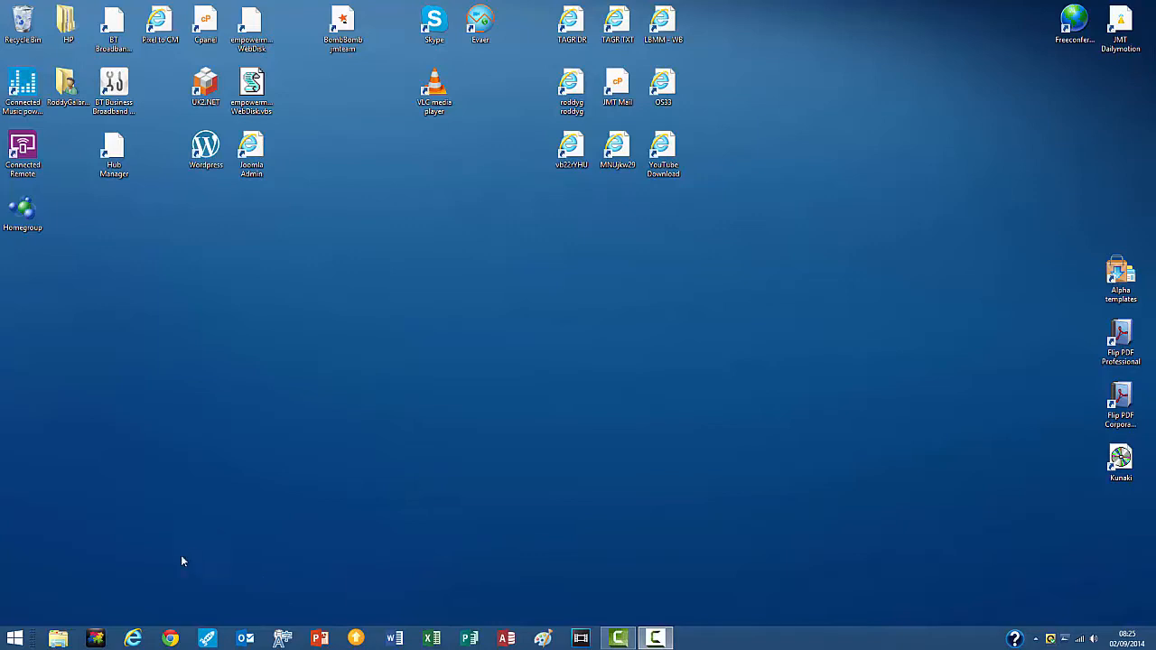
click(170, 639)
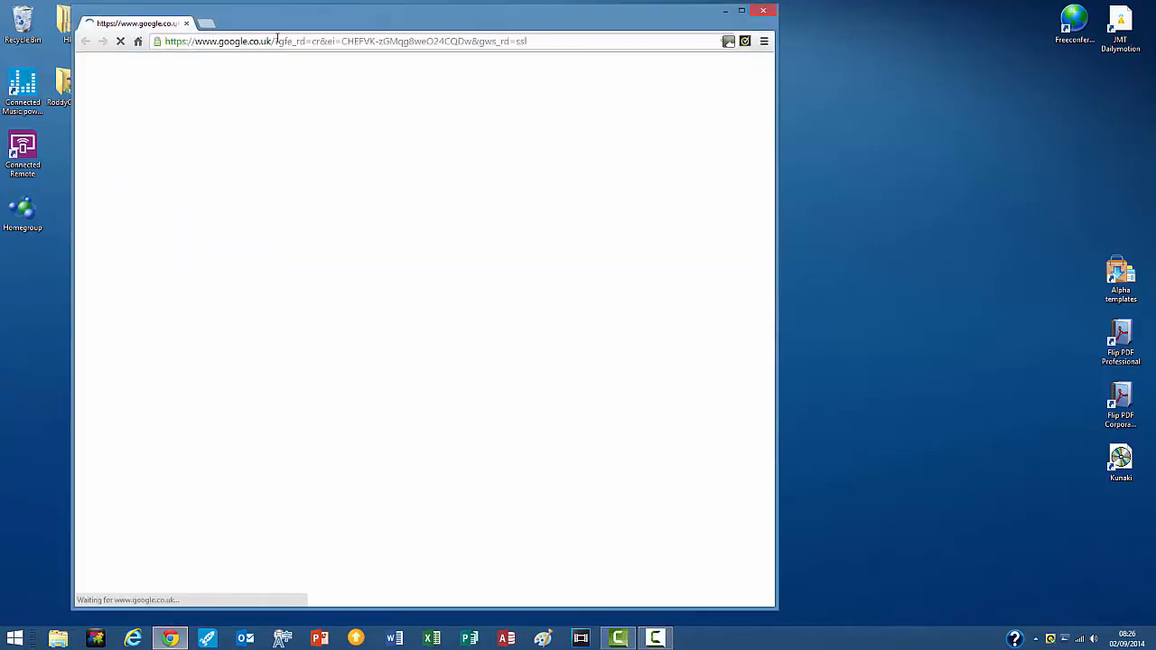
click(276, 41)
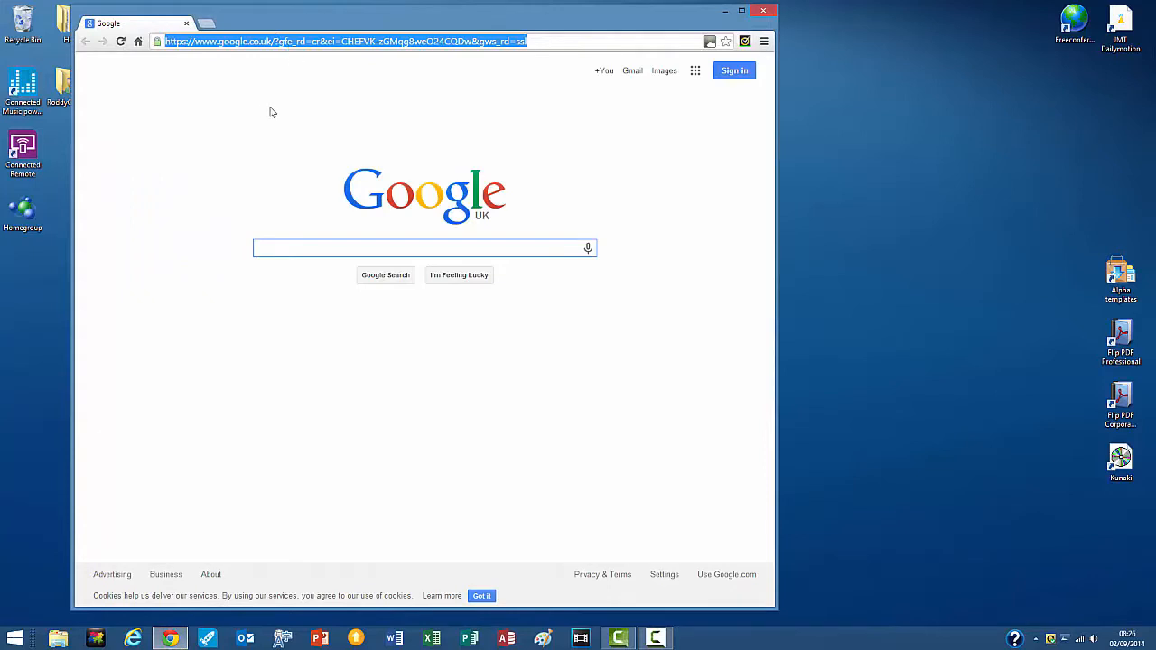
text(www.flipbuilder.com)
key(Return)
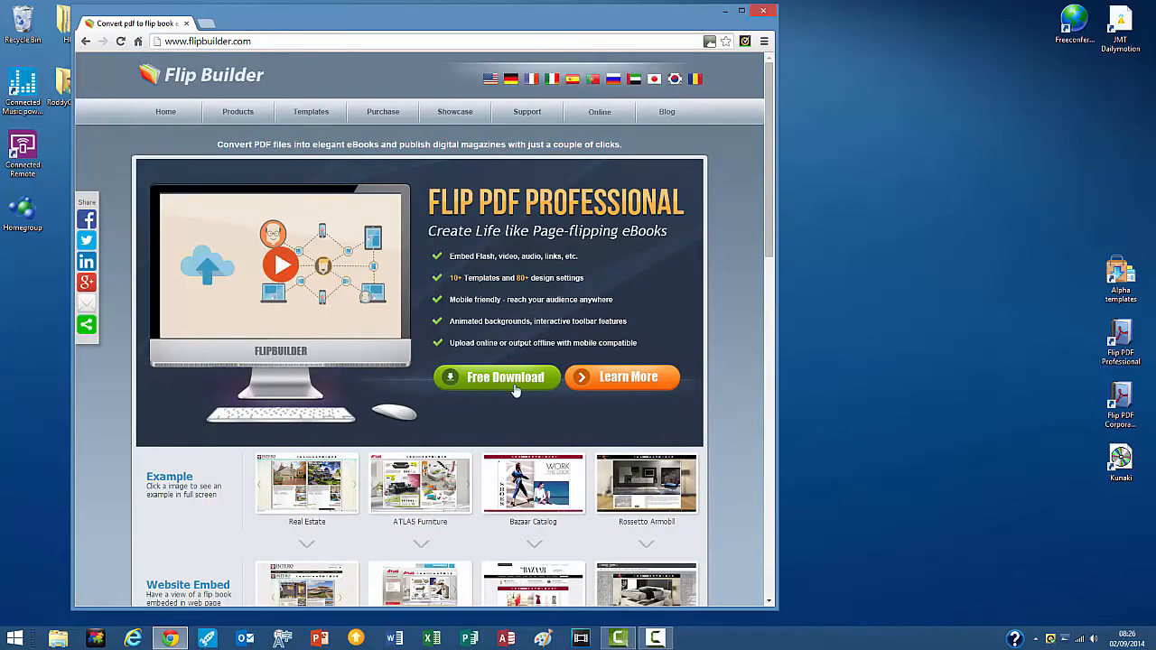
Review the Flip Builder products page from Flip PDF through Flip PDF for iPad, including editions and prices, and close the browser.
click(234, 115)
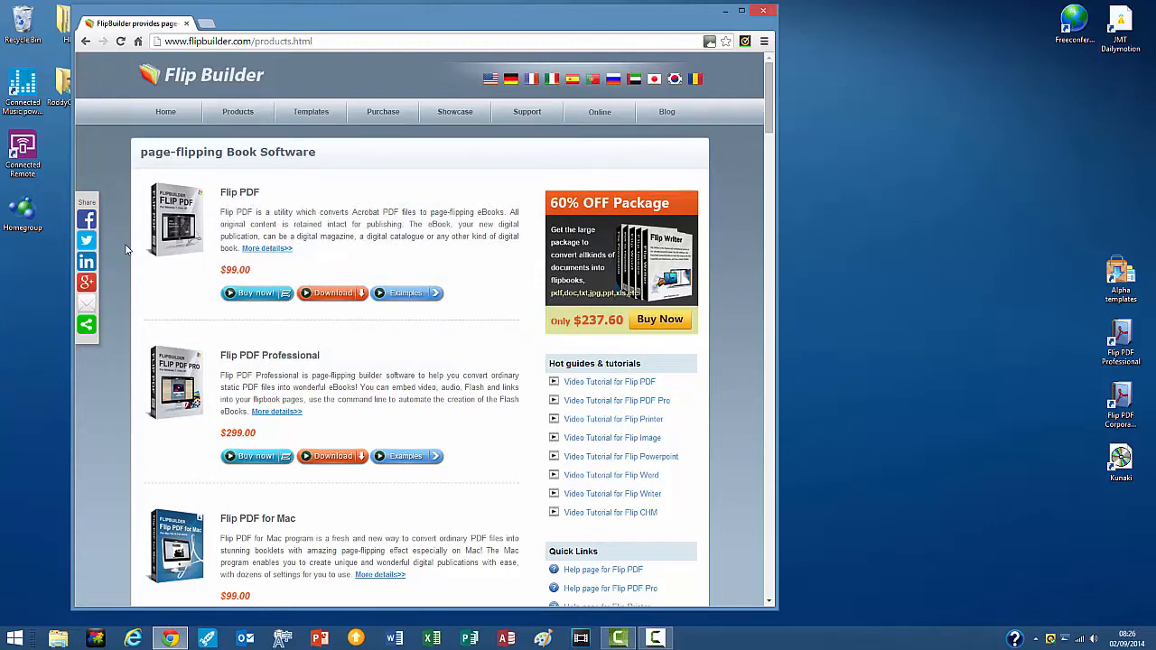
scroll(152, 353, down, 2)
scroll(155, 370, down, 2)
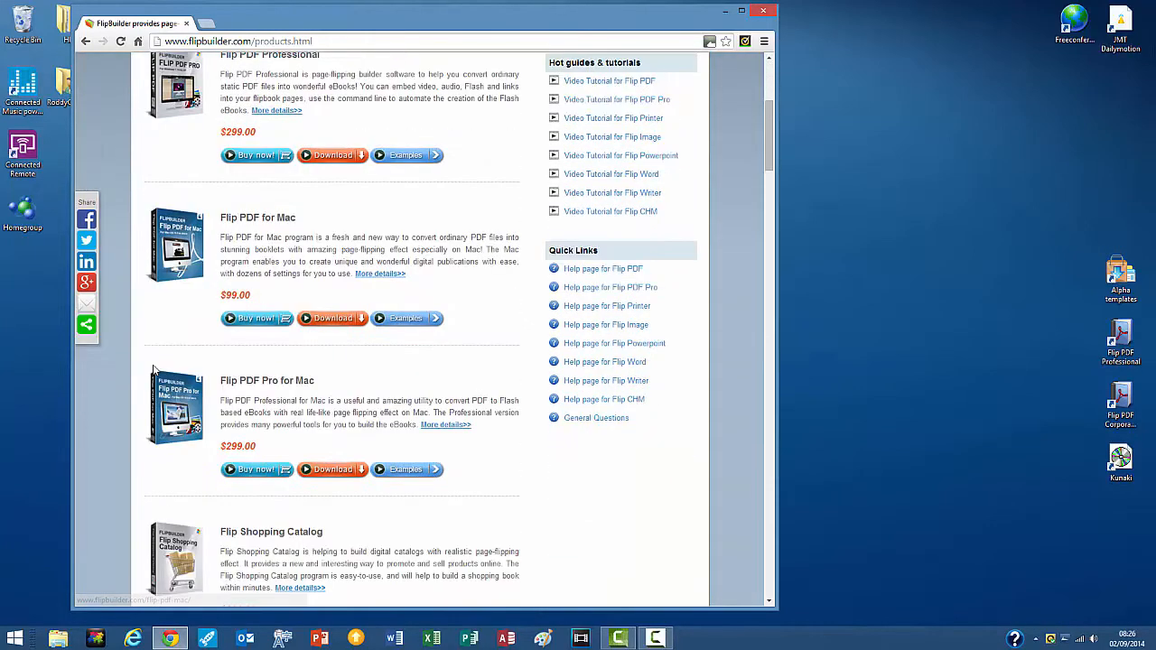
scroll(154, 370, down, 1)
scroll(155, 370, down, 1)
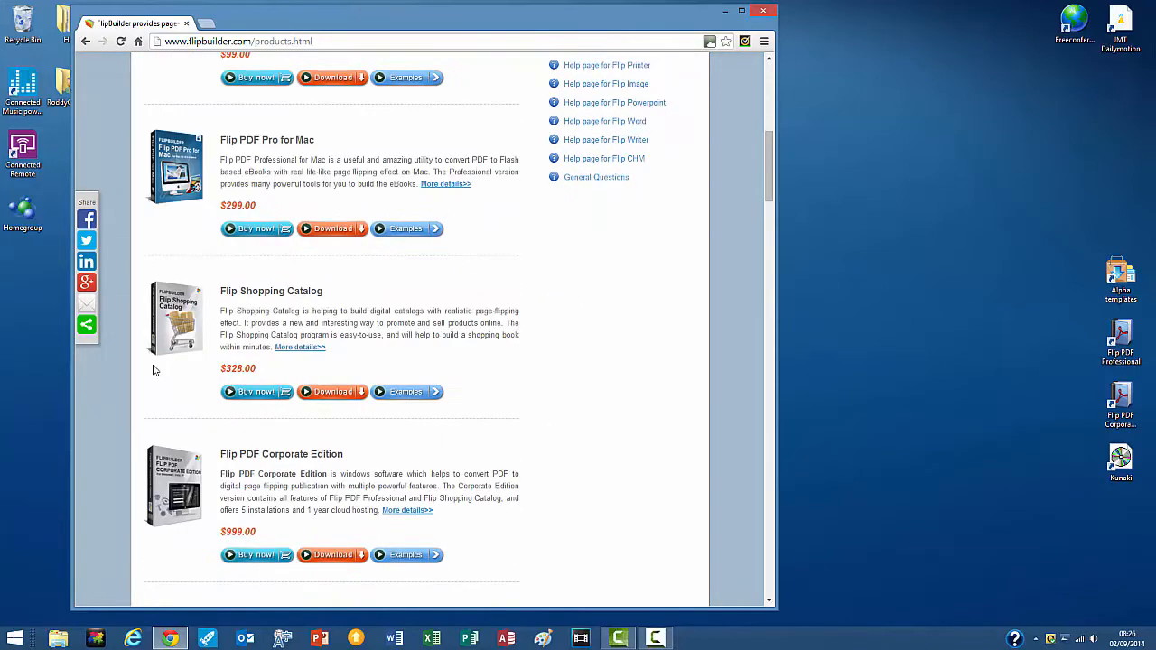
scroll(154, 371, up, 6)
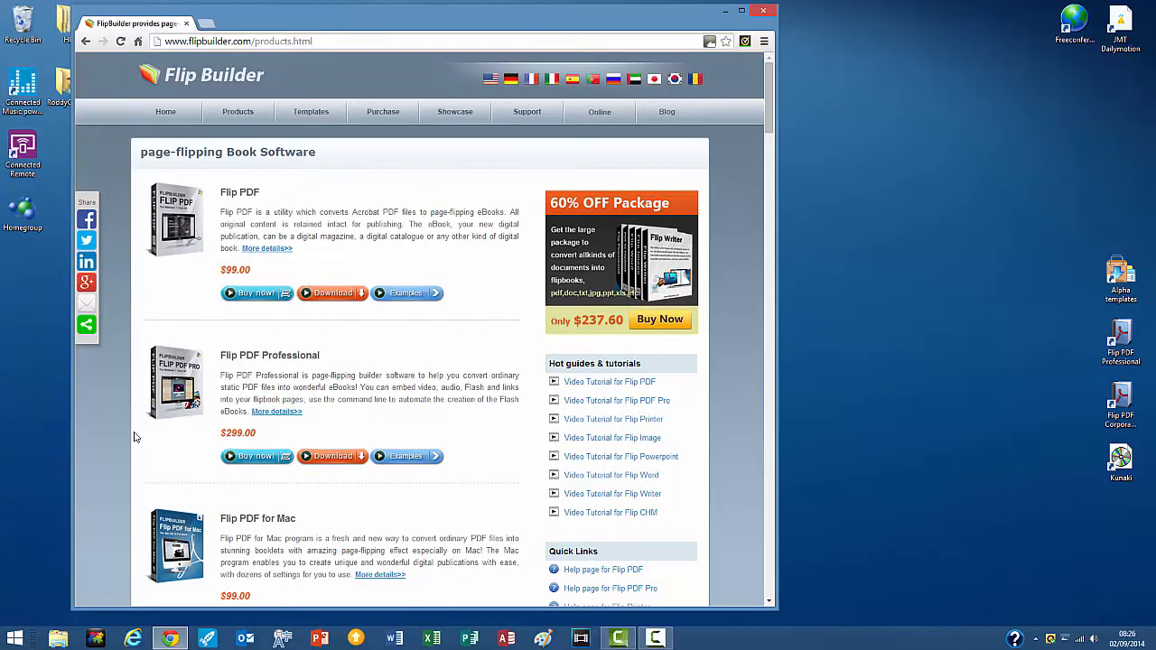
scroll(132, 443, down, 4)
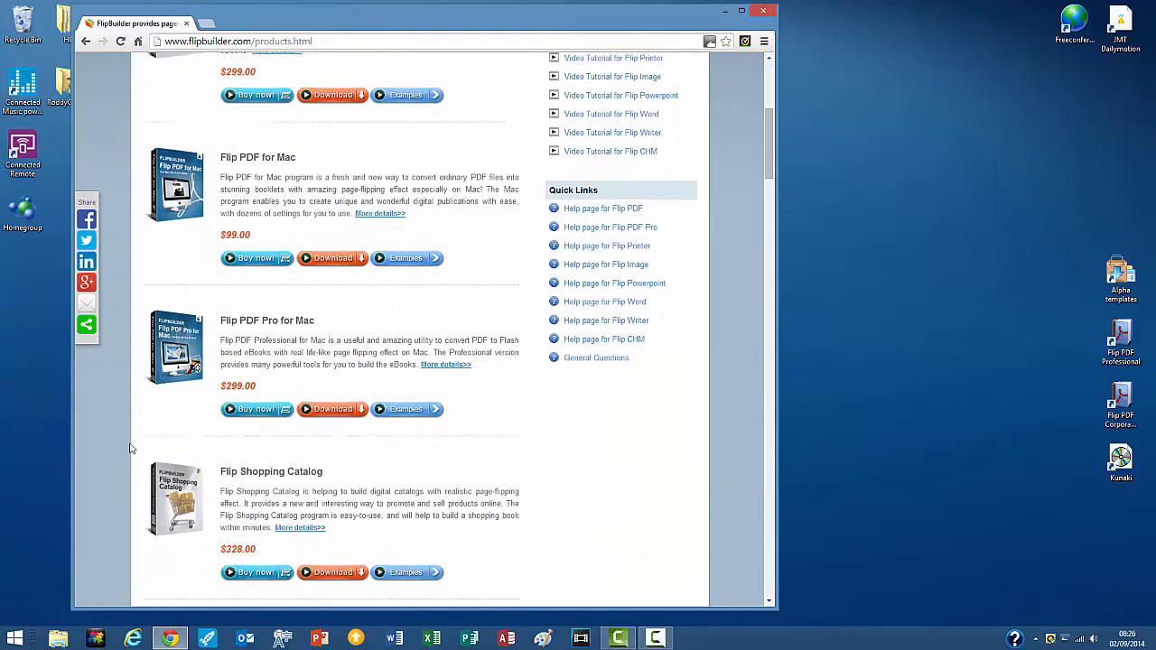
scroll(130, 449, down, 2)
scroll(130, 448, down, 1)
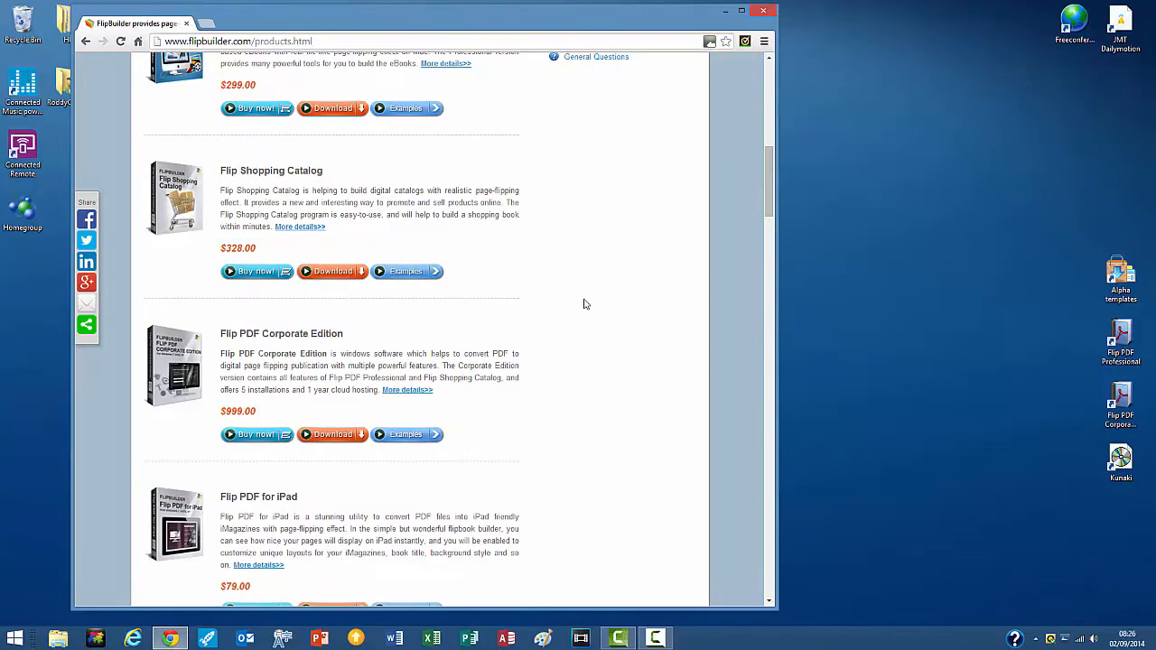
scroll(583, 304, up, 7)
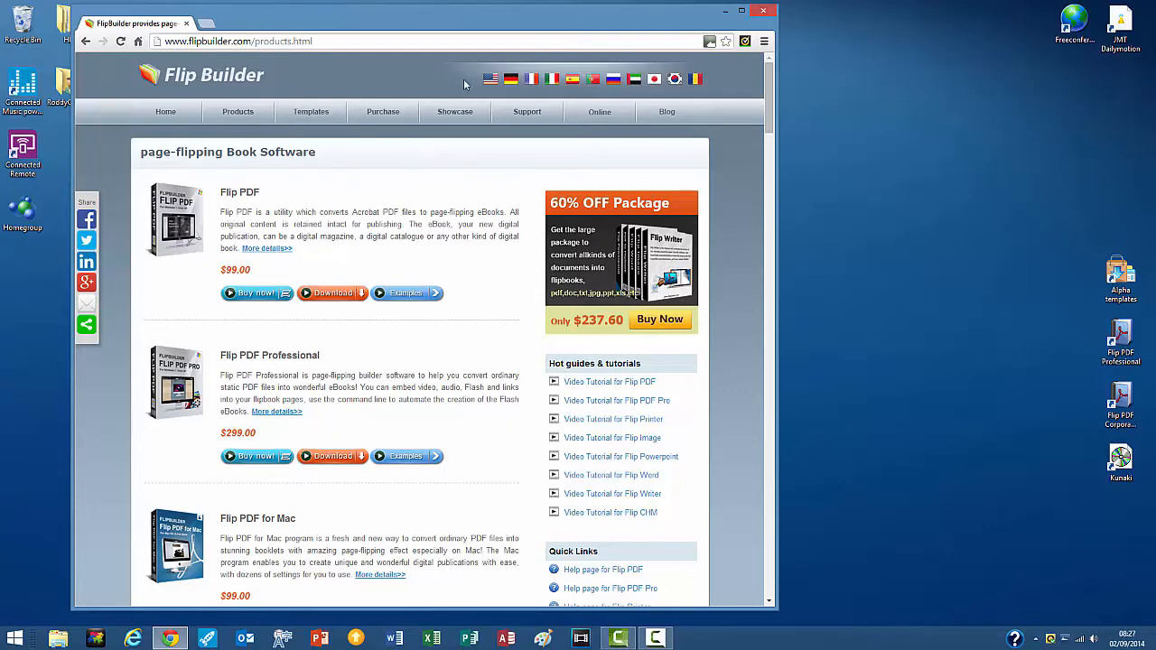
click(764, 11)
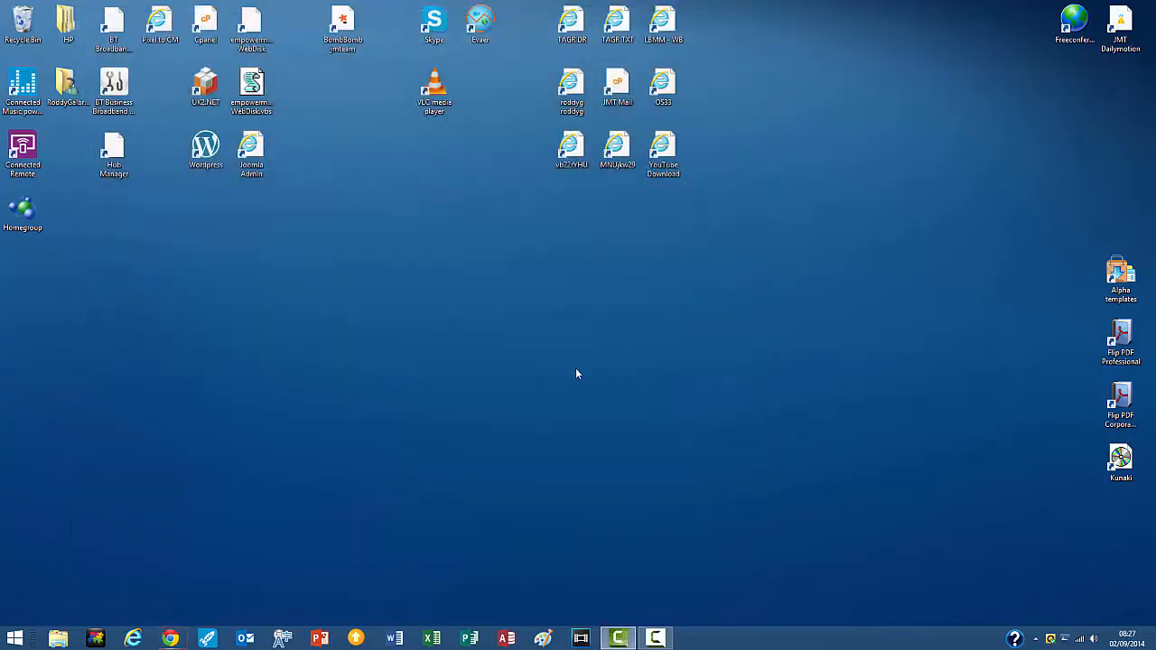
Create a blank document in Word and extend its window down to the taskbar.
click(395, 639)
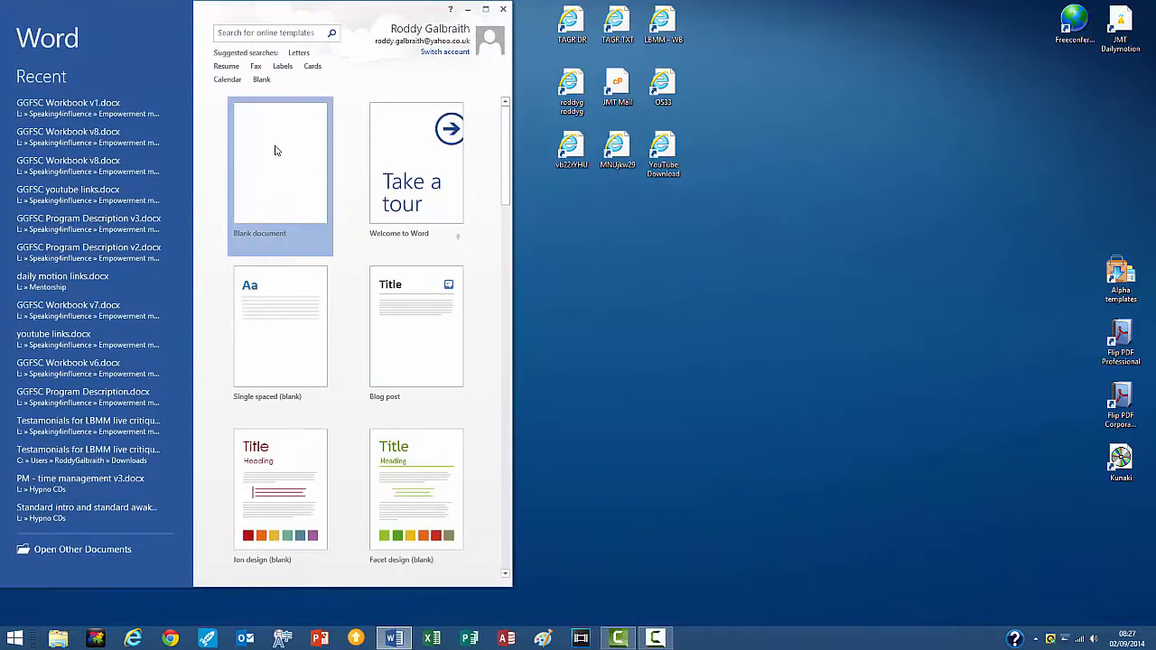
click(276, 151)
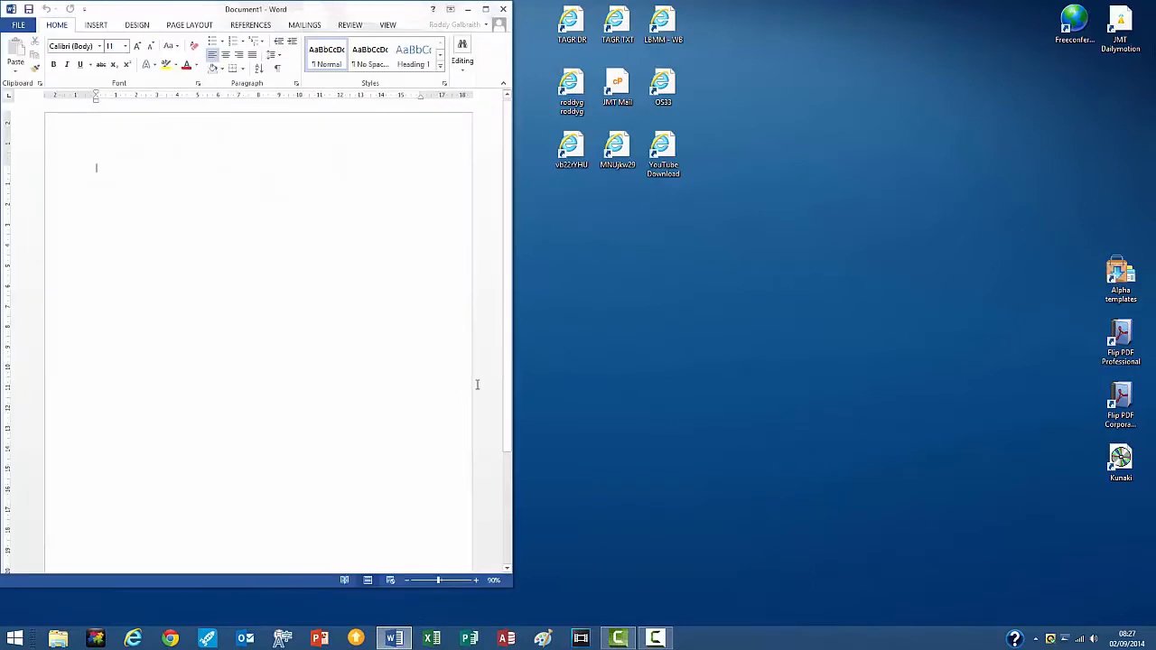
drag(321, 588, 320, 620)
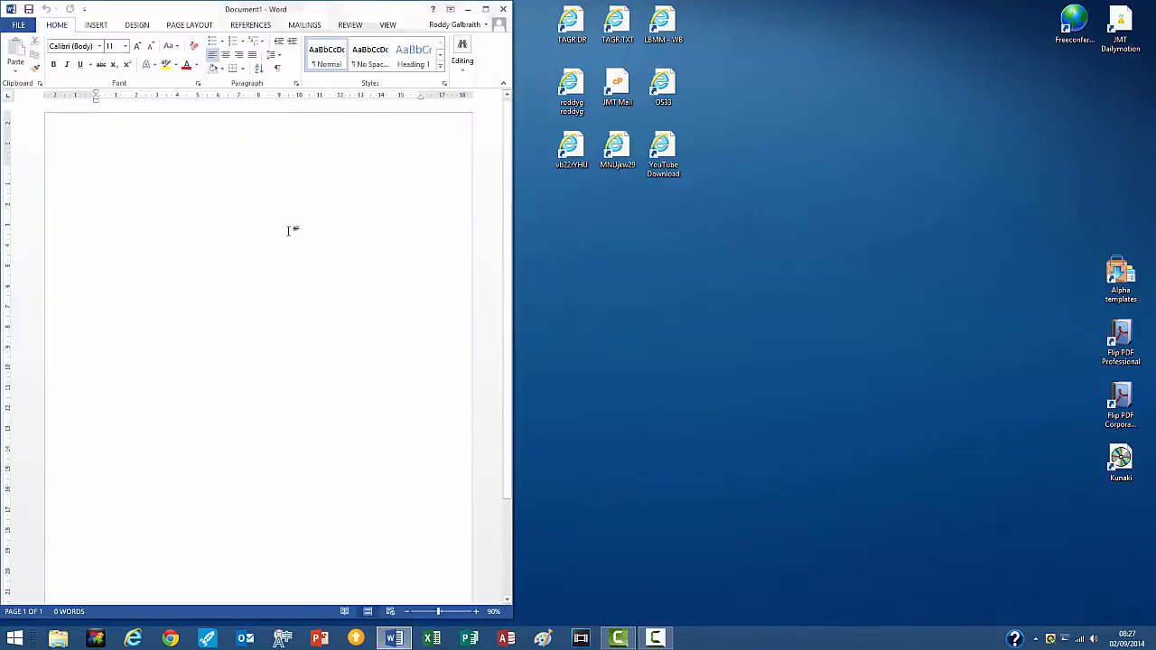
Write "Ideas" and "Word document" on separate lines, with the document zoomed to 110% and its window widened.
text(ideas)
ctrl+scroll(404, 298, up, 2)
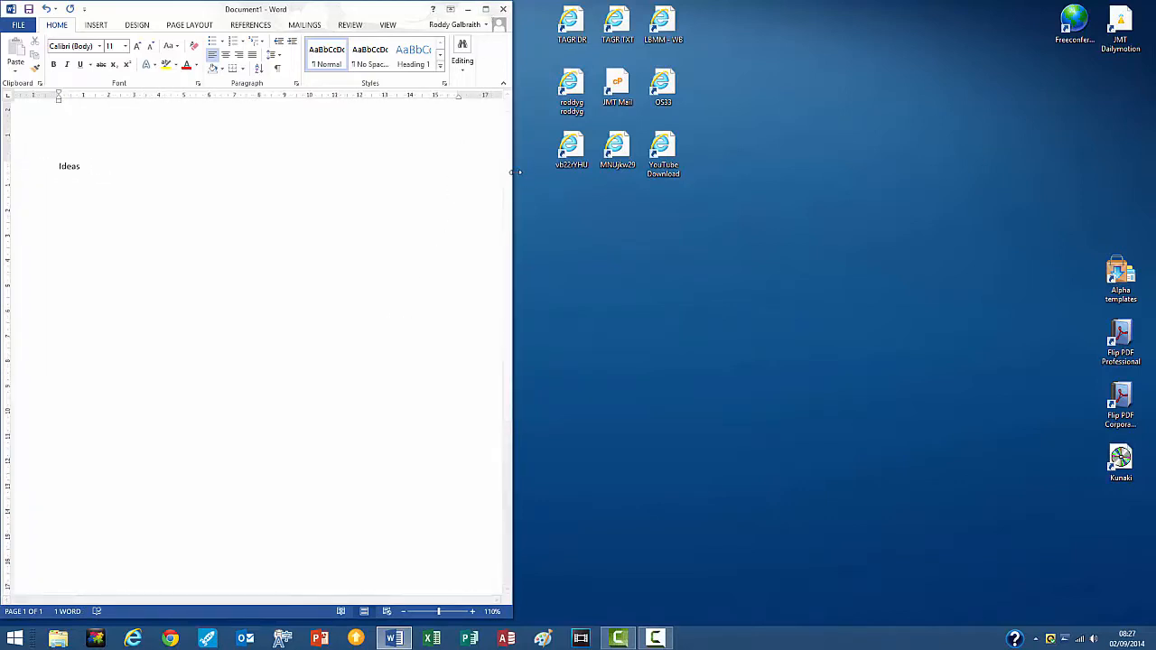
drag(512, 180, 635, 190)
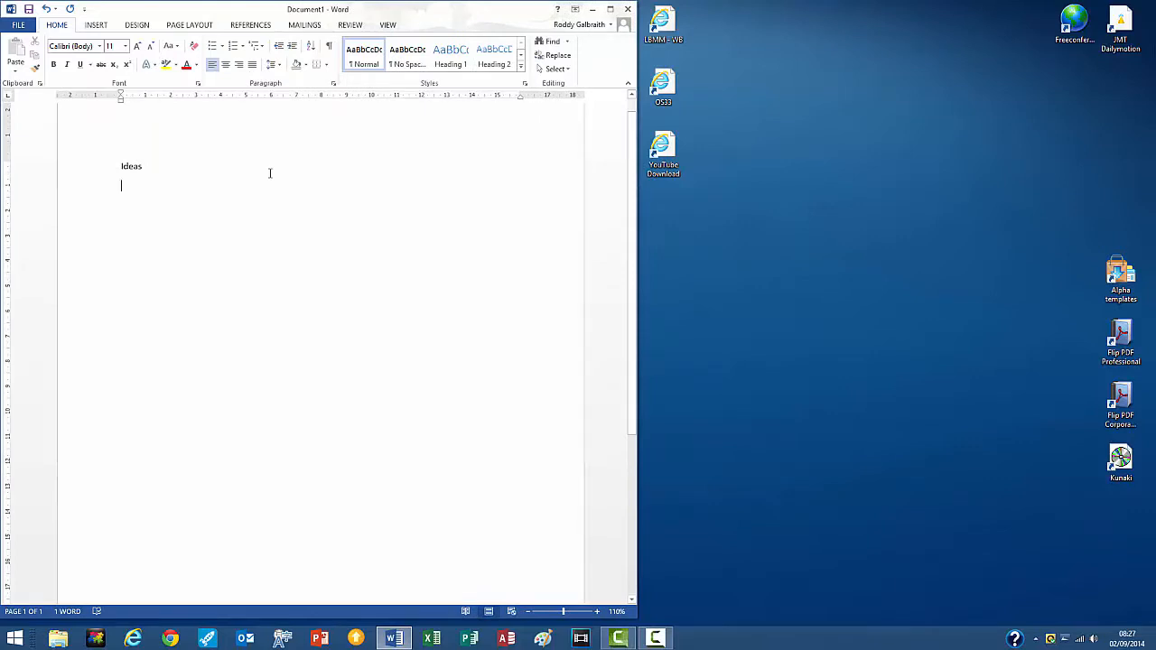
text(Word documen)
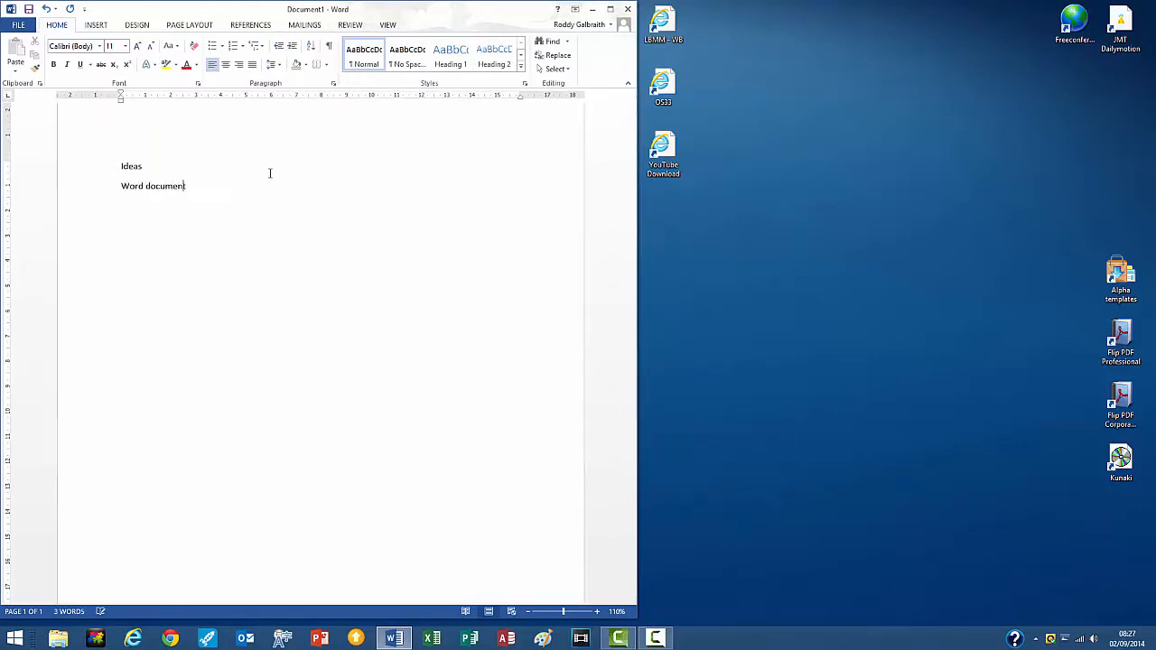
text(t)
Add the lines "Create PDF" and "Import into Flipbuilder" below "Word document".
text(create P~D)
key(BackSpace)
key(BackSpace)
text(DF)
key(Return)
text(Import into Flipbuilder)
key(Return)
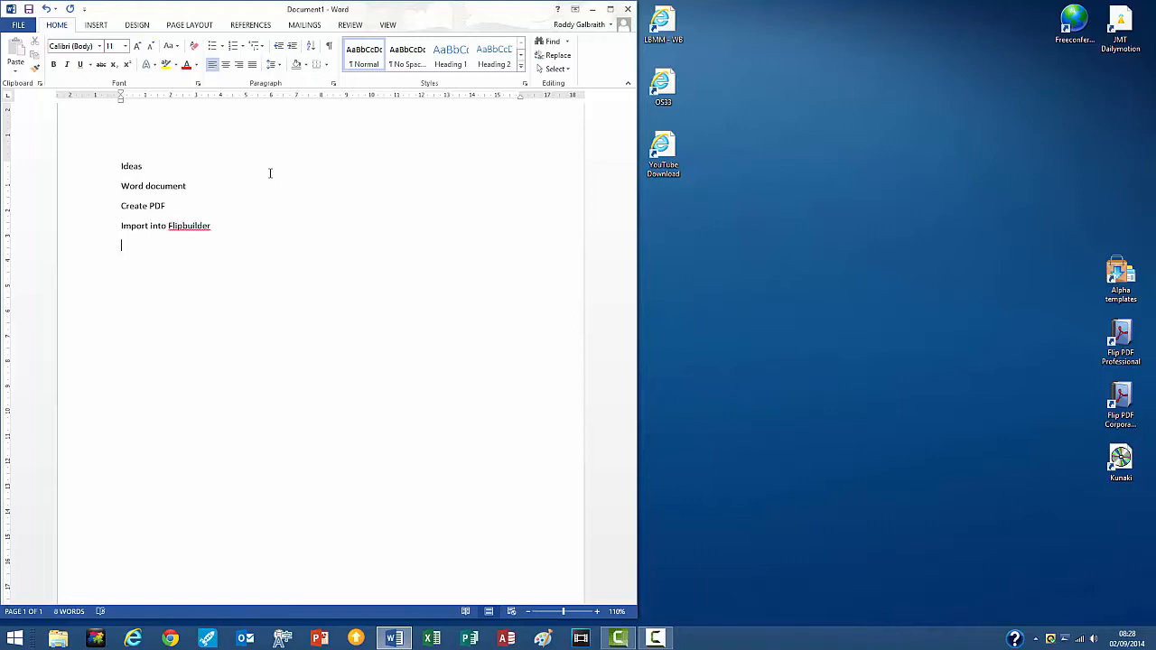
Add the lines "Added digital resources" and "Publish", and insert "PDF" after "Import" in the Flipbuilder line.
text(Added digital resources )
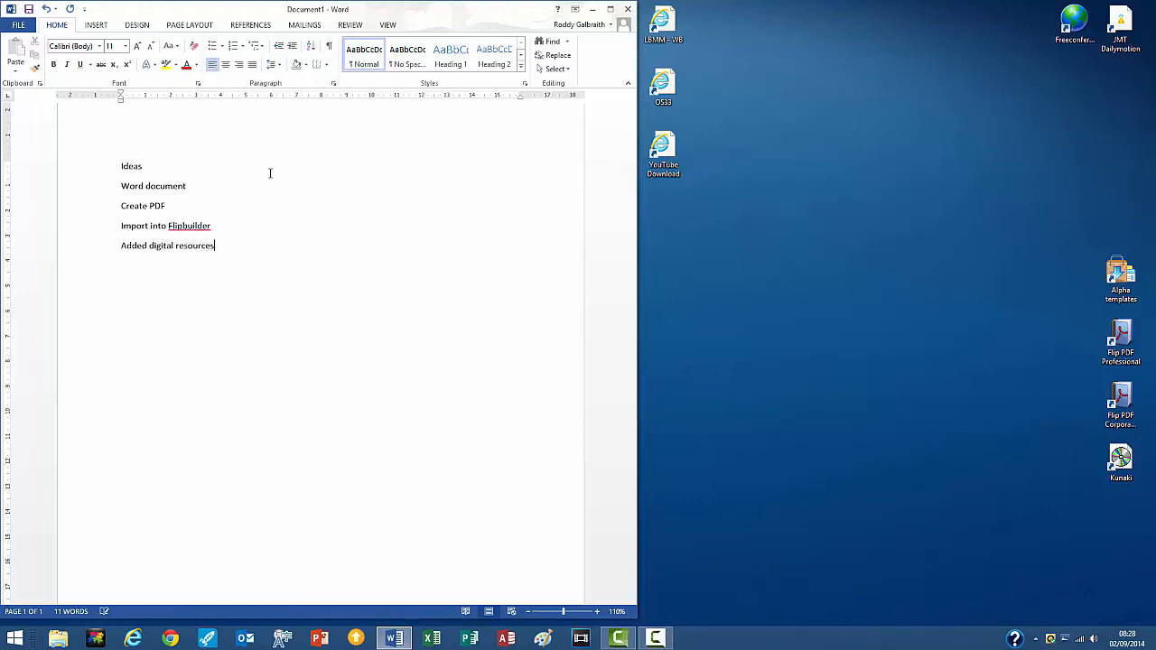
text(Publish)
click(159, 225)
text(PDF)
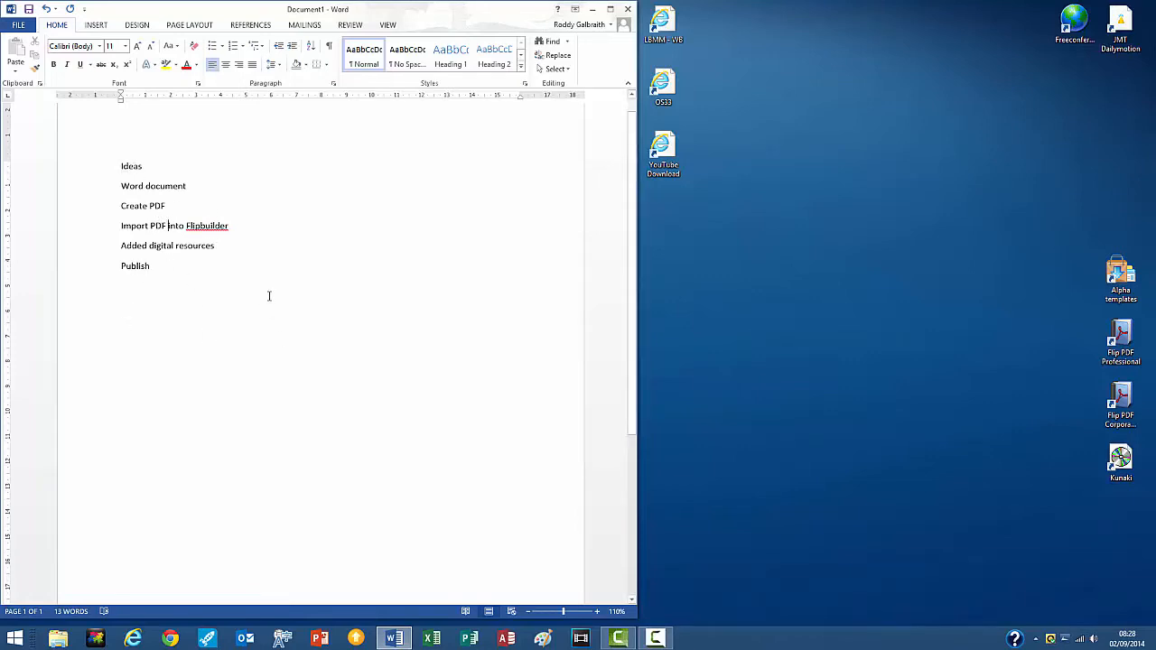
Save the Word document as TEST in the DPM folder on the computer.
click(18, 24)
click(29, 144)
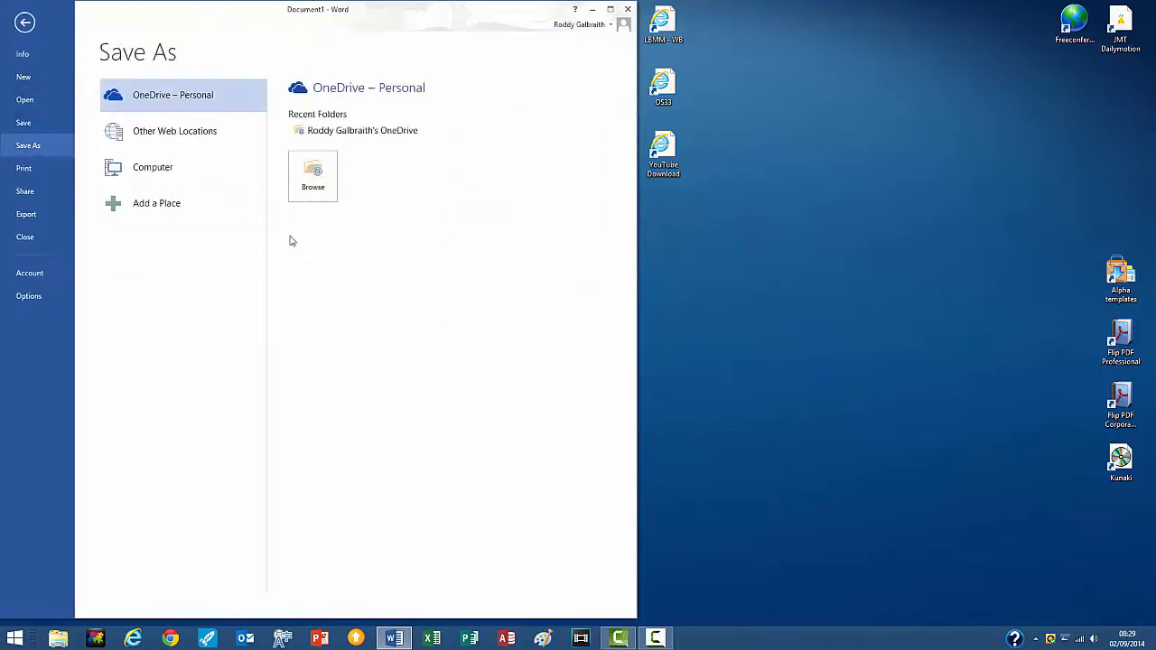
click(180, 171)
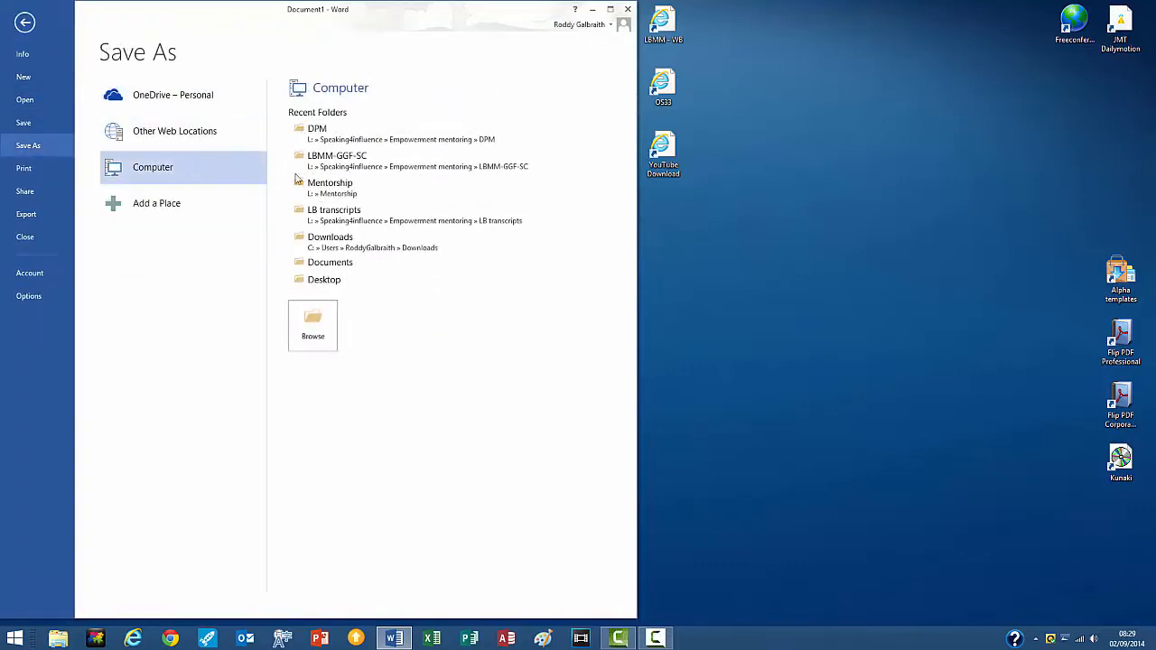
click(389, 142)
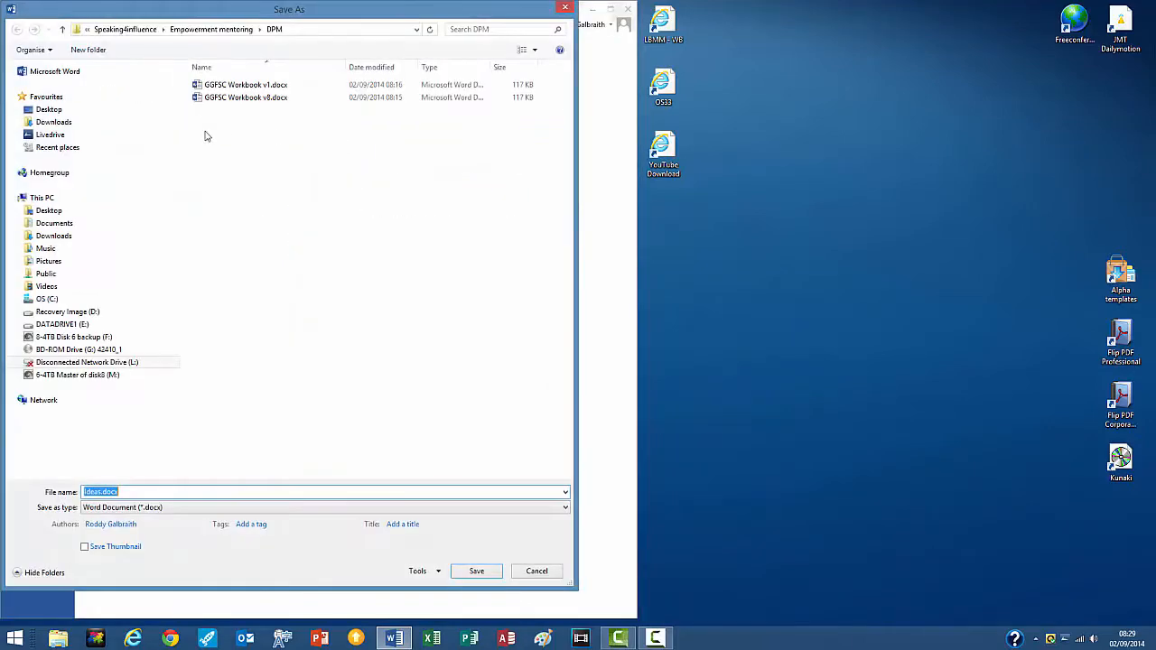
text(TEST)
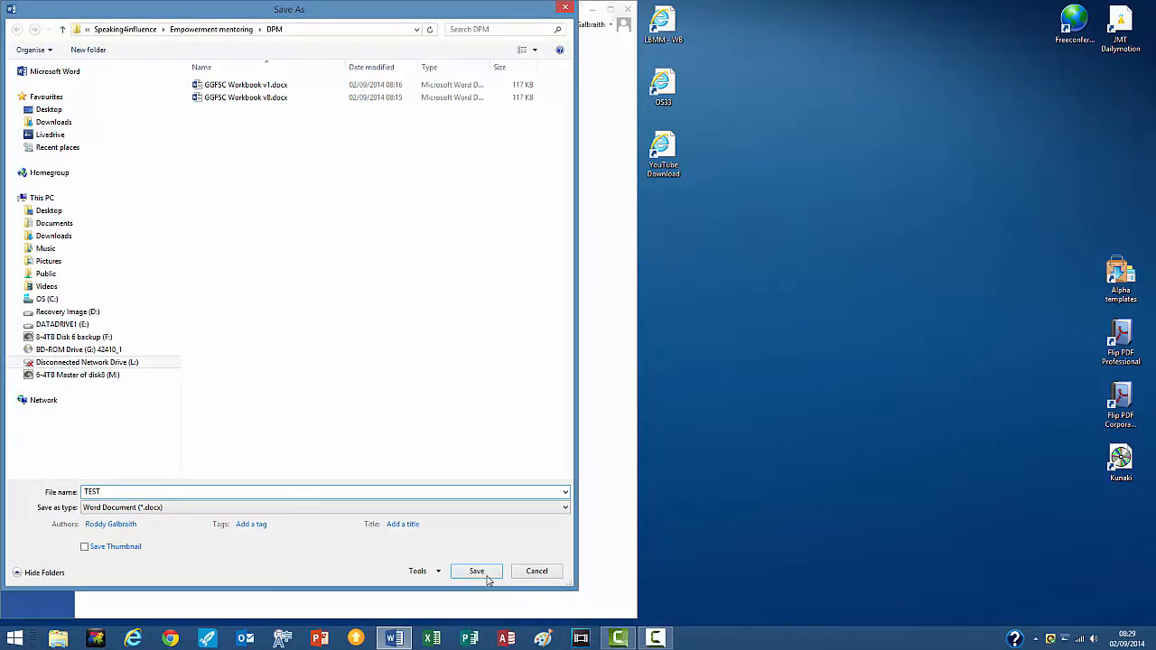
click(477, 572)
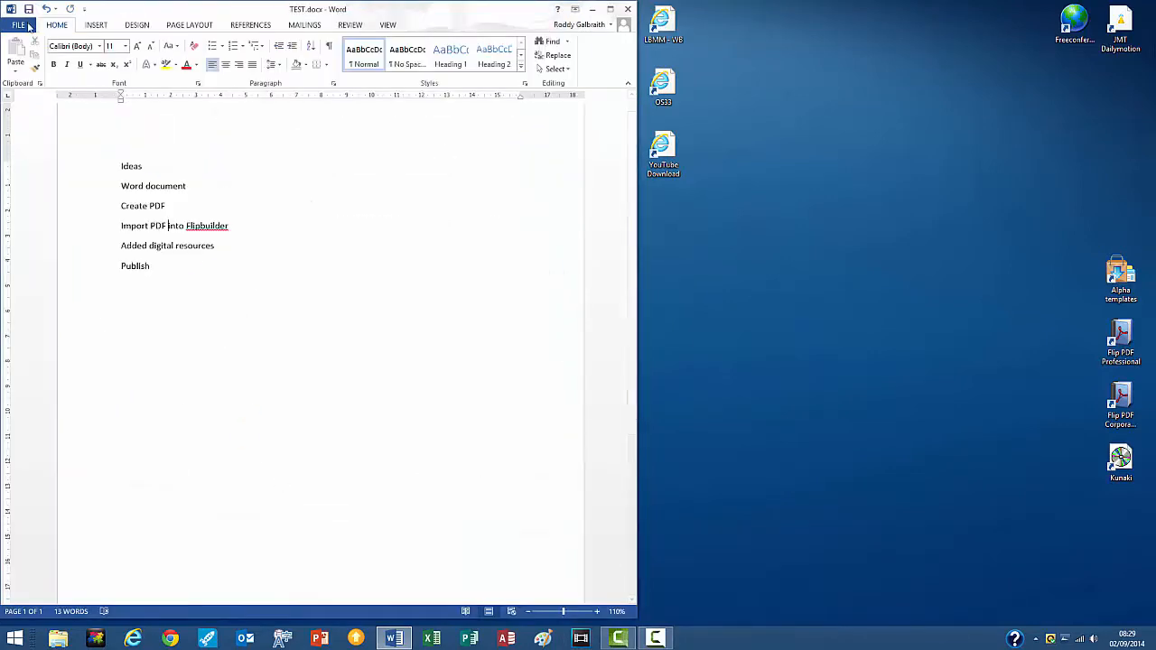
Save a PDF copy of the TEST document in the DPM folder and close the PDF viewer.
click(25, 26)
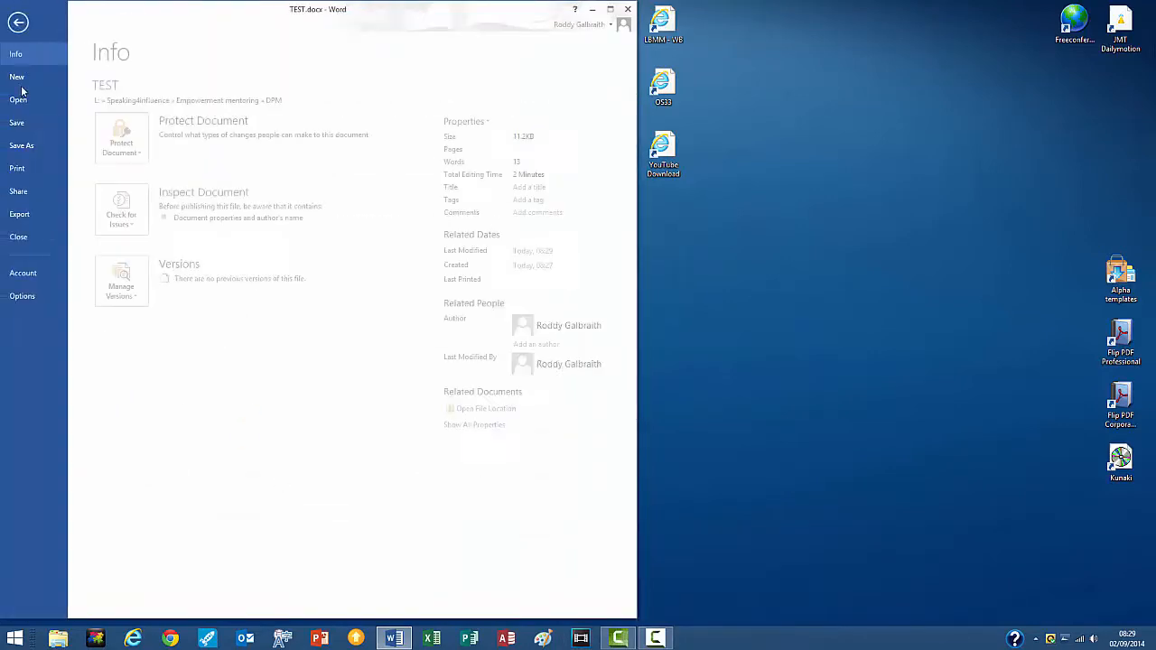
click(41, 148)
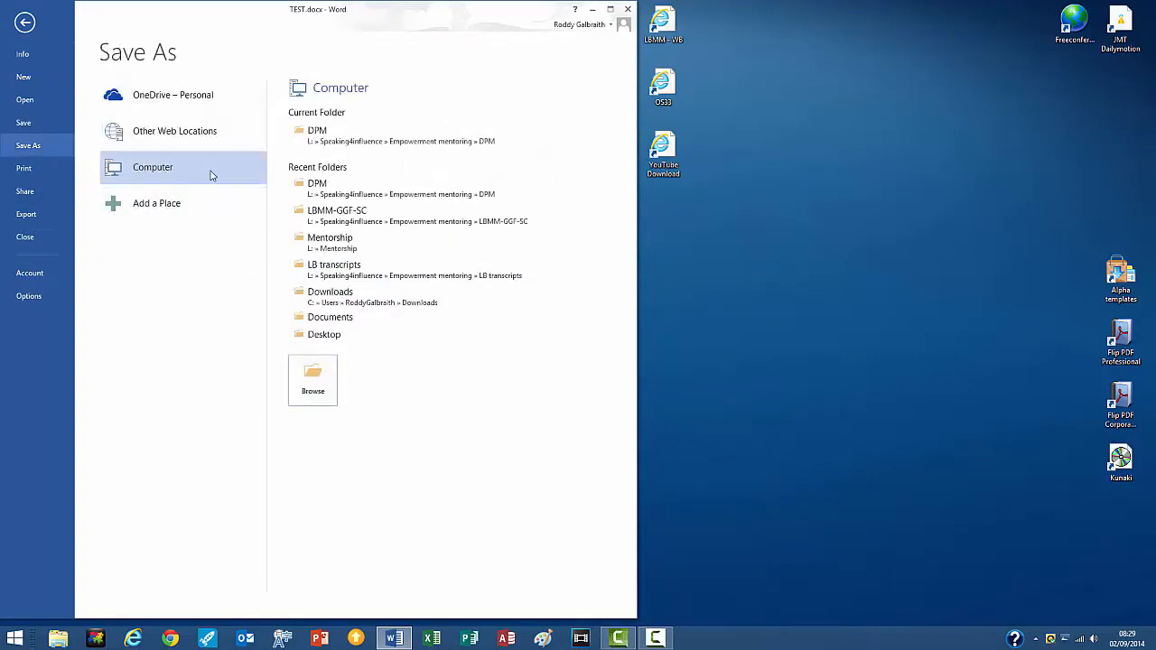
click(405, 147)
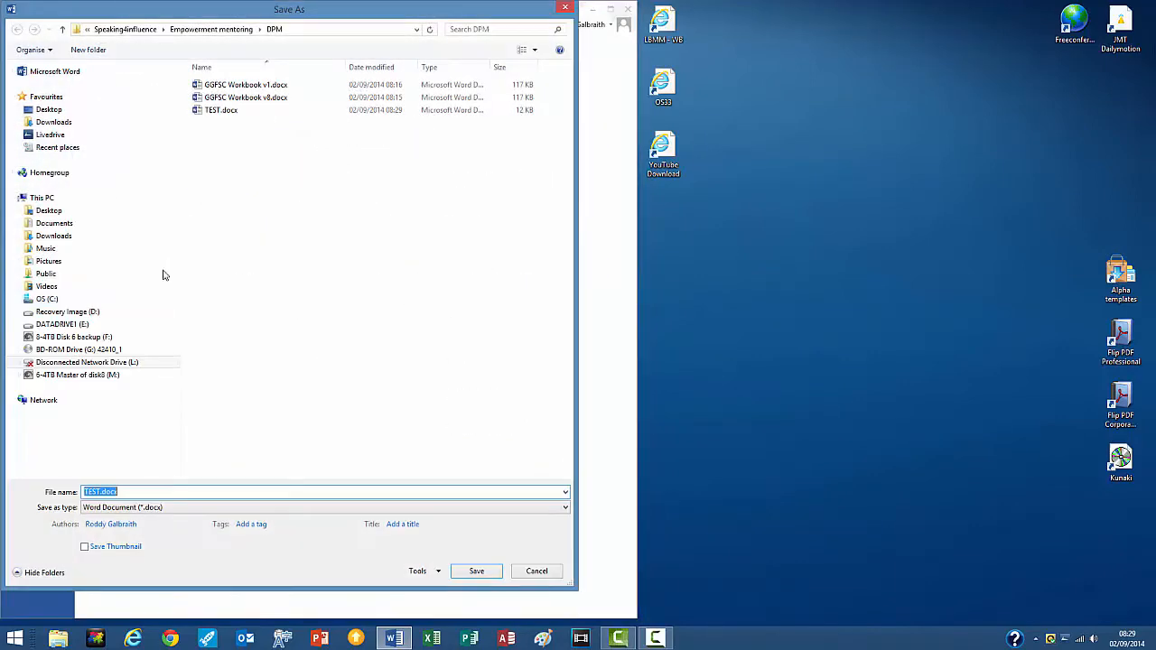
click(167, 508)
click(118, 398)
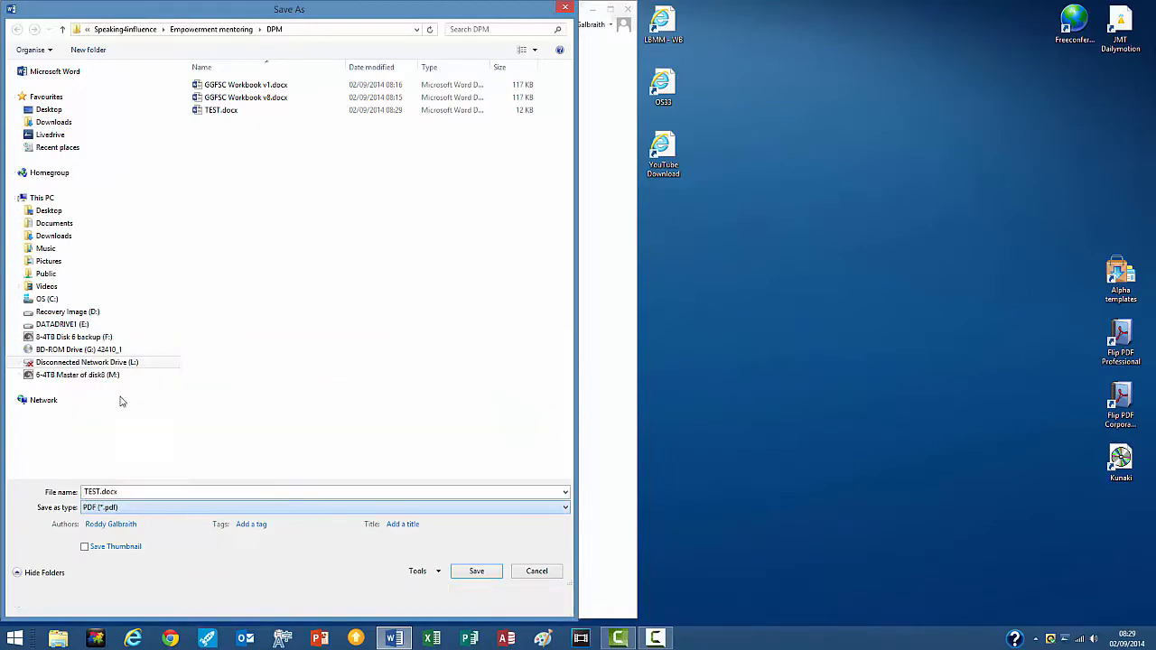
key(Return)
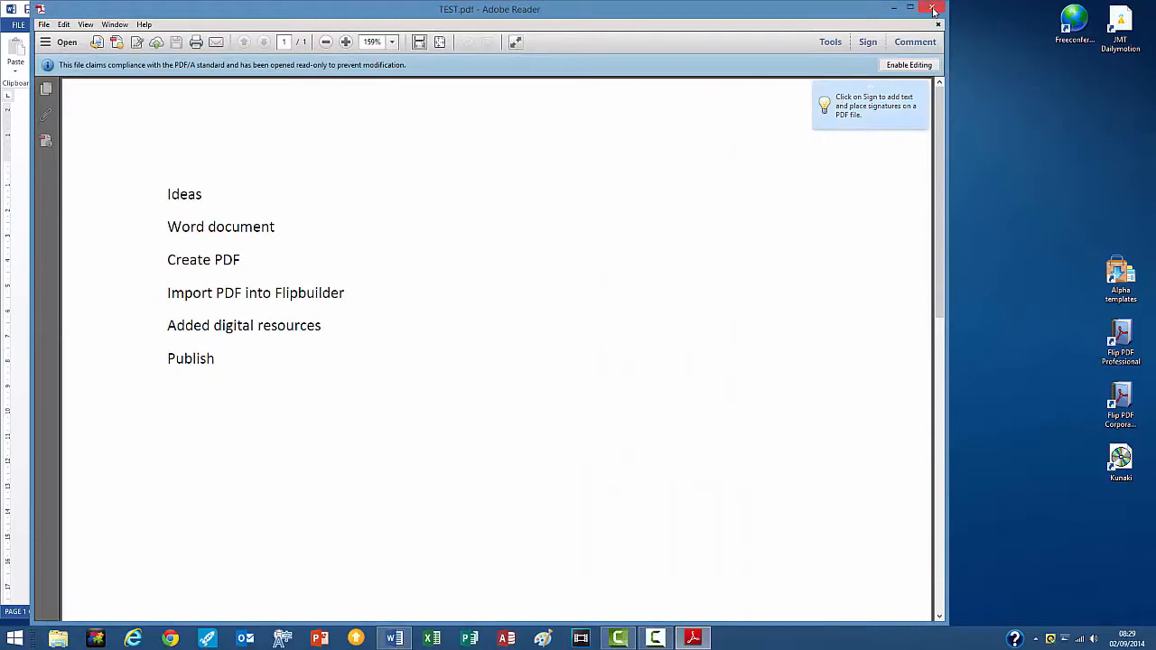
click(931, 9)
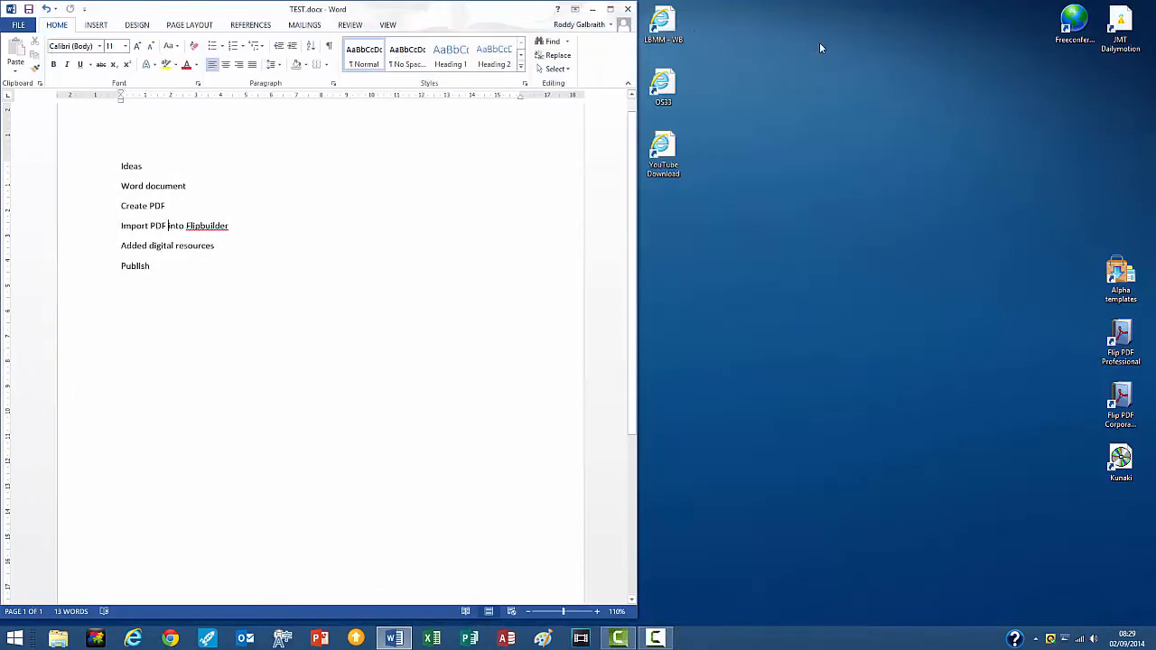
Launch Flip PDF Corporate Edition and create a new project by importing all pages of TEST.pdf from the DPM folder.
double_click(1120, 402)
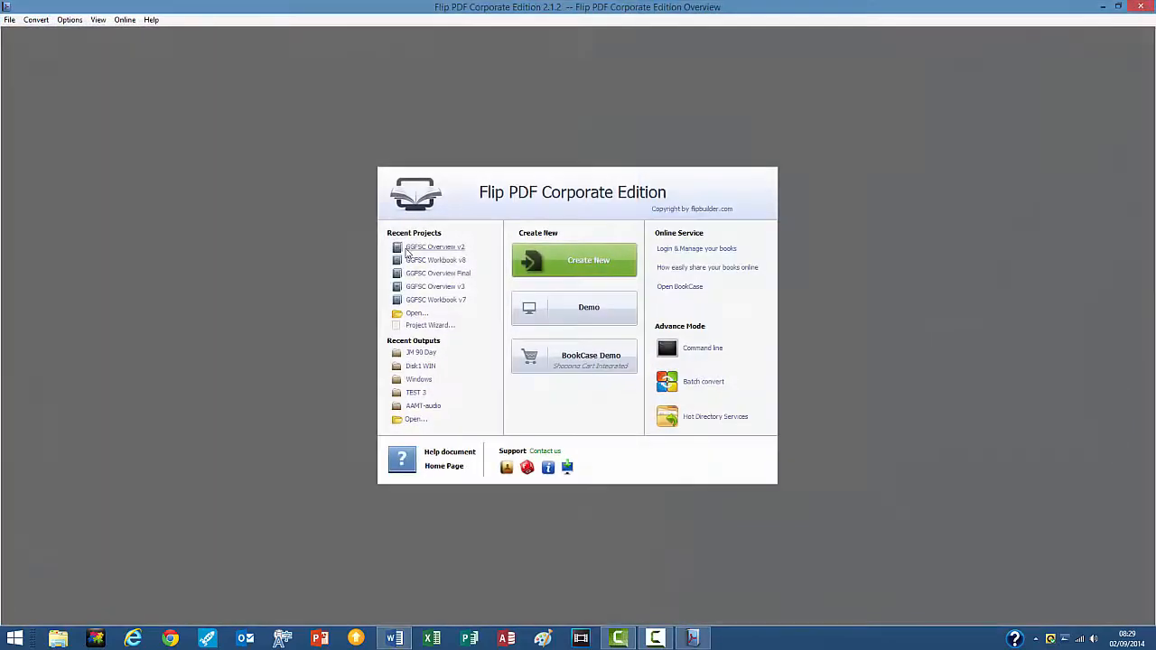
click(585, 267)
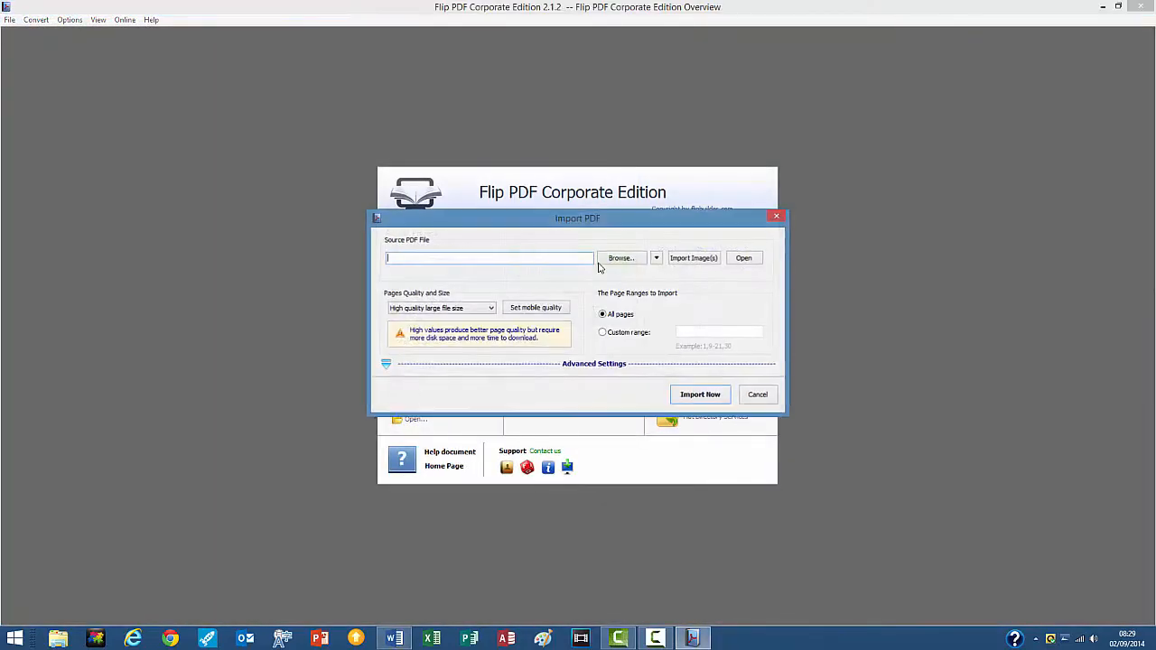
click(612, 259)
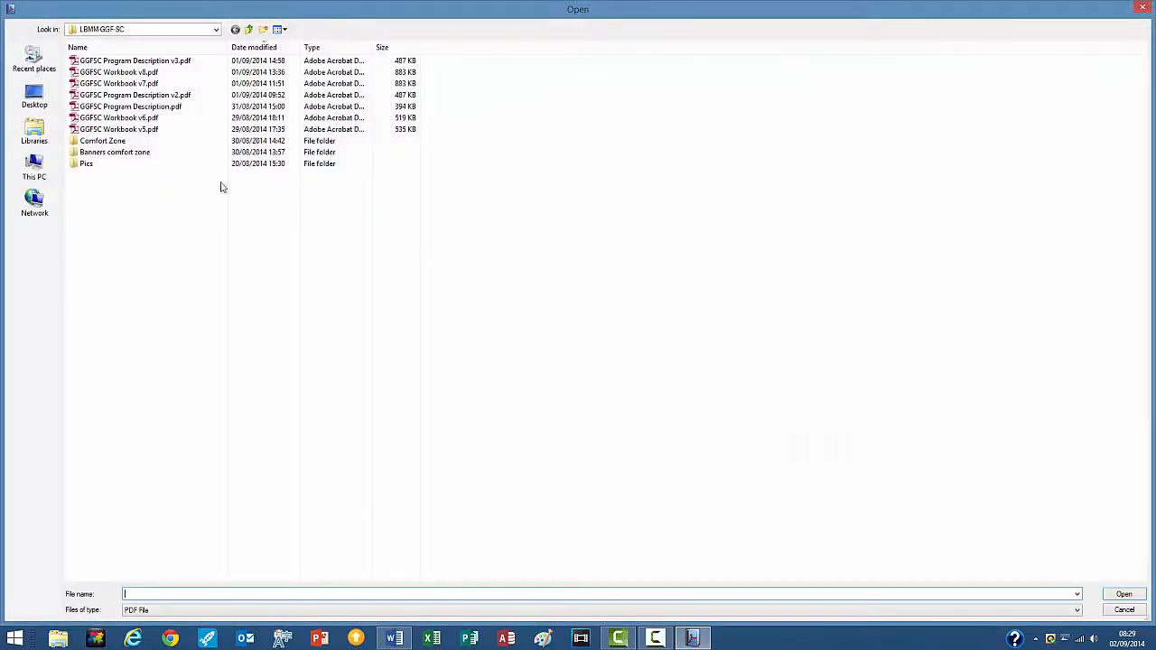
click(249, 29)
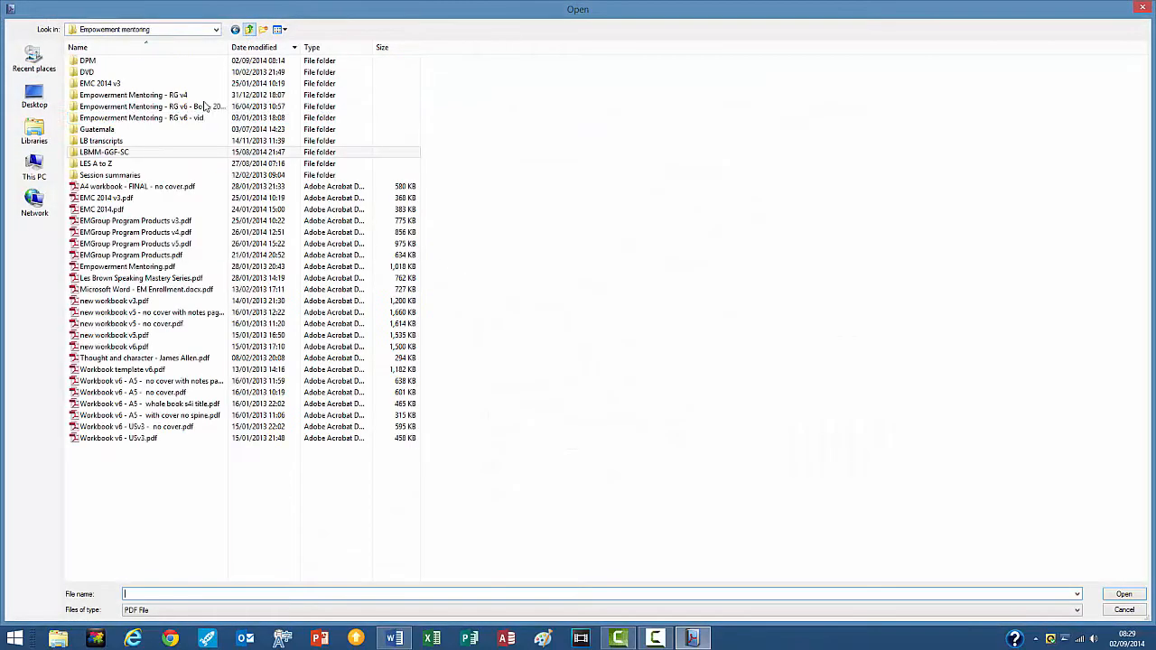
double_click(104, 62)
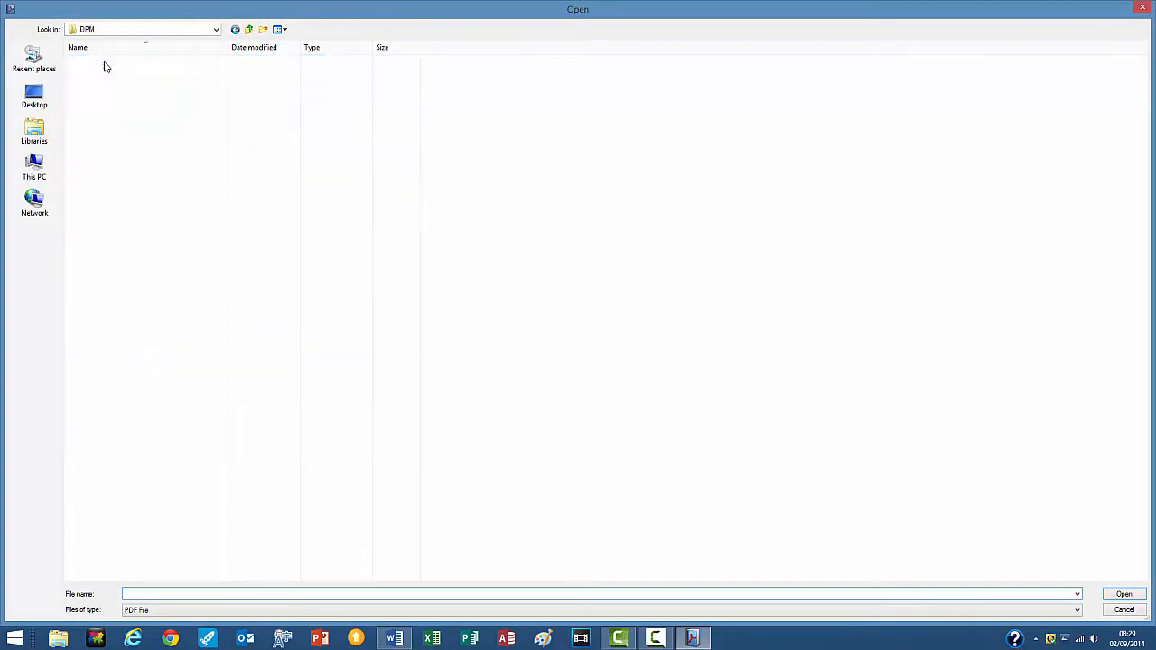
double_click(104, 60)
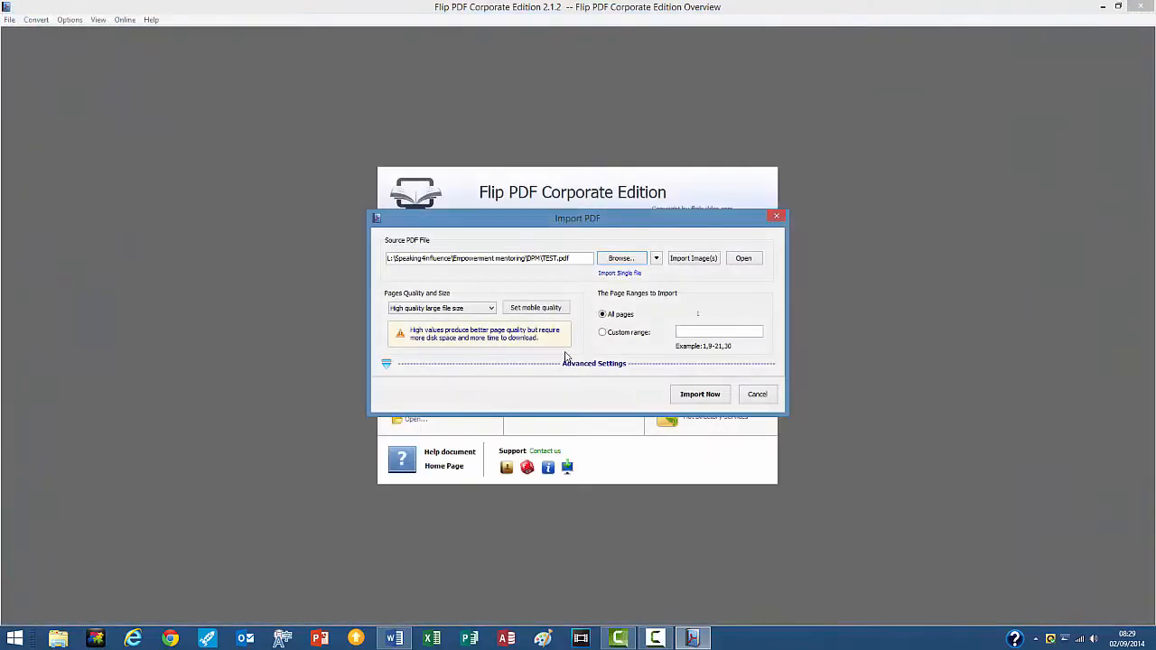
click(697, 397)
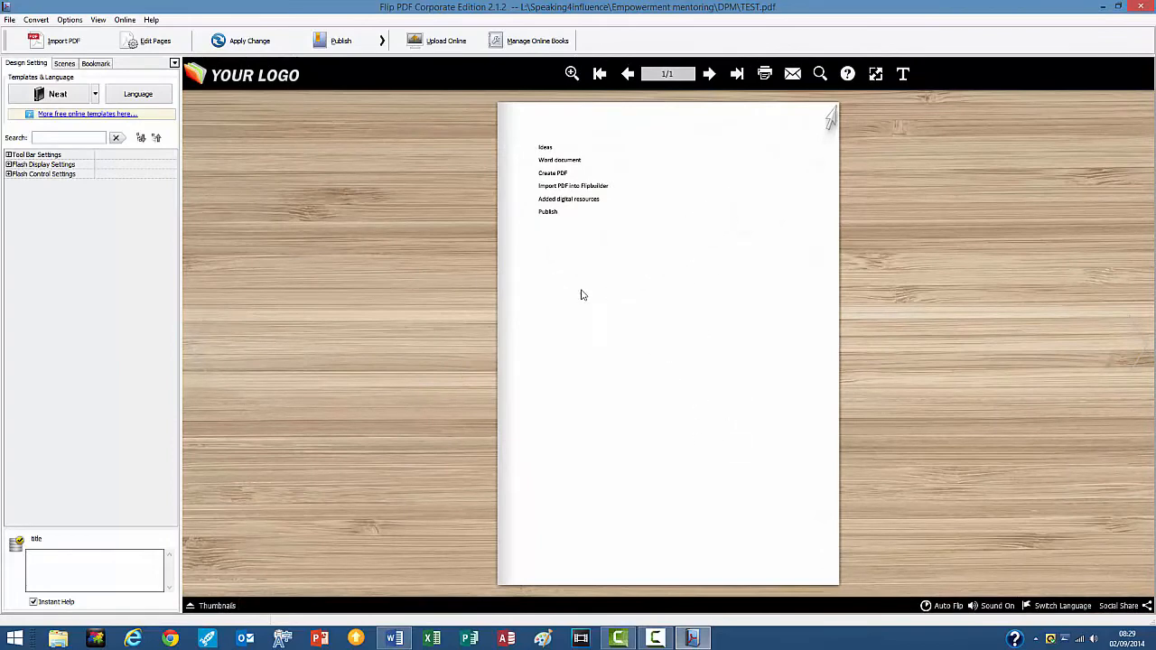
Examine the publishing output options, turn off Burn to CD, and leave them without converting the flipbook.
click(333, 39)
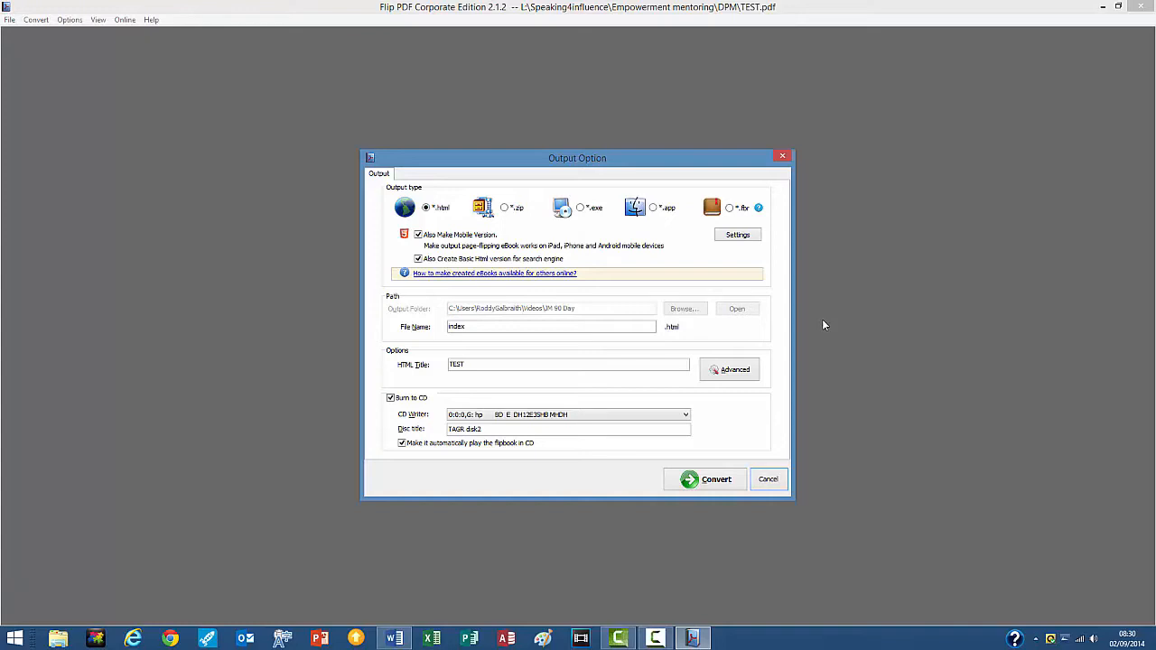
click(390, 397)
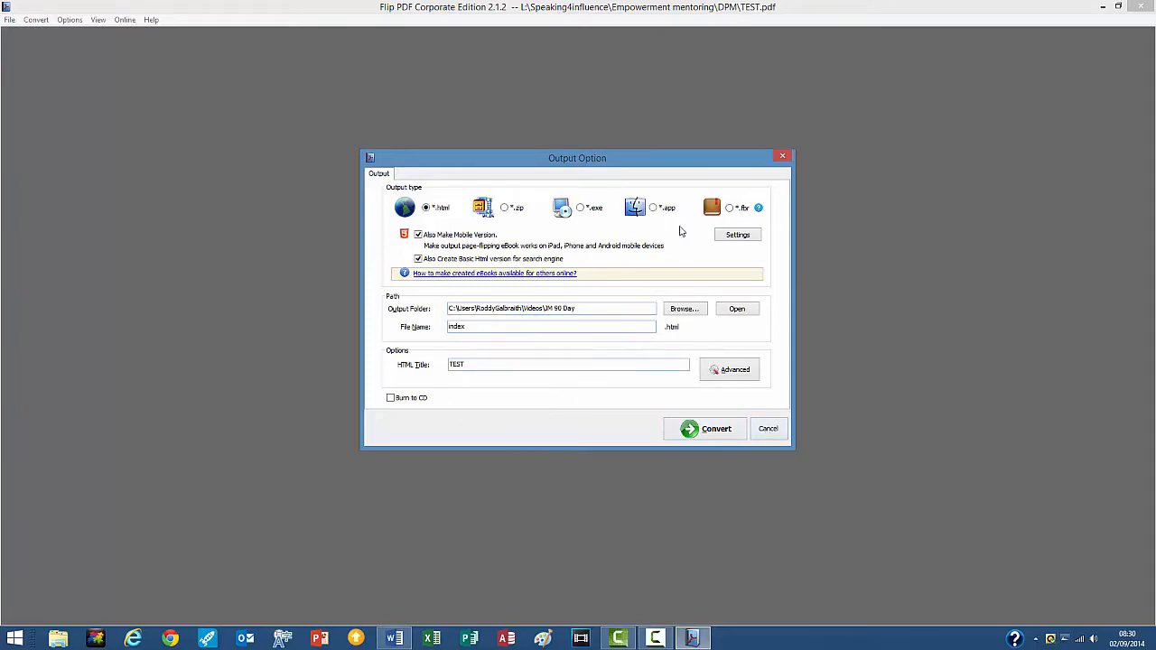
click(768, 429)
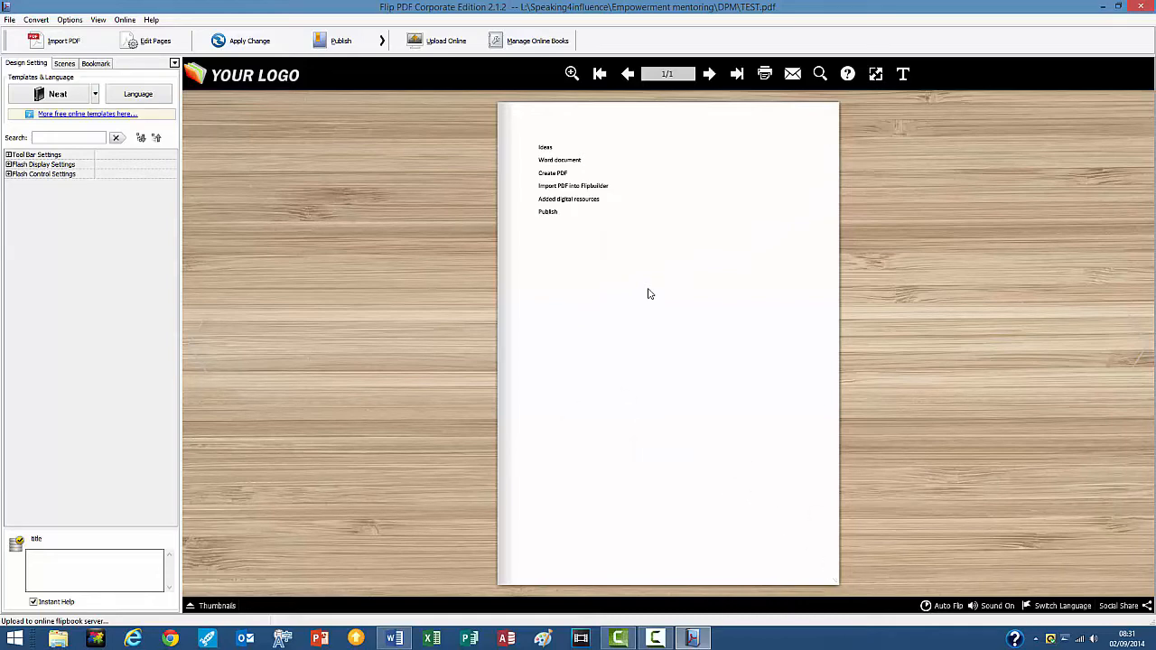
Open the imported page for editing and check the options for inserting pages without adding any.
click(156, 41)
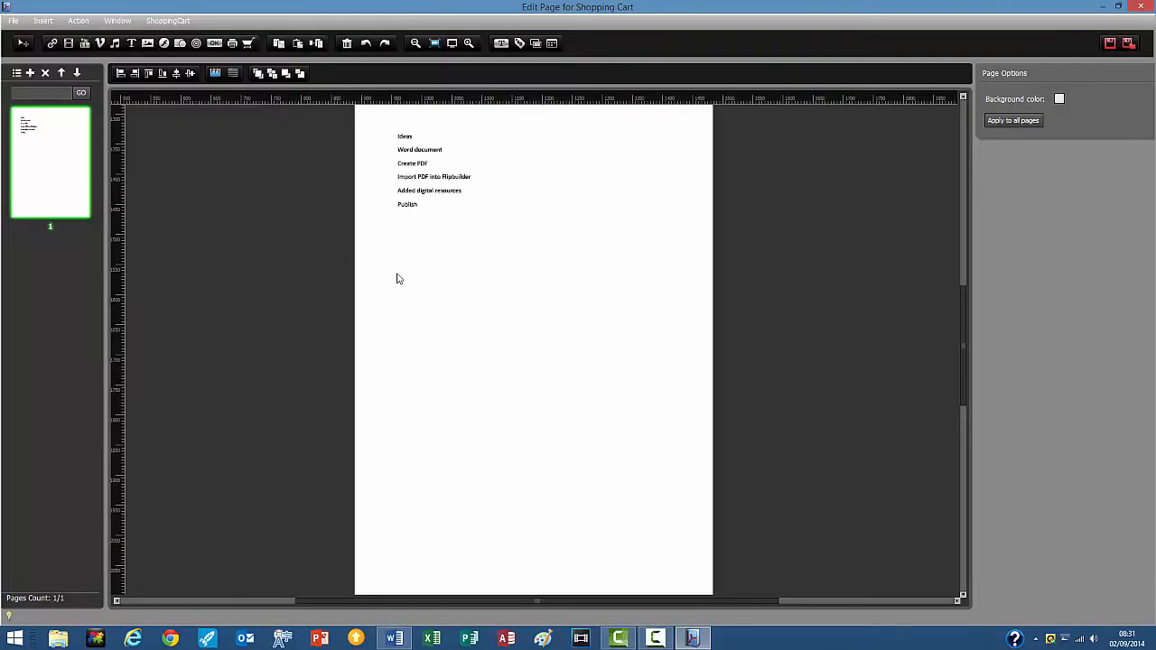
click(30, 73)
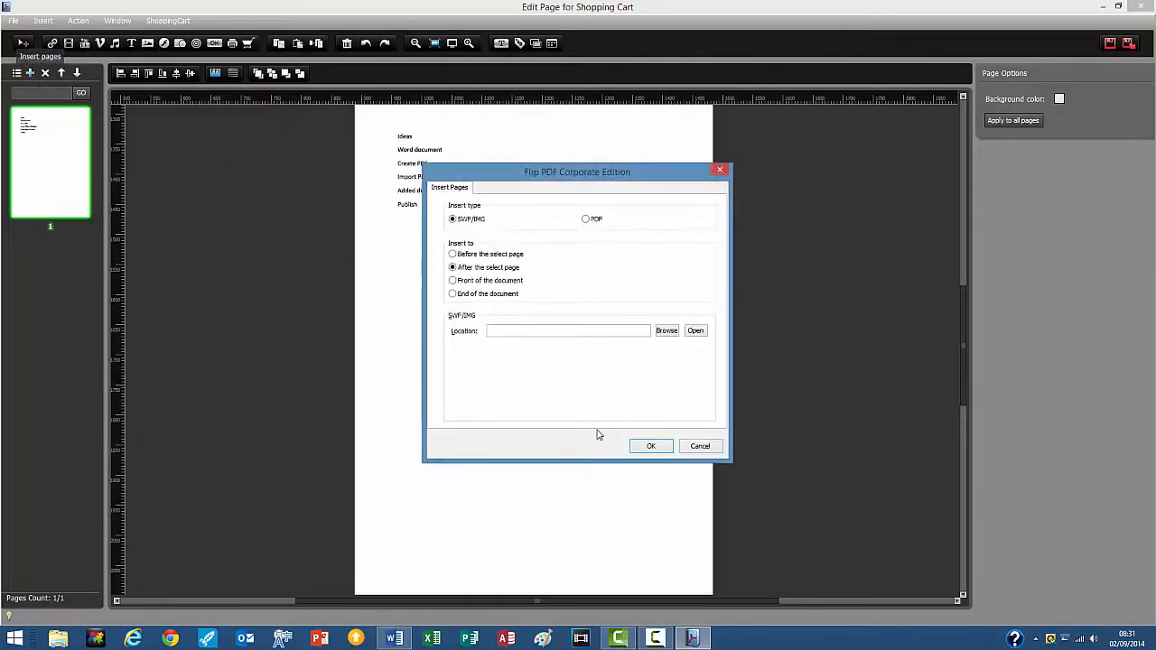
click(700, 446)
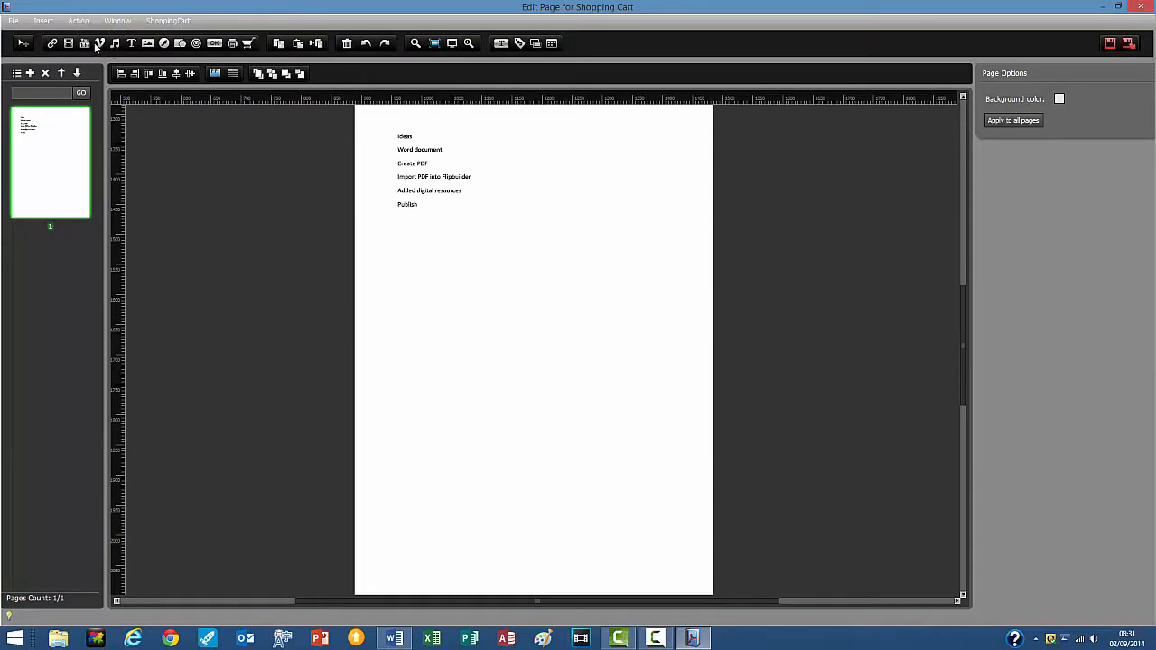
Insert the picture IMG_2015 (2).JPG from the Photos folder in a box below the text list and shift it slightly.
click(147, 43)
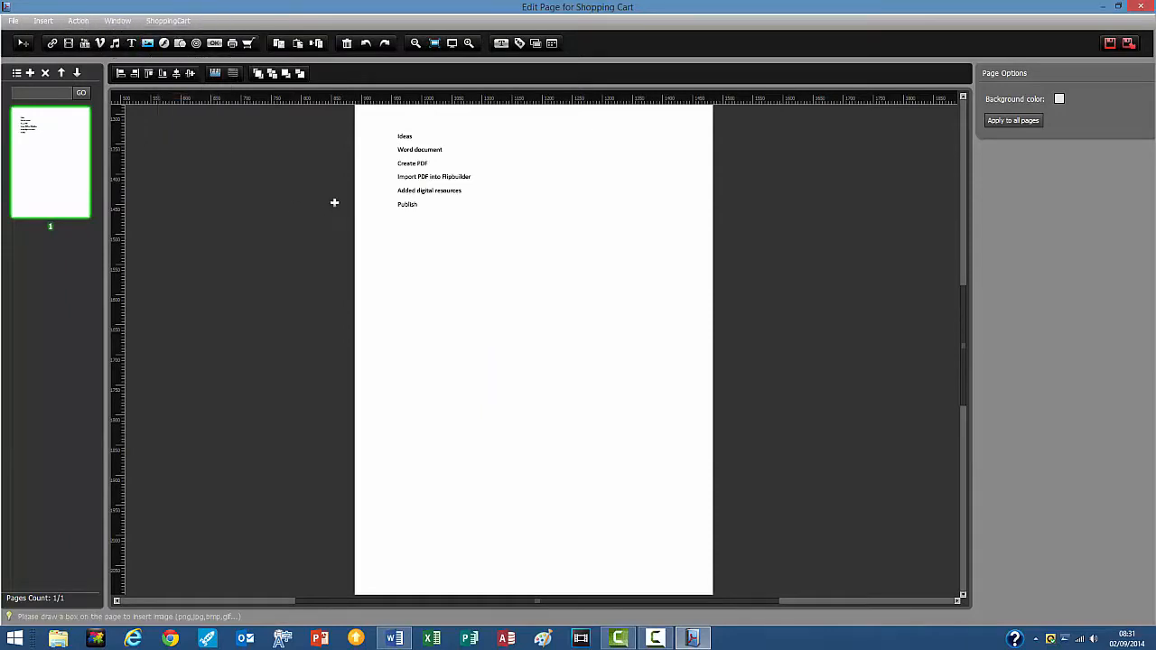
mouse_move(422, 246)
mouse_down()
mouse_move(511, 335)
mouse_move(644, 364)
mouse_up()
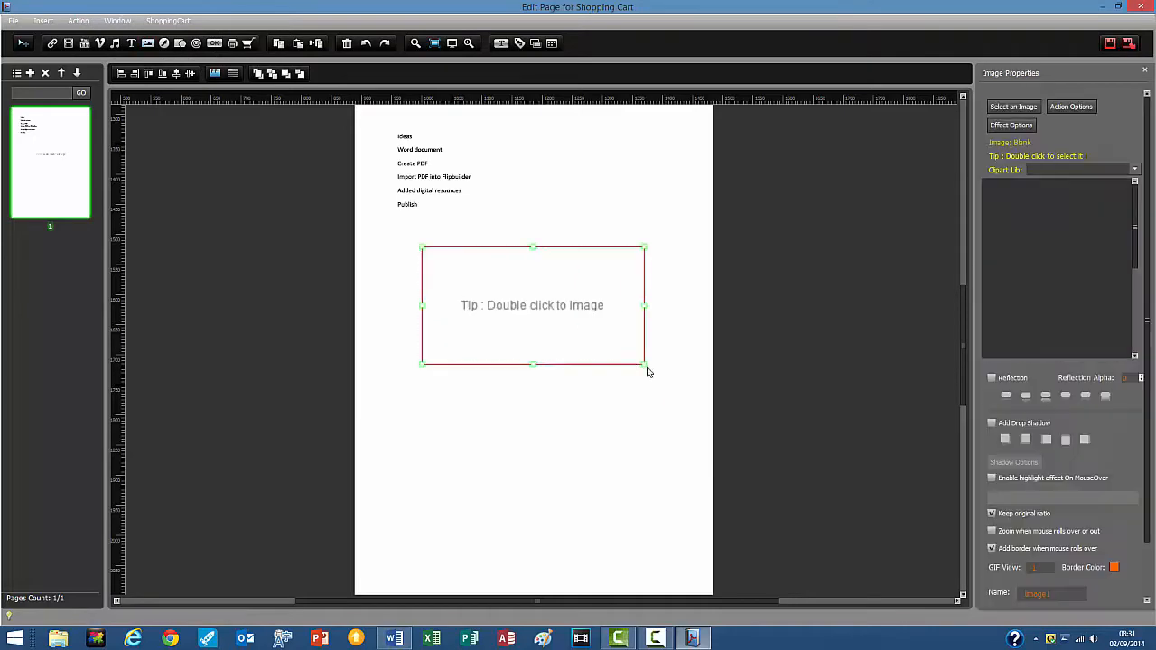
click(1024, 110)
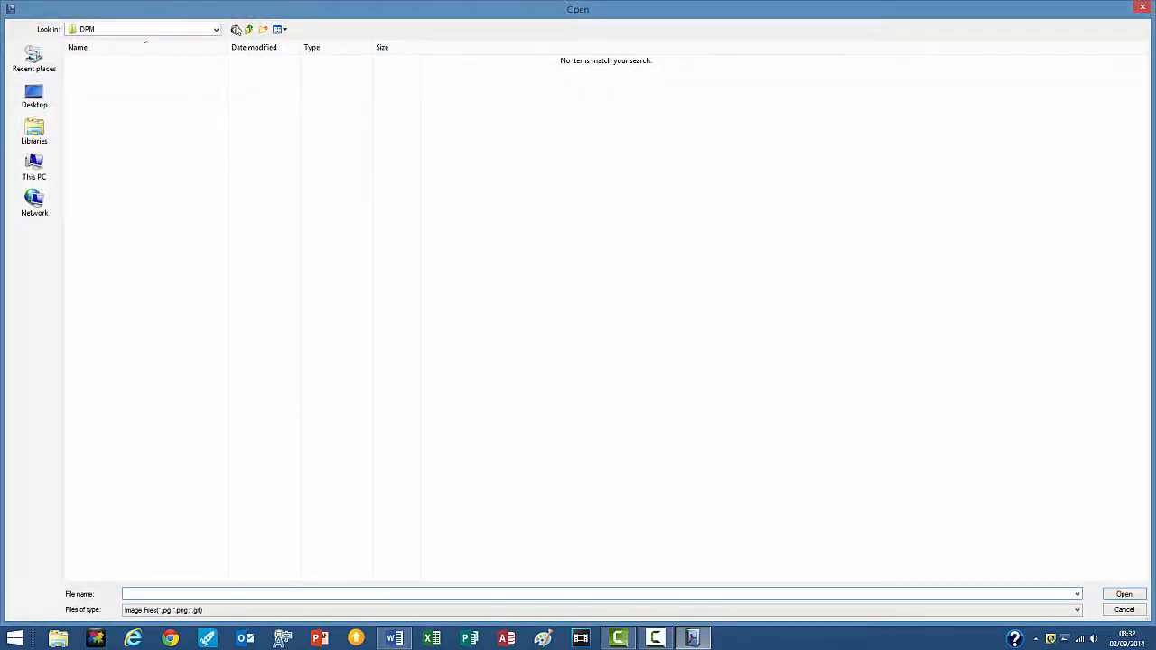
click(249, 30)
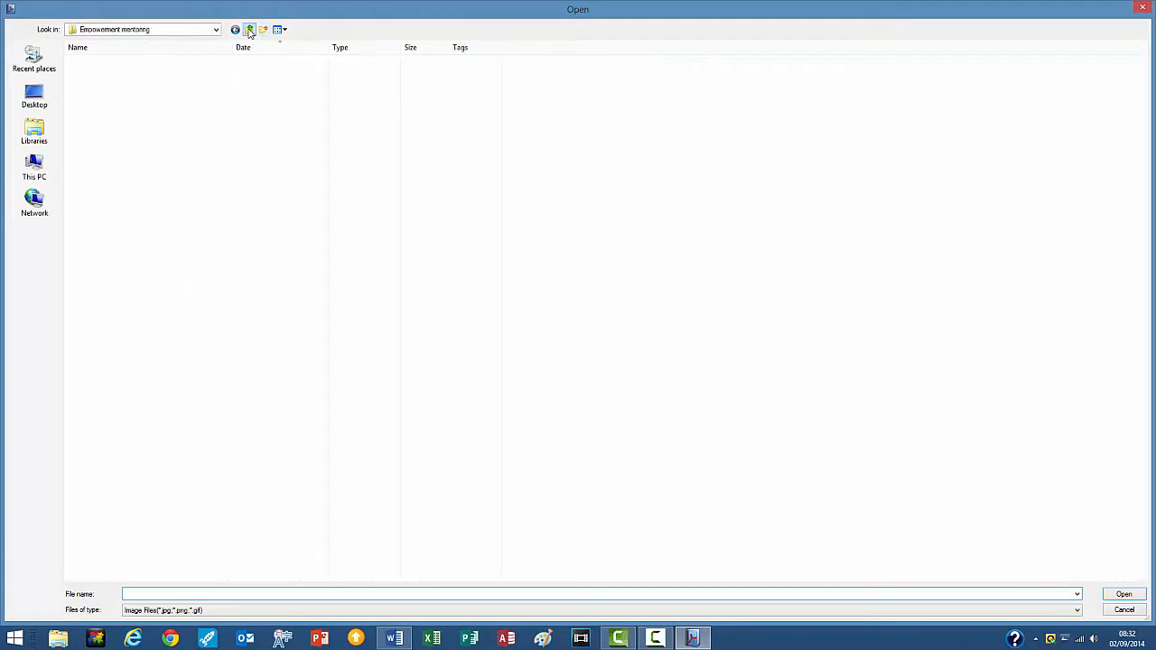
click(250, 29)
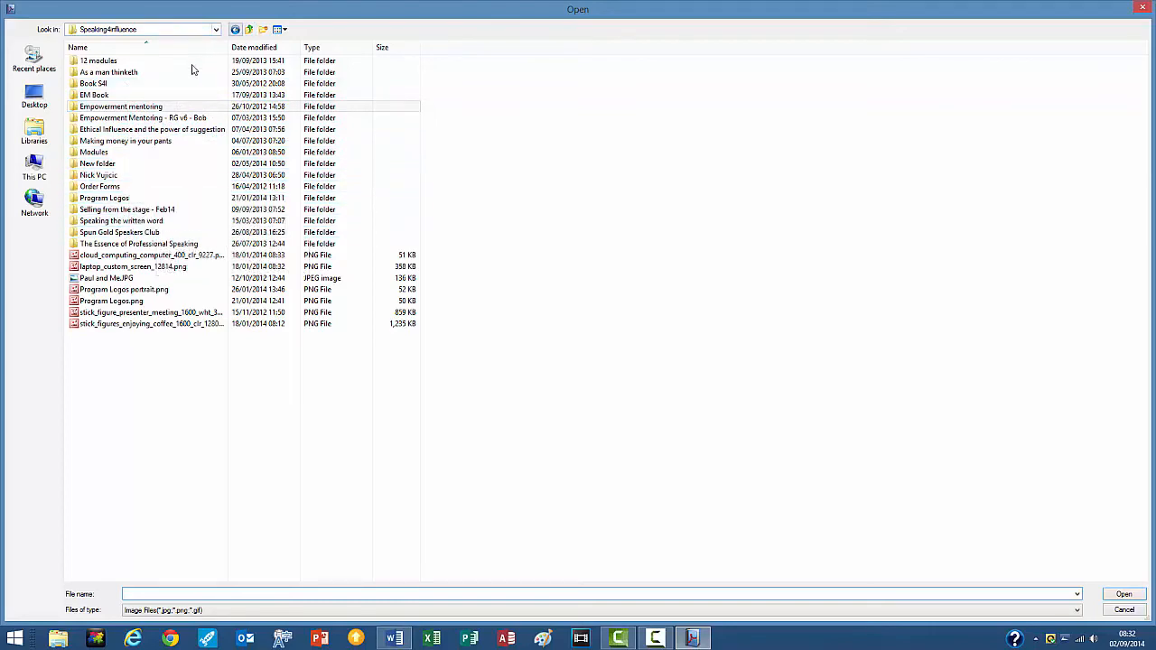
double_click(141, 106)
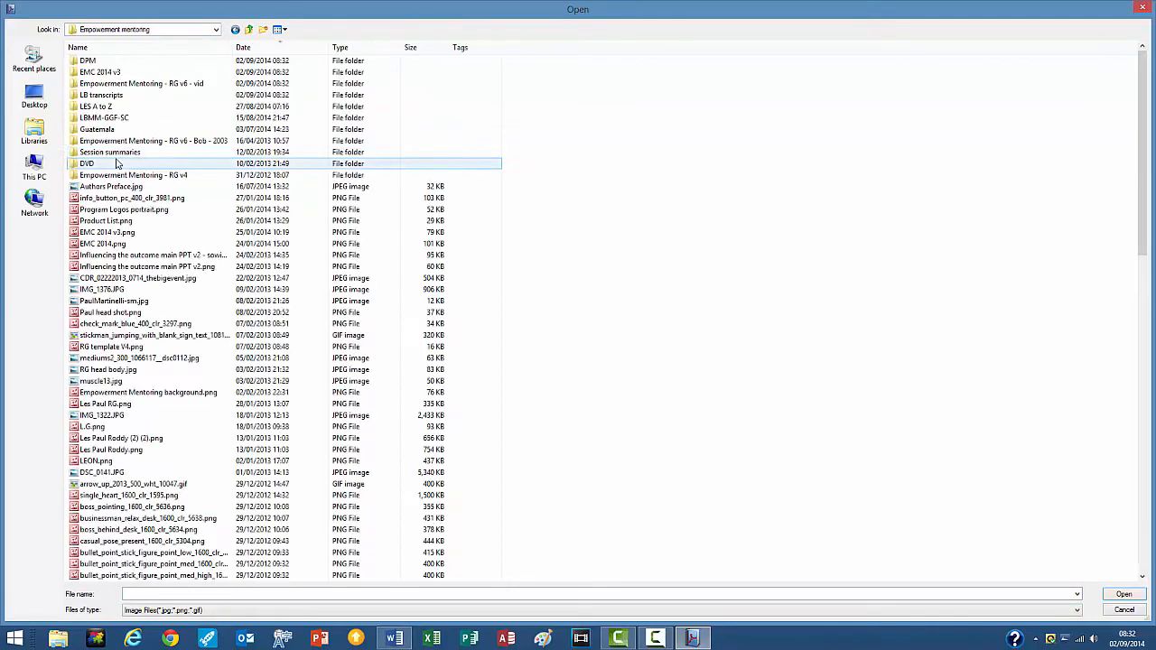
double_click(122, 96)
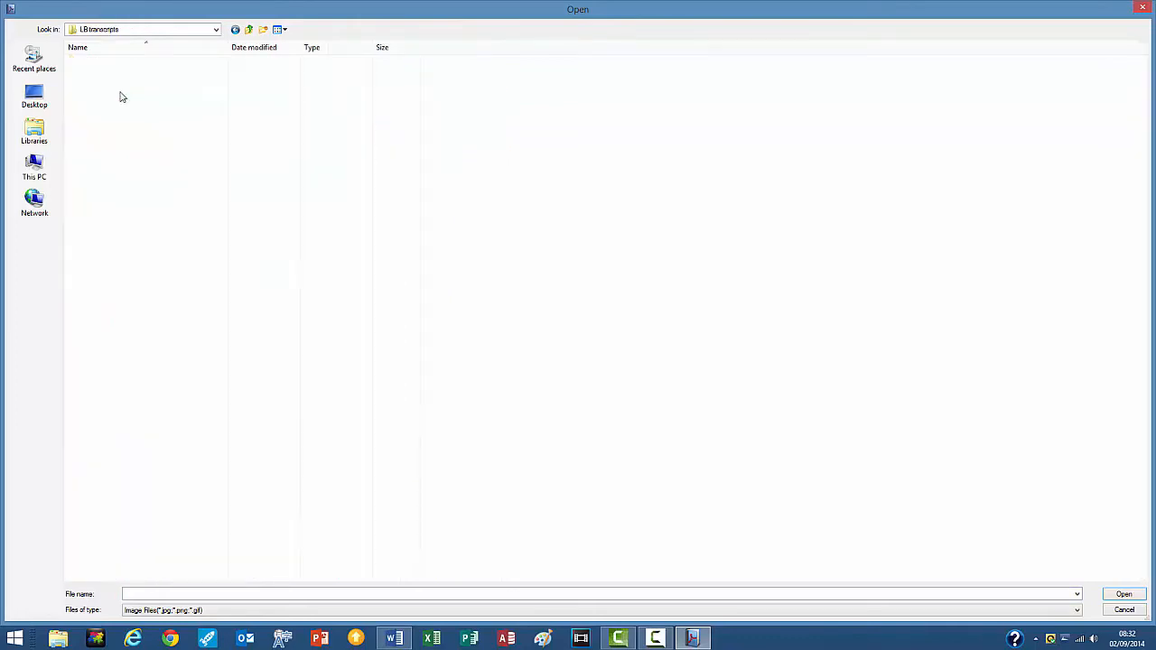
double_click(349, 83)
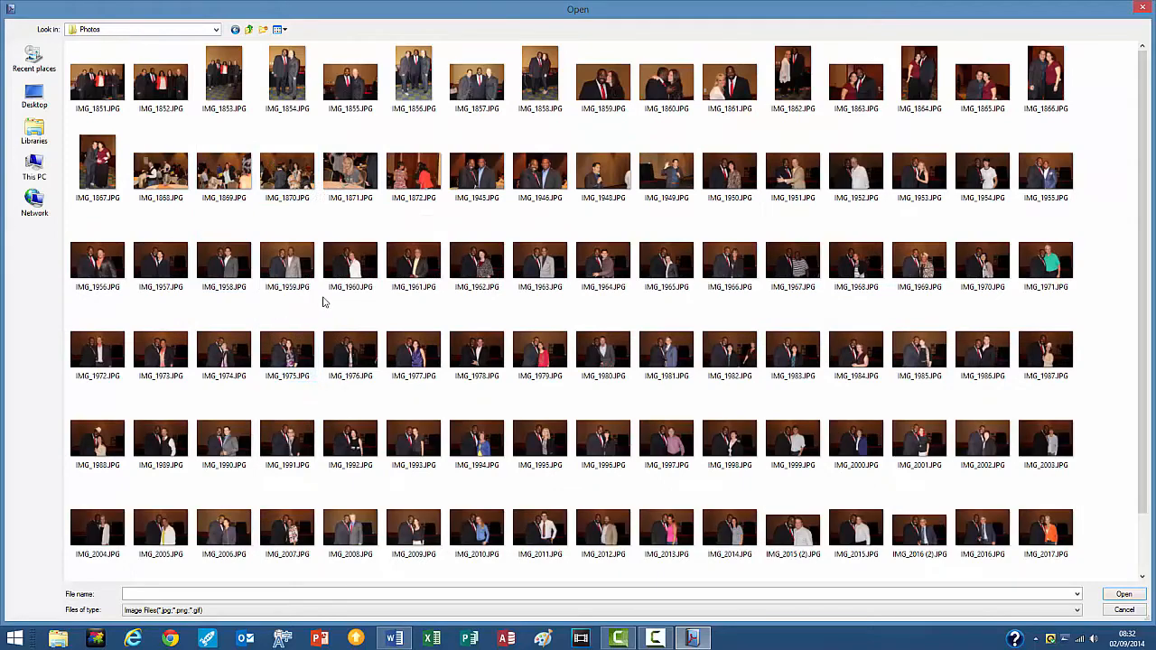
click(795, 533)
double_click(795, 533)
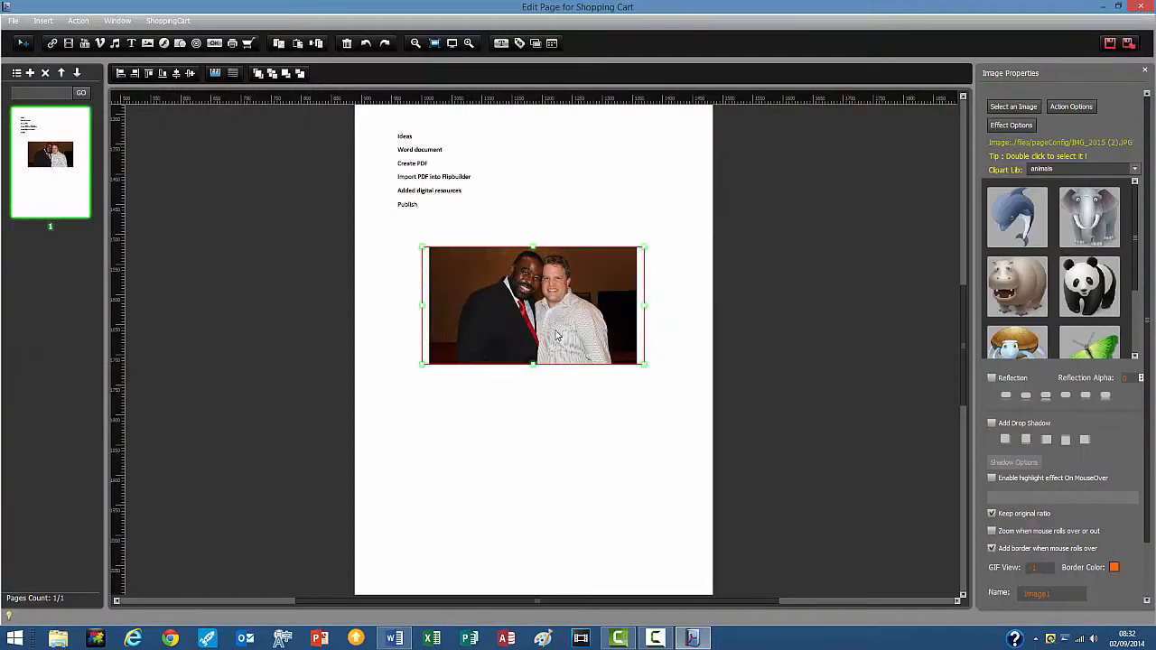
drag(558, 336, 550, 332)
click(434, 232)
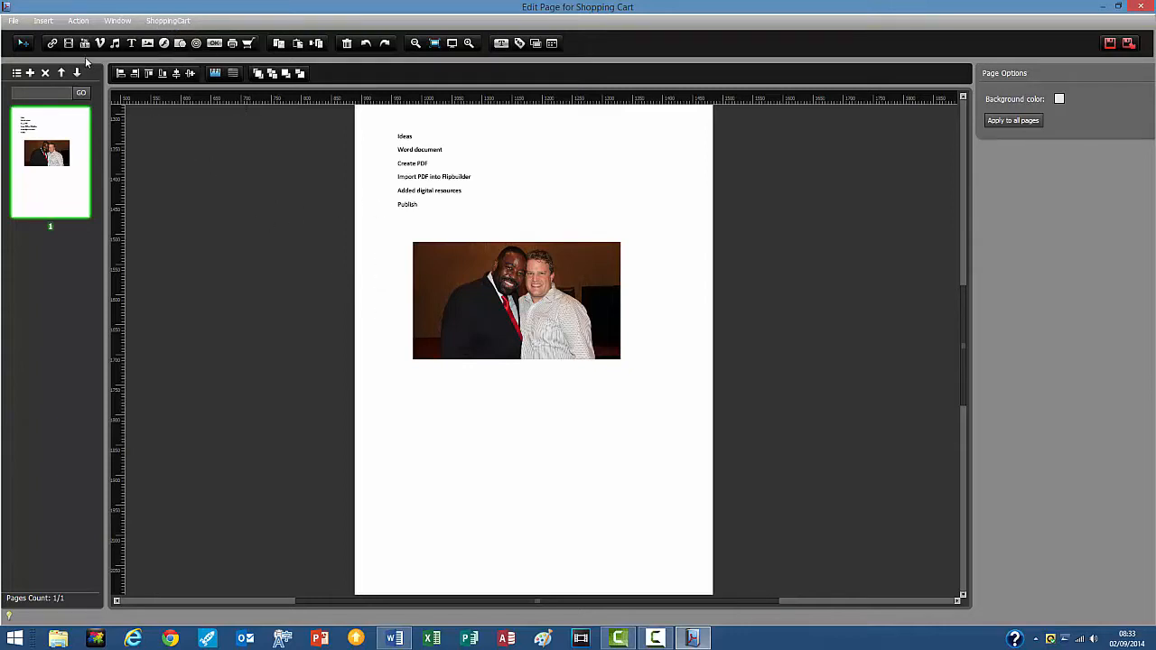
Draw a YouTube video box about 401 wide and 212 high below the photo and load its default video.
drag(85, 43, 115, 119)
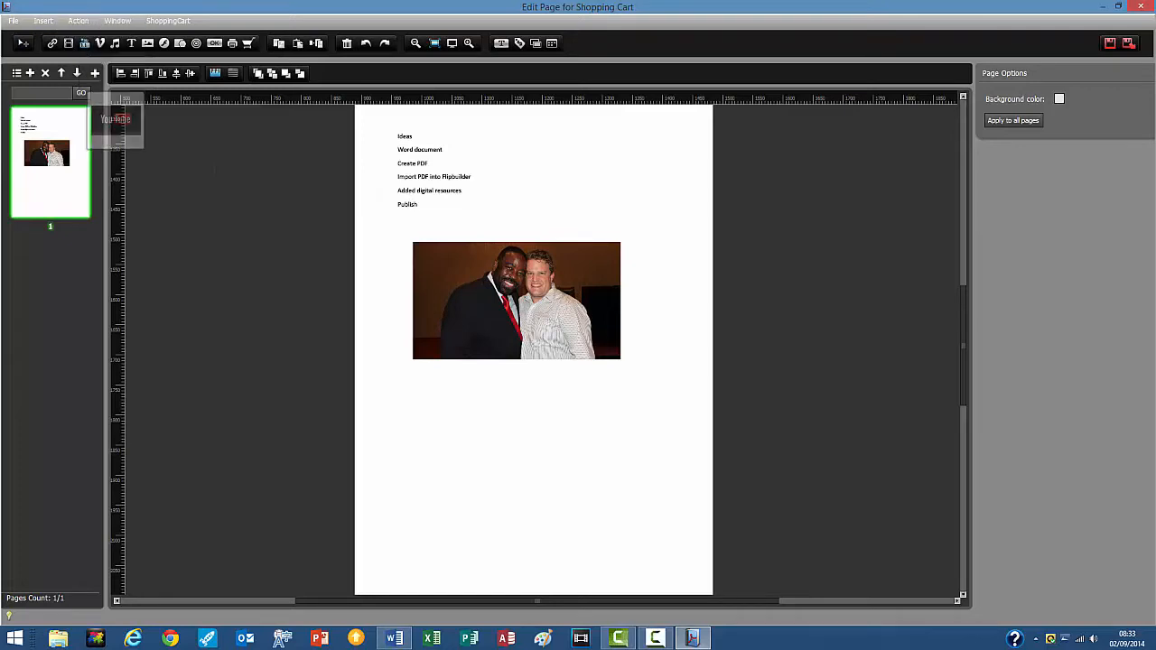
drag(412, 391, 654, 519)
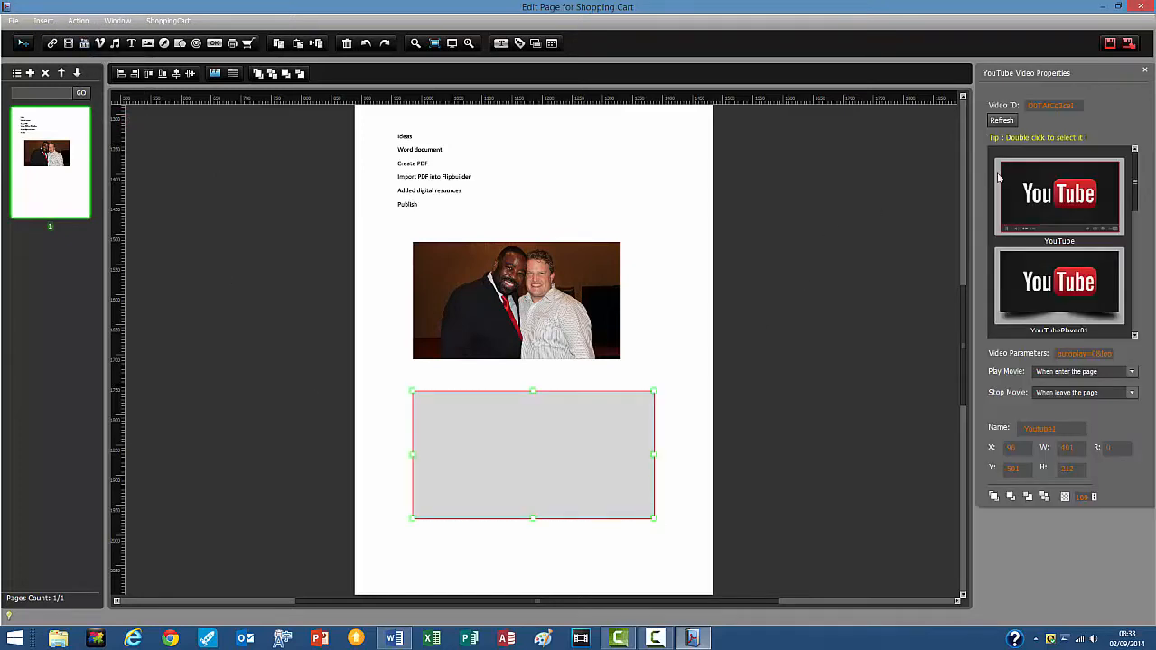
click(1004, 121)
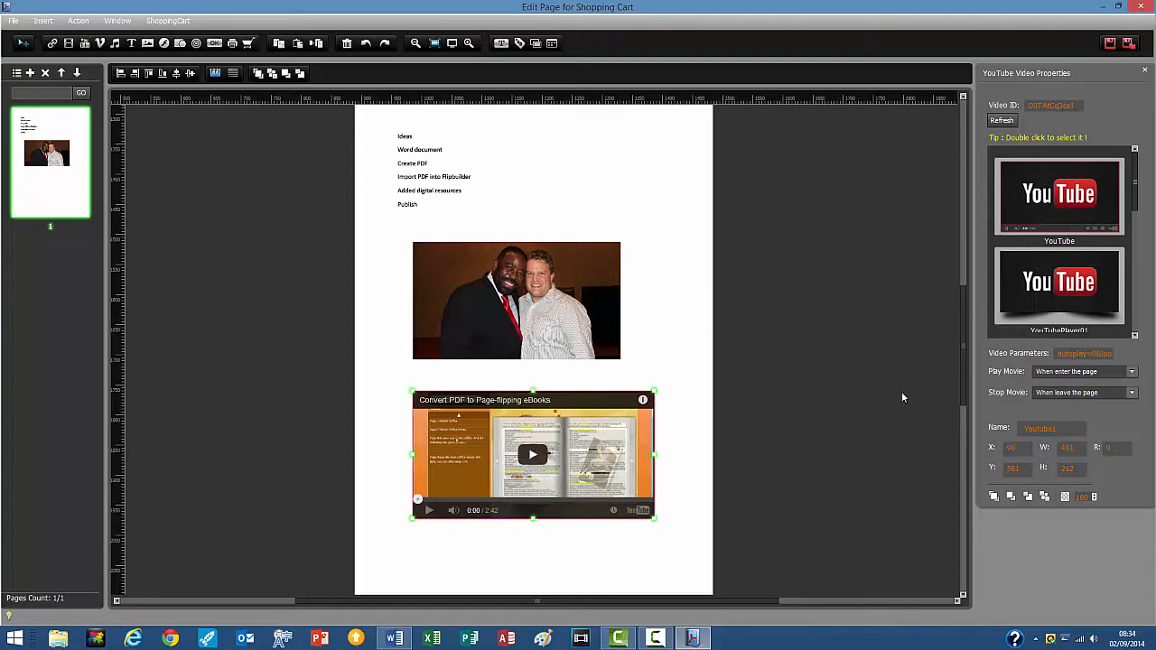
Set the YouTube video's X position to 40, its width to 300 and its height to 200.
double_click(1027, 451)
text(40)
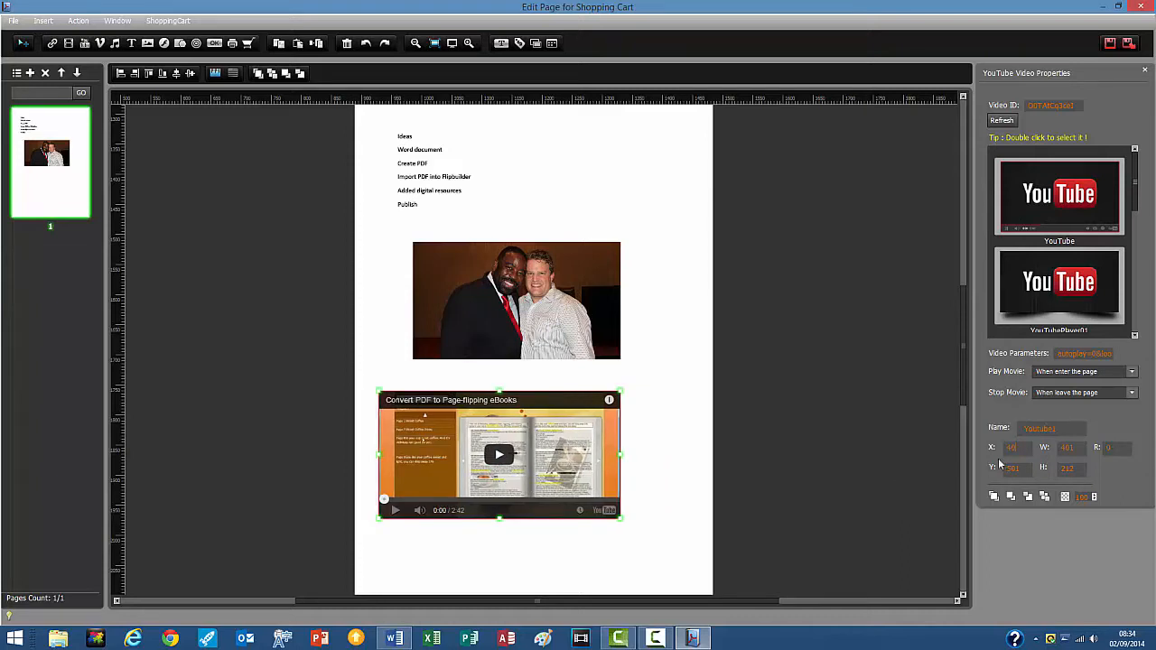
double_click(1075, 449)
text(300)
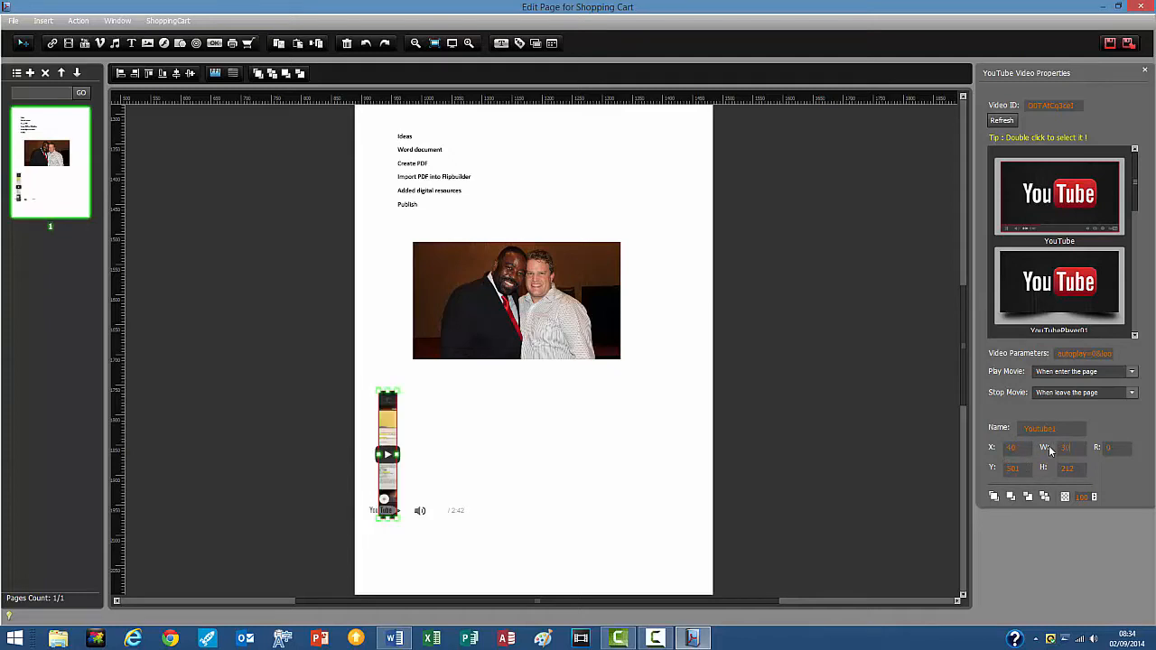
double_click(1068, 468)
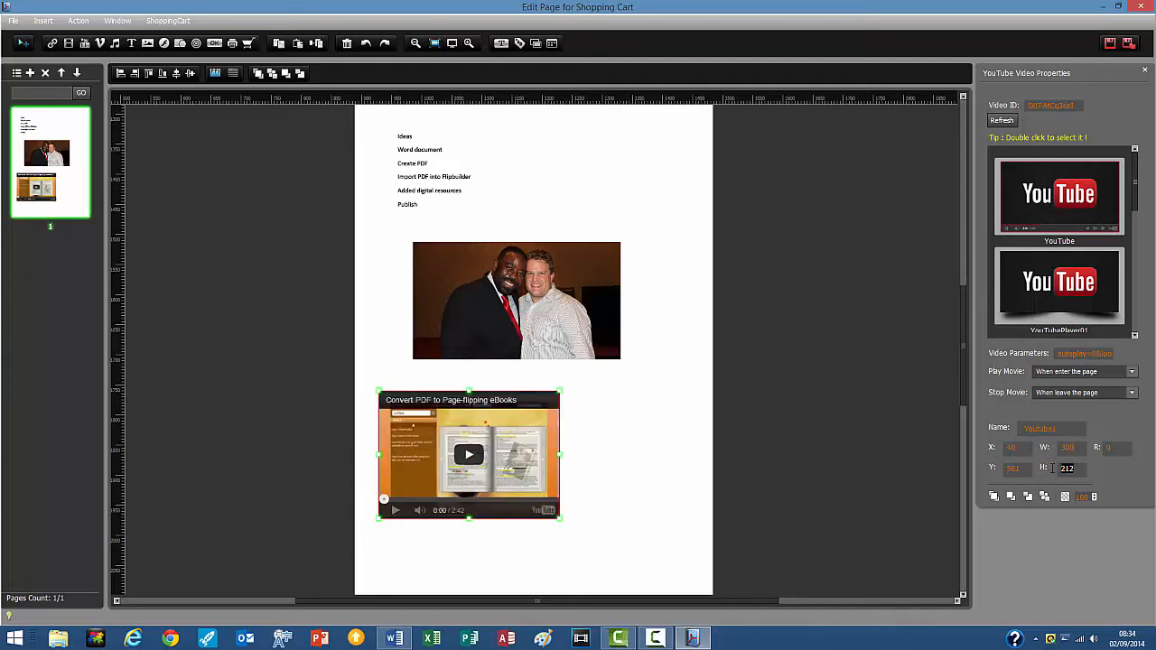
text(200)
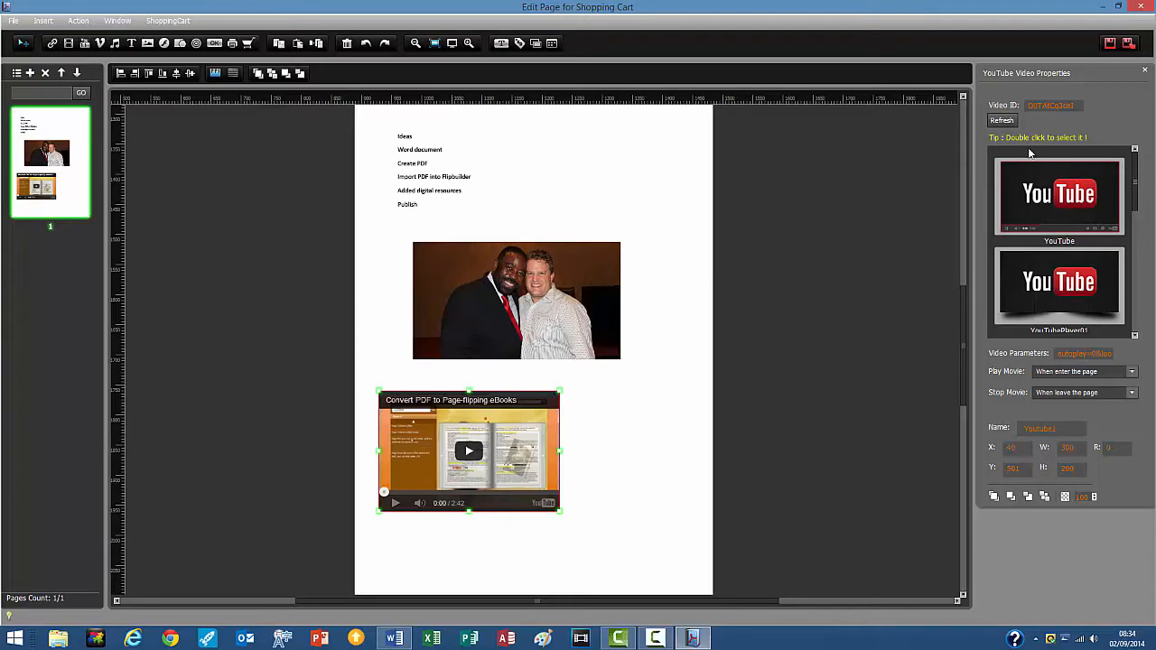
Save the page edits, return to the flipbook preview, and test playing and pausing the embedded YouTube video.
click(1130, 46)
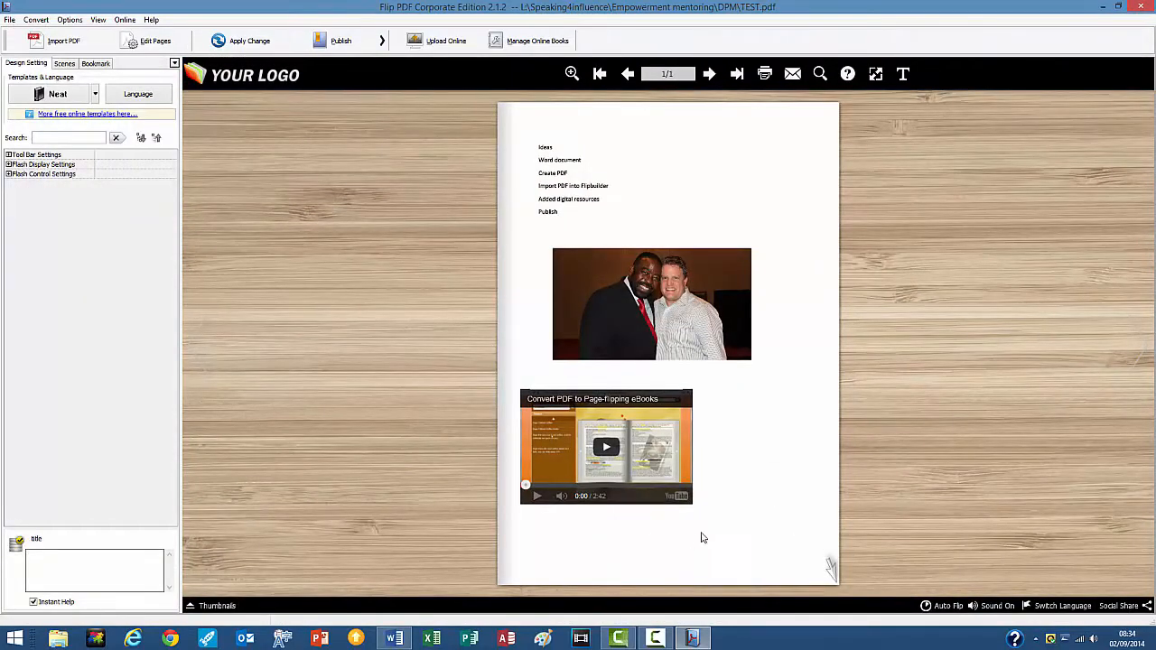
click(606, 448)
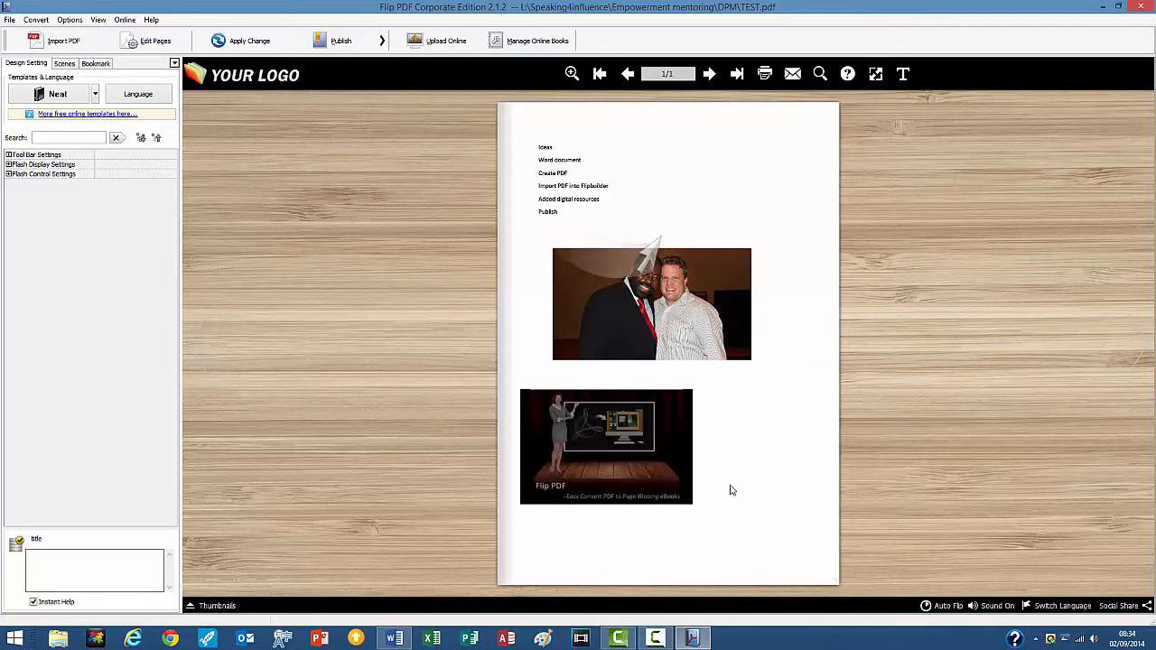
click(537, 497)
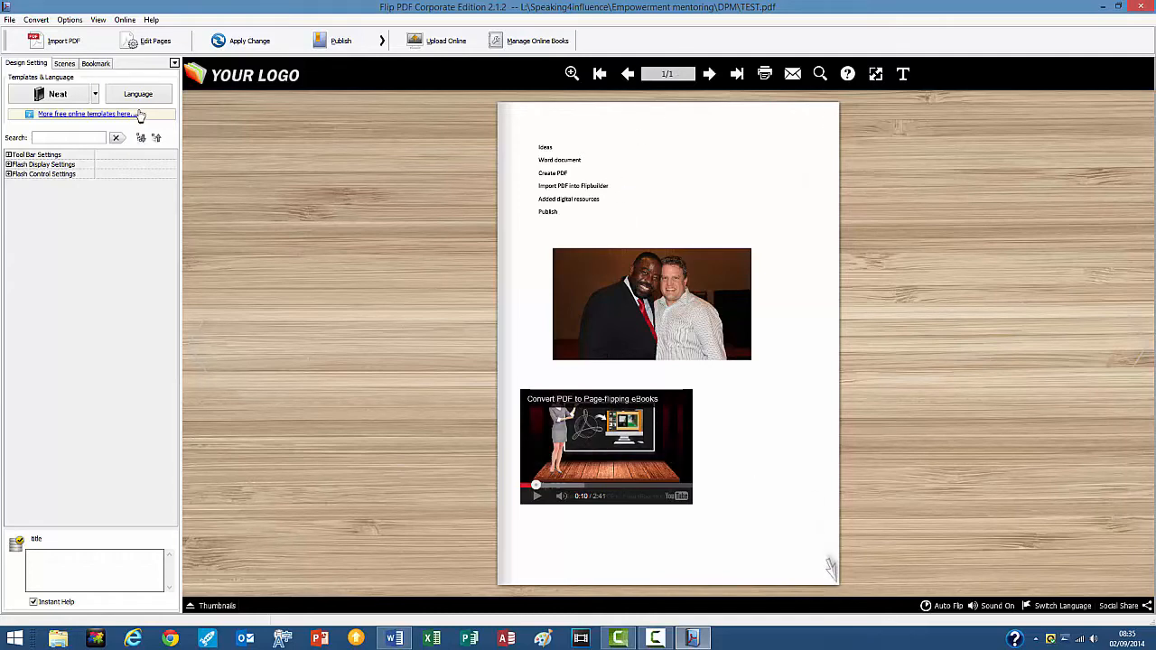
Close Flip PDF Corporate Edition without saving the current project.
click(1140, 6)
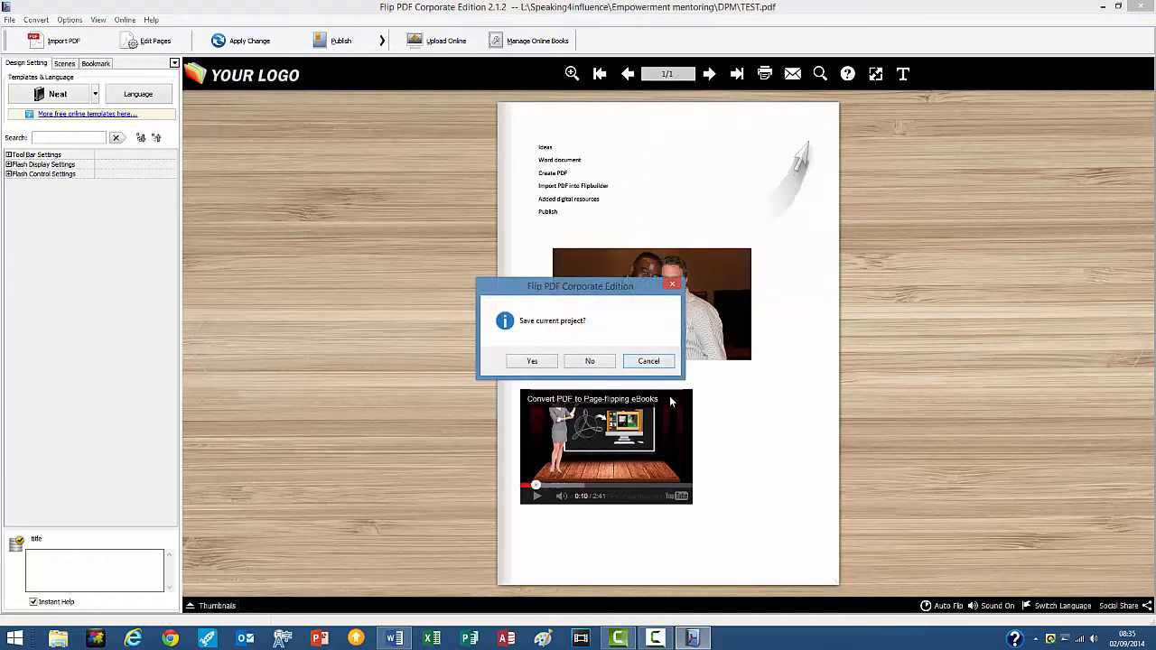
click(591, 361)
click(579, 274)
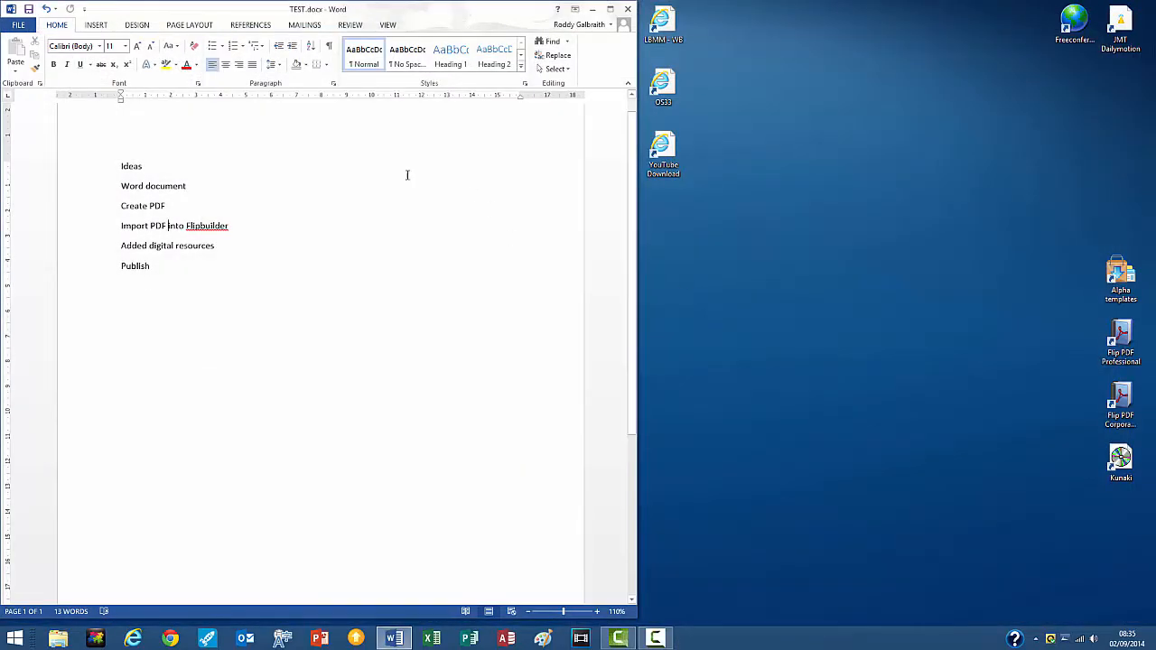
Close TEST.docx, then open the recent document GGFSC Workbook v8.docx in Word and enable editing.
click(631, 9)
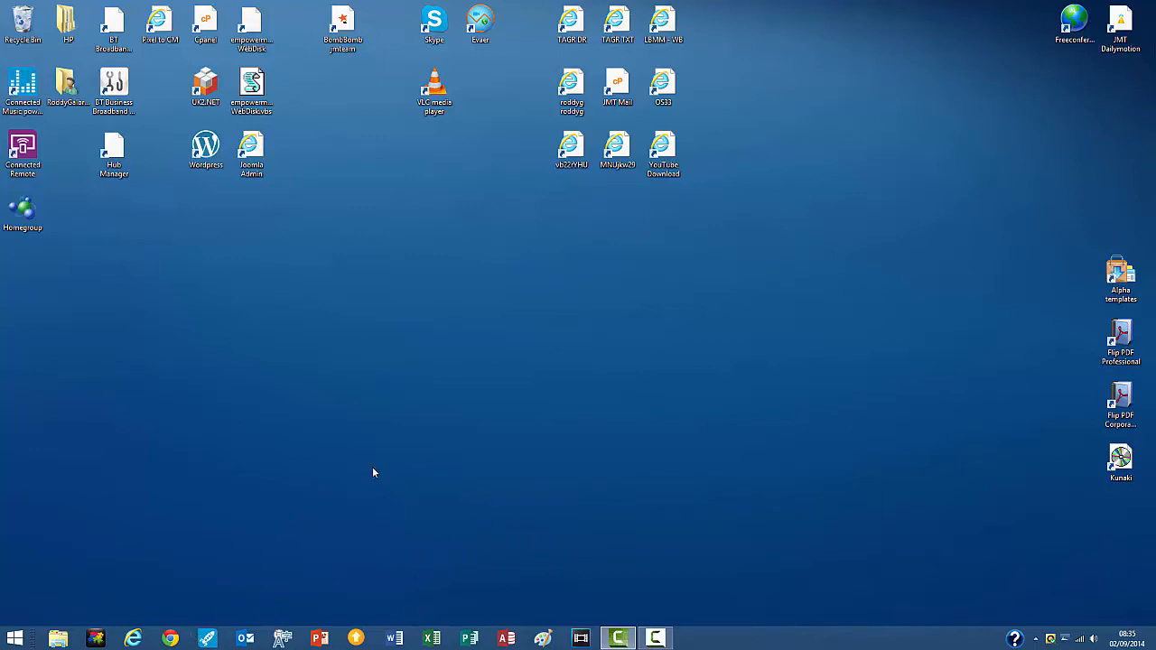
click(395, 638)
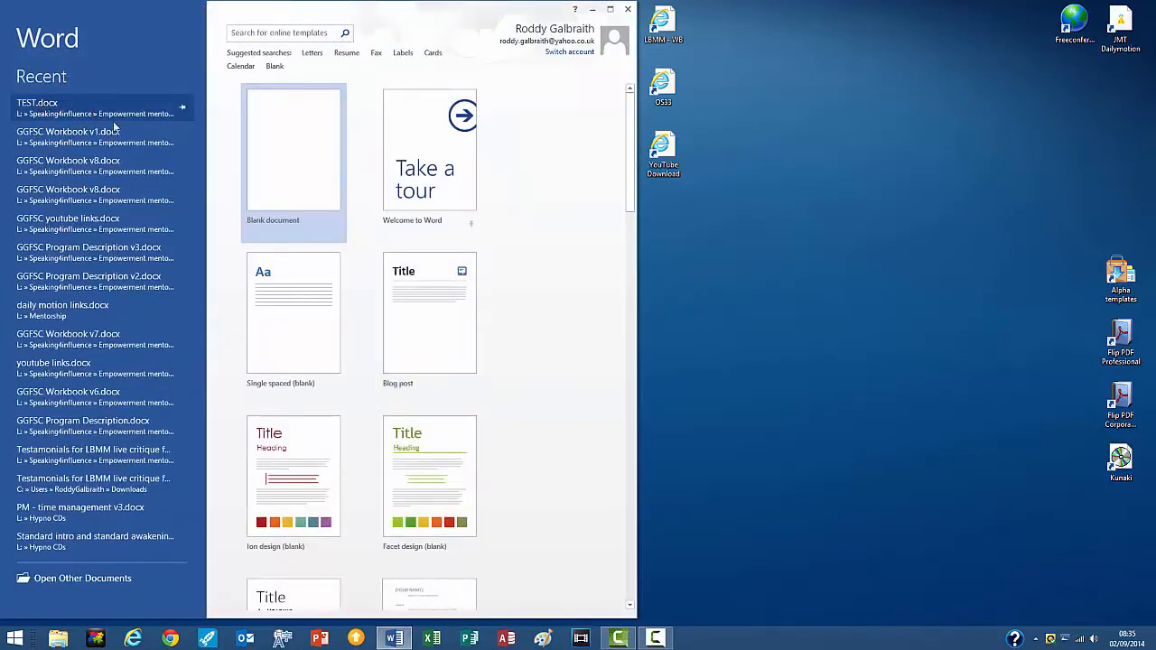
click(280, 180)
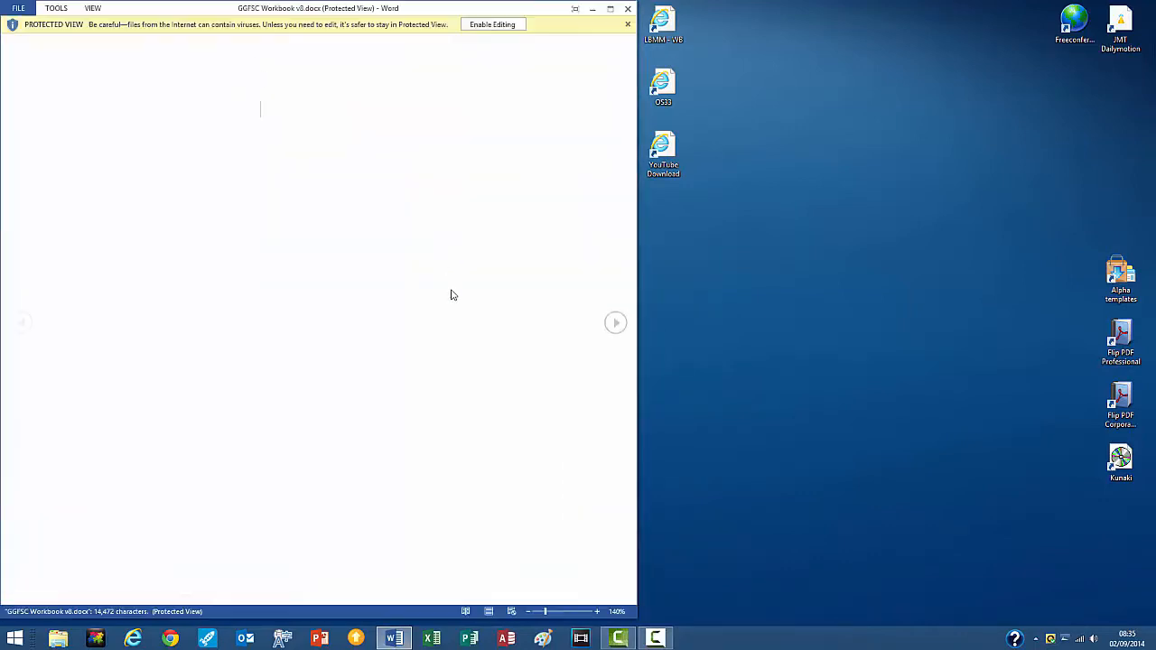
click(501, 25)
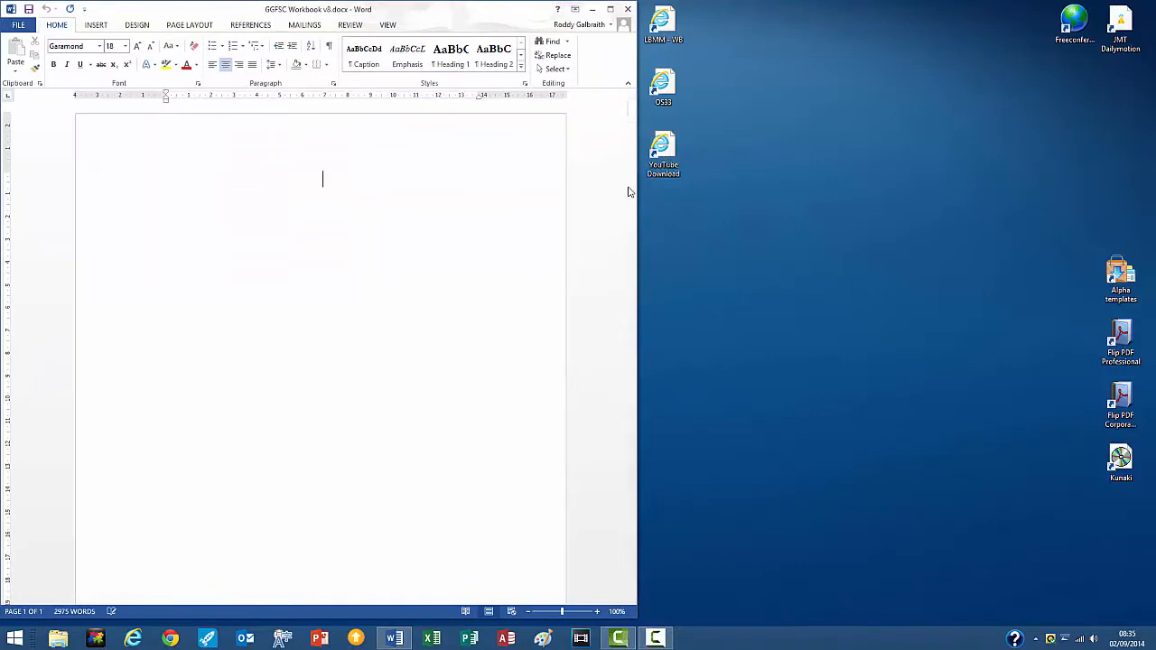
Widen the Word window and display multiple pages of the workbook side by side.
drag(638, 217, 899, 245)
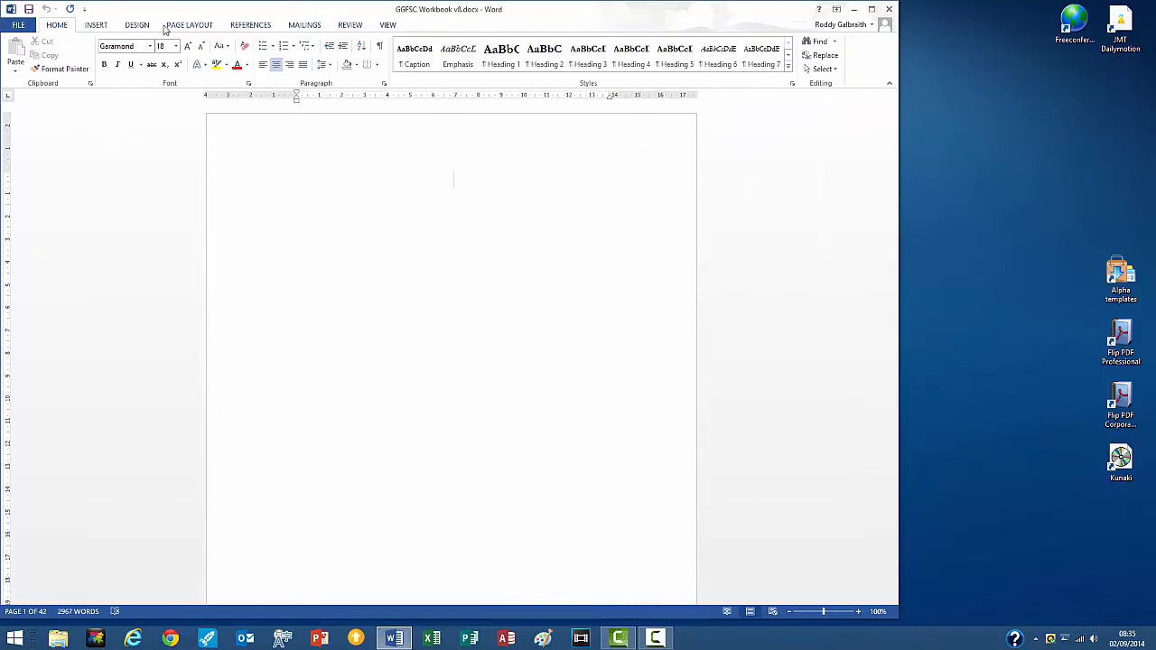
click(387, 27)
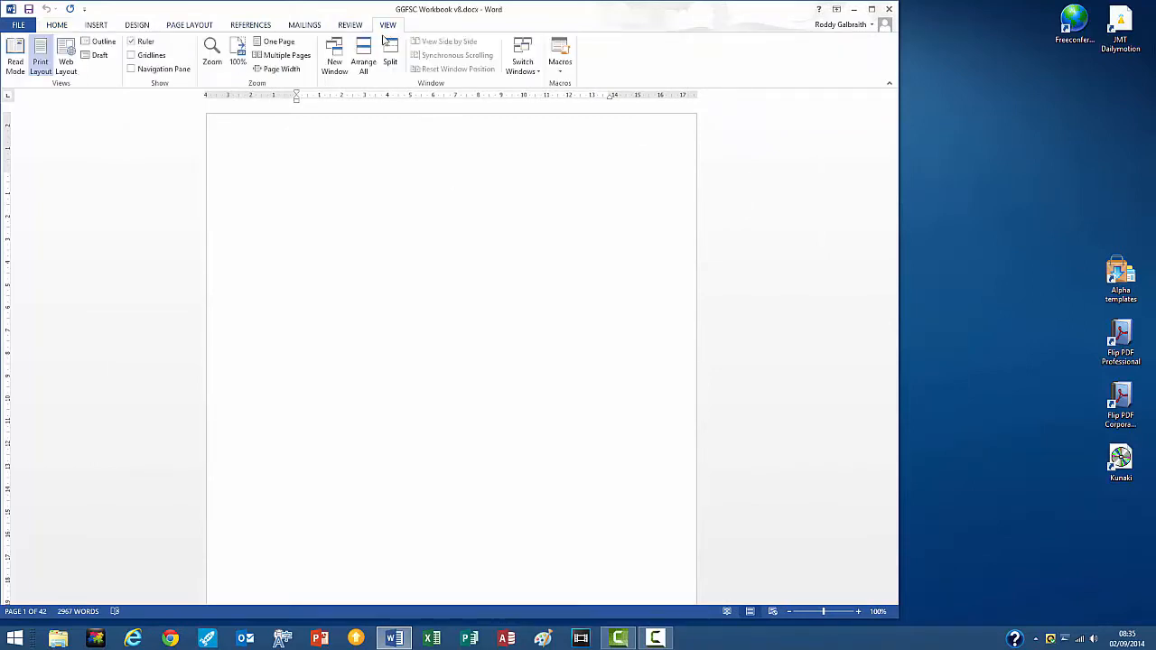
click(287, 56)
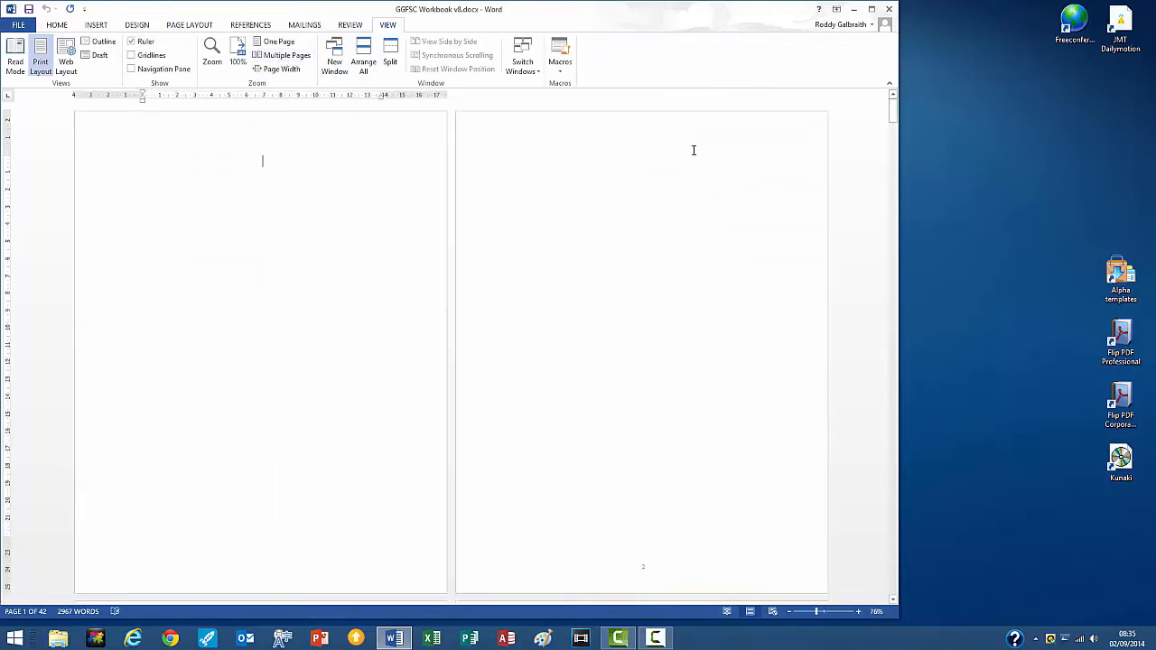
Examine the workbook's blank opening pages and the Get Good First Speakers Club title page.
scroll(707, 268, down, 5)
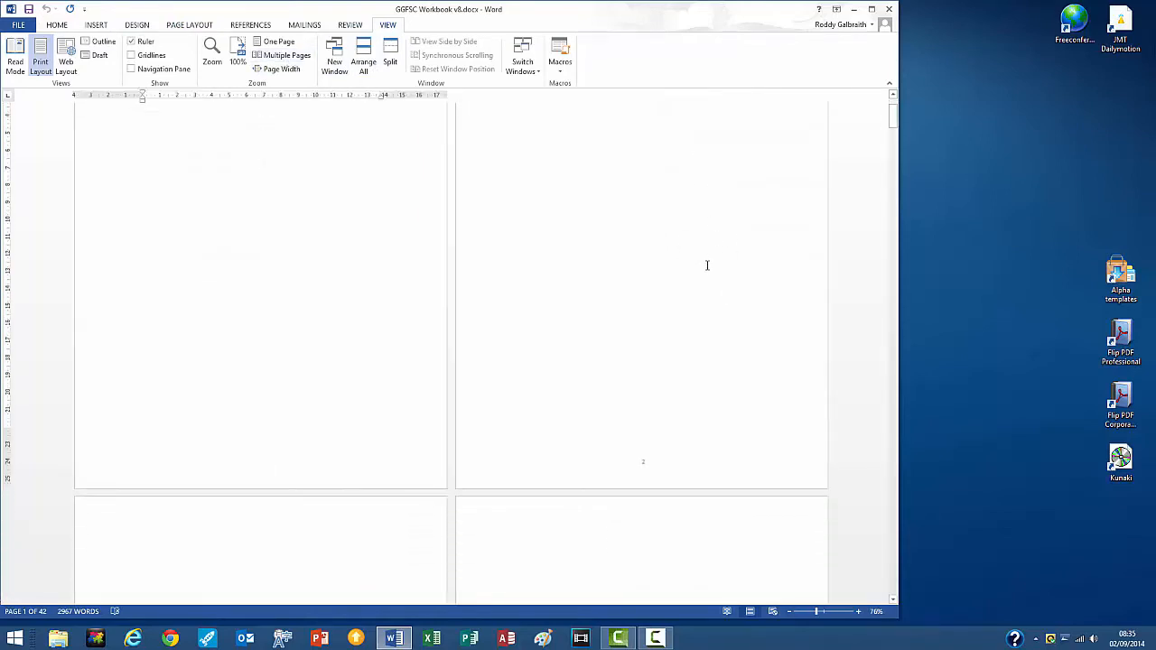
scroll(707, 263, down, 10)
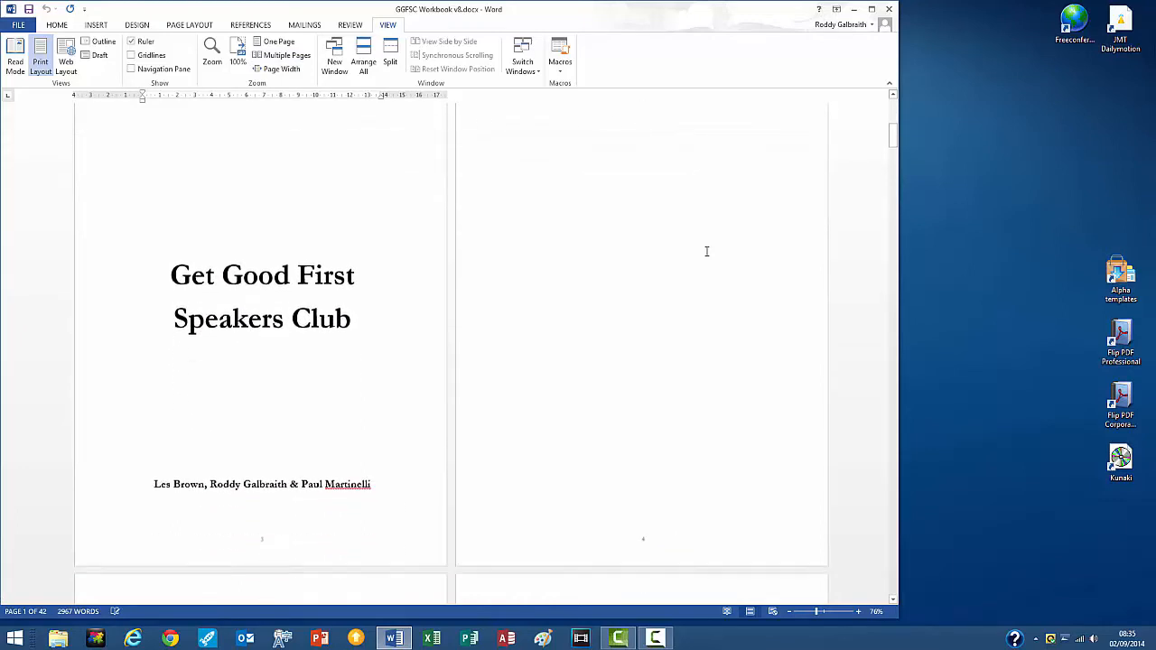
scroll(707, 253, up, 7)
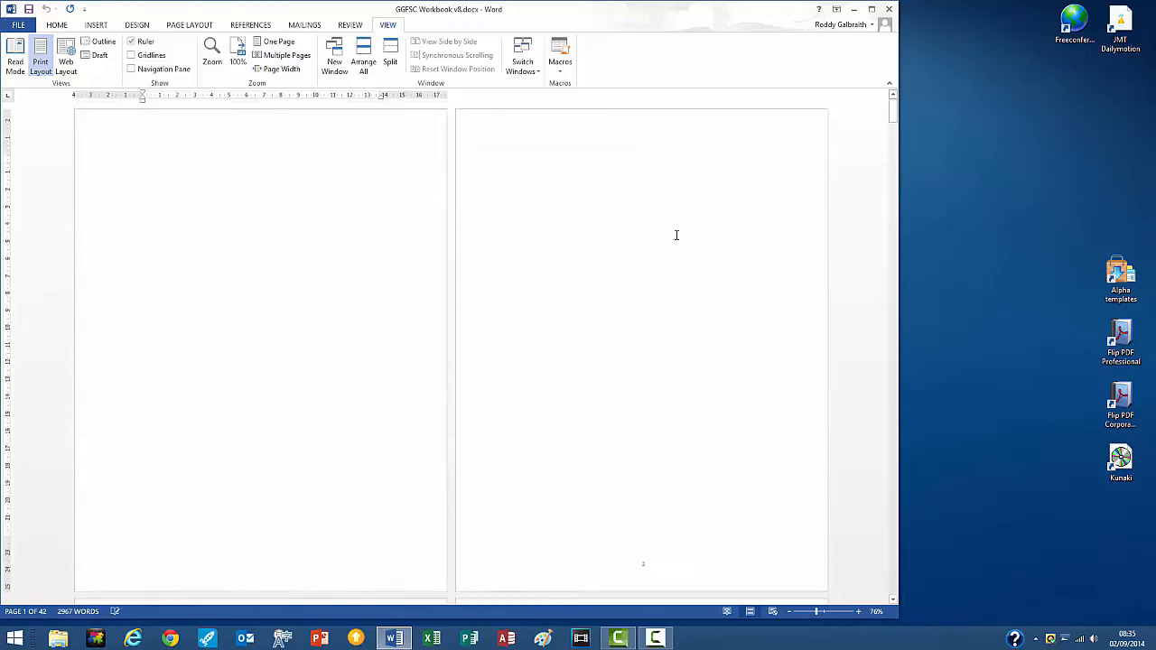
scroll(544, 267, down, 8)
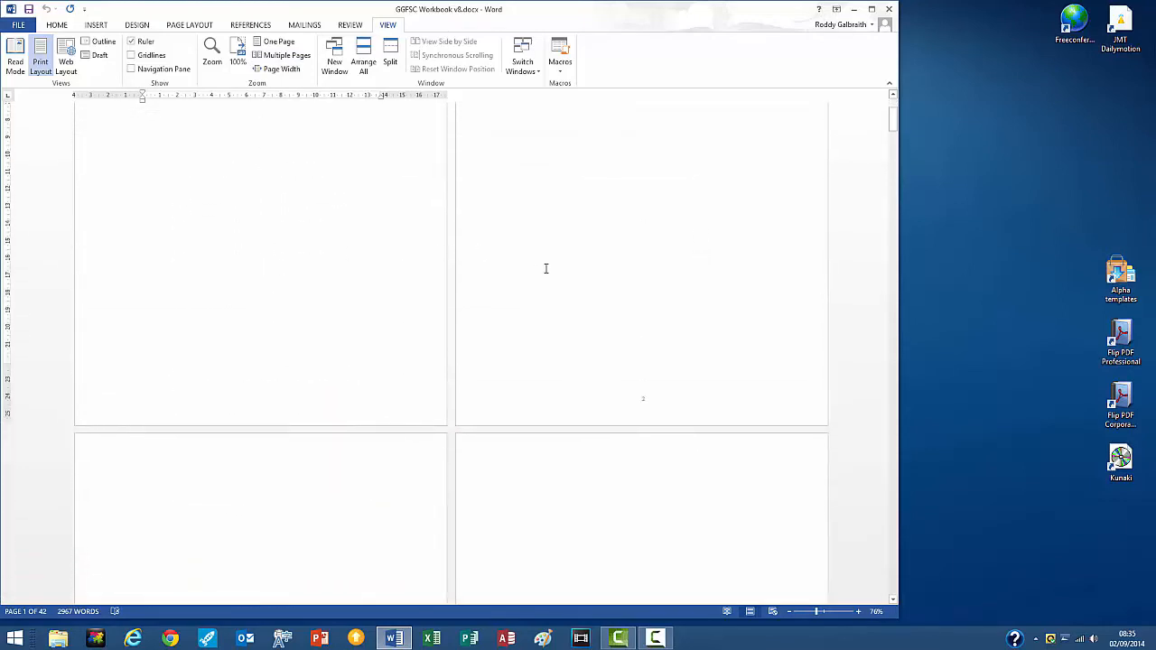
scroll(556, 268, down, 3)
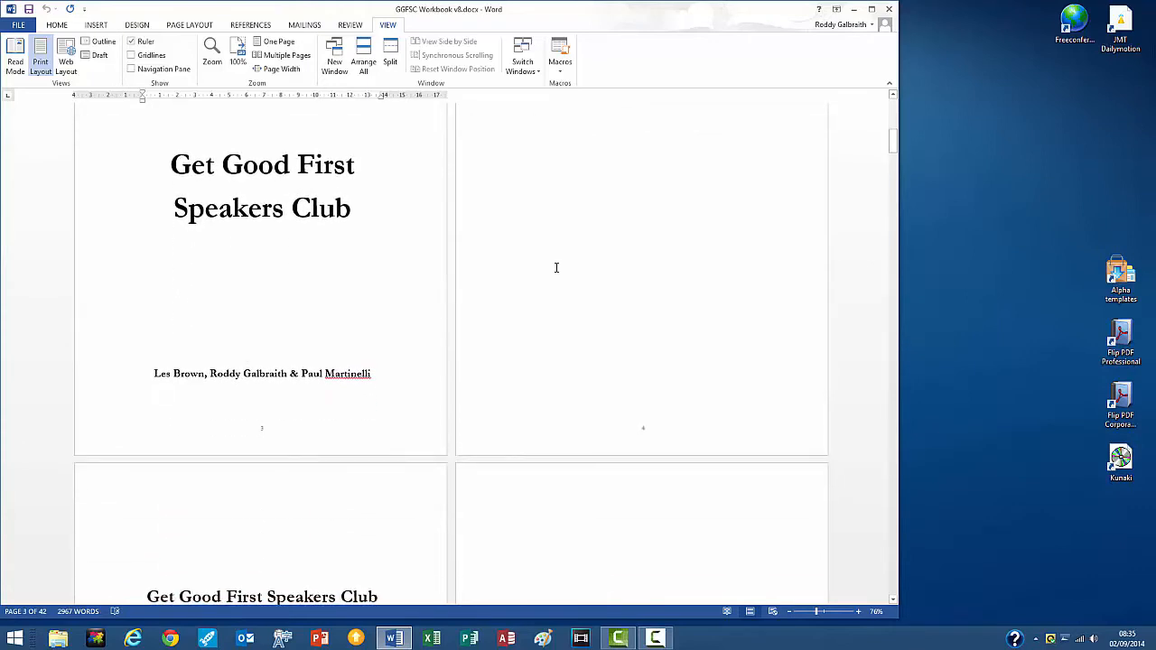
scroll(556, 268, up, 5)
scroll(556, 267, up, 3)
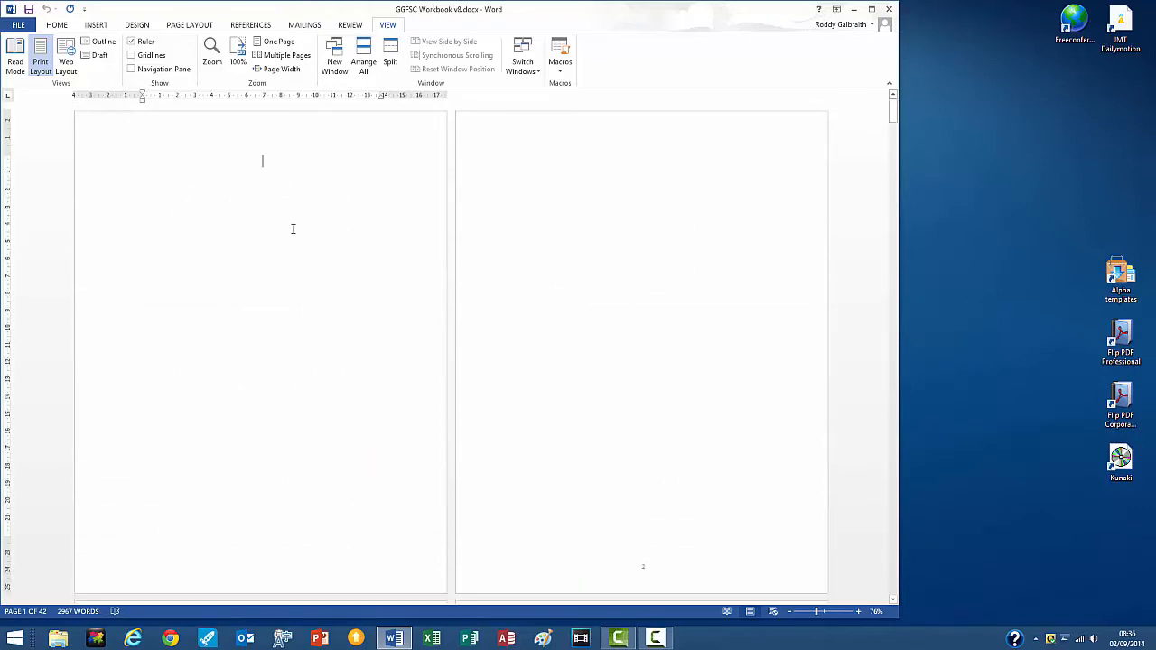
double_click(271, 273)
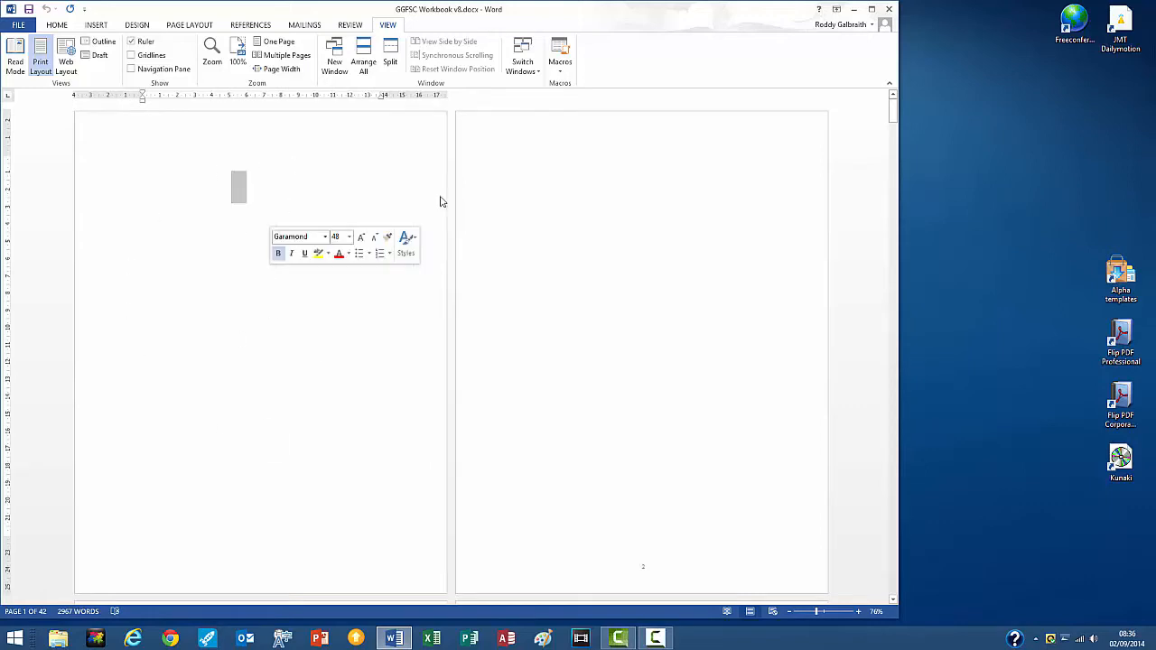
click(585, 217)
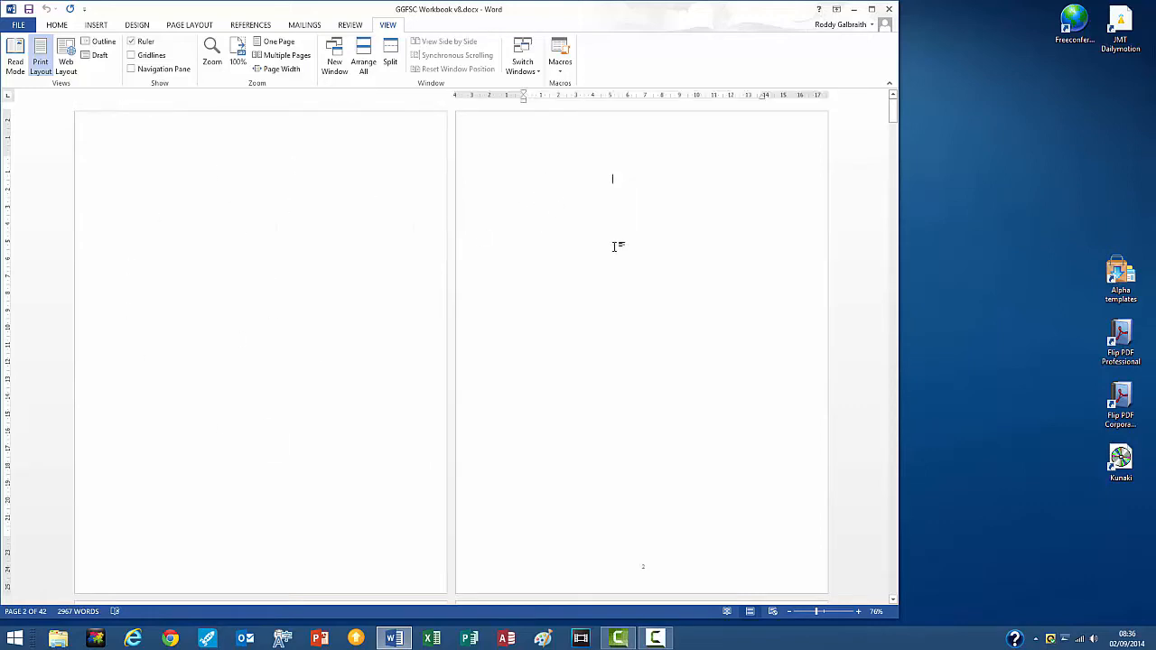
Look through the title and Multimedia Study Guide pages to the Contents page, and highlight its list of chapters.
scroll(520, 391, down, 2)
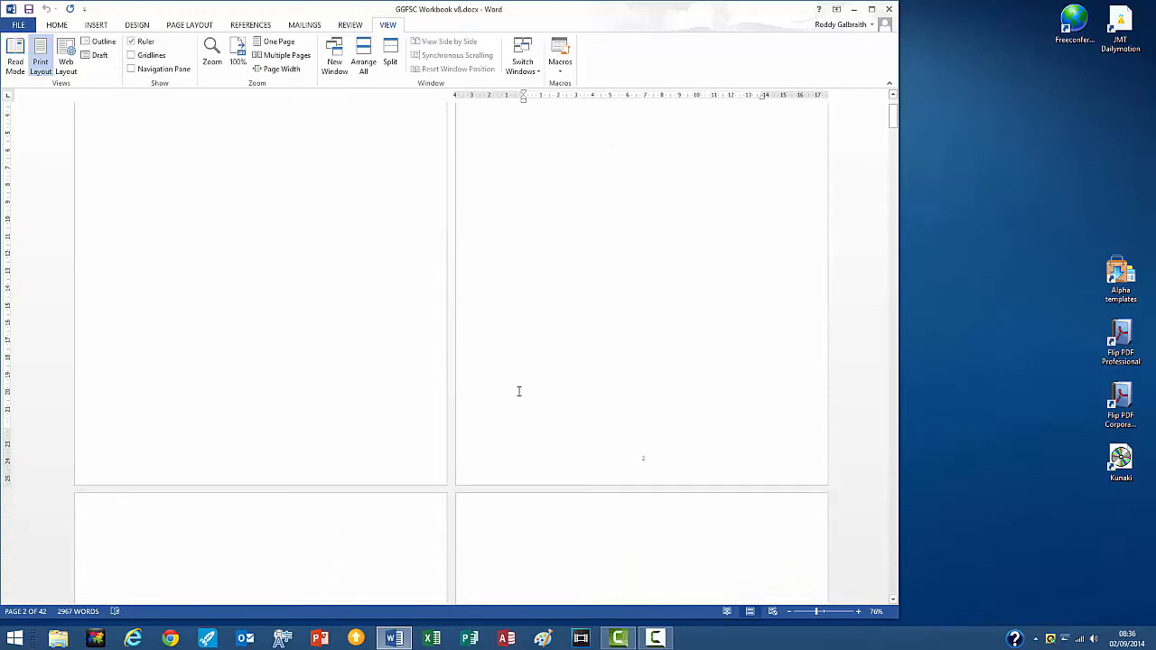
scroll(520, 391, down, 9)
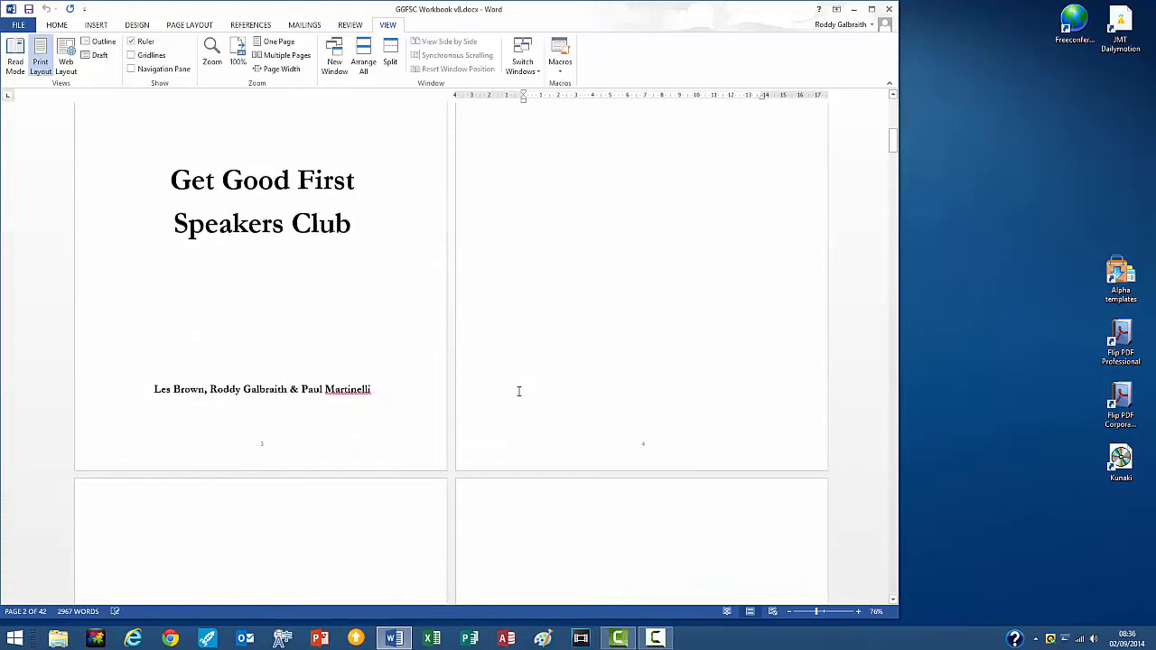
scroll(520, 391, down, 4)
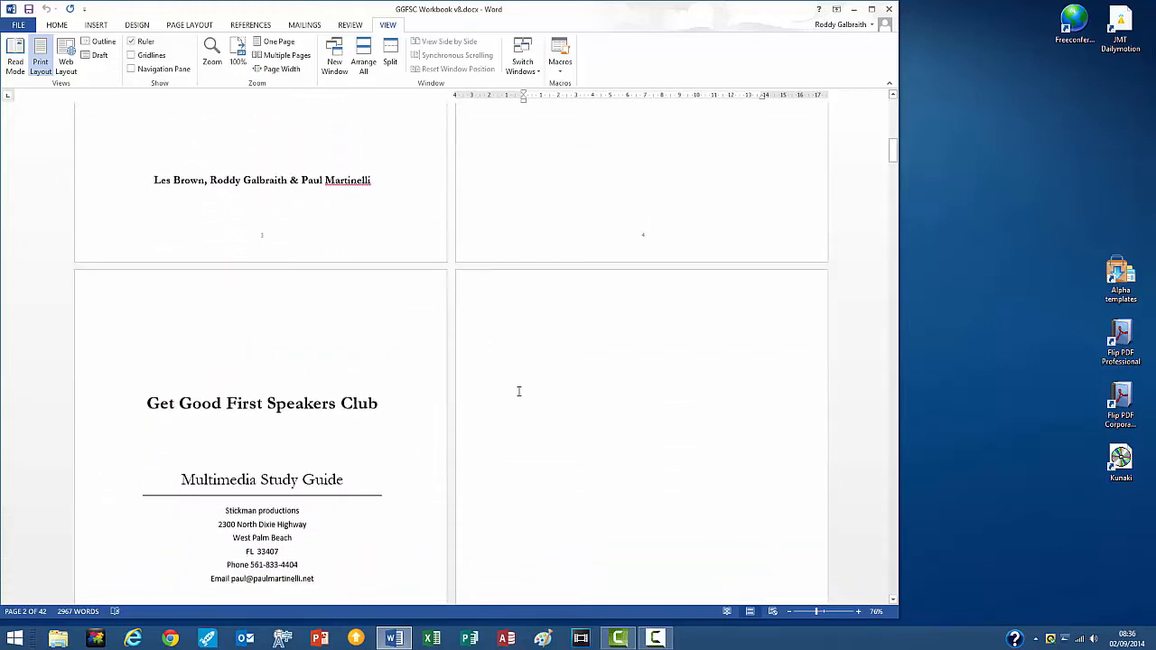
scroll(519, 391, down, 5)
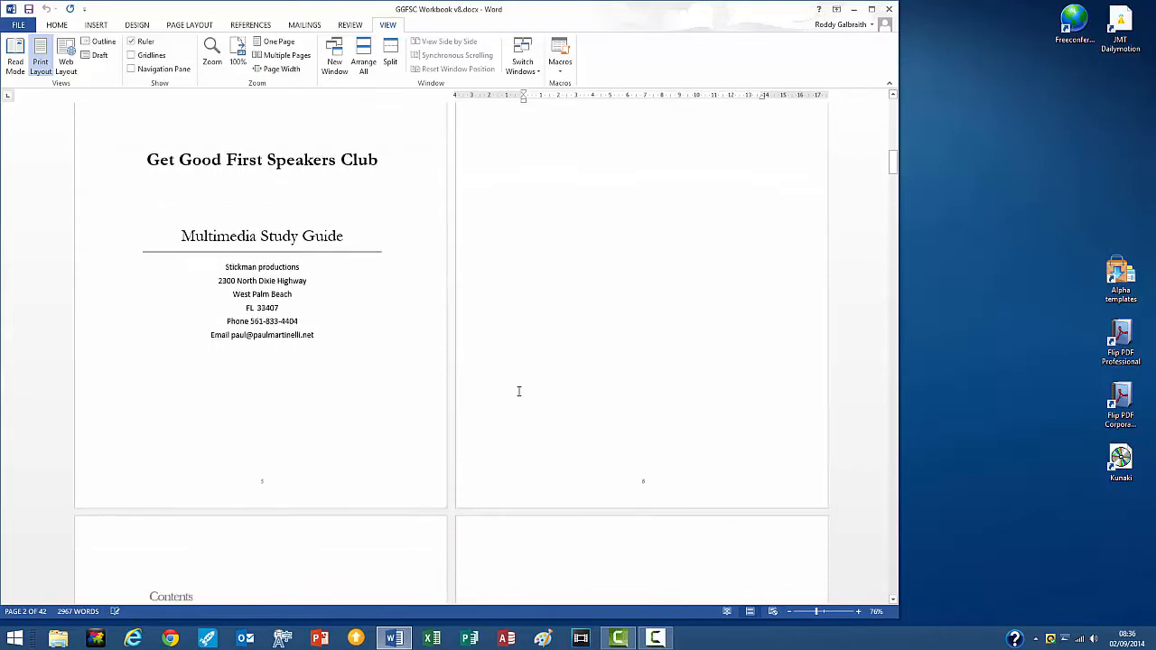
scroll(519, 391, down, 7)
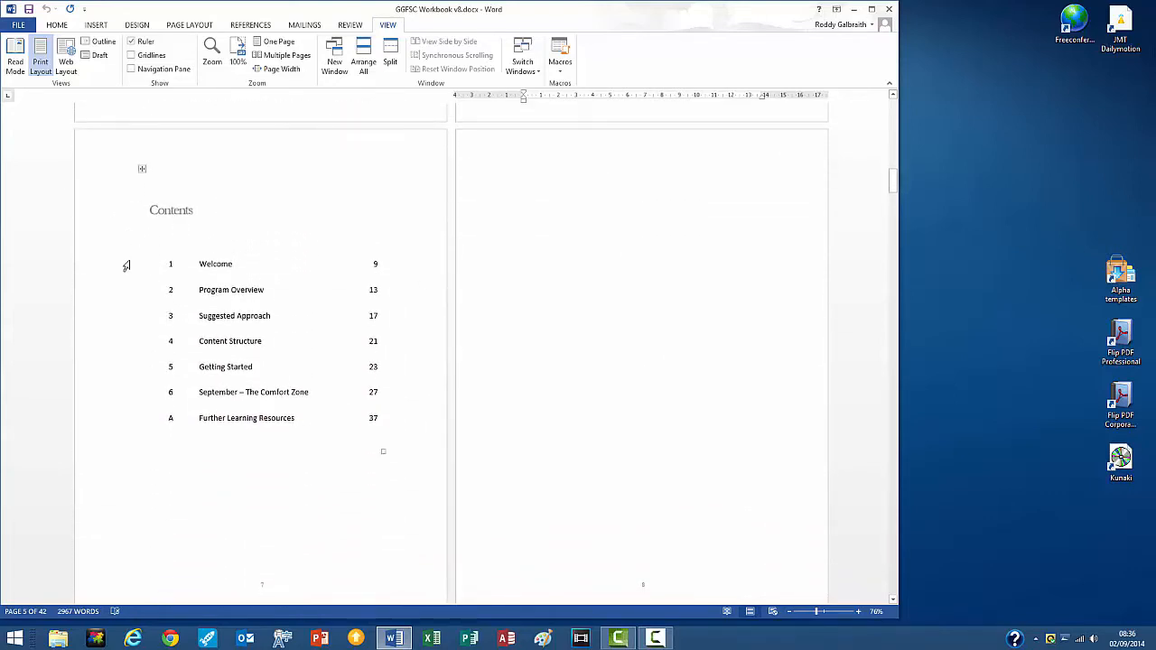
drag(127, 265, 142, 438)
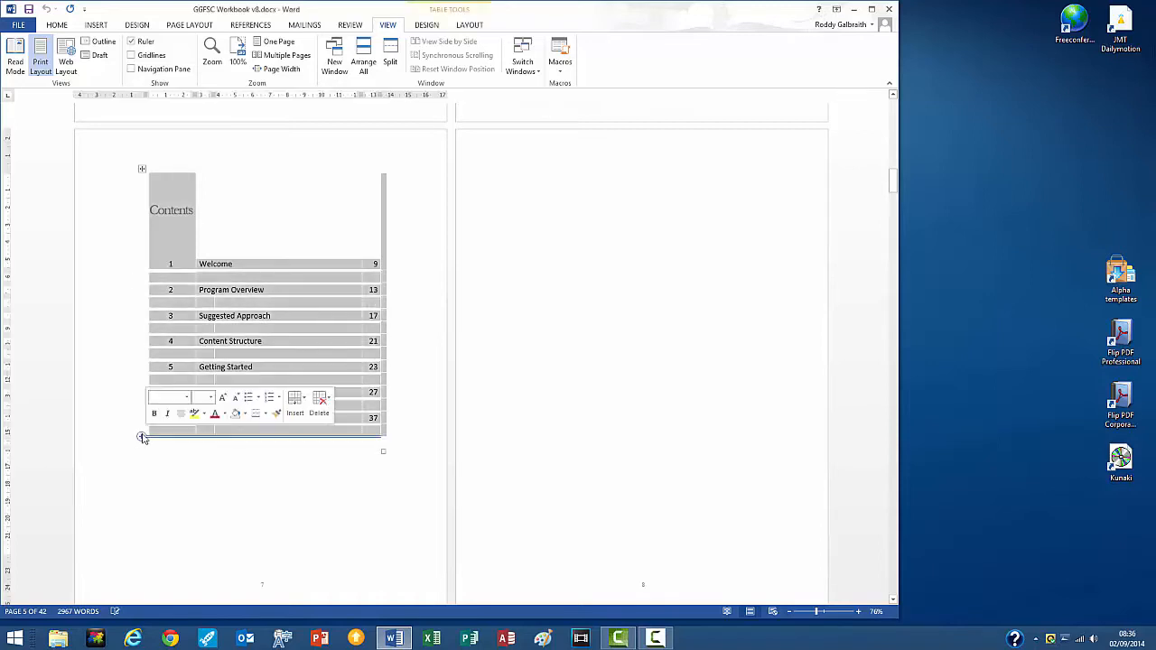
click(274, 495)
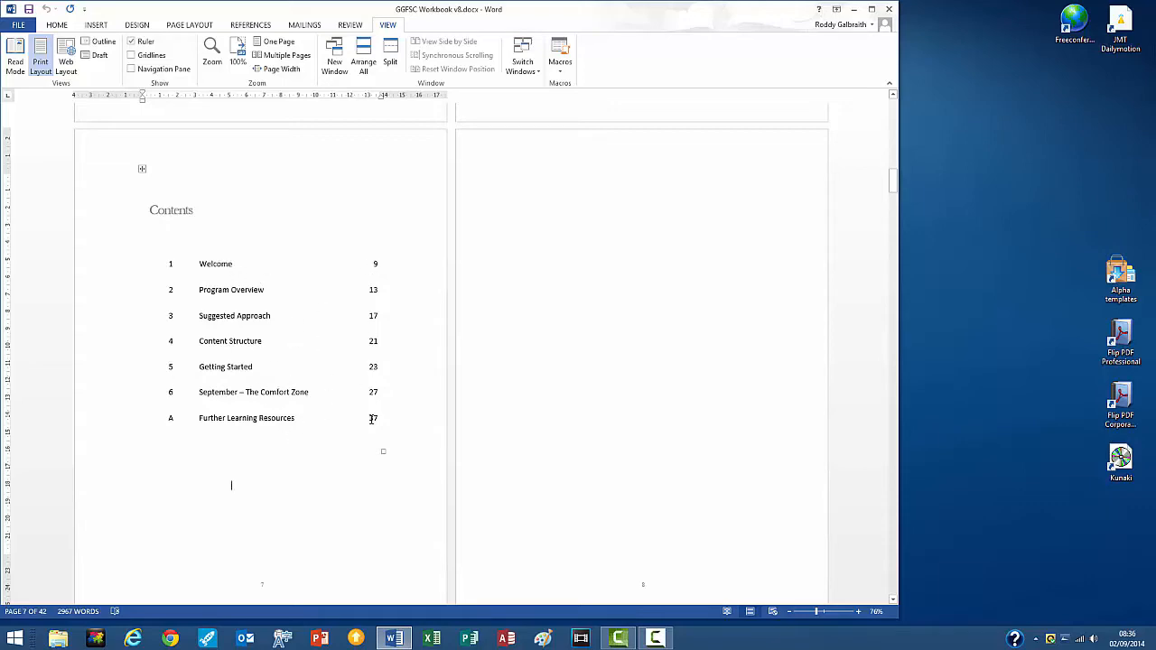
Examine the Welcome chapter's layout and select "Welcome to the" in its first paragraph to check the body text's font and size.
scroll(367, 412, down, 10)
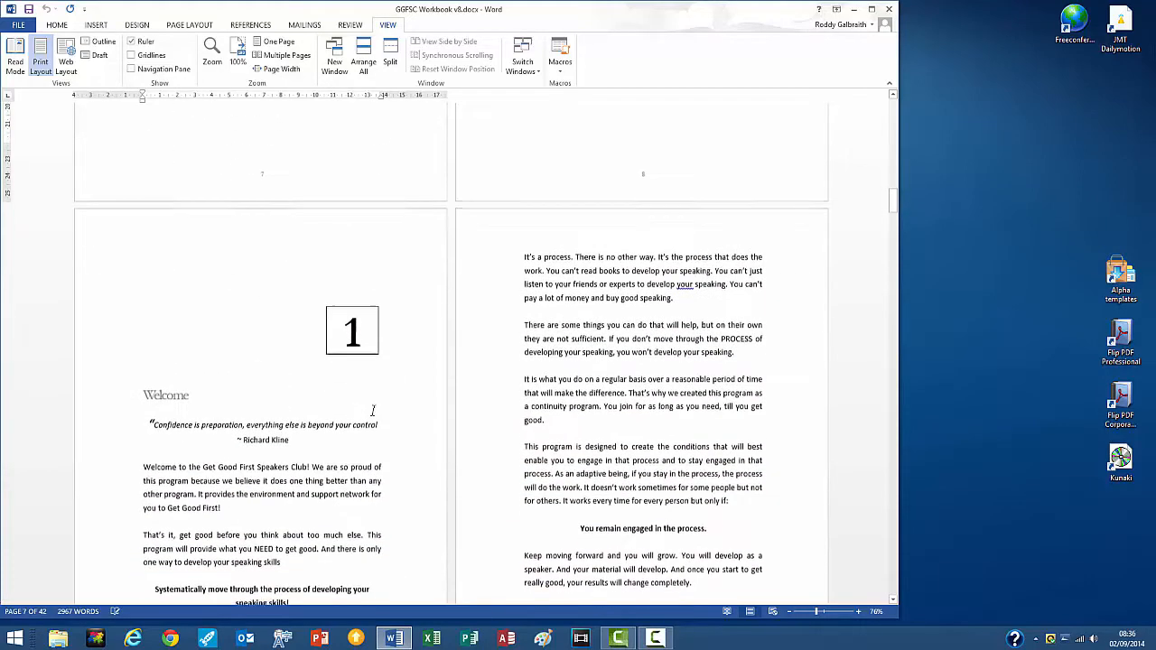
scroll(399, 408, down, 1)
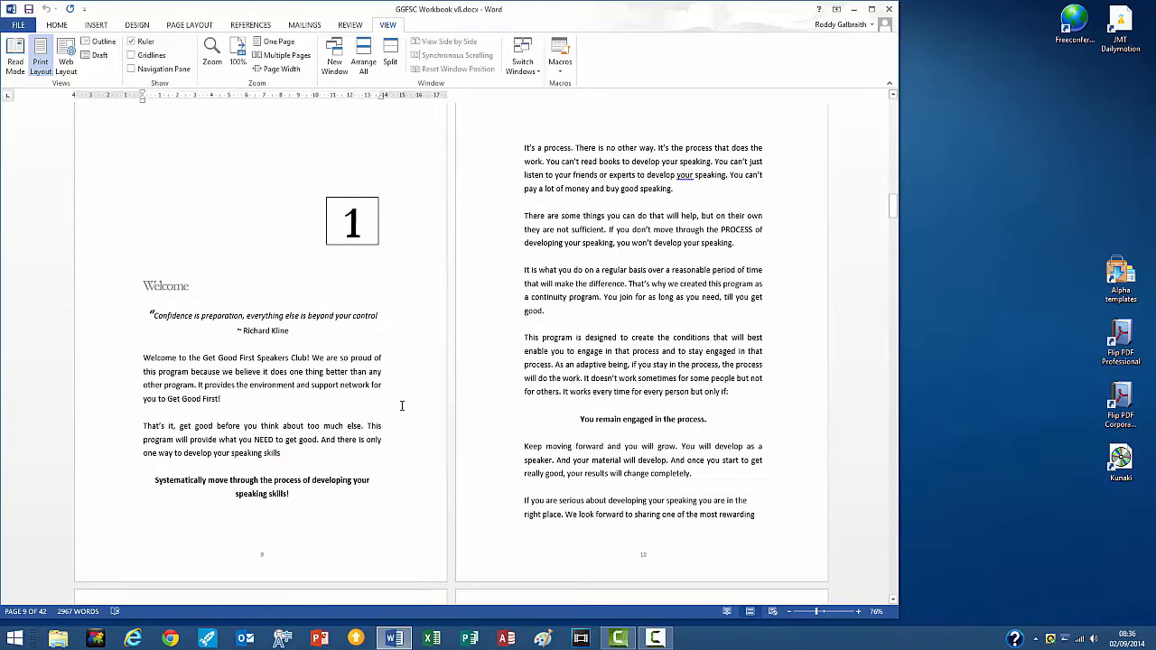
scroll(402, 406, down, 1)
scroll(375, 407, up, 2)
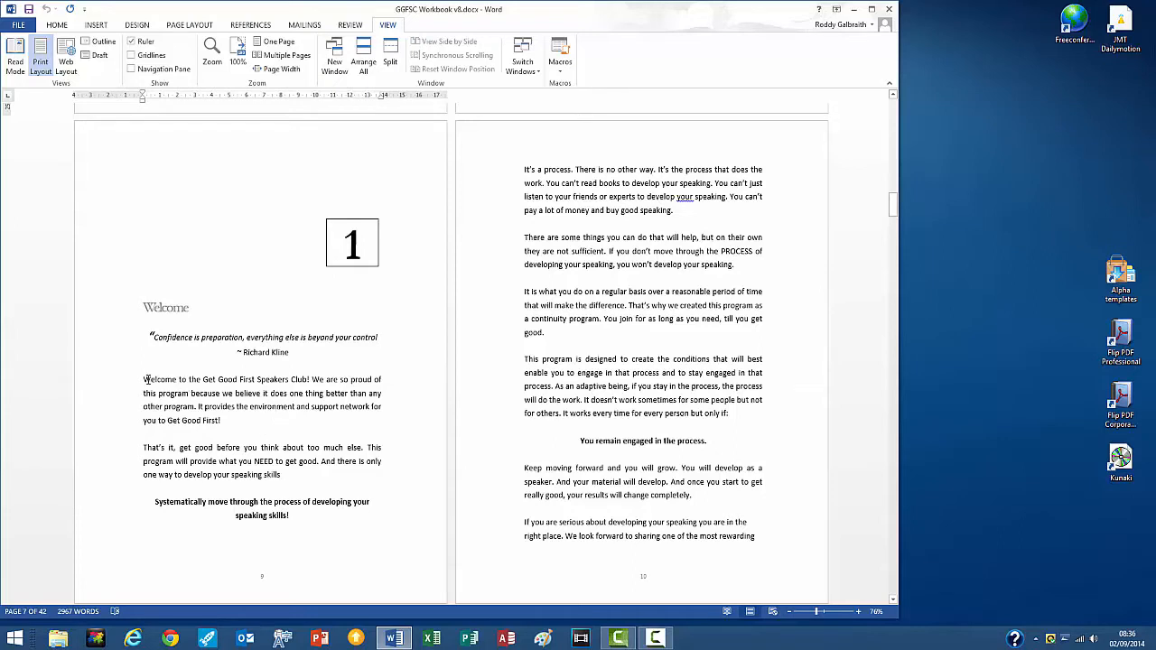
shift+click(201, 381)
click(56, 25)
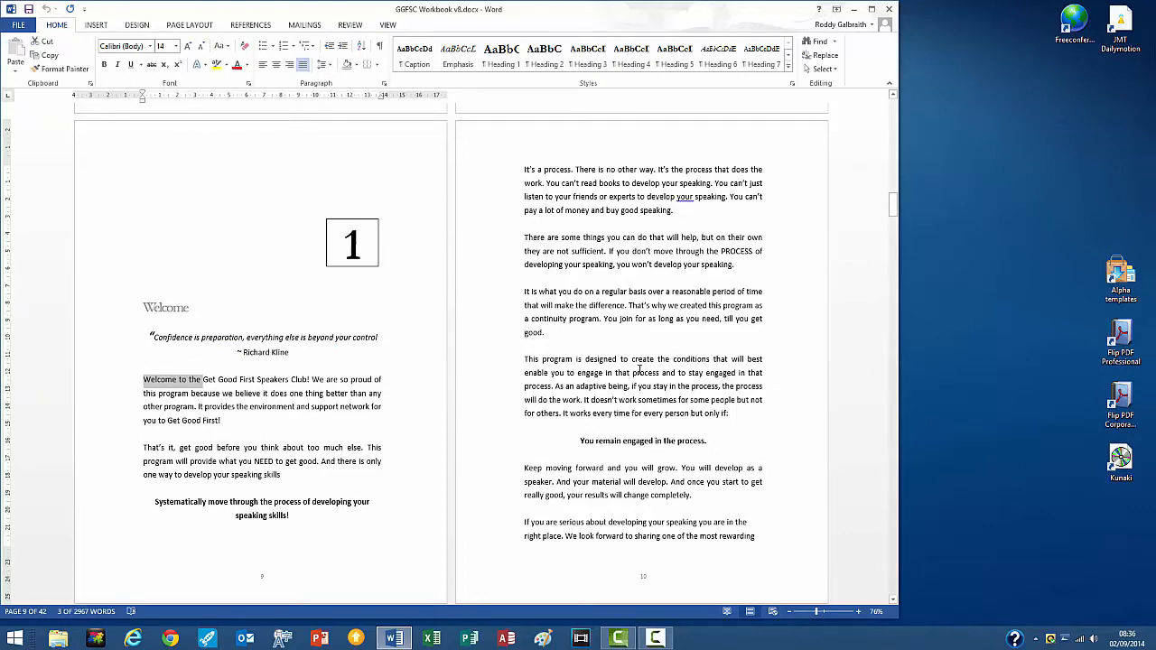
Compare how chapters 1 and 2 start and end, and select the Program Overview heading to check its font and size.
scroll(639, 370, down, 10)
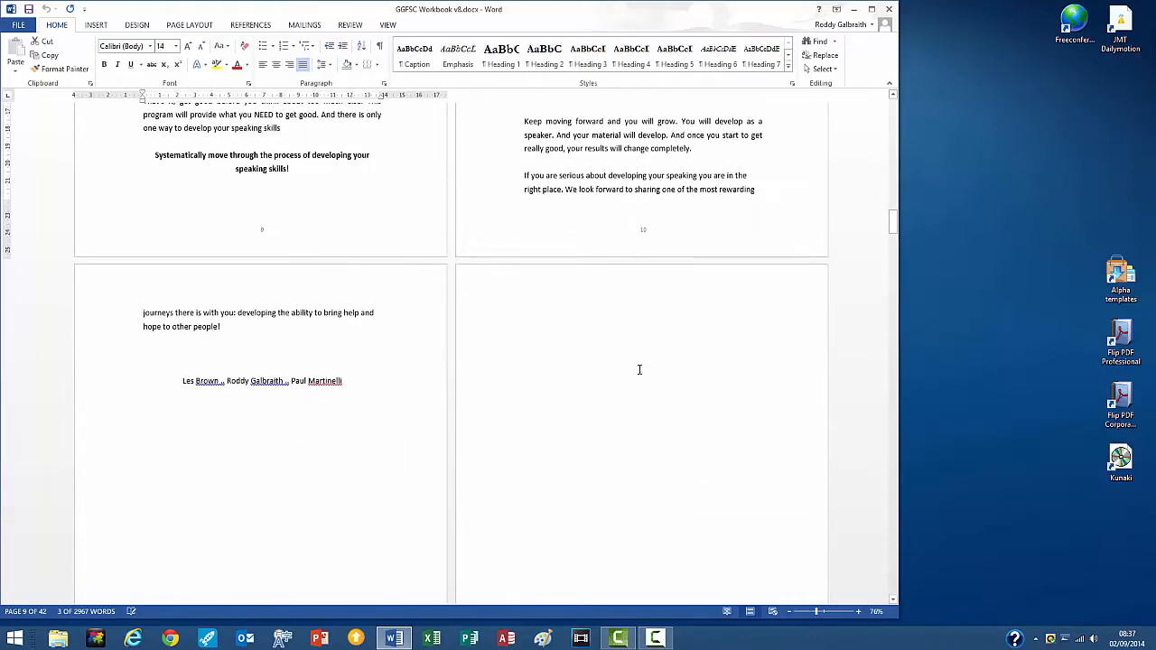
scroll(639, 371, down, 5)
scroll(638, 362, up, 10)
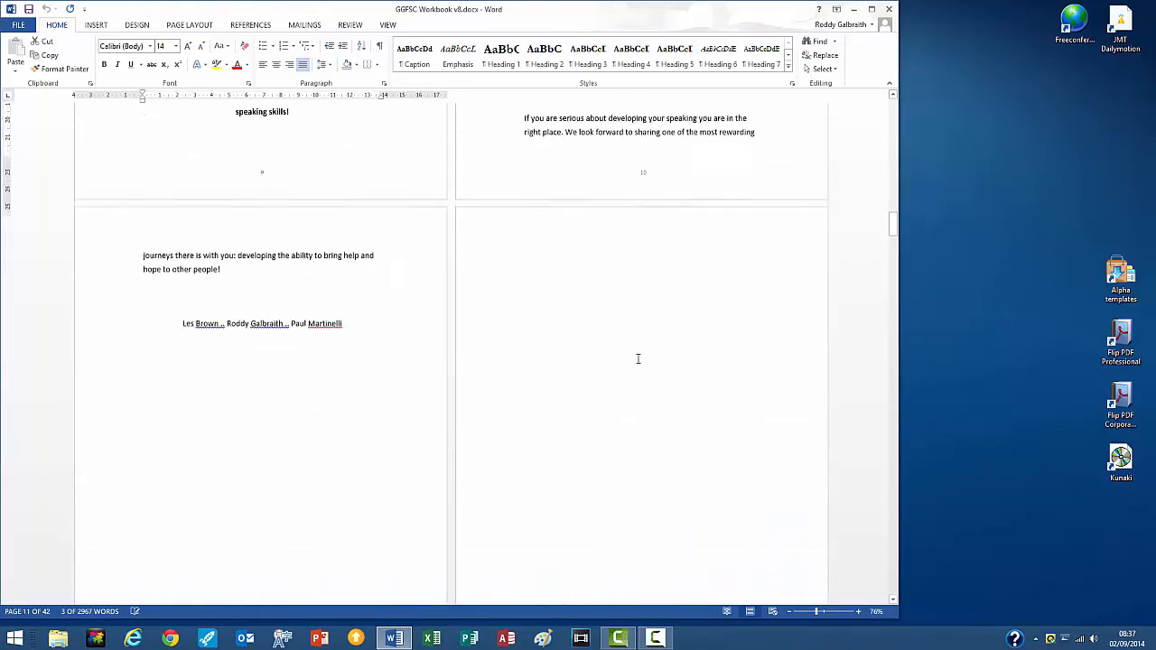
scroll(638, 359, up, 7)
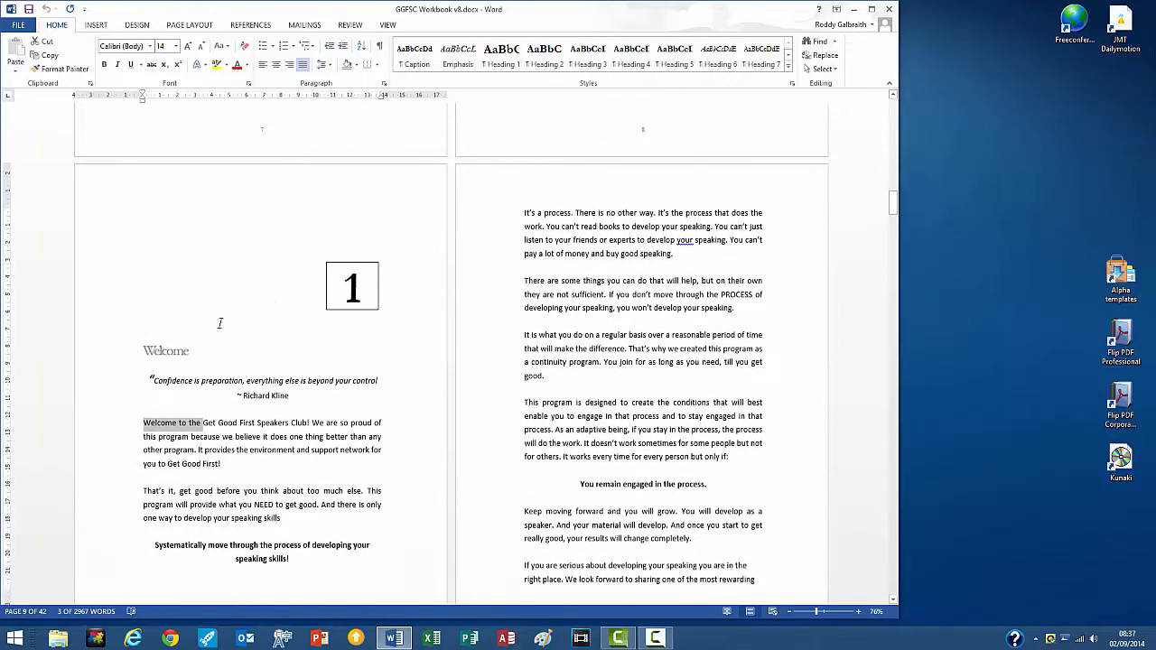
scroll(212, 401, down, 13)
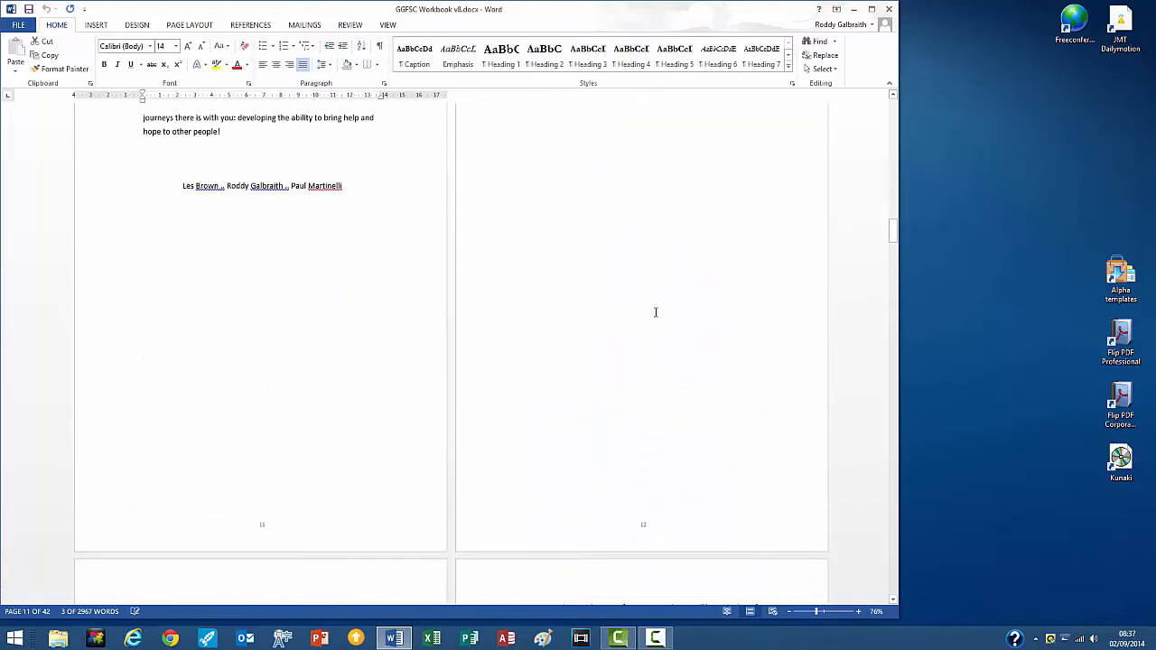
scroll(653, 313, down, 10)
scroll(273, 370, down, 1)
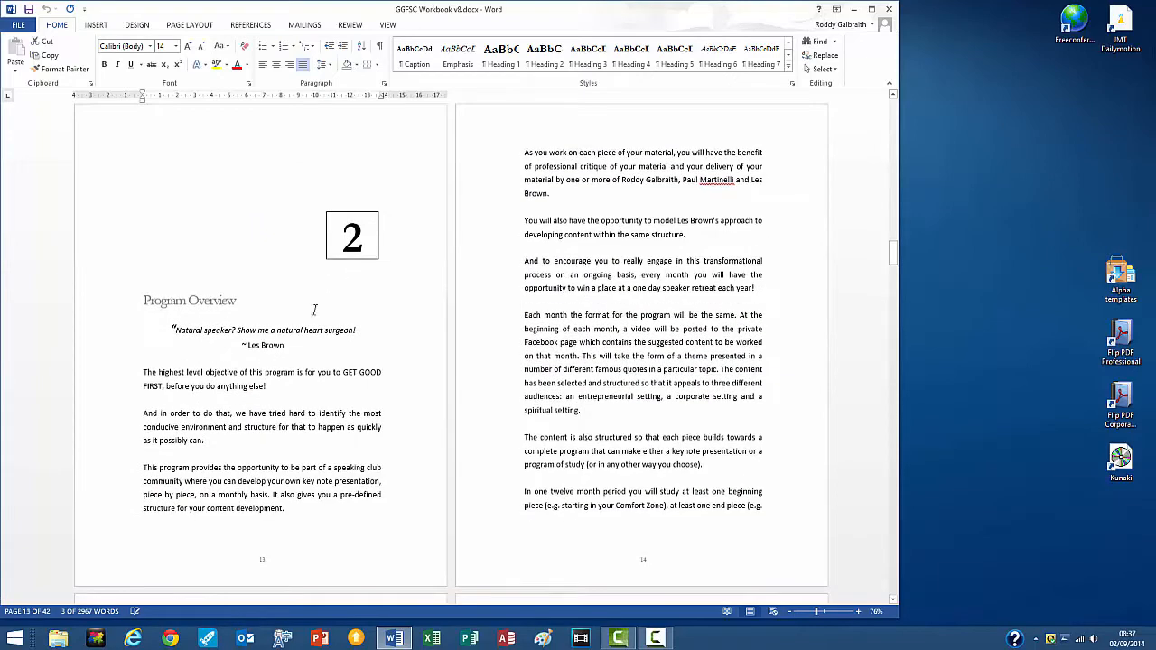
drag(106, 349, 110, 327)
click(69, 305)
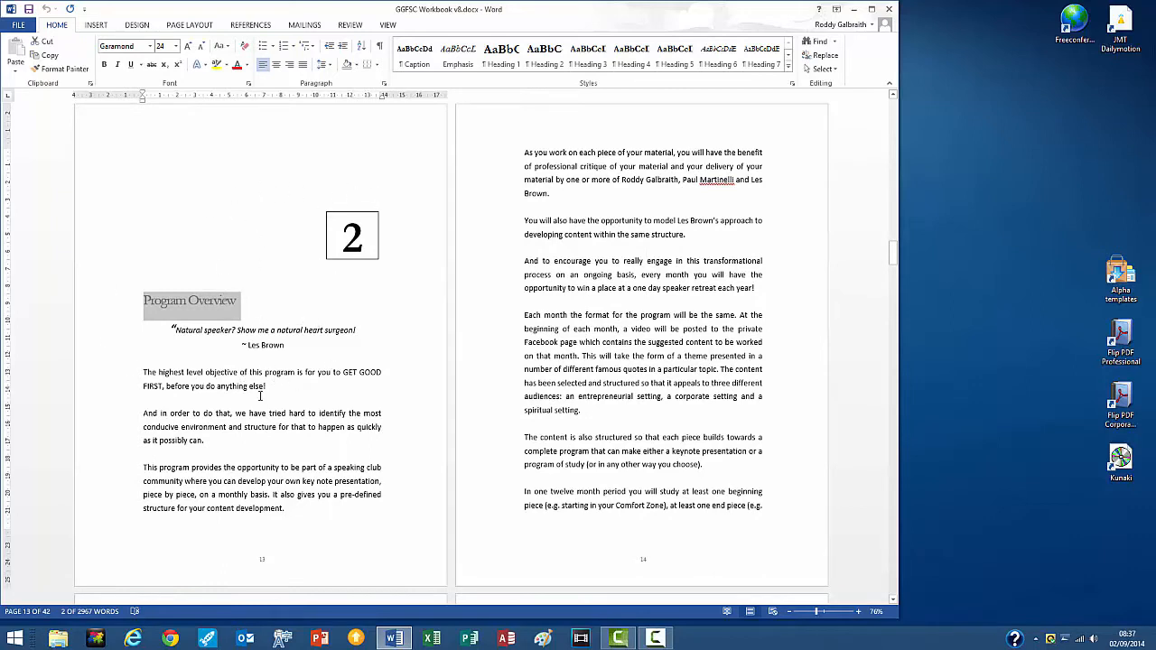
Look through chapters 2 to 5 of the workbook to the lined Exercise 1 pages, examining how each chapter is laid out.
scroll(525, 321, down, 5)
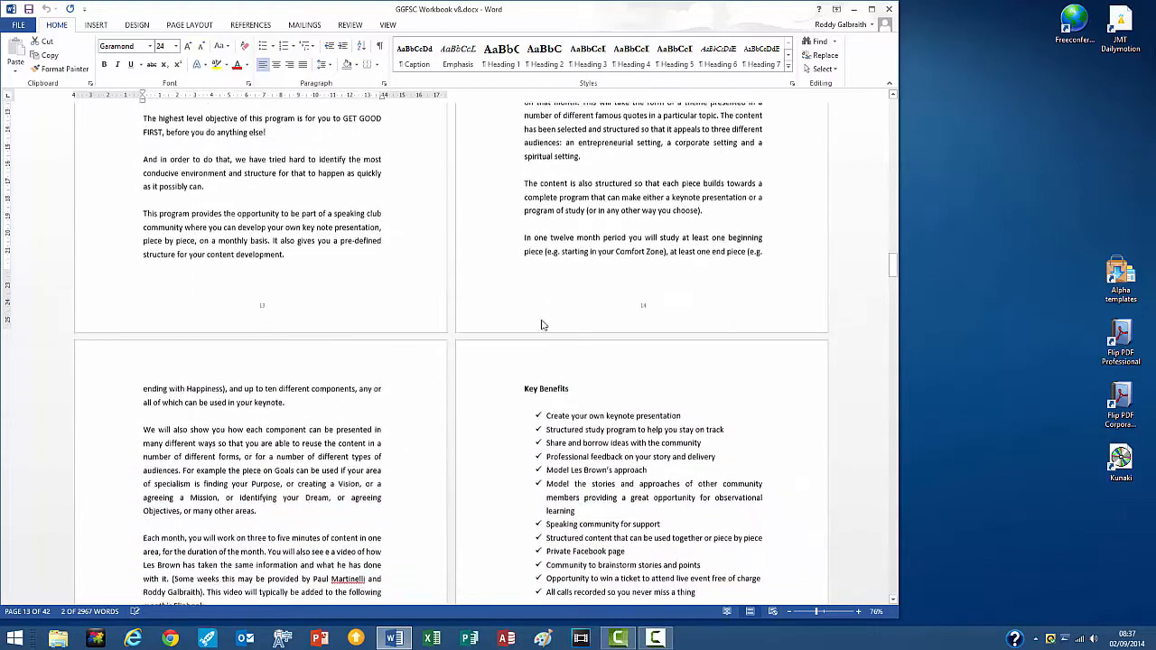
scroll(544, 320, down, 12)
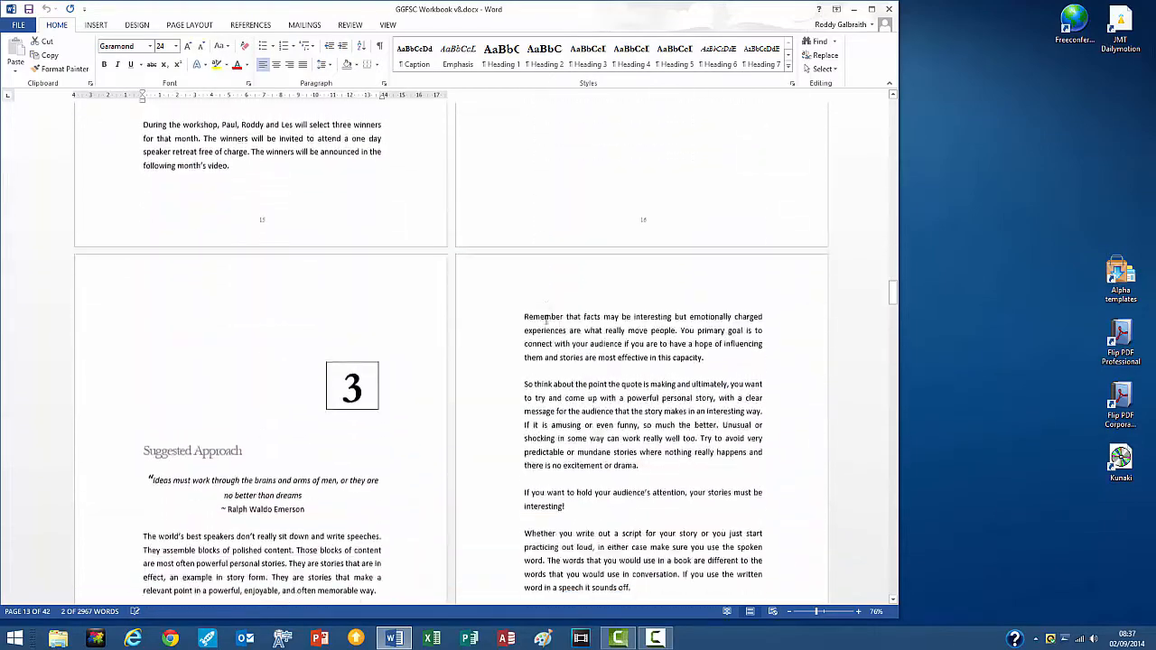
scroll(545, 320, down, 6)
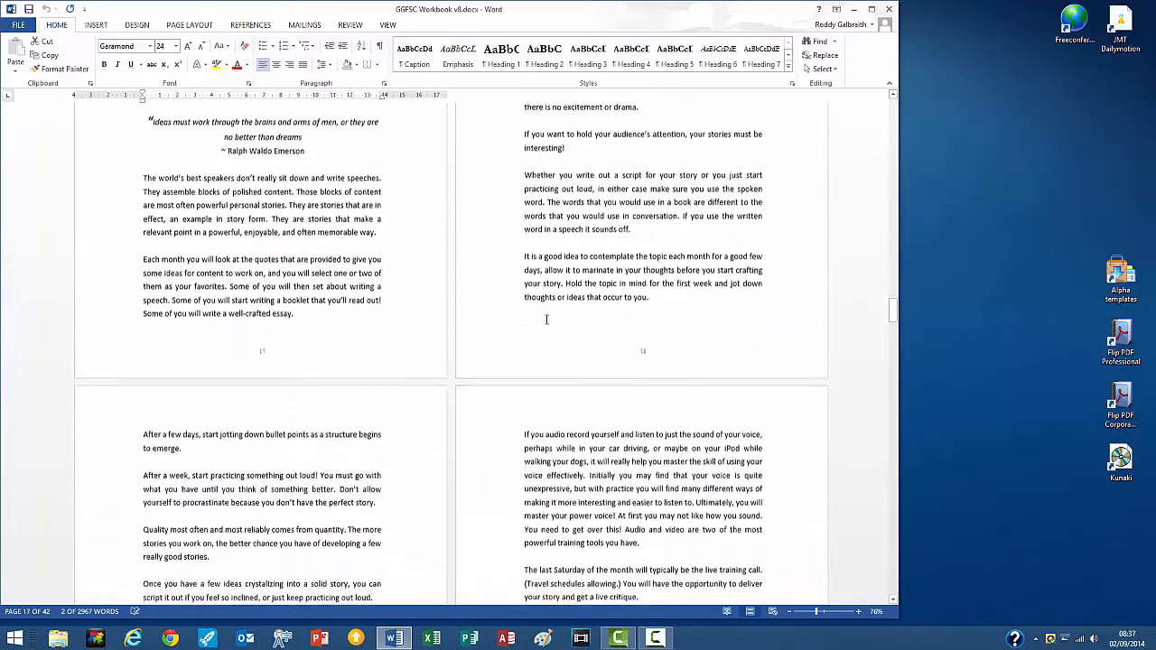
scroll(546, 320, down, 6)
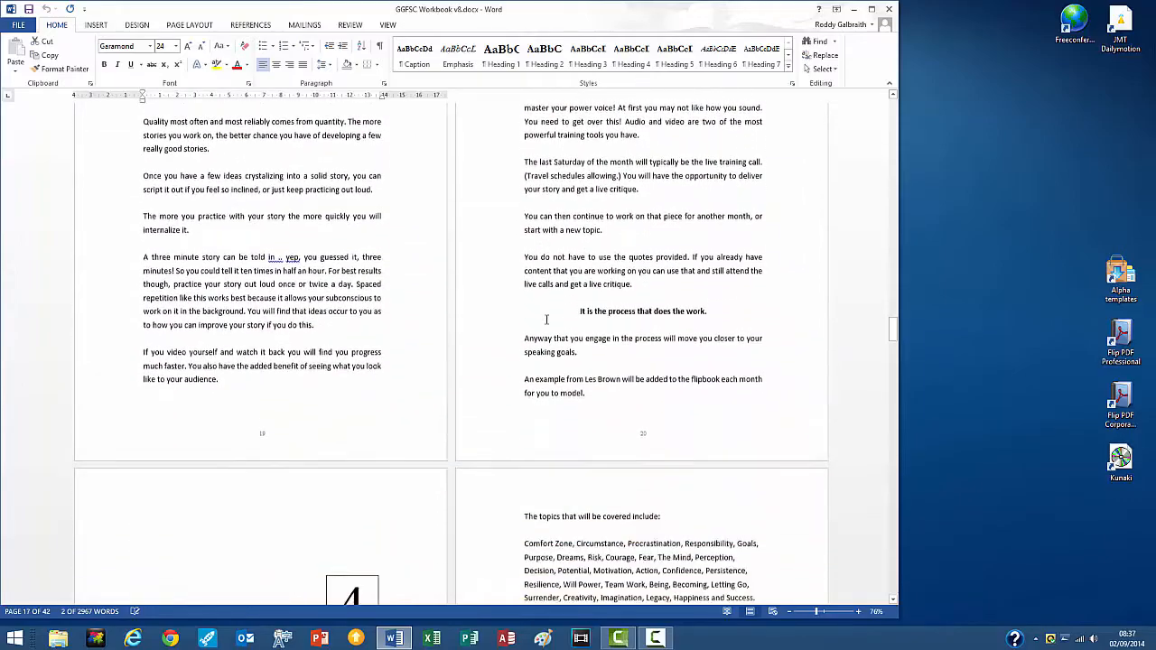
scroll(546, 323, down, 5)
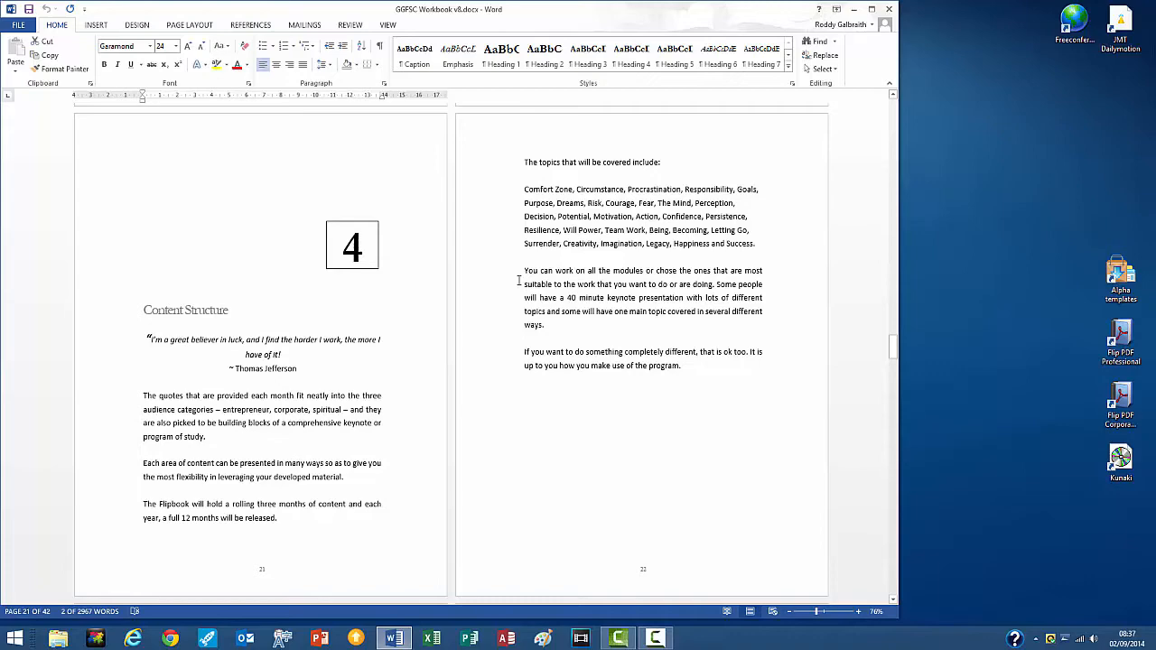
scroll(519, 281, down, 8)
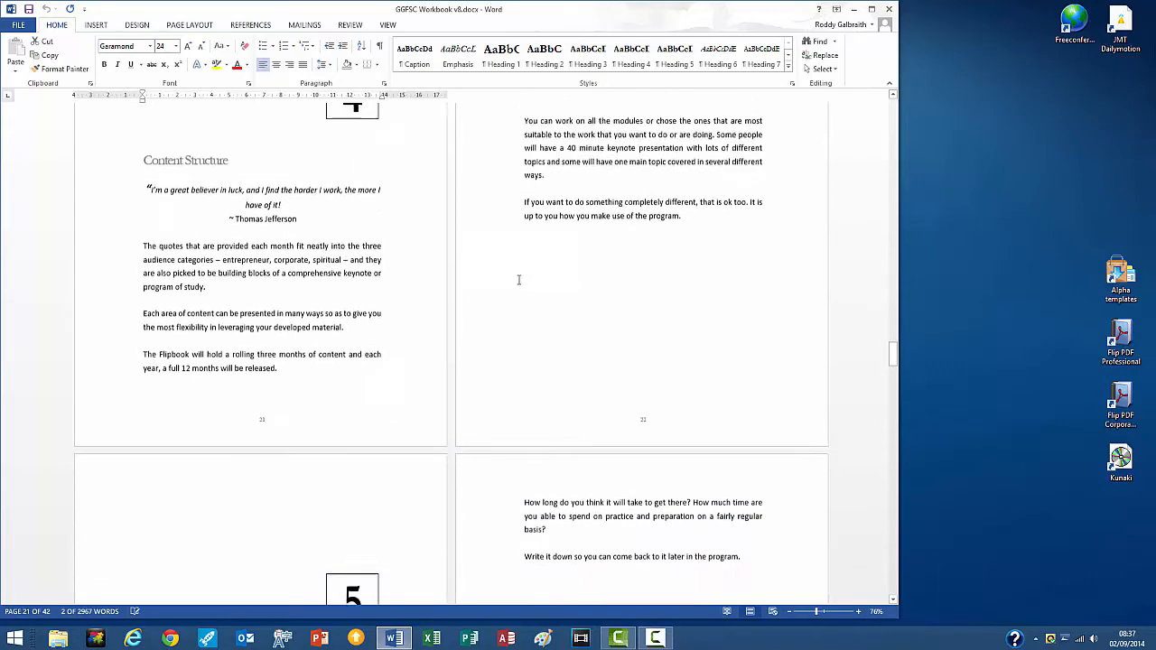
scroll(519, 278, down, 7)
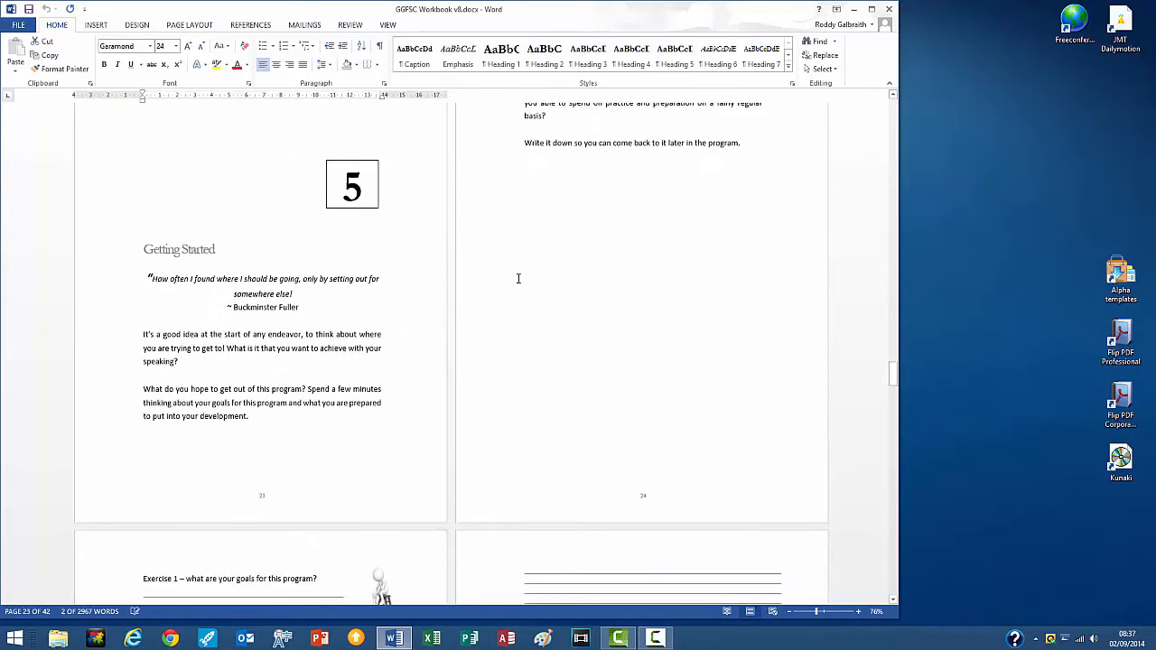
scroll(518, 278, down, 7)
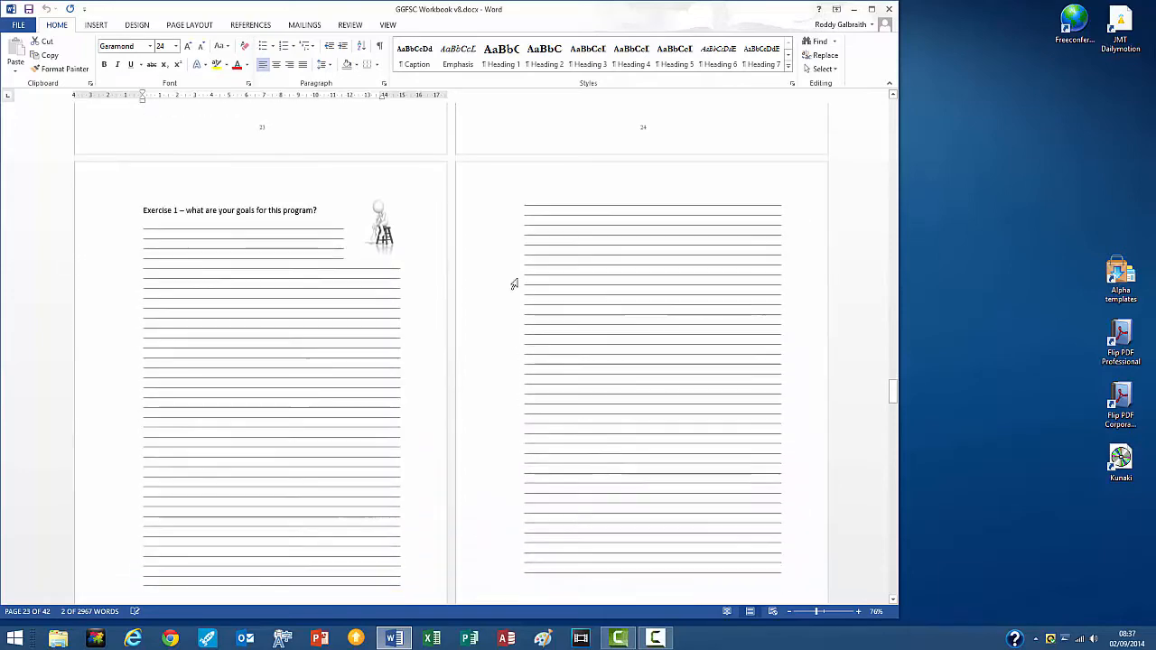
Examine the September – The Comfort Zone chapter, including its video message pages, audience quotes, question pages and notes page.
scroll(514, 285, down, 7)
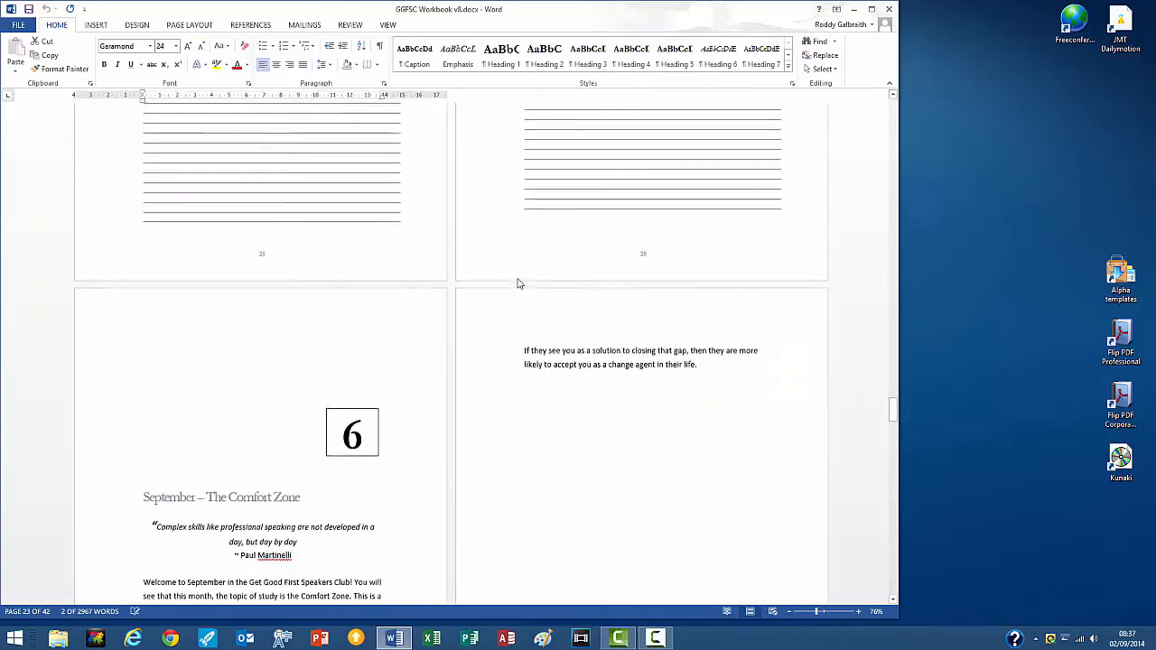
scroll(518, 278, down, 7)
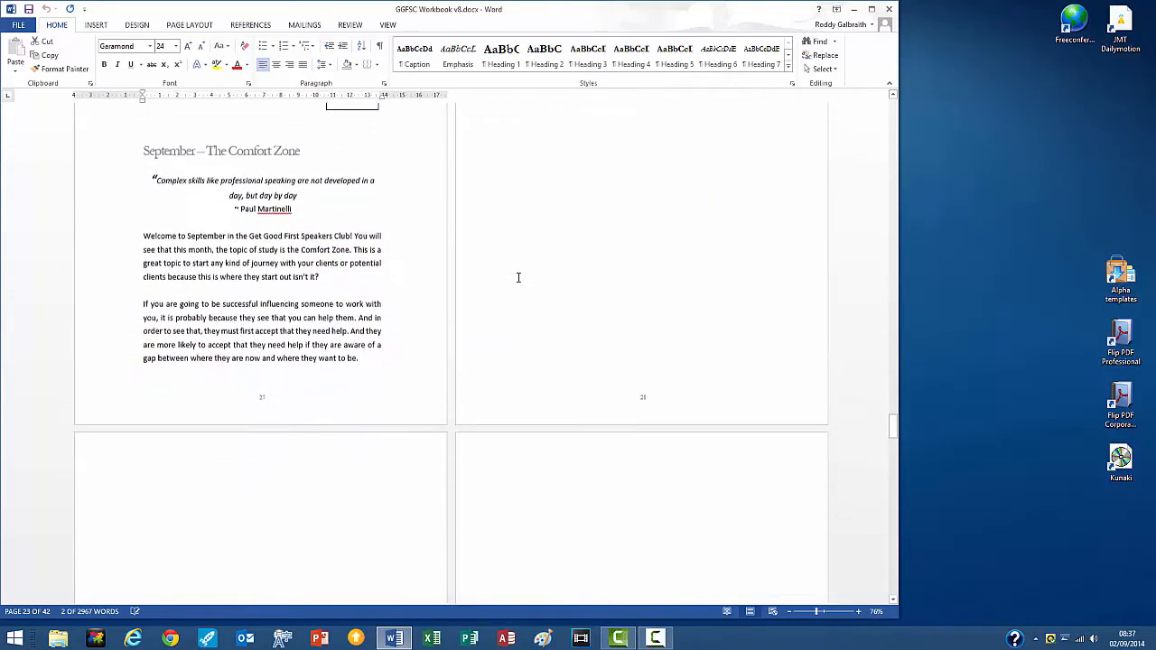
scroll(513, 282, down, 3)
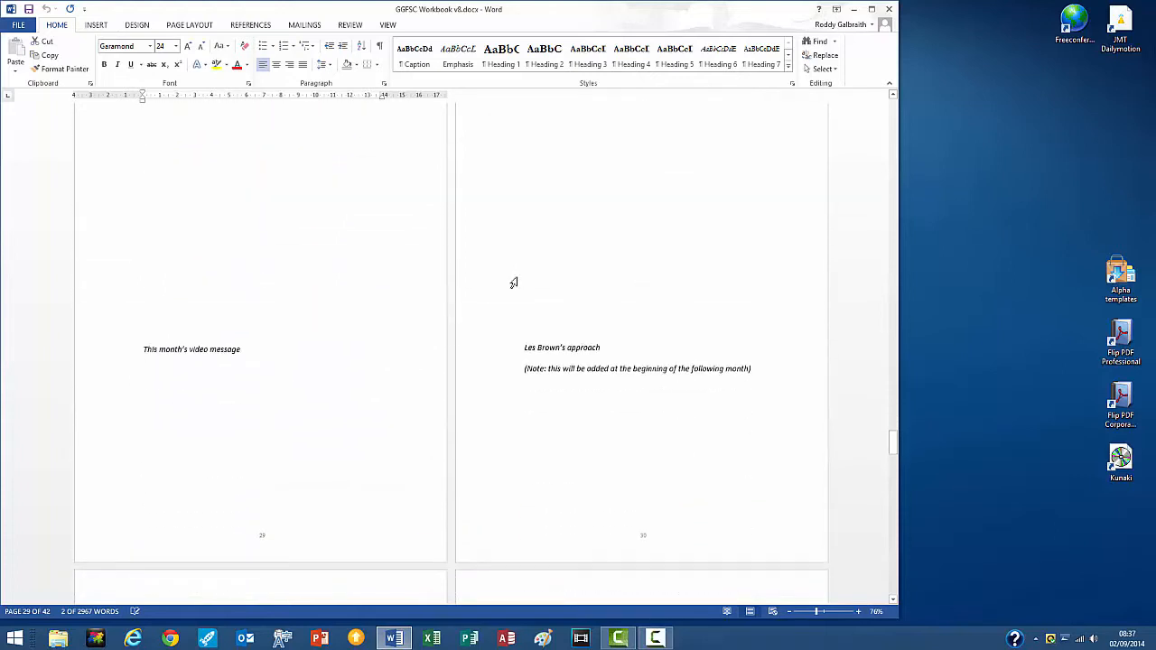
scroll(514, 283, up, 2)
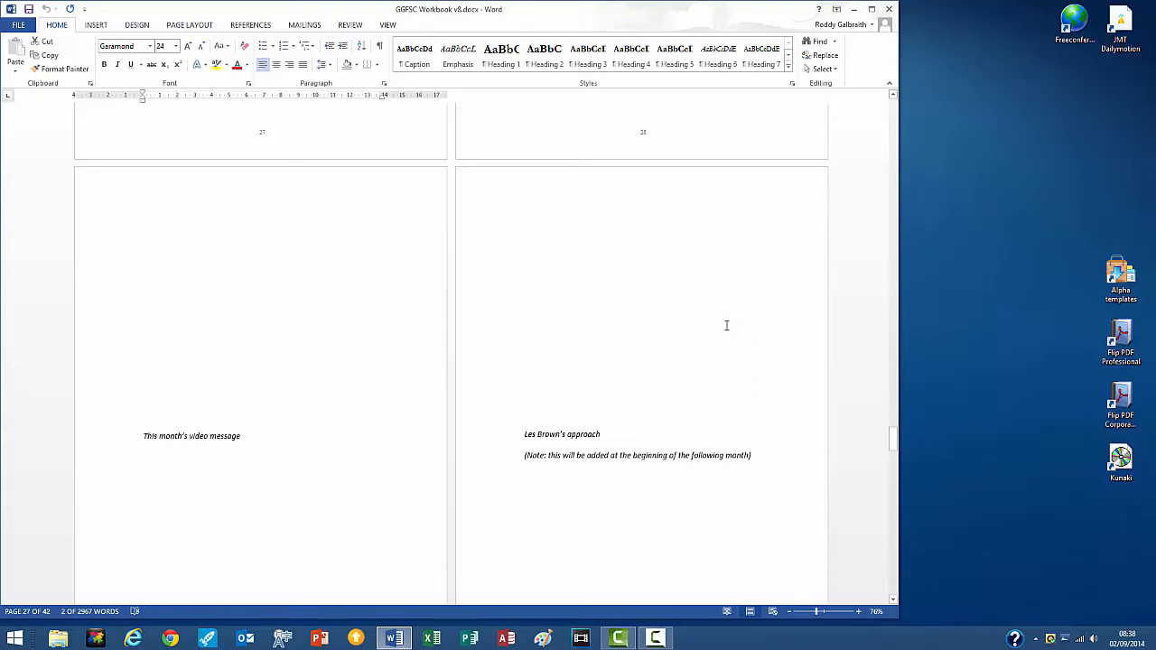
scroll(727, 325, down, 5)
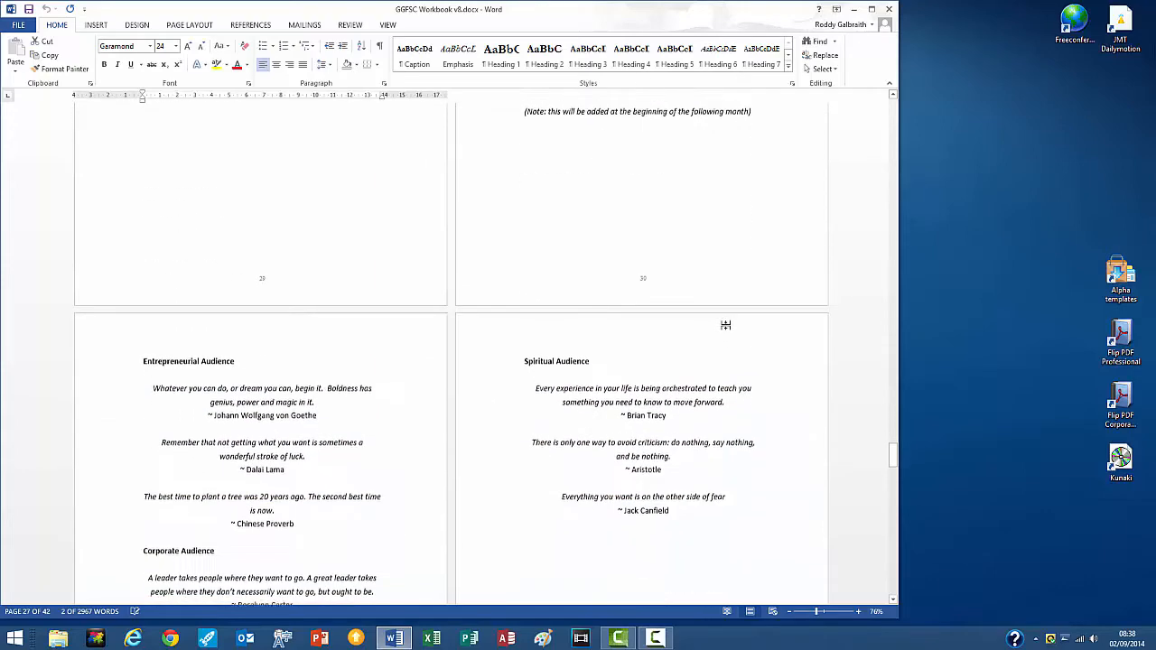
scroll(726, 326, down, 6)
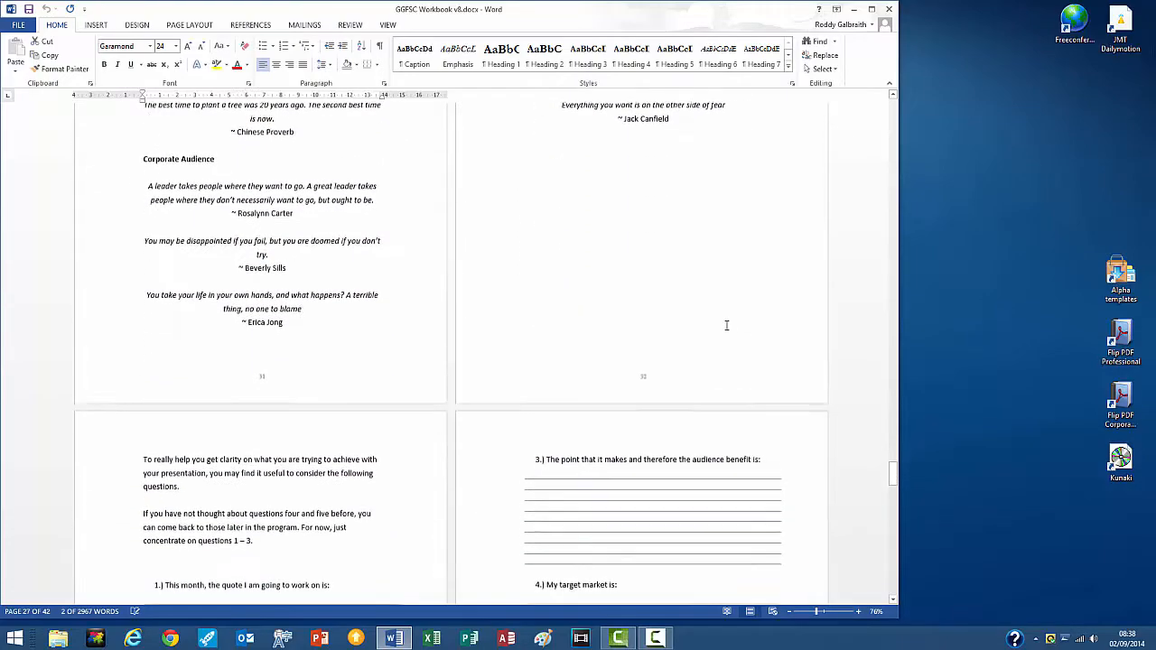
scroll(726, 325, down, 6)
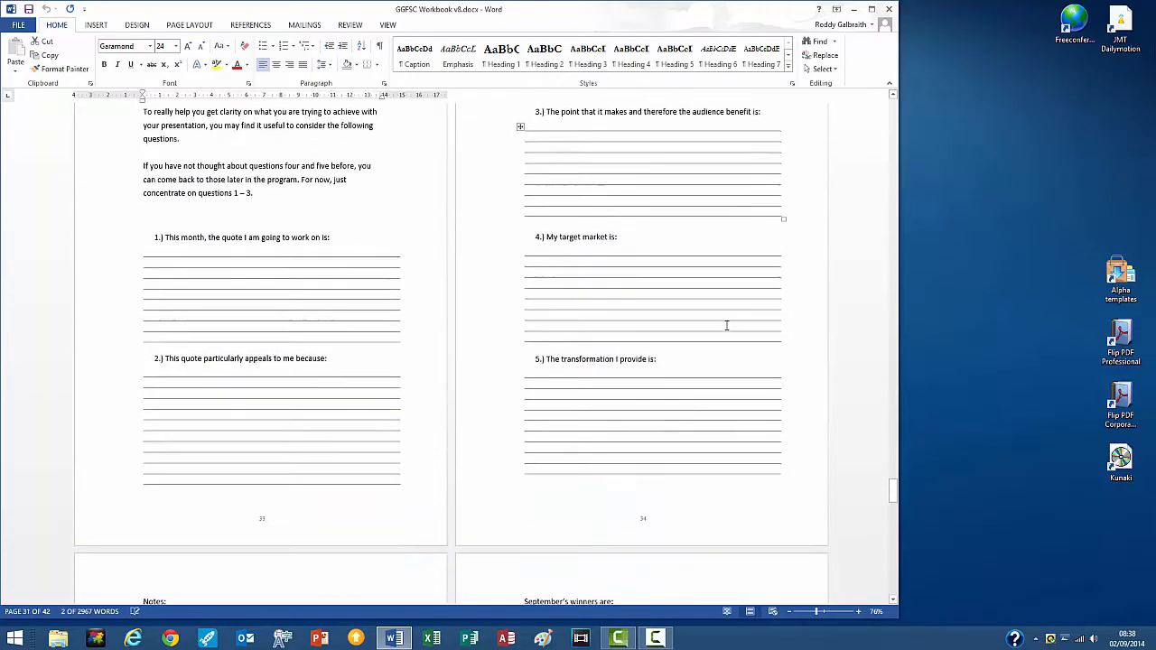
scroll(726, 325, down, 6)
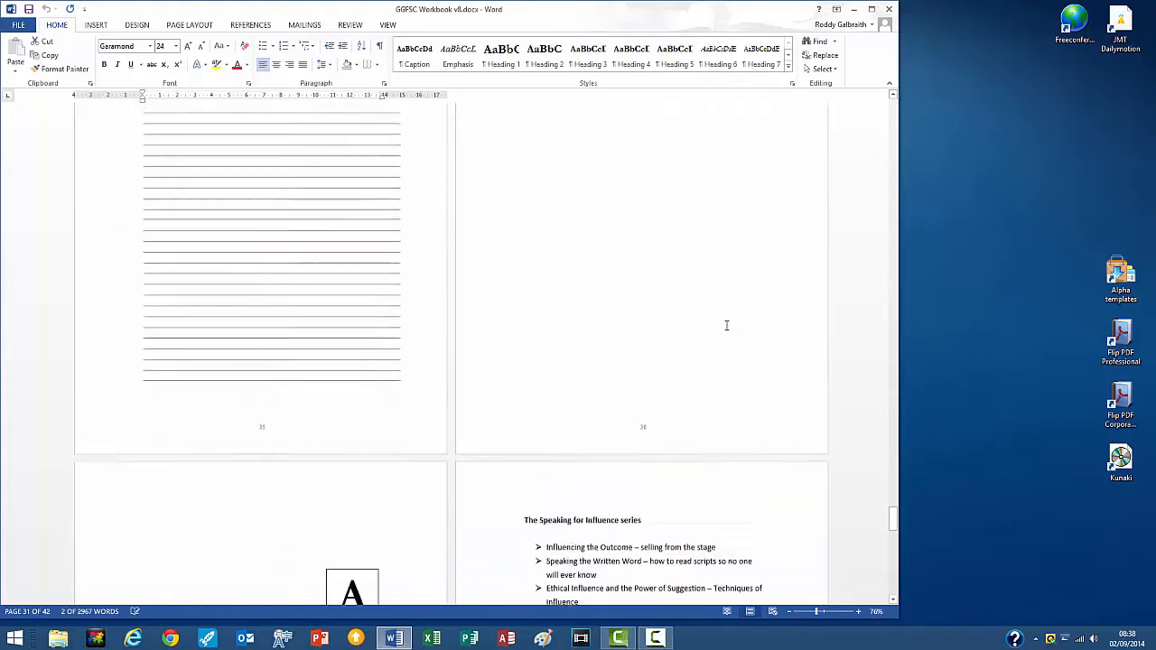
Examine the Further Learning Resources appendix and the blank pages at the end of the workbook.
scroll(726, 325, down, 5)
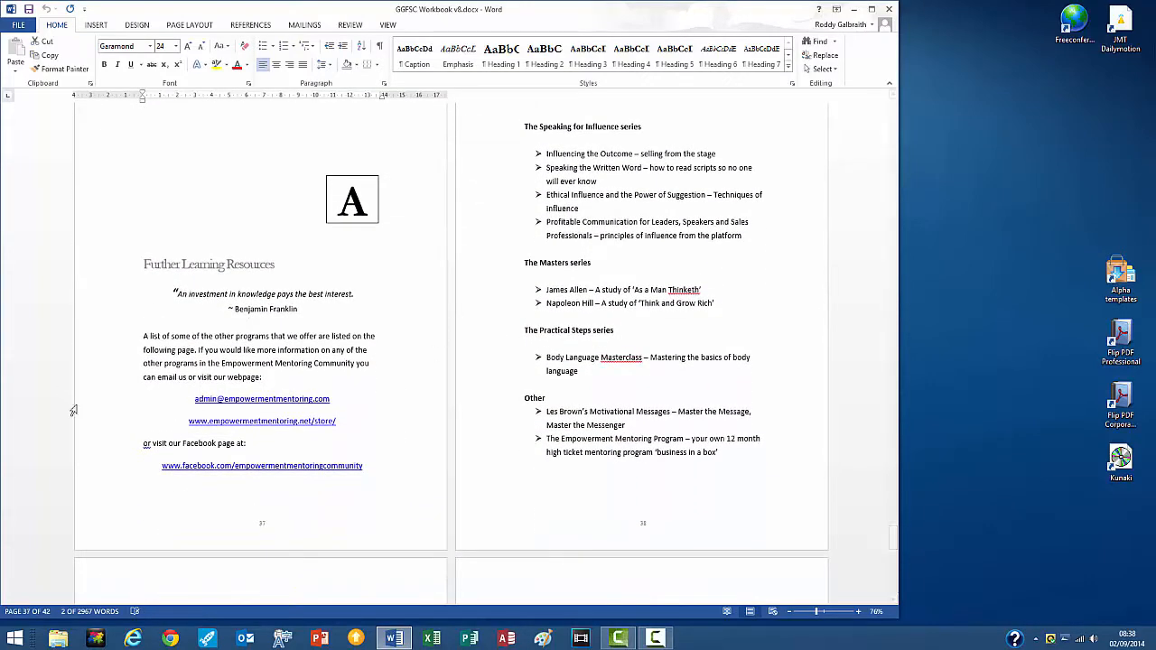
scroll(430, 419, down, 8)
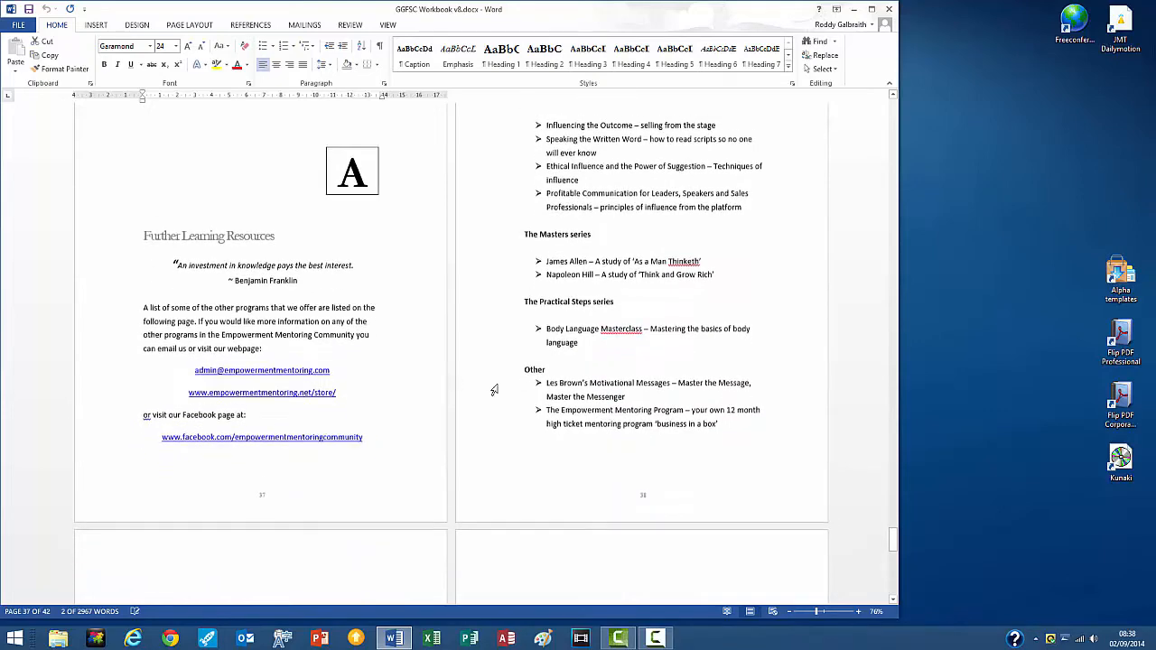
scroll(511, 389, down, 8)
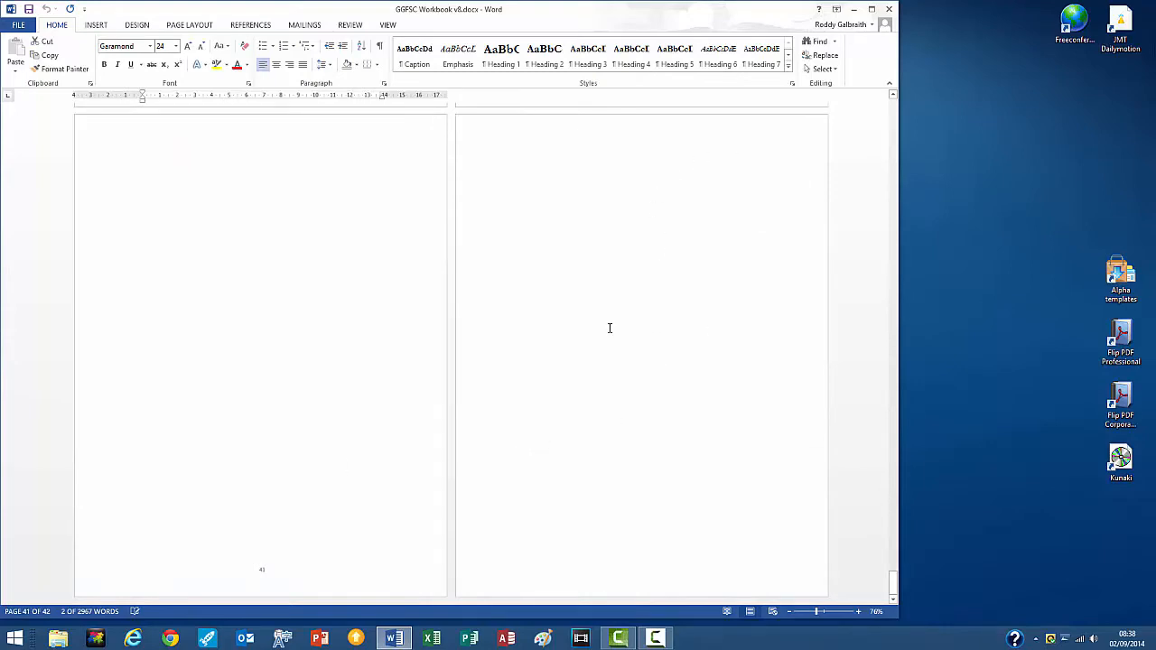
scroll(610, 328, up, 8)
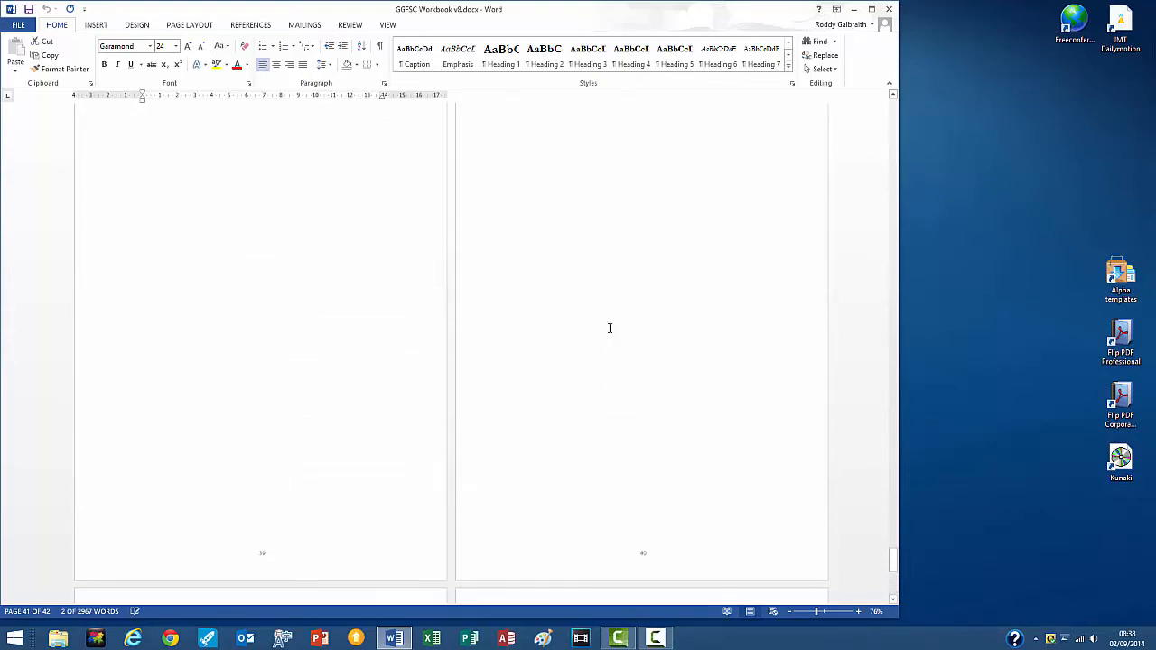
scroll(610, 328, up, 5)
scroll(612, 327, up, 5)
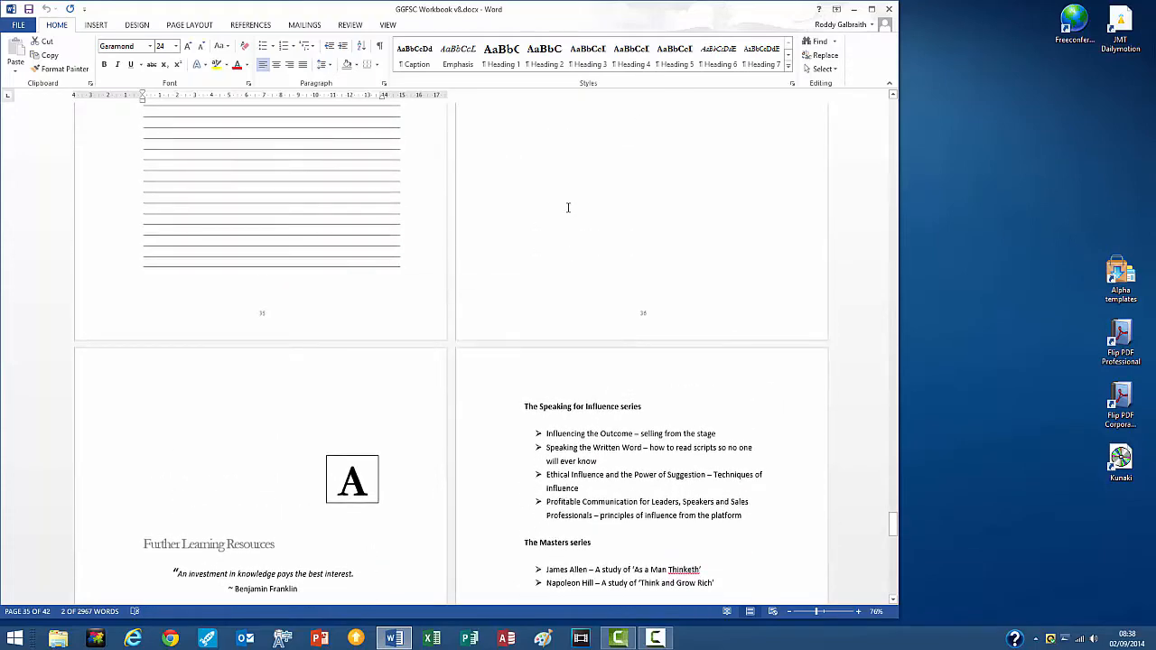
Save the workbook as a PDF named GGFSC Workbook v8.pdf in the DPM folder.
click(18, 25)
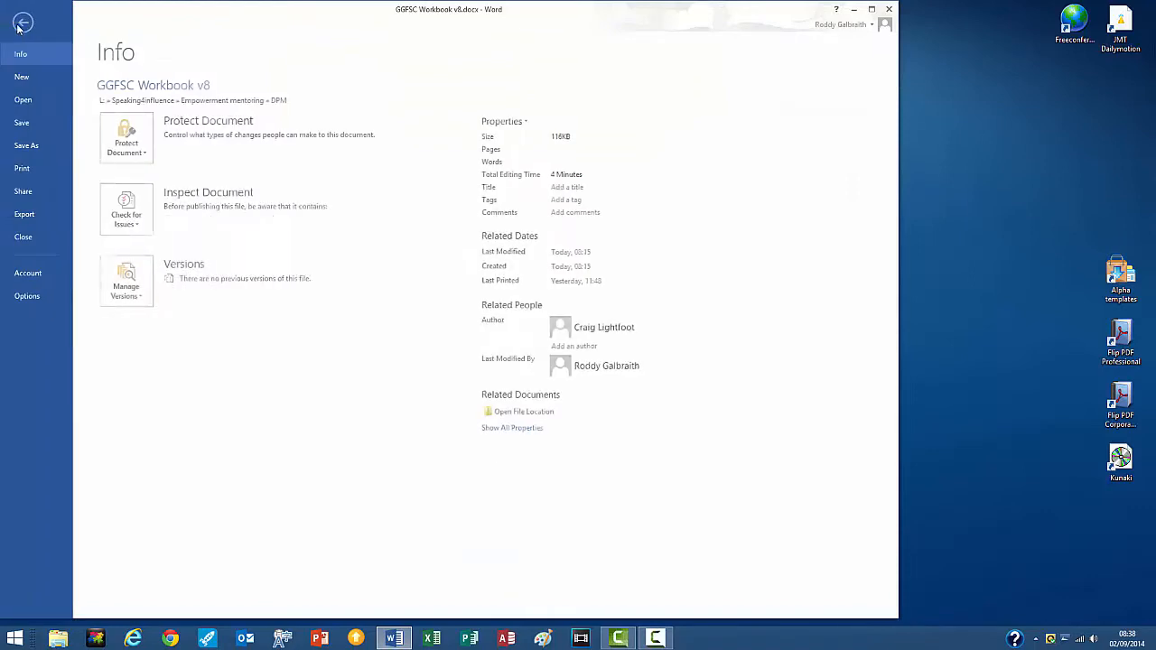
click(28, 145)
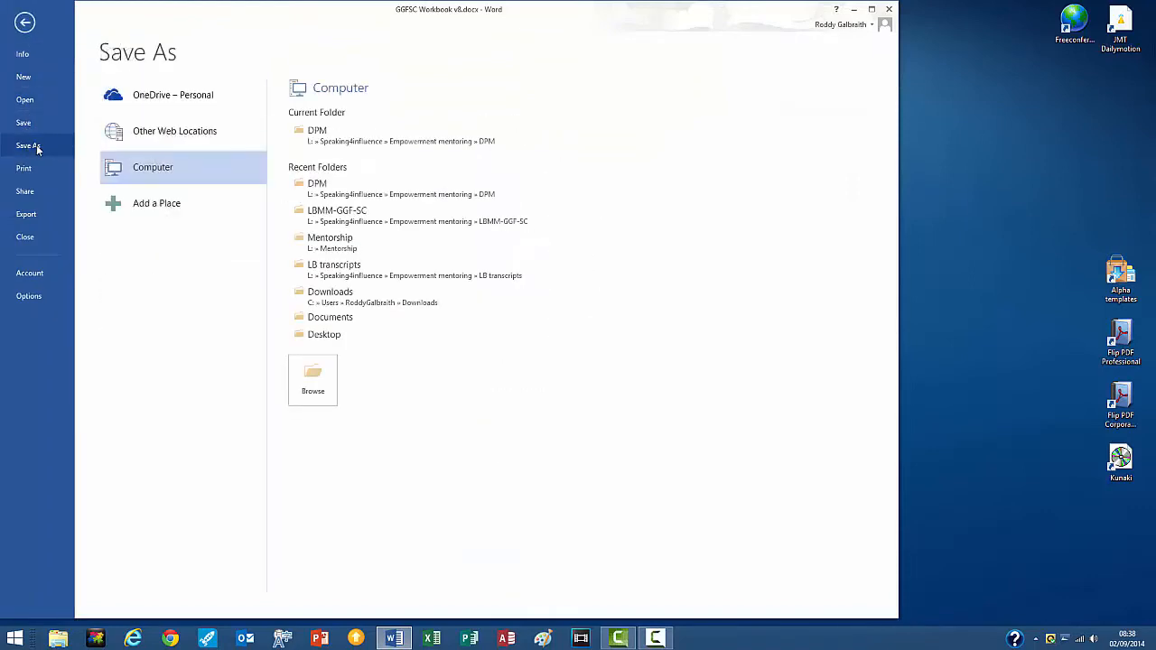
click(344, 135)
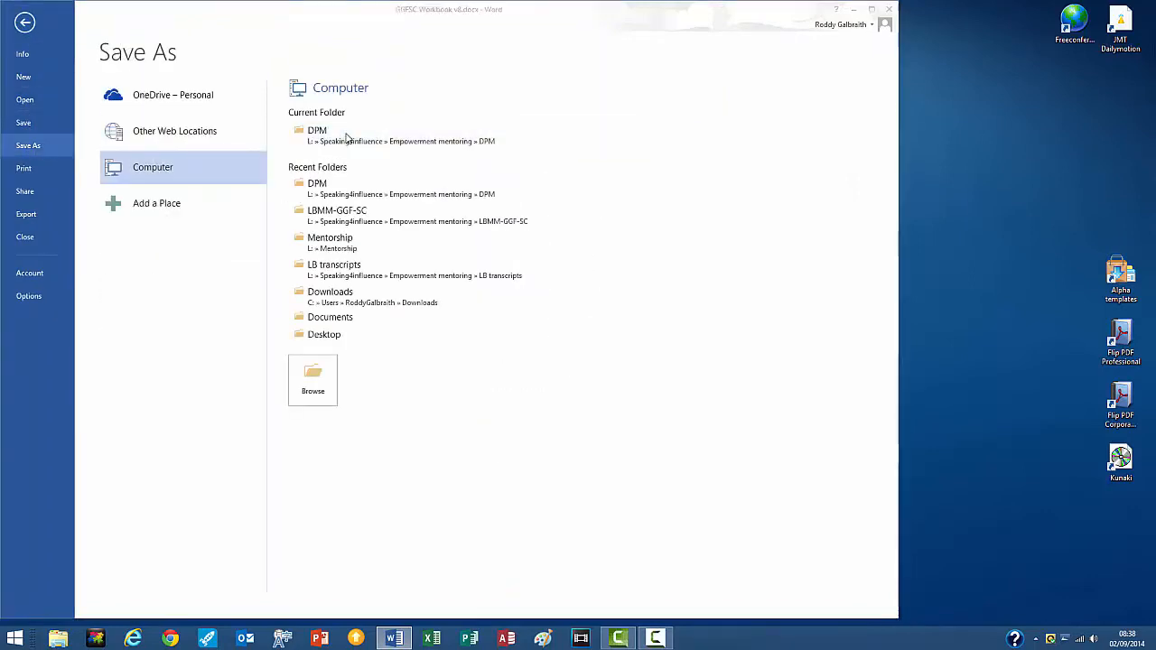
click(168, 508)
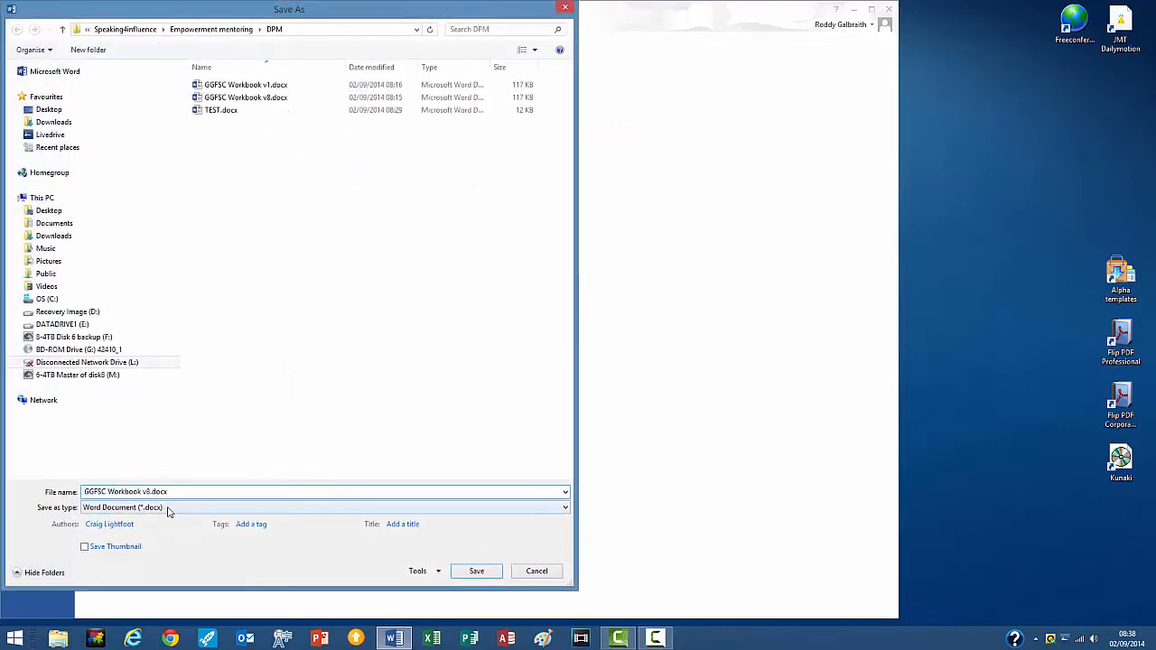
click(111, 397)
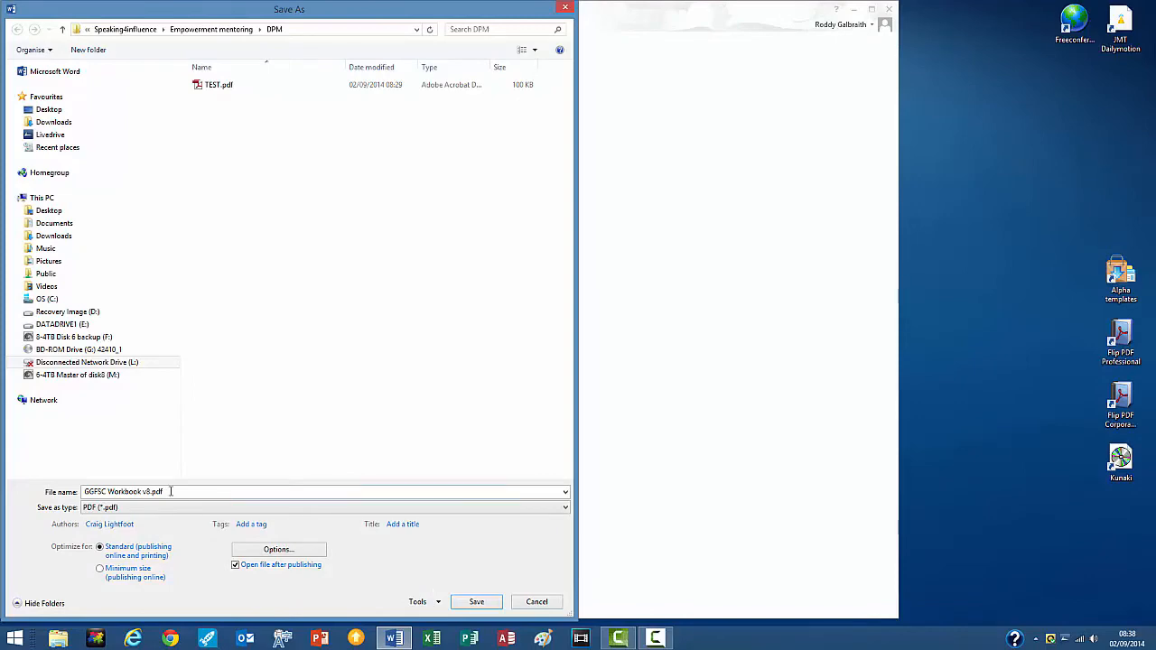
click(476, 602)
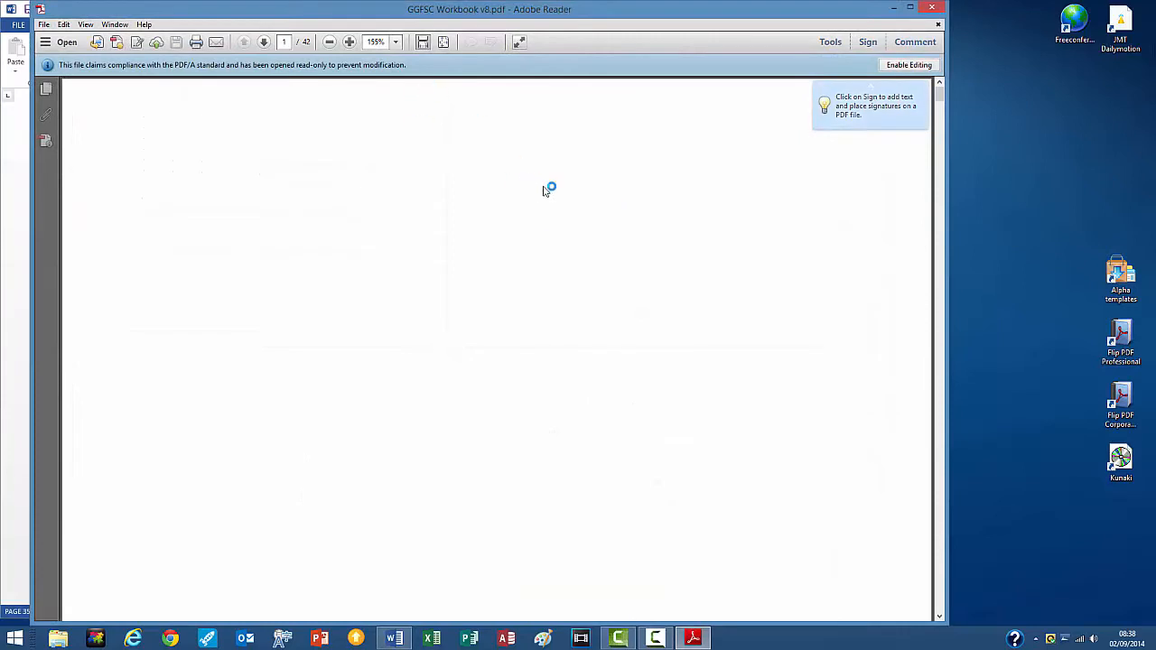
Set the page display of the exported PDF to Two Page View.
click(115, 24)
mouse_move(91, 32)
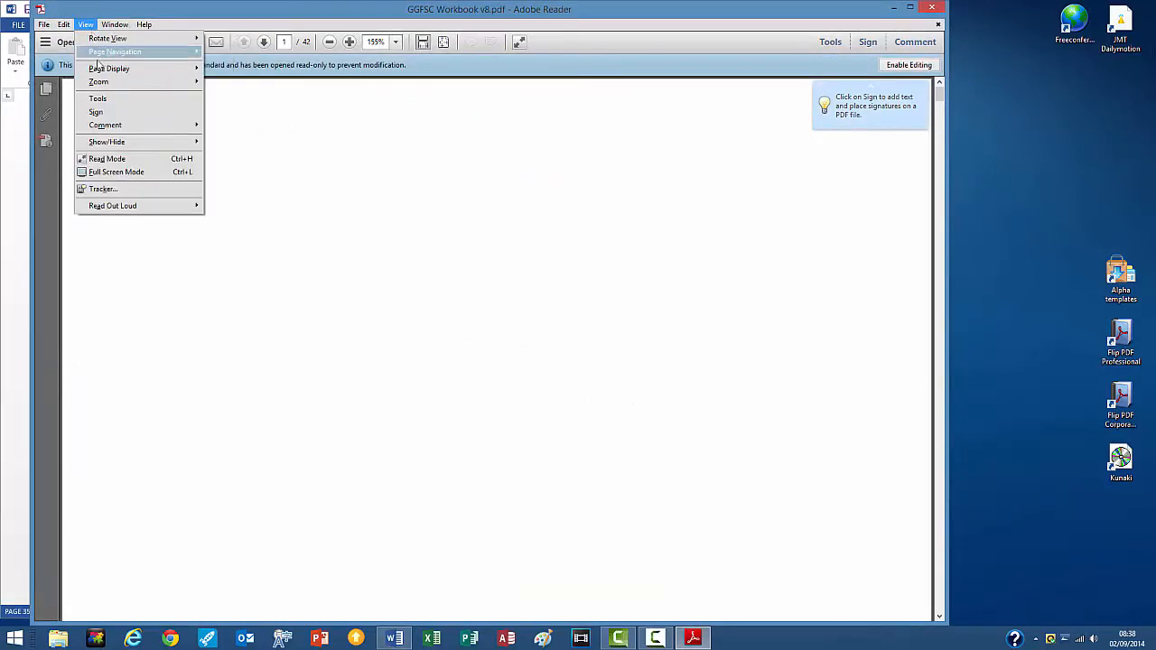
mouse_move(194, 39)
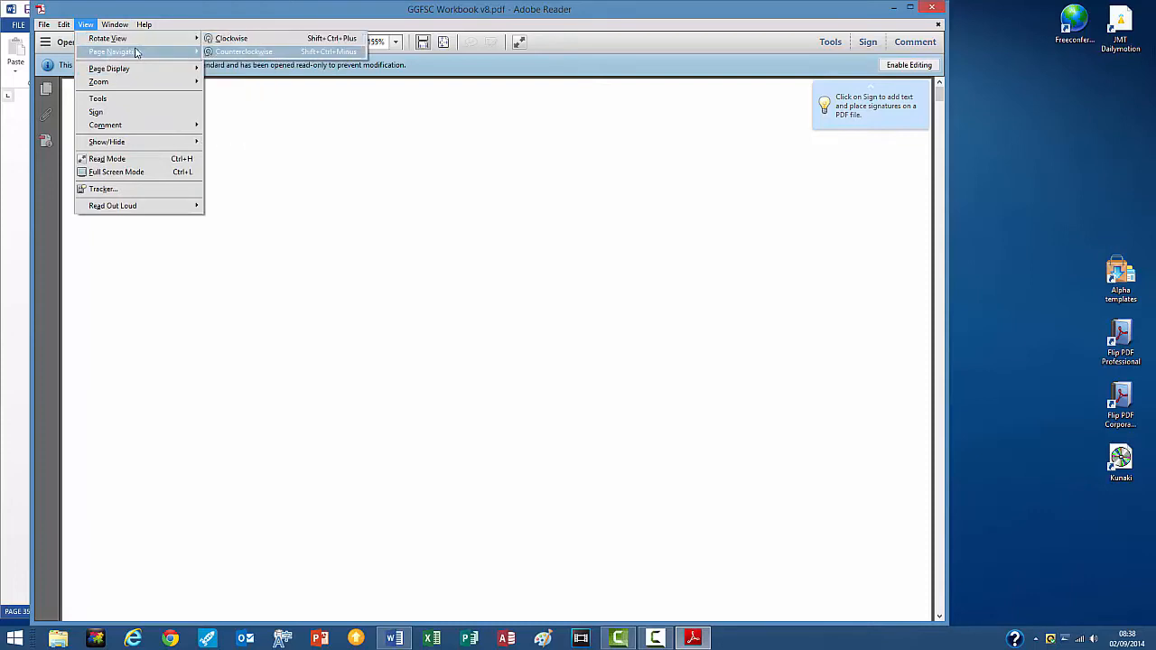
mouse_move(124, 82)
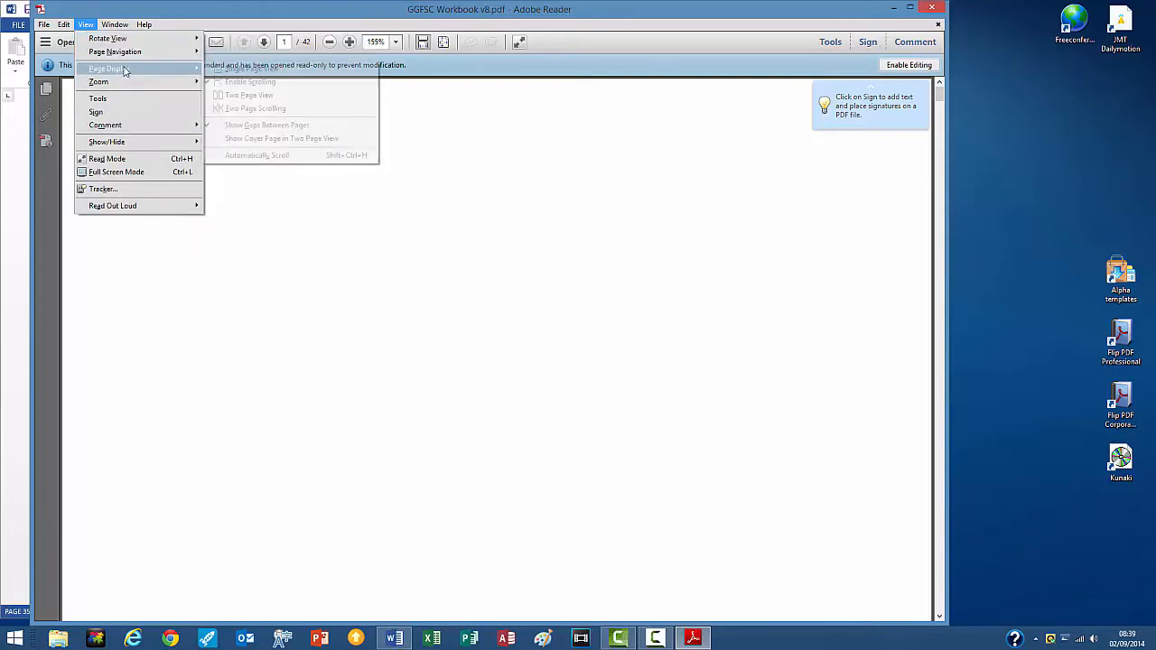
click(248, 94)
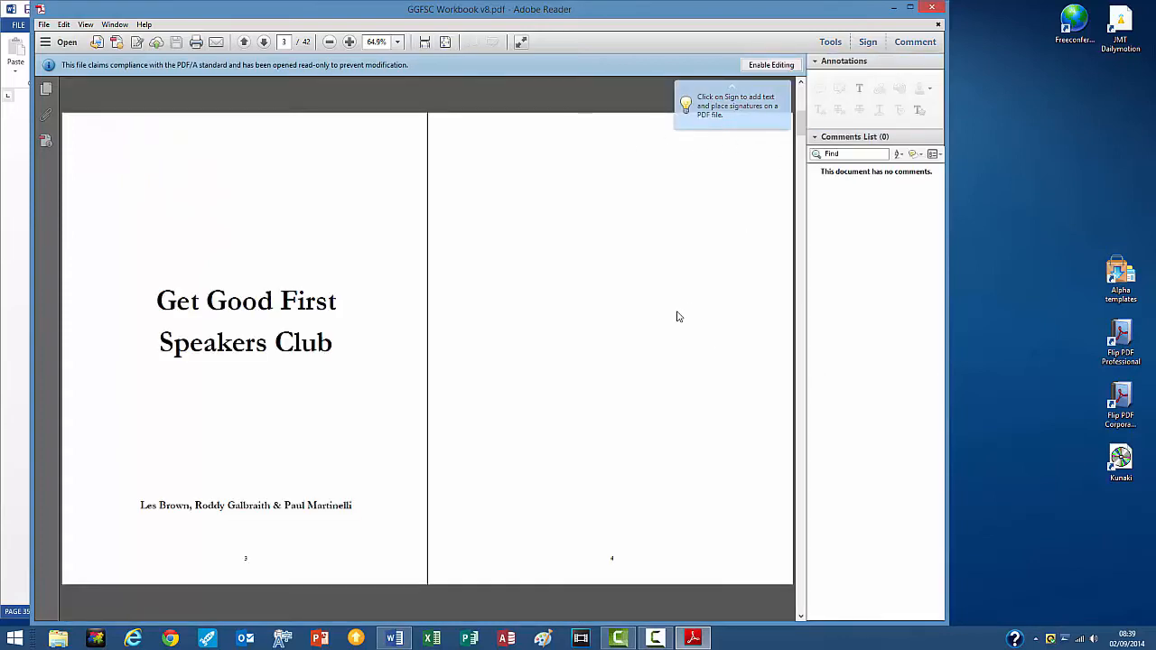
Page through the PDF's two-page spreads from the title page to Exercise 1 to check the exported layout.
scroll(679, 316, down, 3)
scroll(680, 316, down, 1)
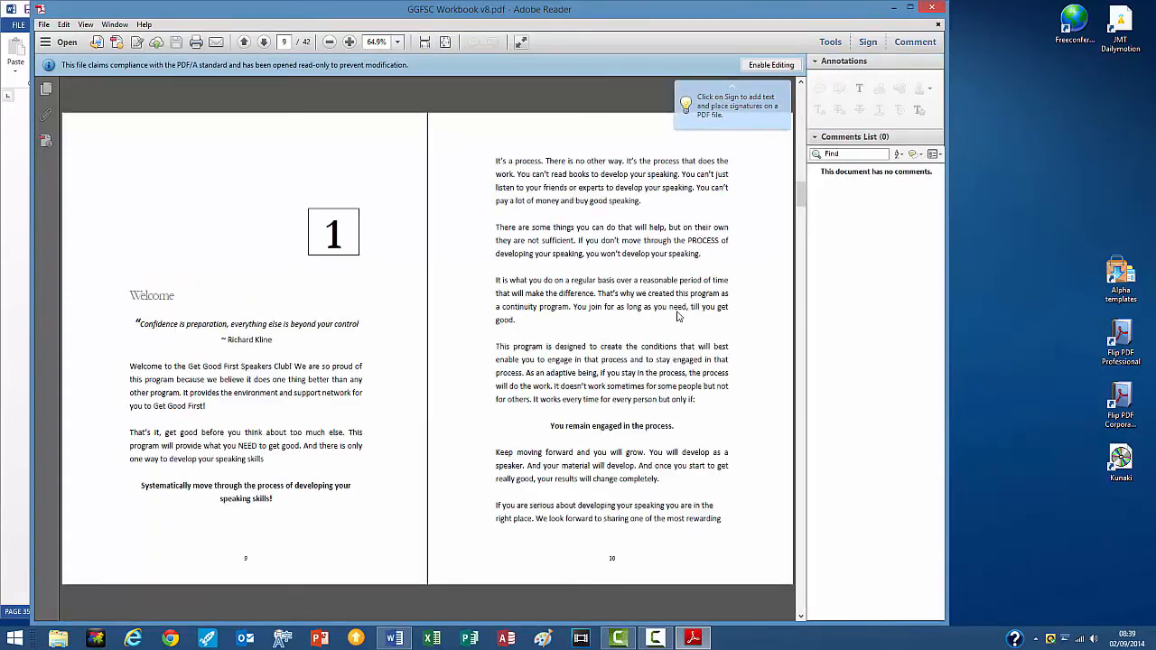
scroll(679, 316, down, 1)
scroll(680, 316, down, 3)
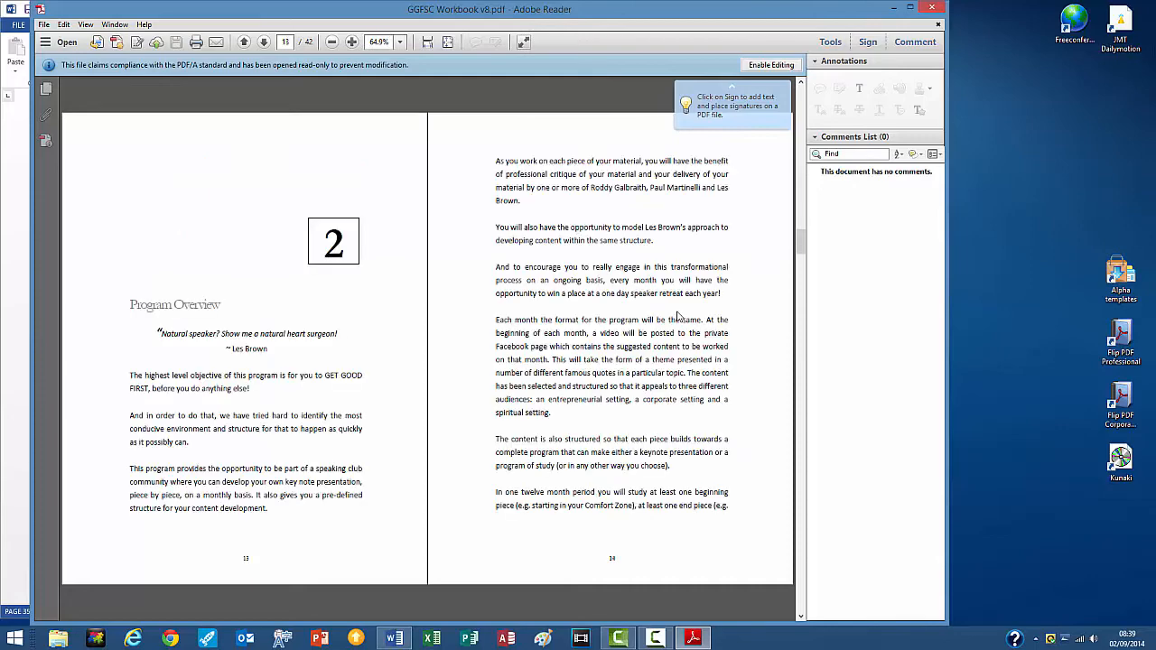
scroll(680, 316, down, 2)
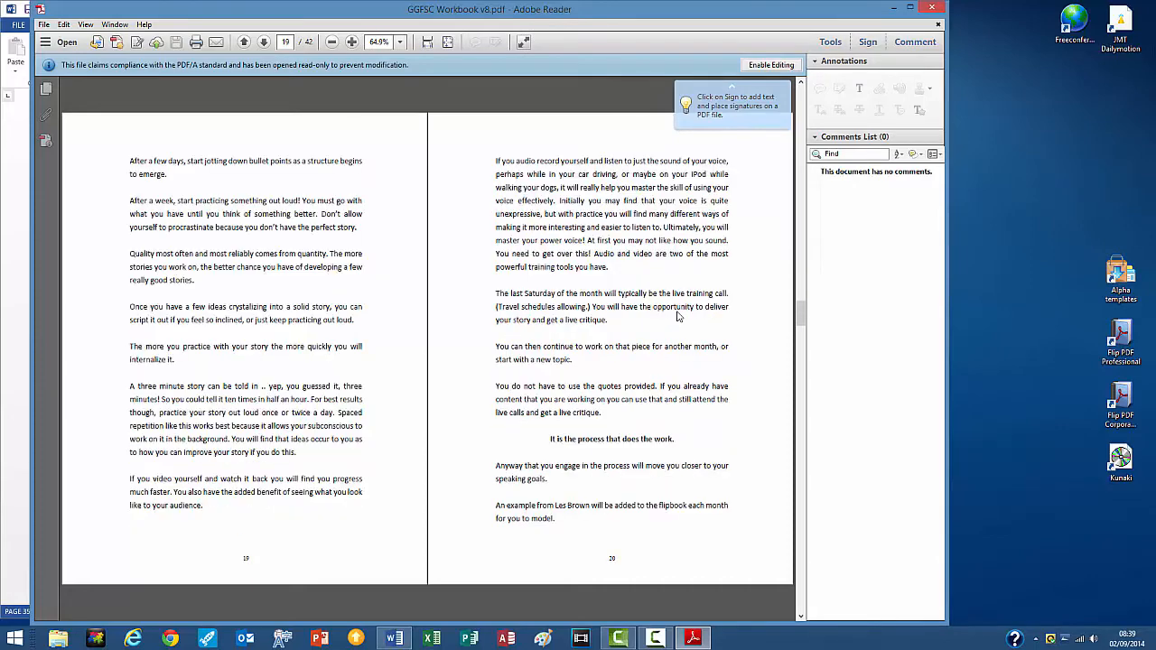
scroll(679, 316, down, 1)
scroll(680, 317, down, 1)
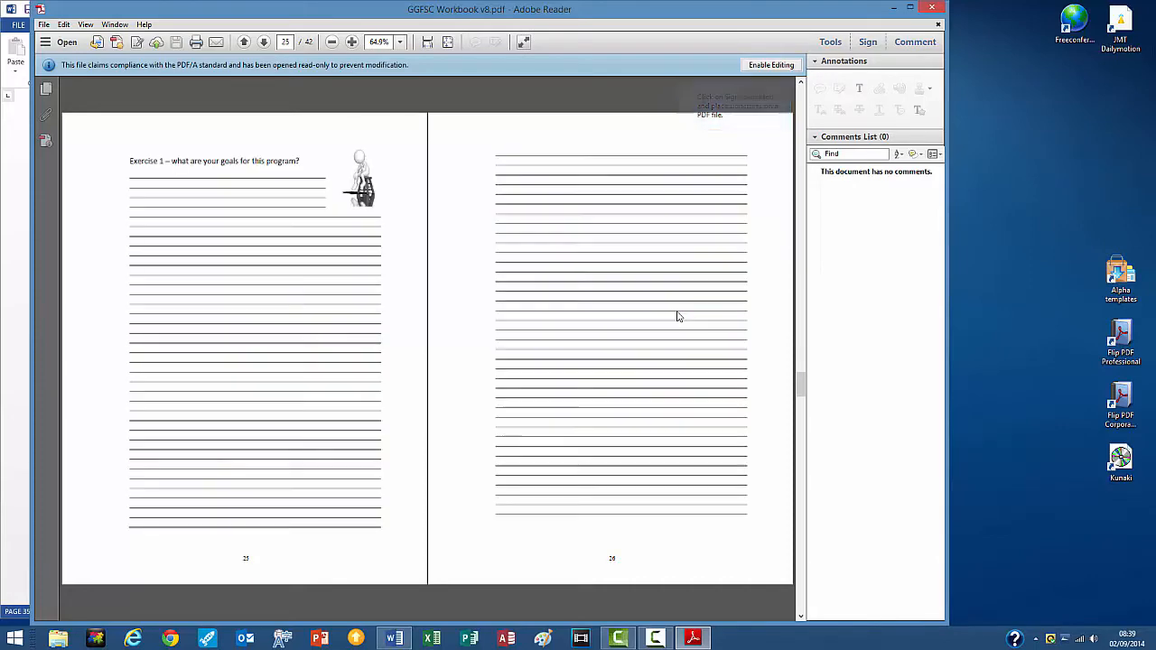
Page through the remaining PDF spreads from Exercise 1 to the blank last page to check the layout.
scroll(679, 316, down, 1)
scroll(680, 316, down, 2)
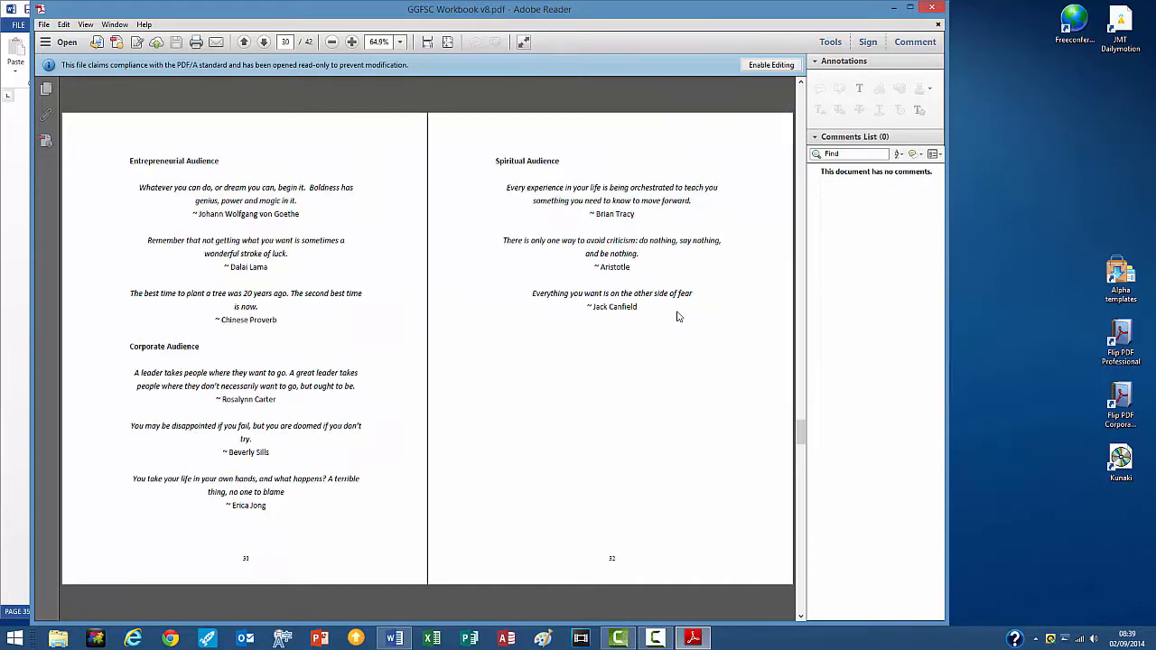
scroll(679, 316, up, 1)
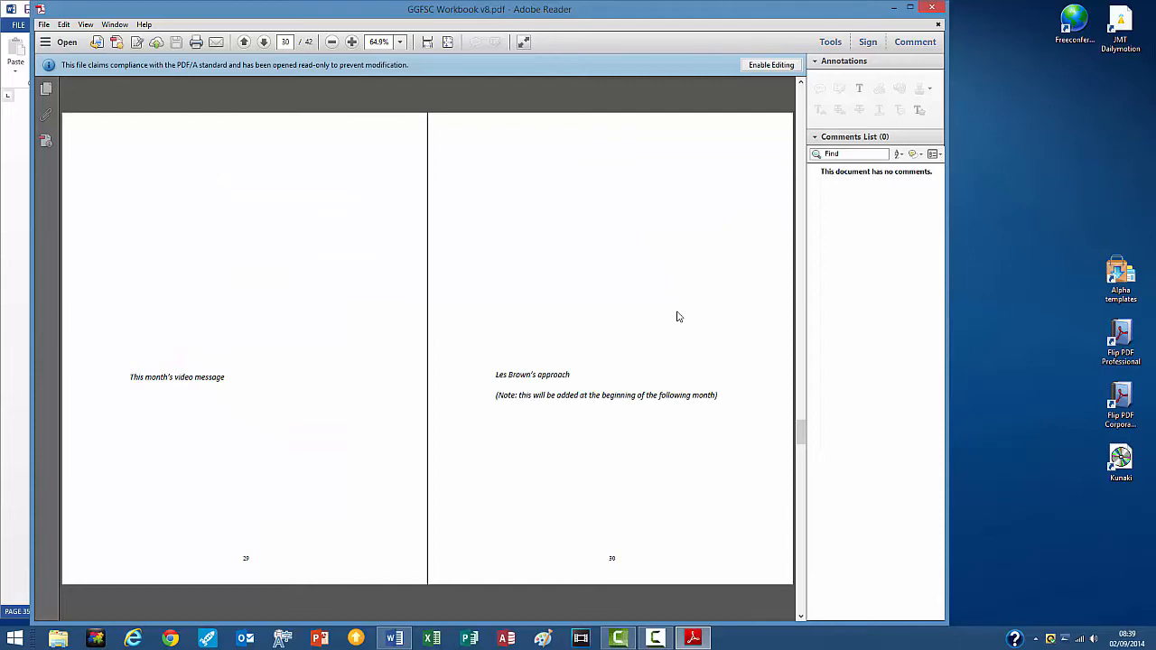
scroll(679, 316, down, 1)
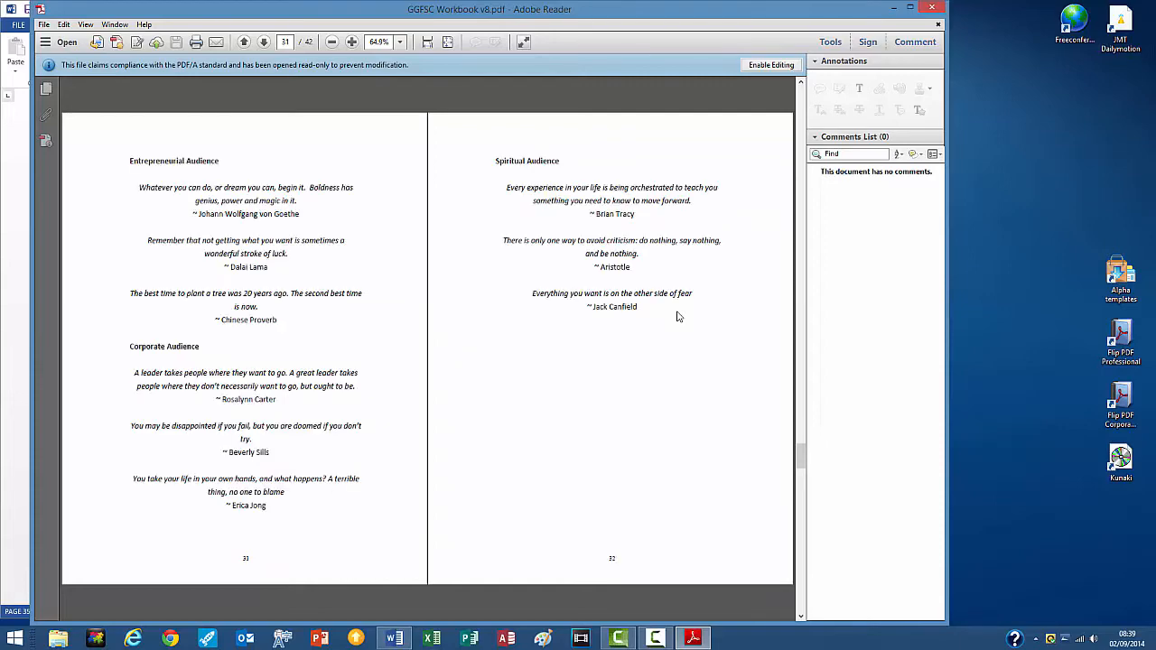
scroll(679, 316, down, 1)
scroll(680, 316, down, 3)
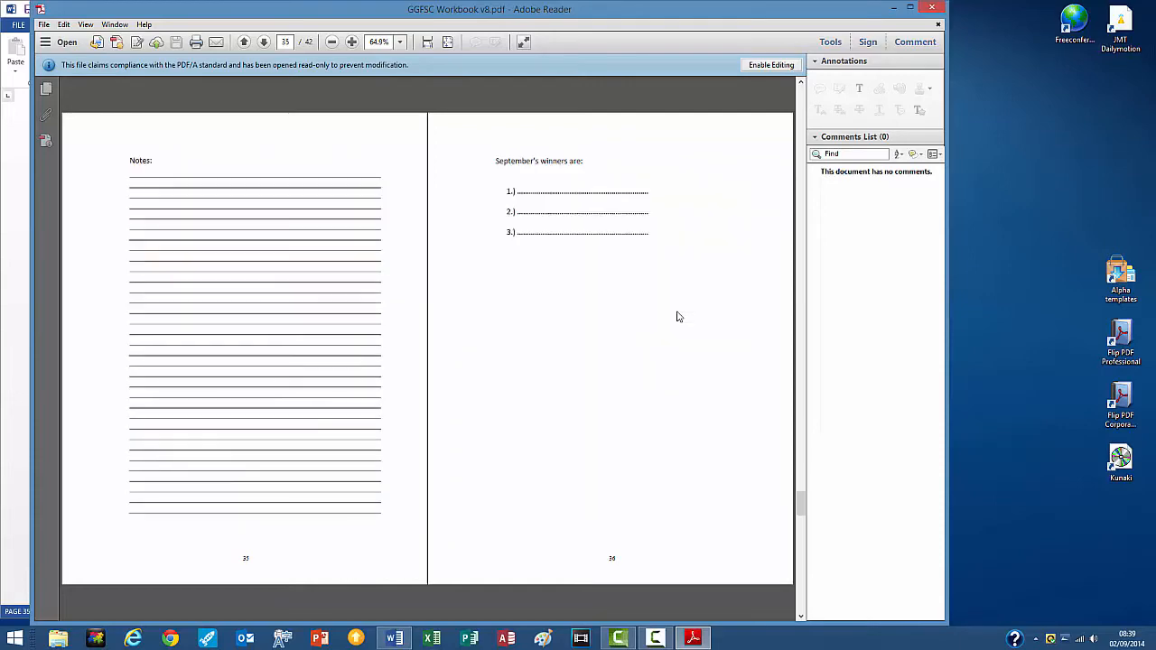
scroll(679, 317, down, 1)
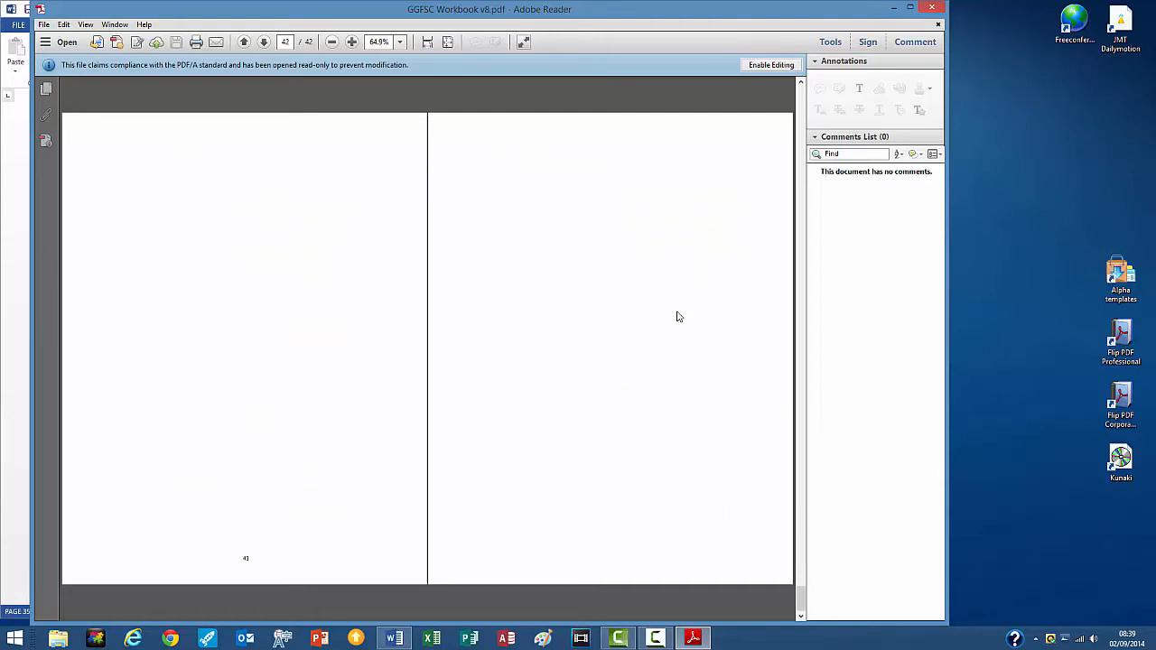
Close the exported PDF and the Word workbook, and switch to Flip PDF Corporate Edition.
click(934, 9)
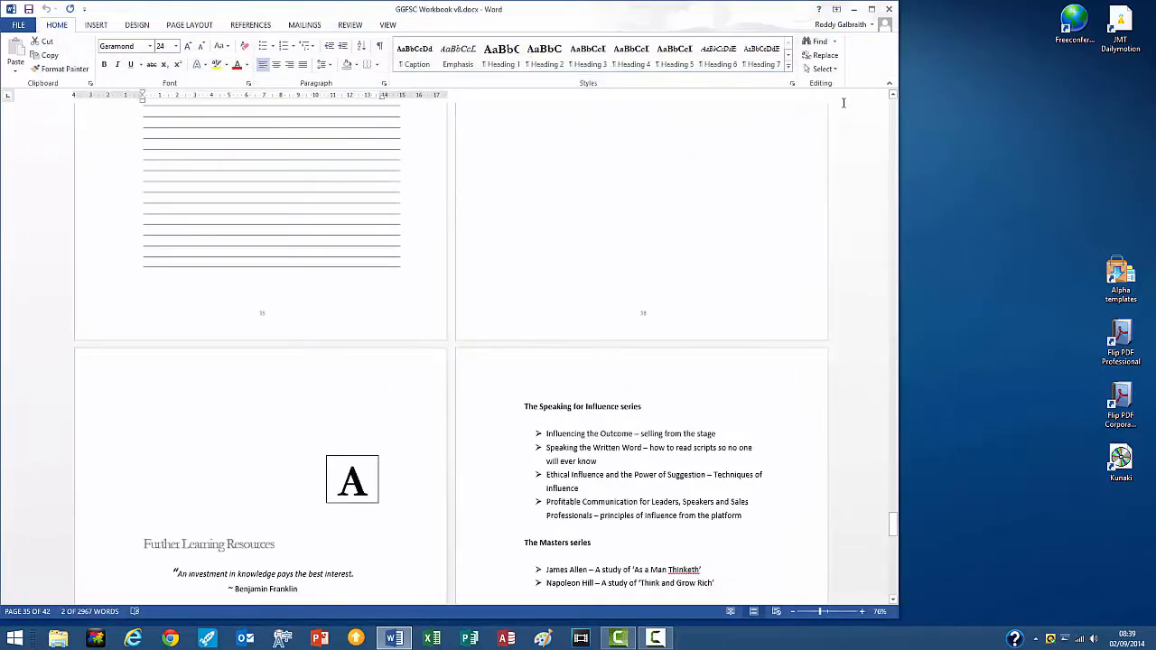
click(890, 9)
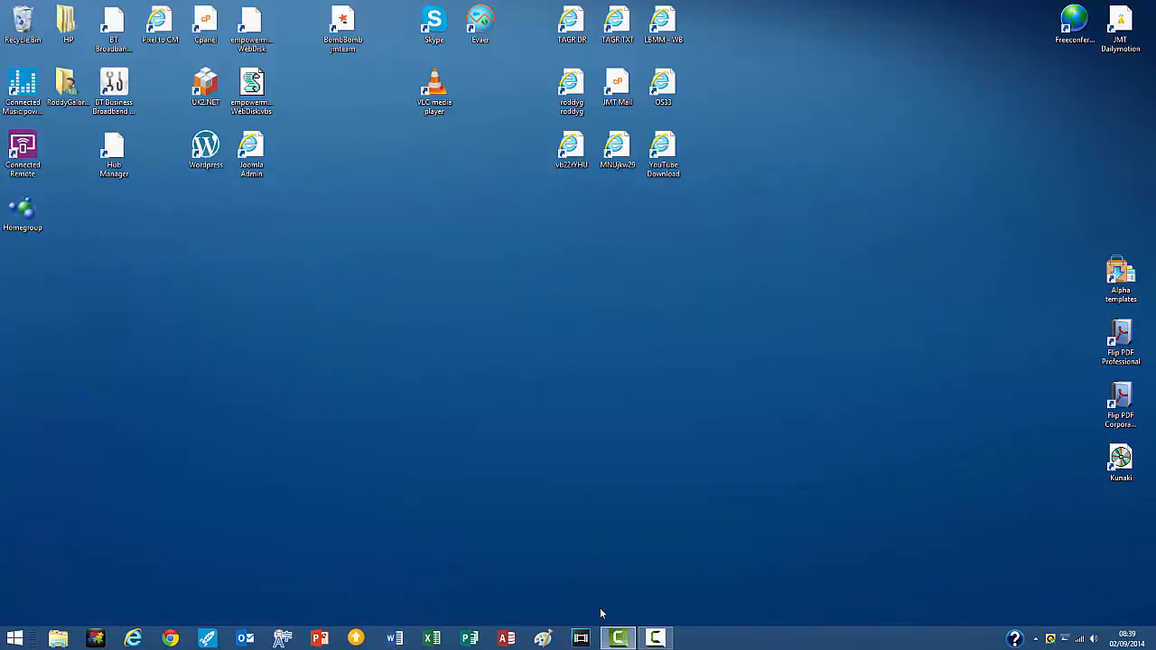
double_click(1123, 407)
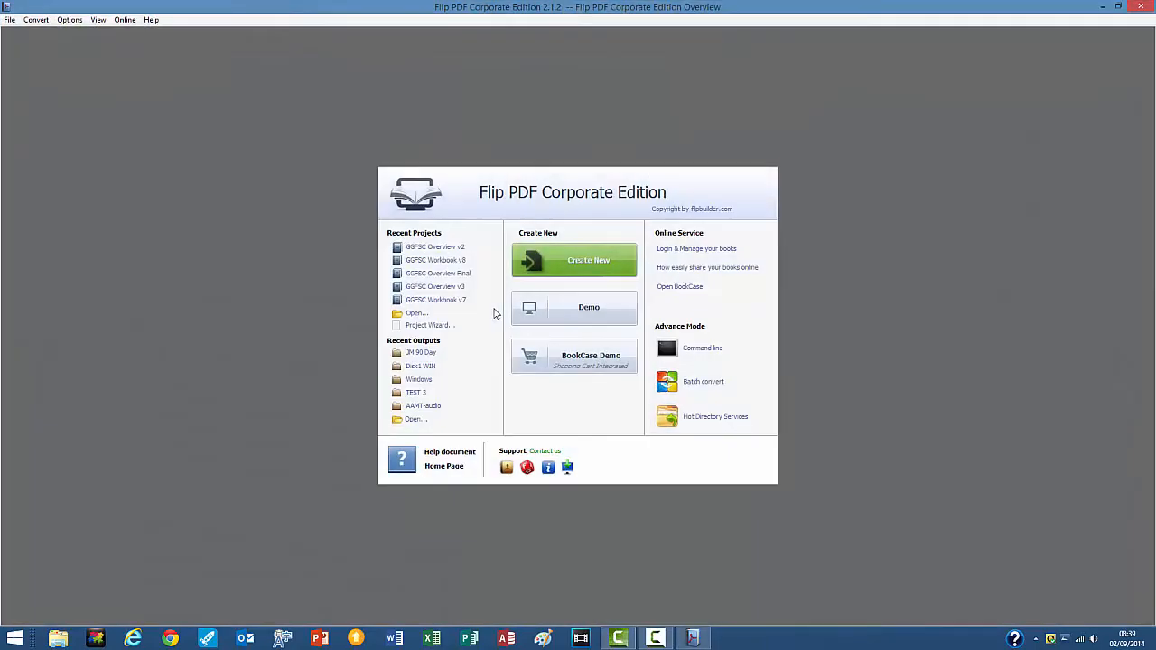
Create a new flipbook by importing all pages of GGFSC Workbook v8.pdf from the DPM folder at high quality.
click(587, 262)
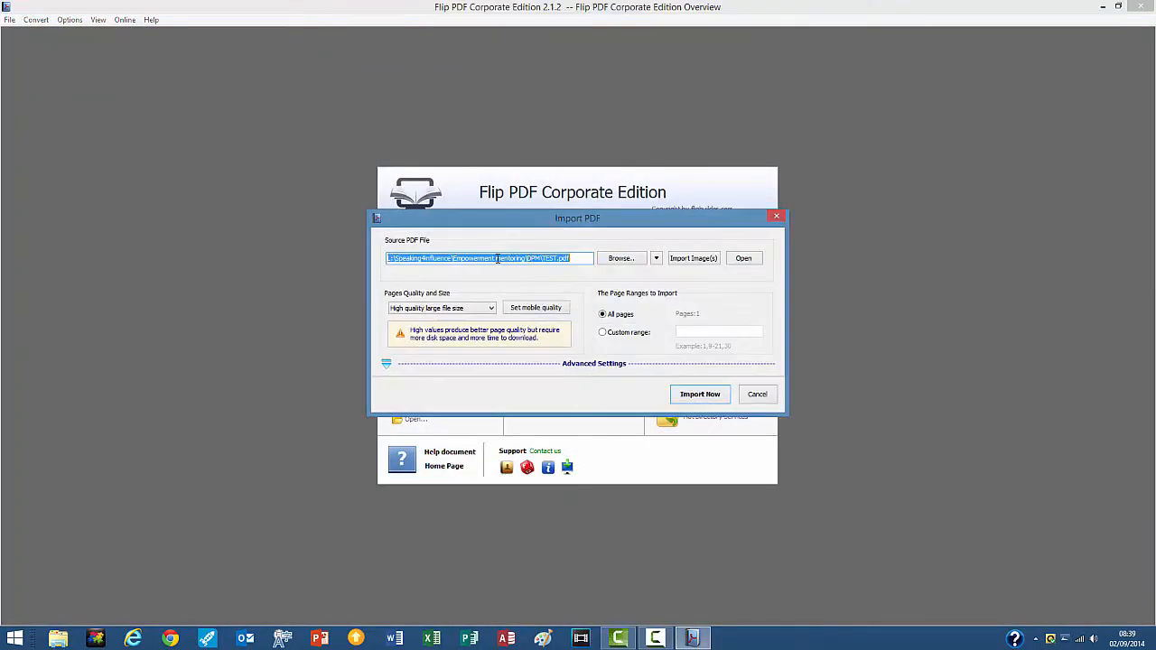
click(620, 260)
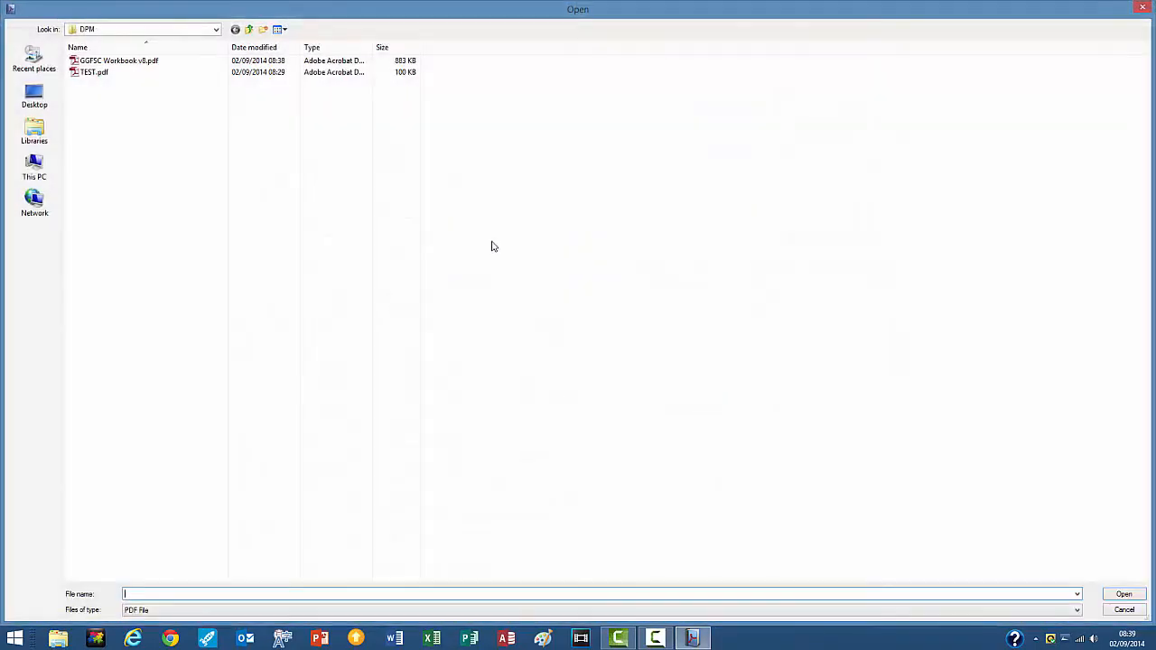
click(130, 63)
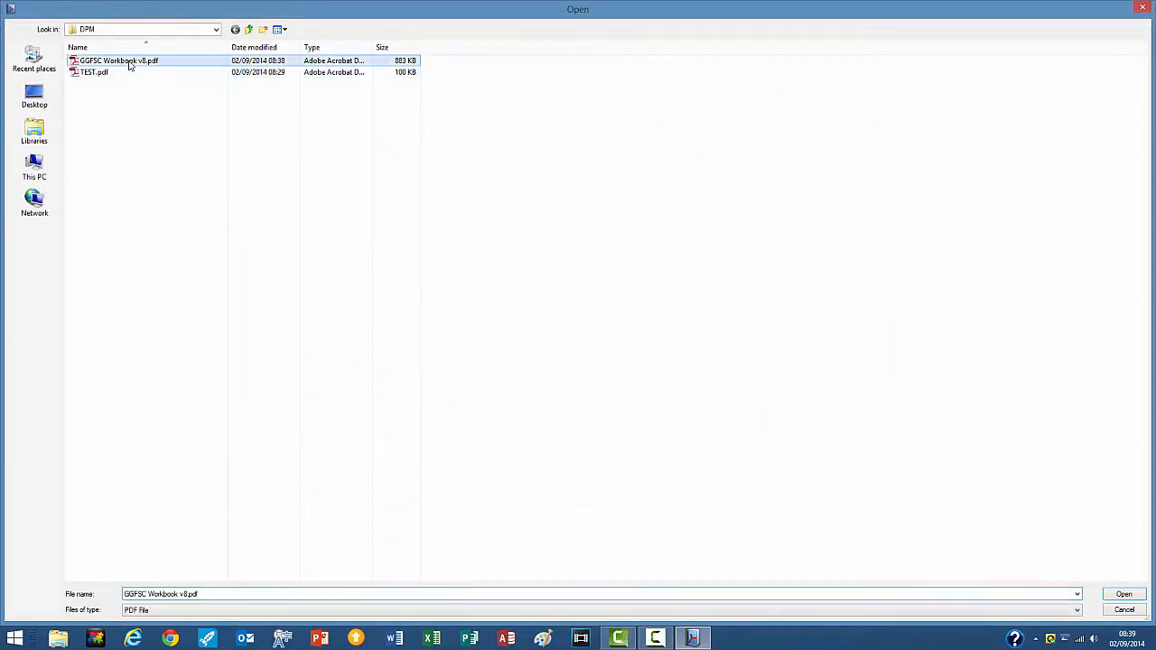
click(1124, 594)
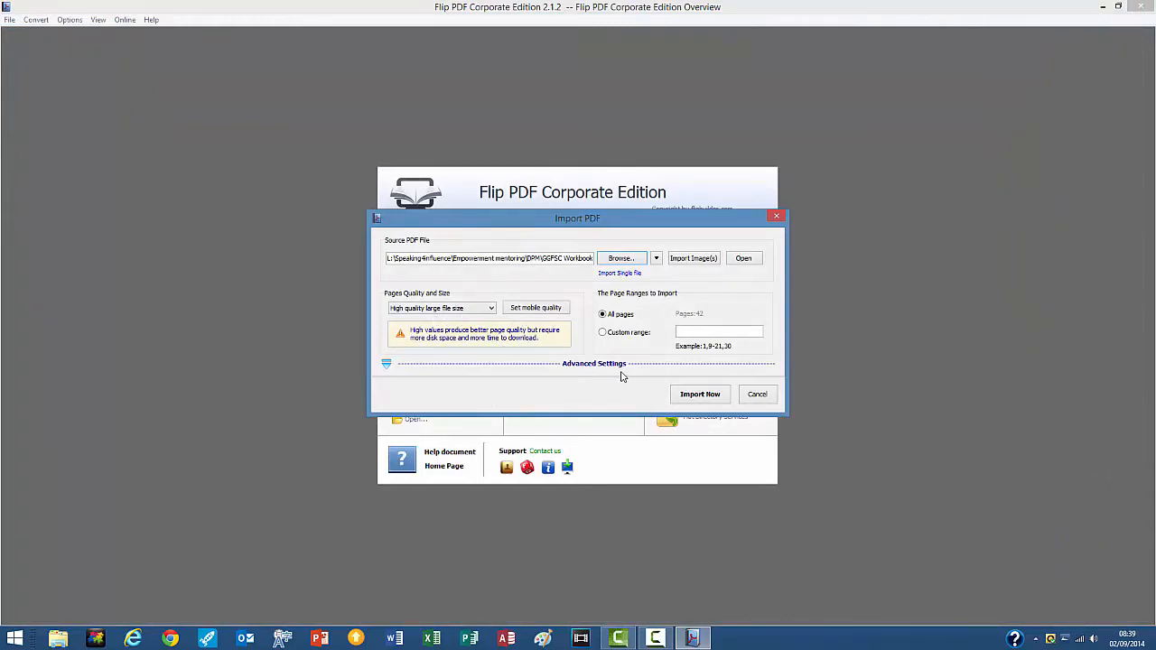
click(694, 394)
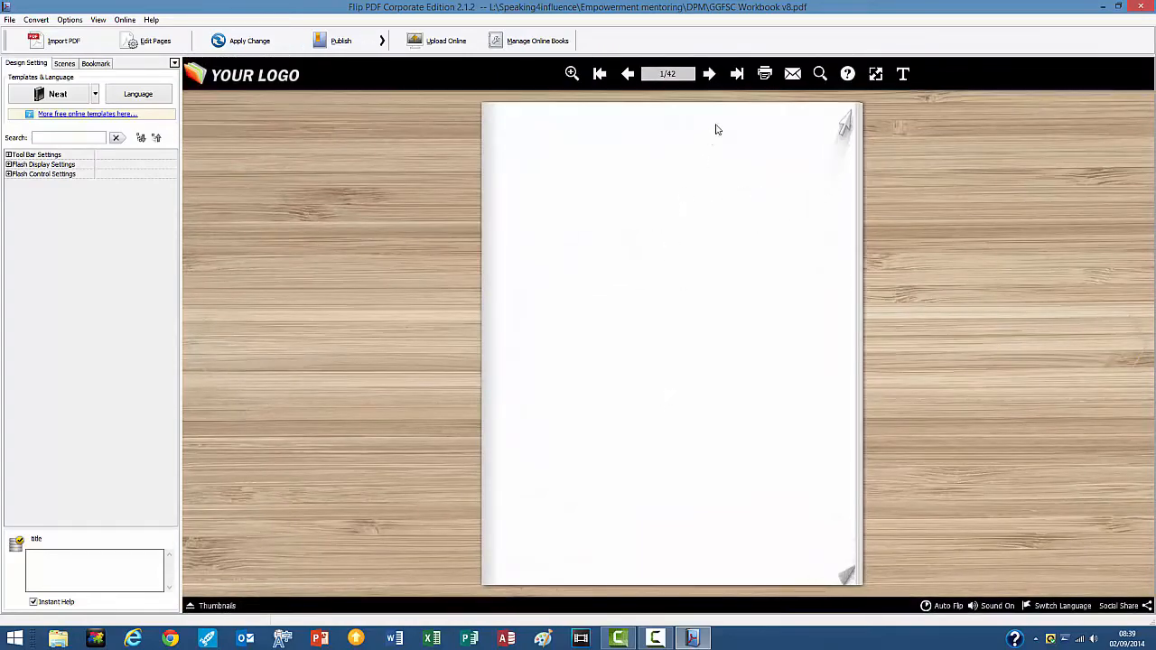
Turn off the flipbook's sound and leaf through the whole preview to the last page, finishing back at the first page.
click(720, 74)
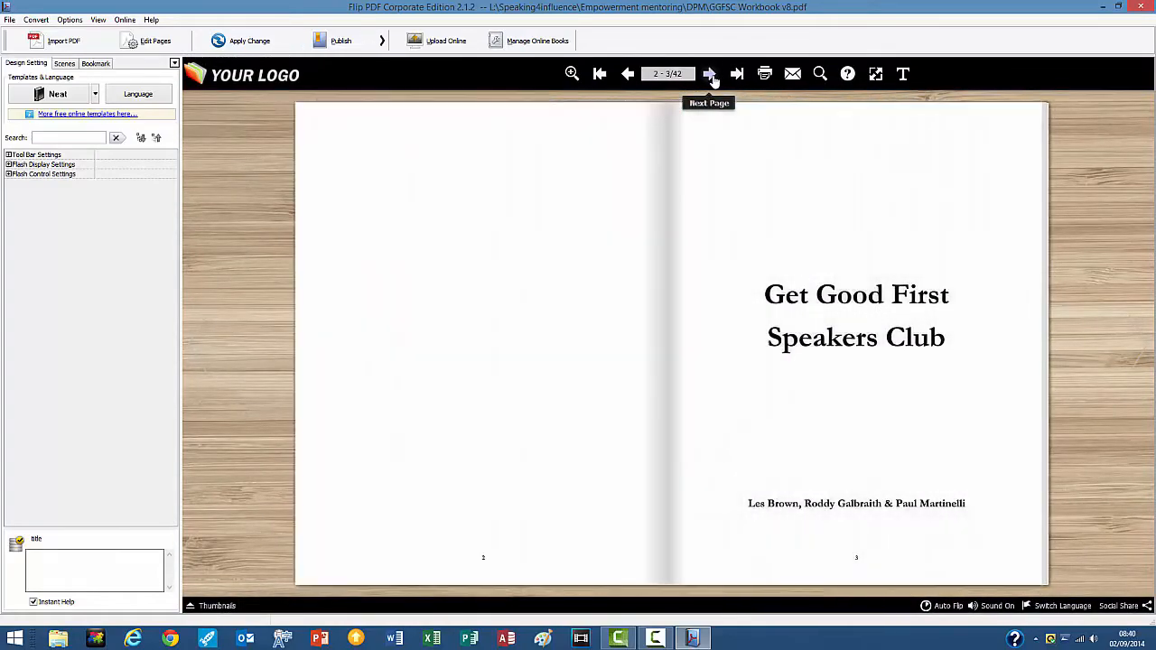
click(1010, 606)
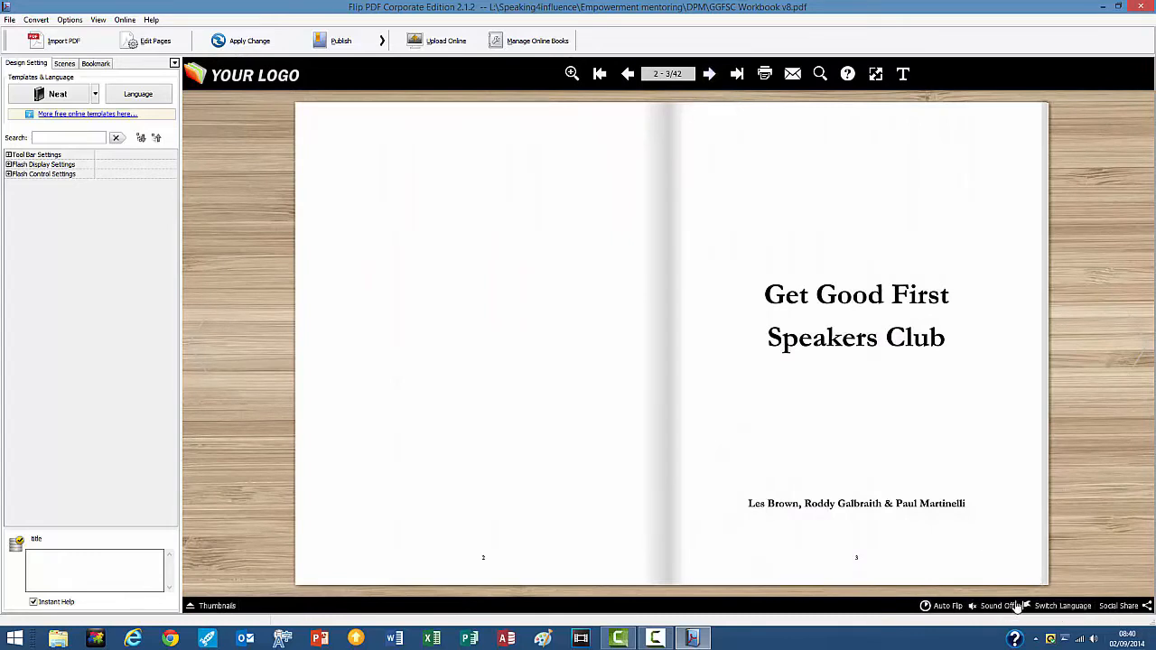
click(709, 74)
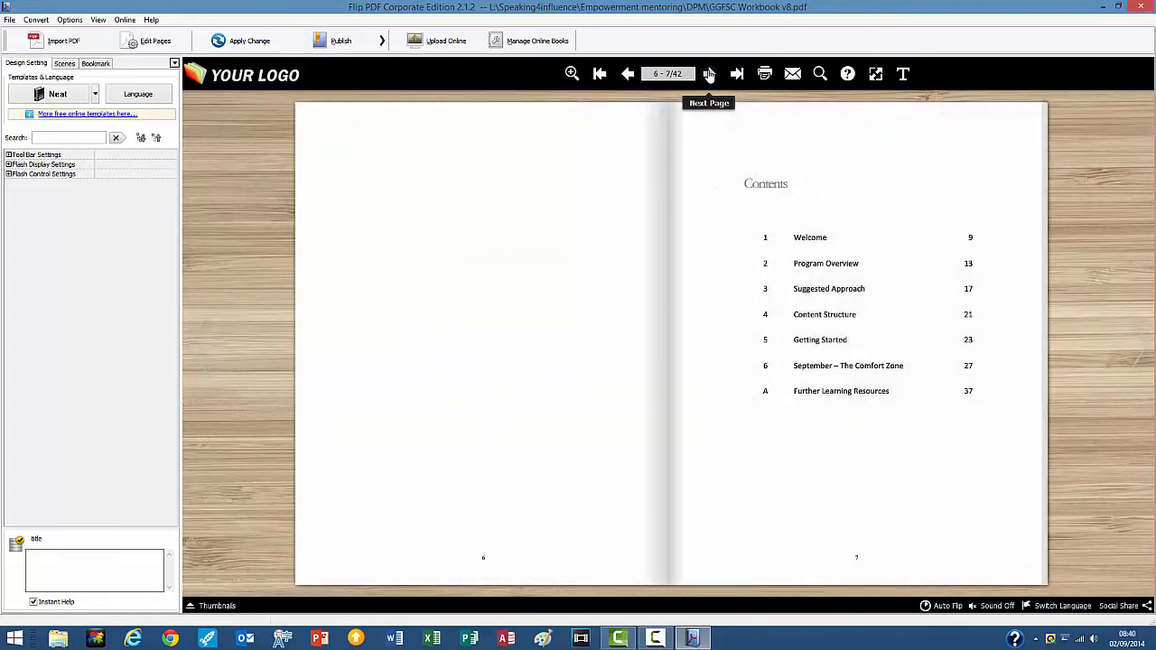
click(709, 74)
click(709, 74)
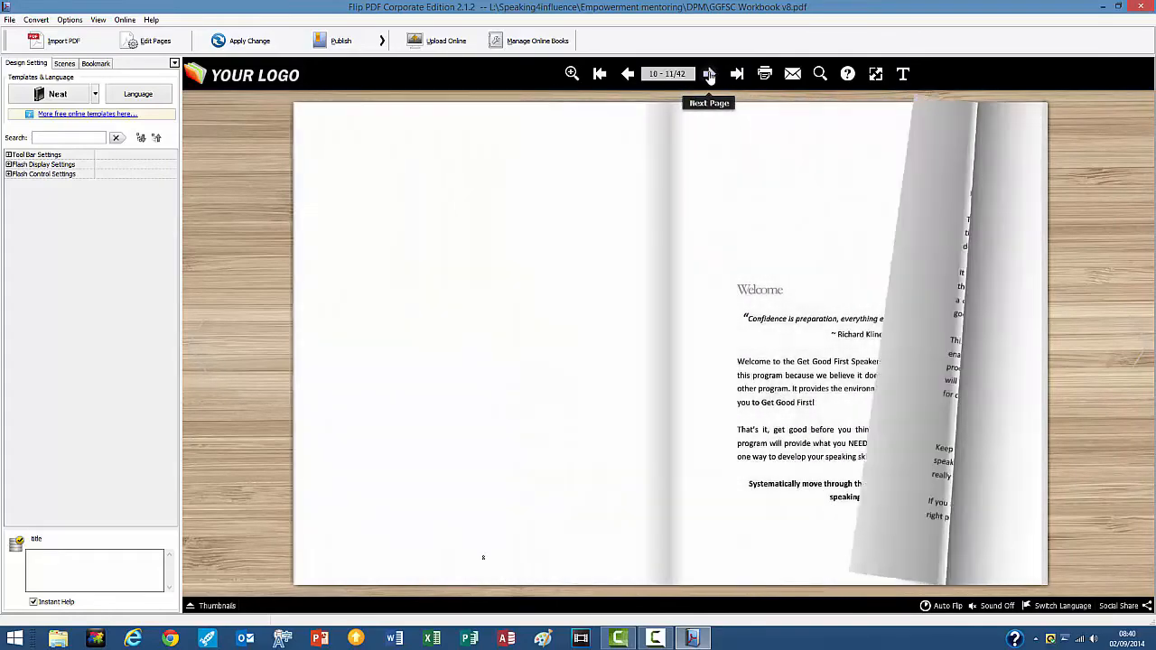
click(709, 74)
click(709, 74)
click(709, 75)
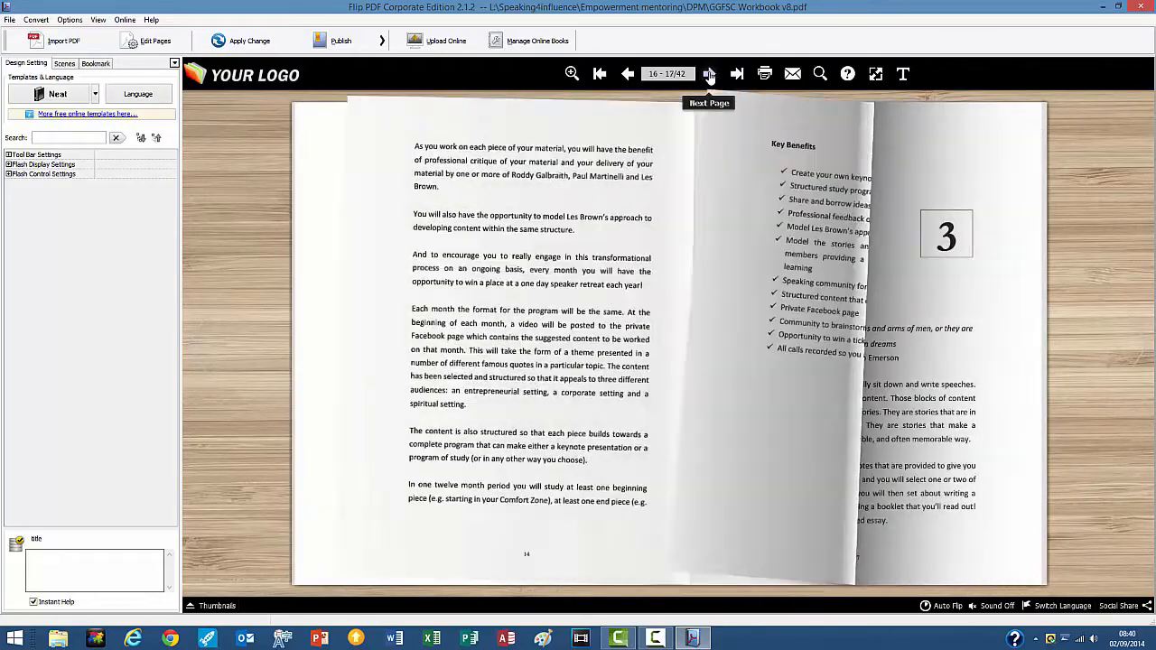
click(709, 74)
click(710, 74)
click(709, 74)
click(709, 74)
click(709, 74)
click(710, 74)
click(709, 74)
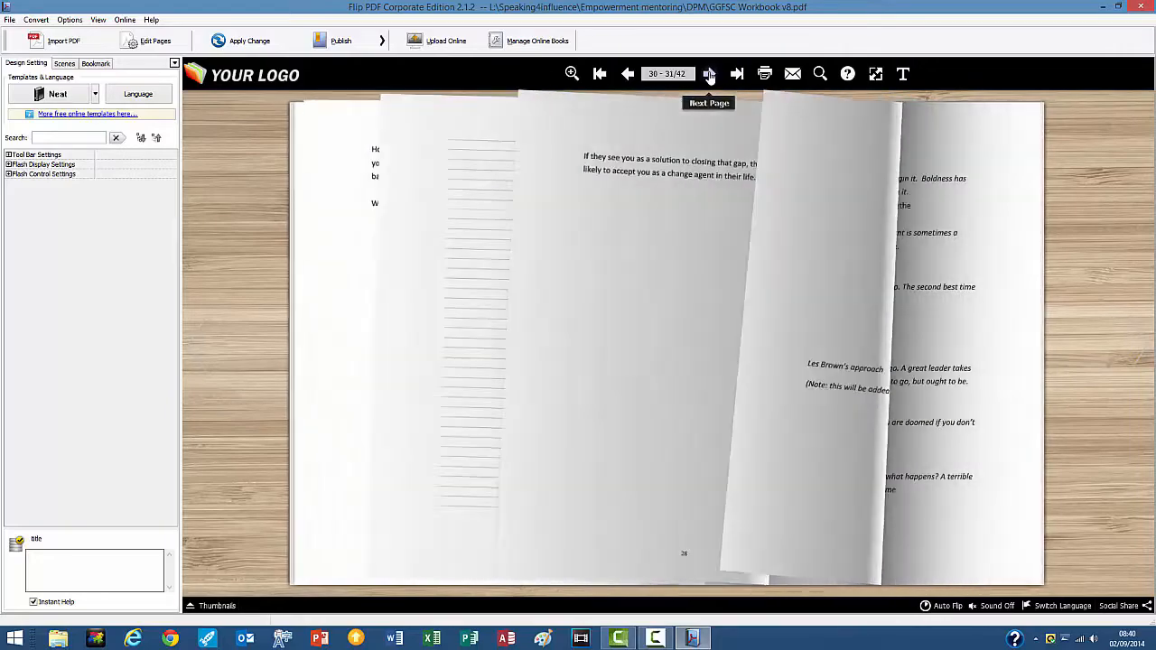
click(710, 74)
click(710, 74)
click(709, 74)
click(709, 74)
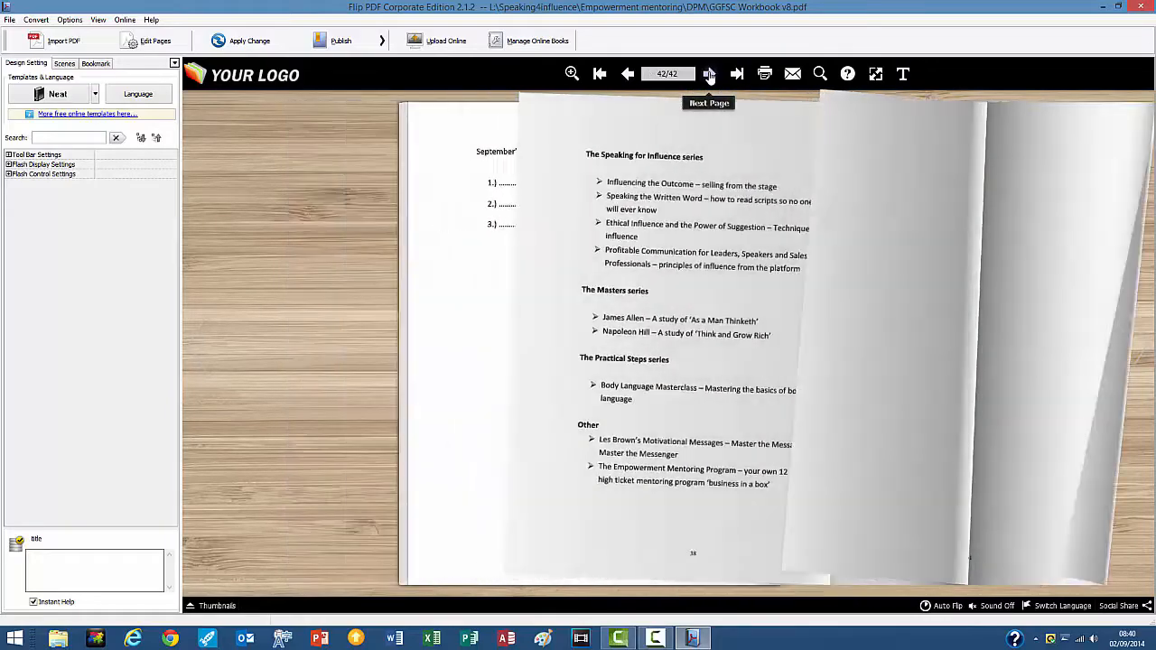
click(709, 74)
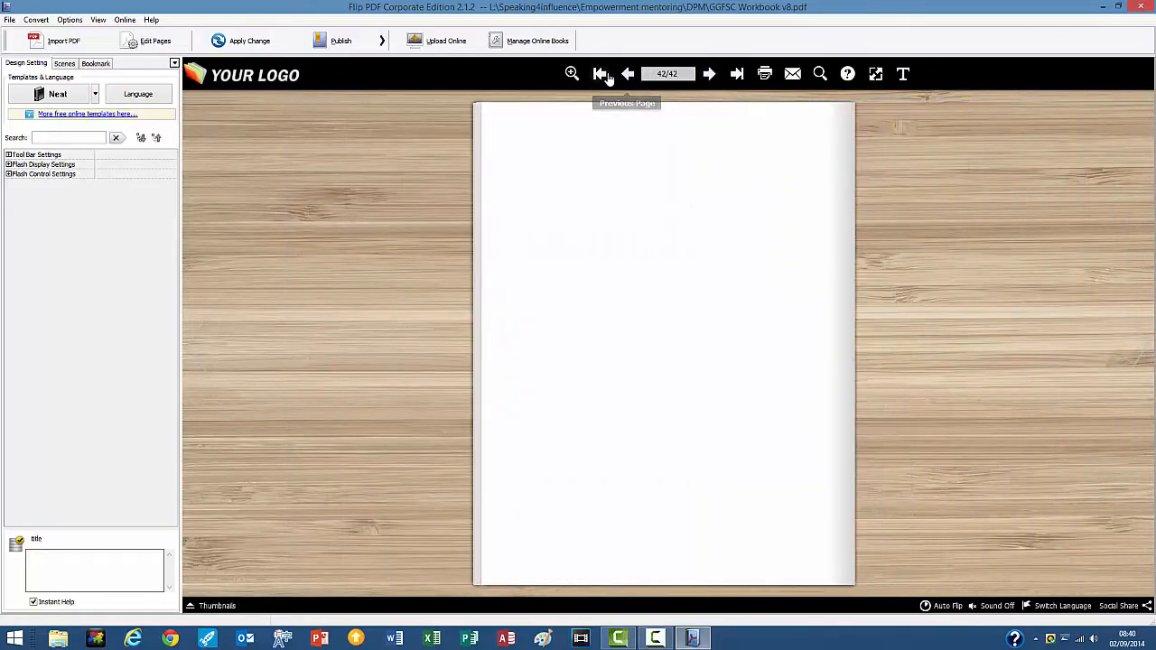
click(600, 74)
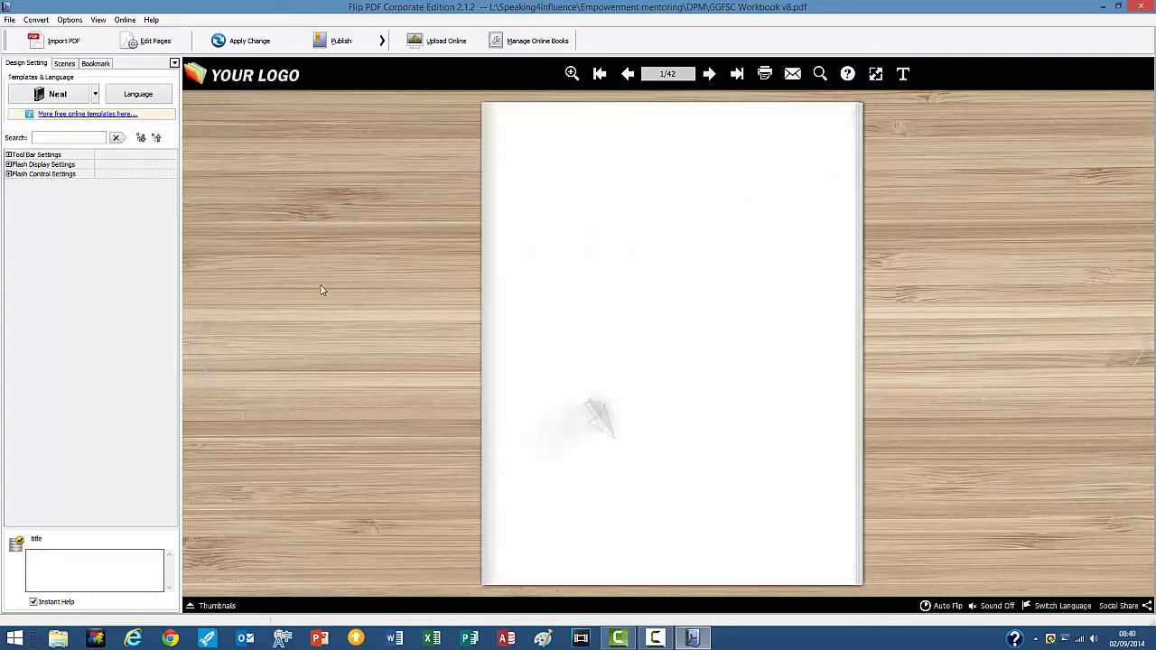
Change the flipbook's design to the Black theme of the Neat template.
click(95, 94)
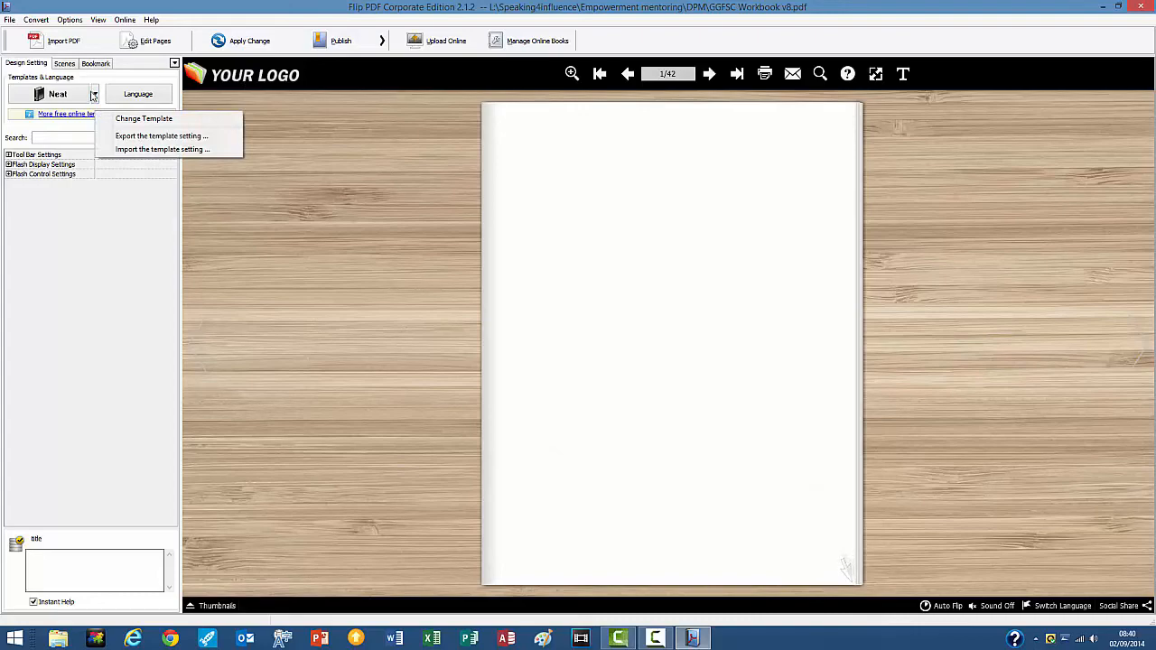
click(143, 118)
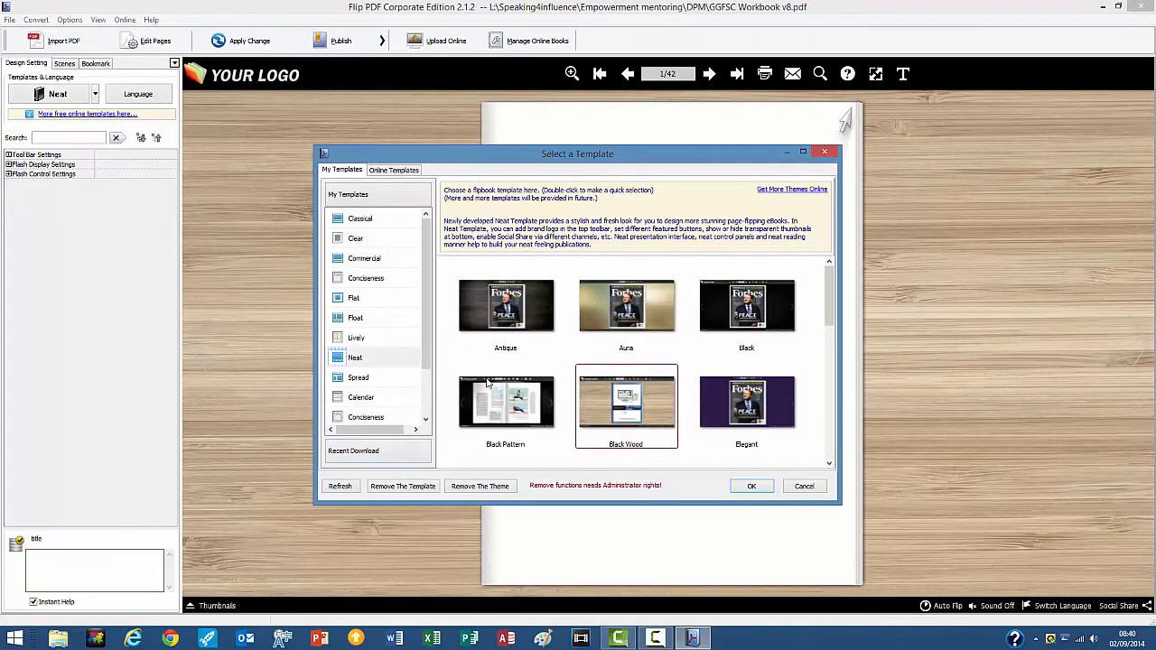
double_click(711, 310)
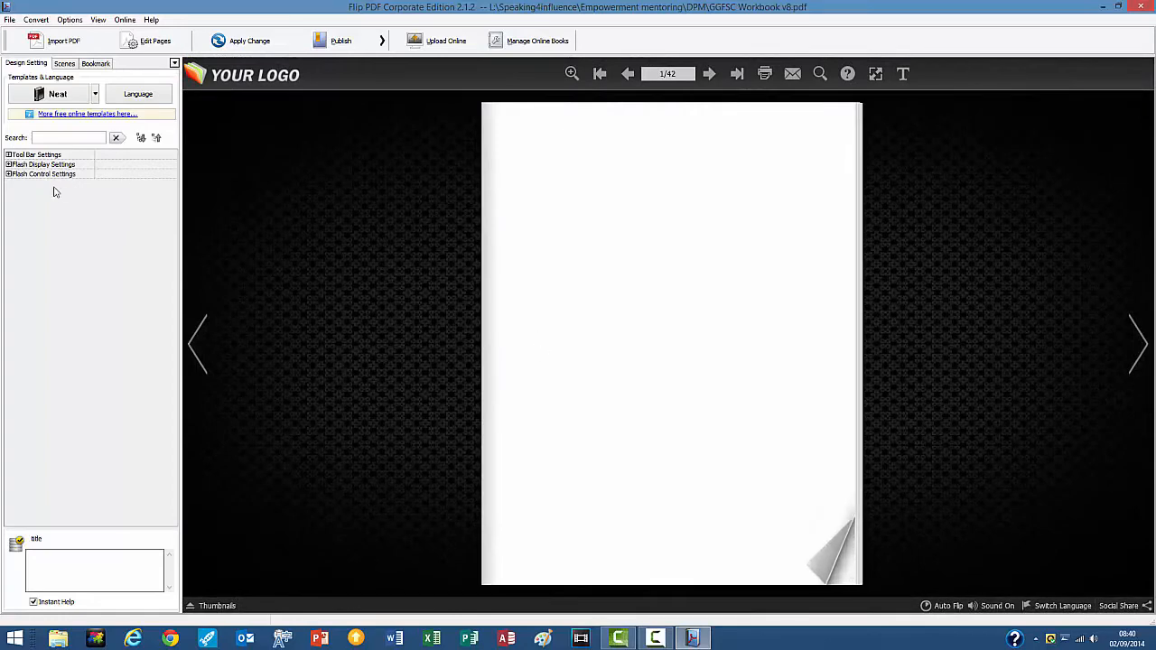
Set the title bar's book logo to GGFSC logo.png from the LBMM-GGF-SC folder in Empowerment mentoring.
click(8, 156)
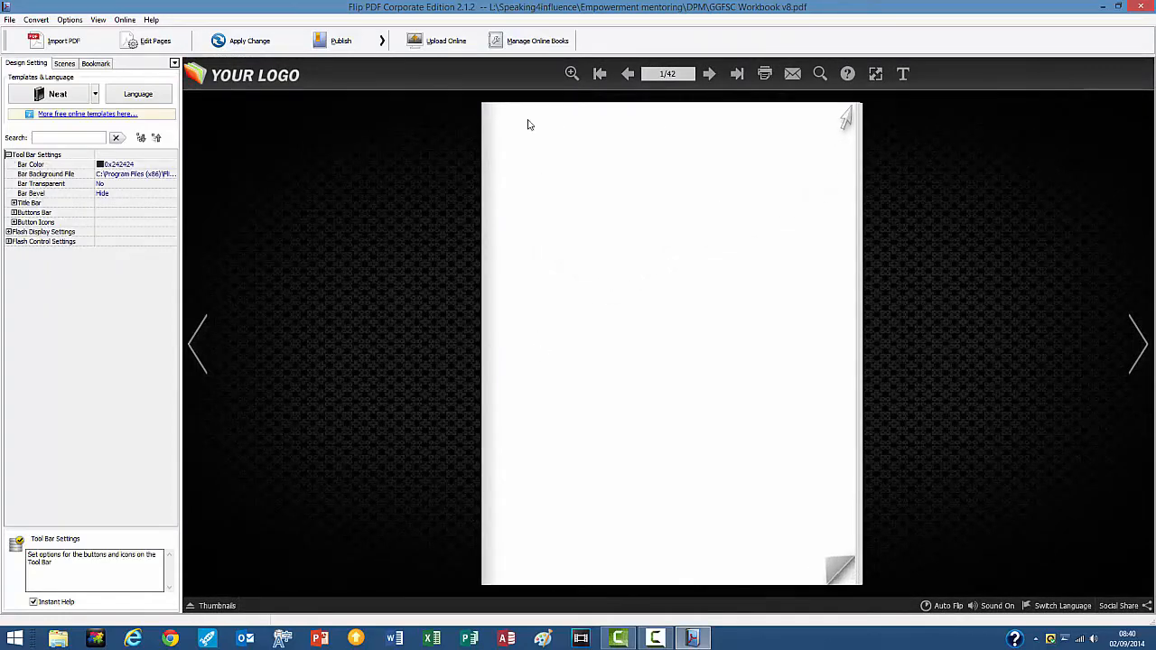
click(14, 203)
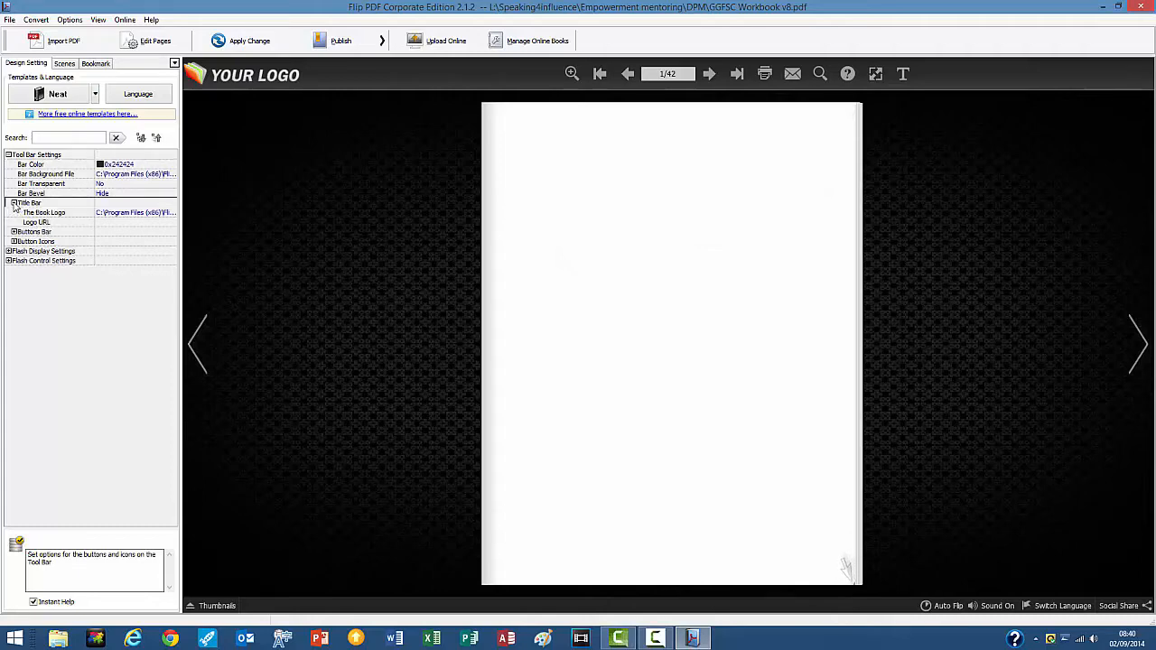
click(171, 213)
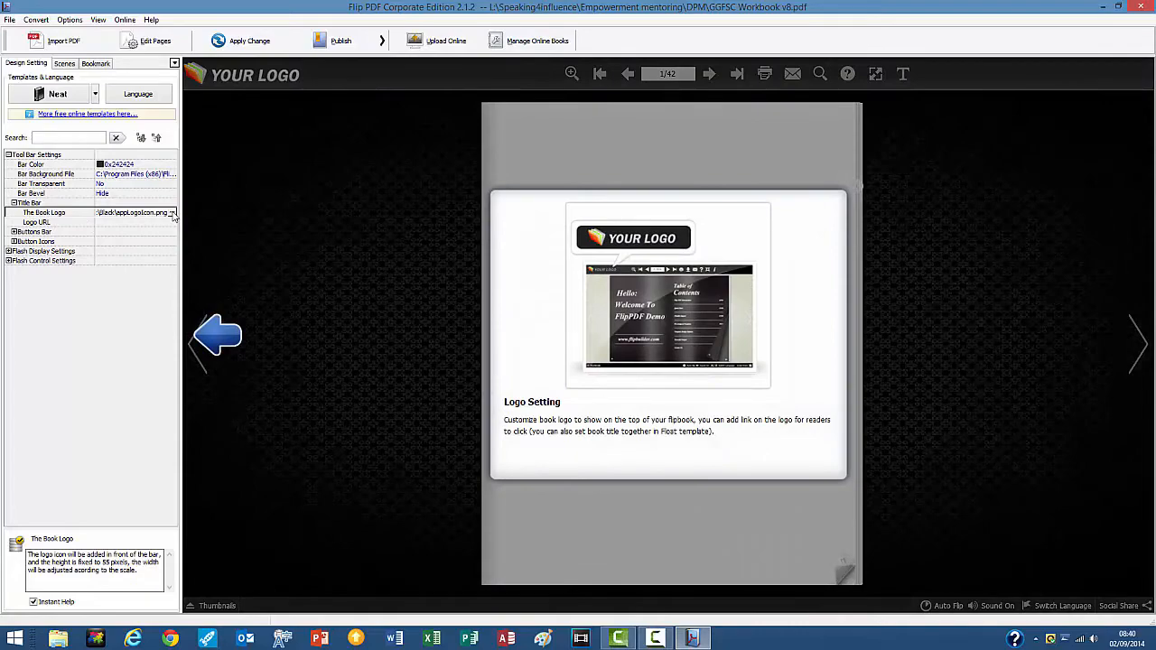
click(172, 213)
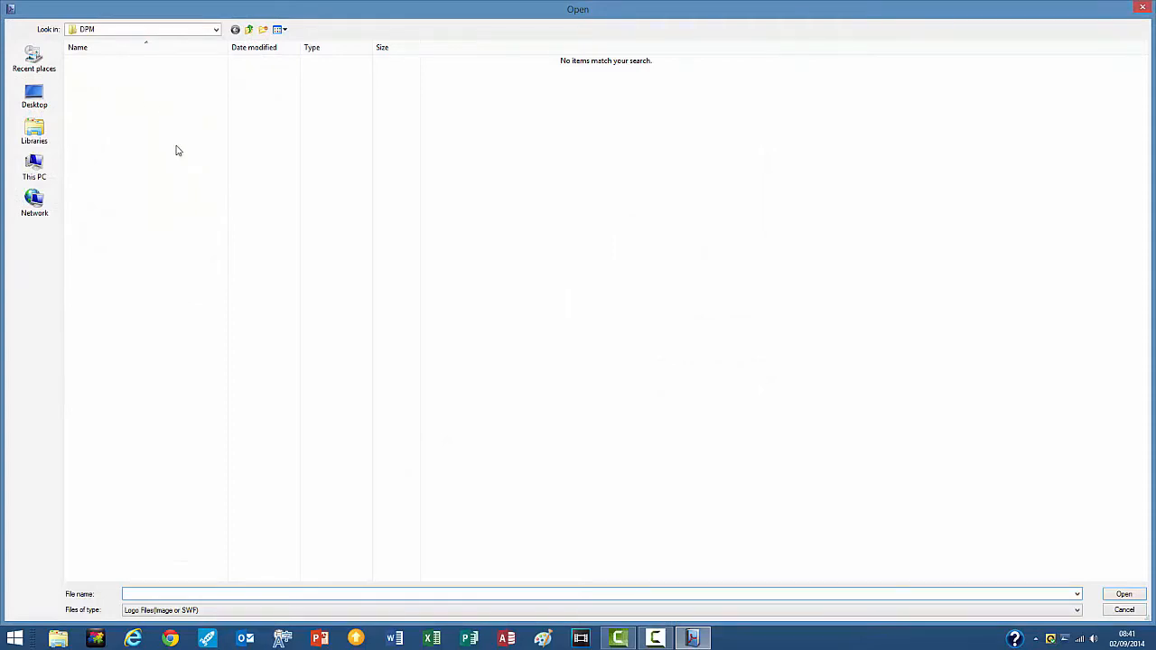
click(248, 30)
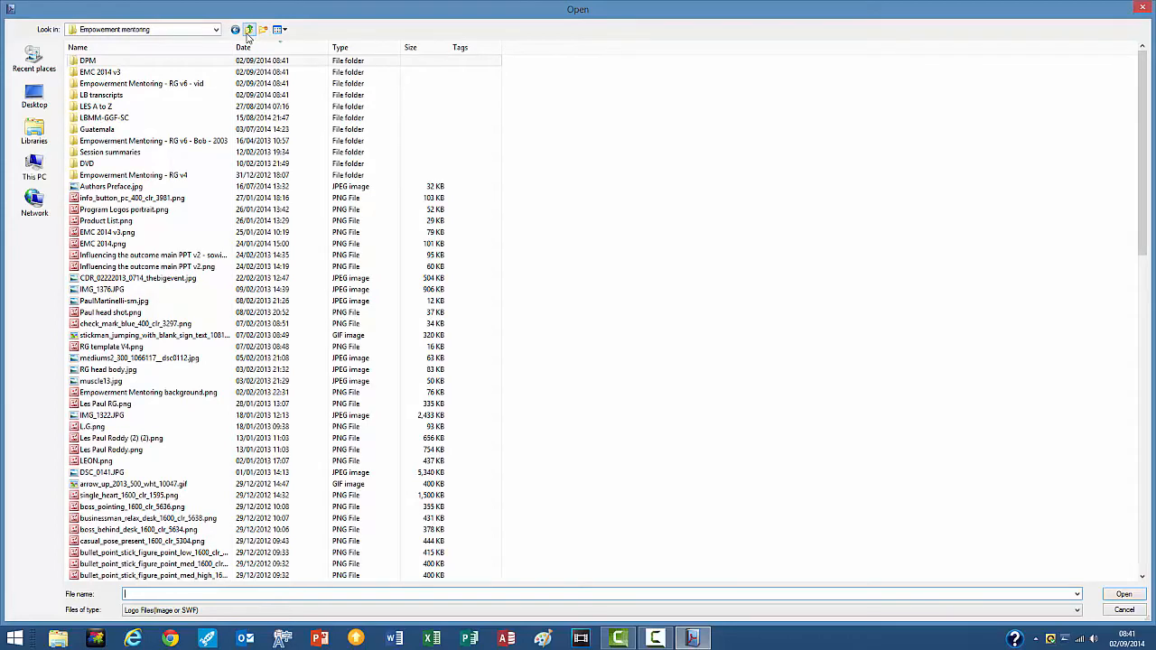
click(248, 32)
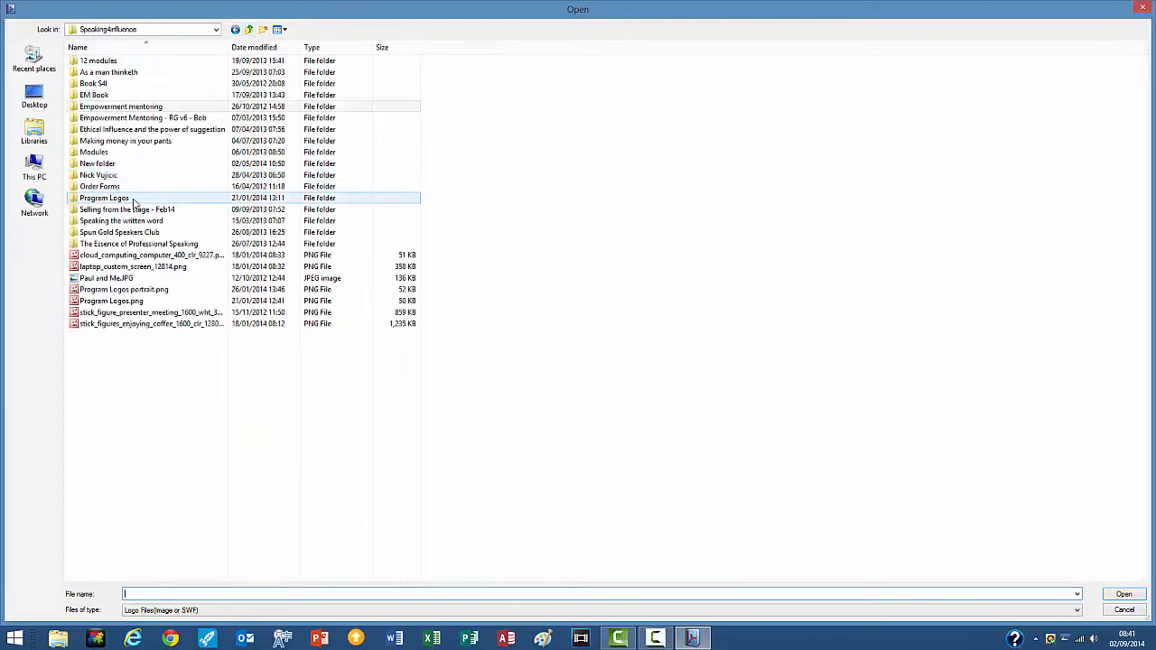
double_click(144, 107)
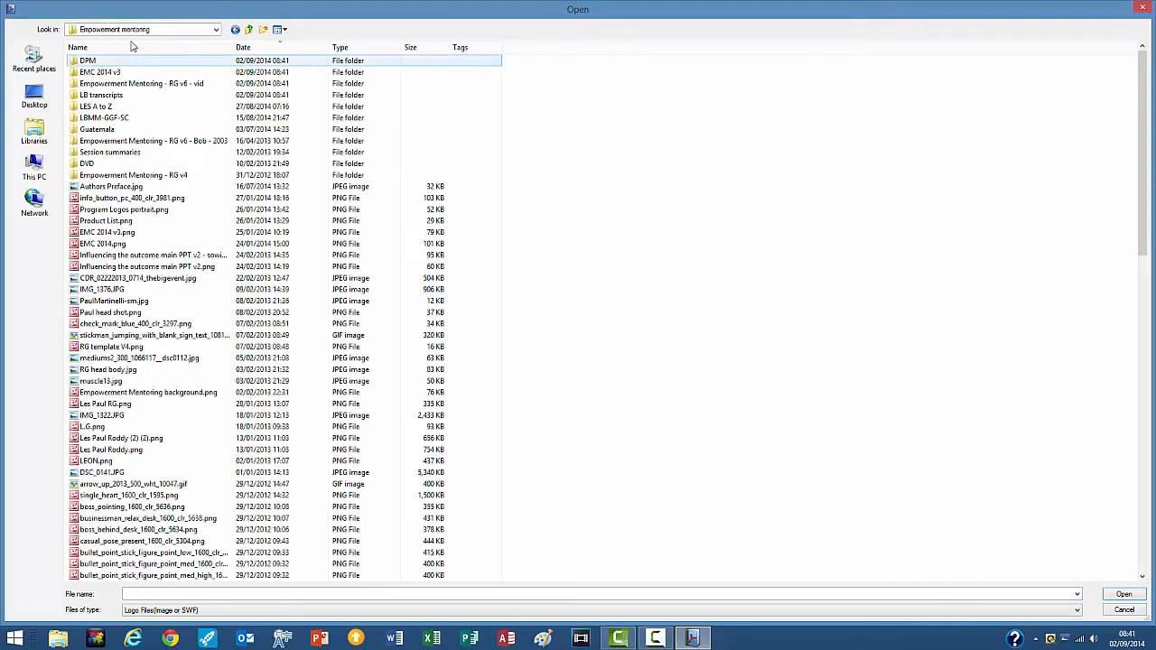
click(120, 84)
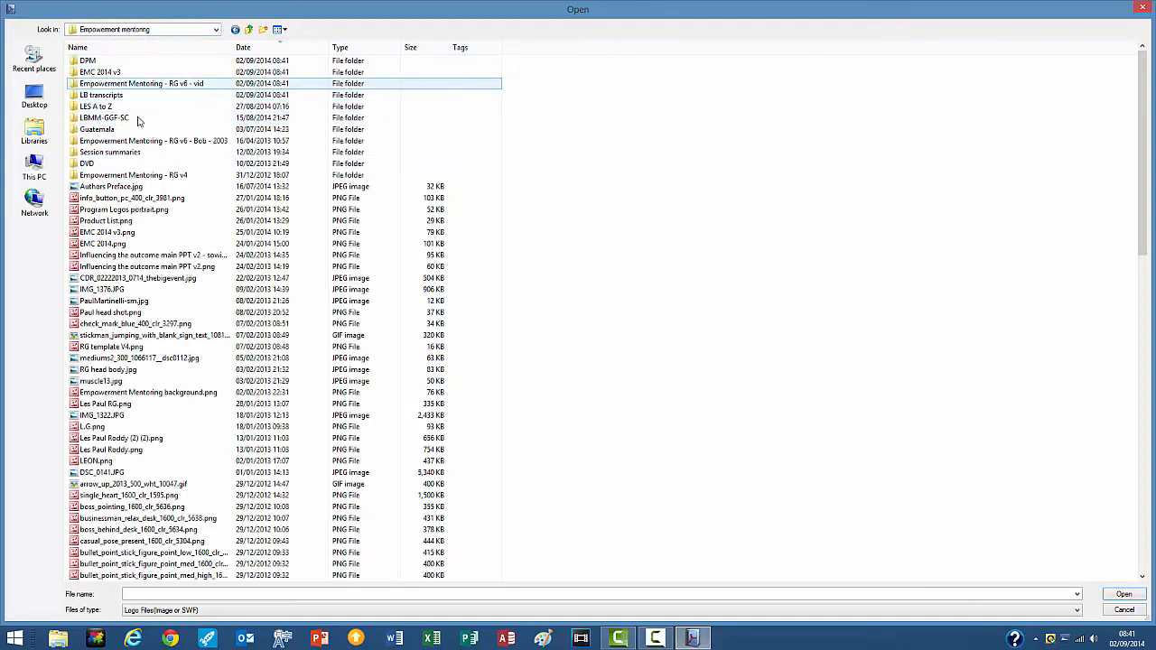
double_click(122, 118)
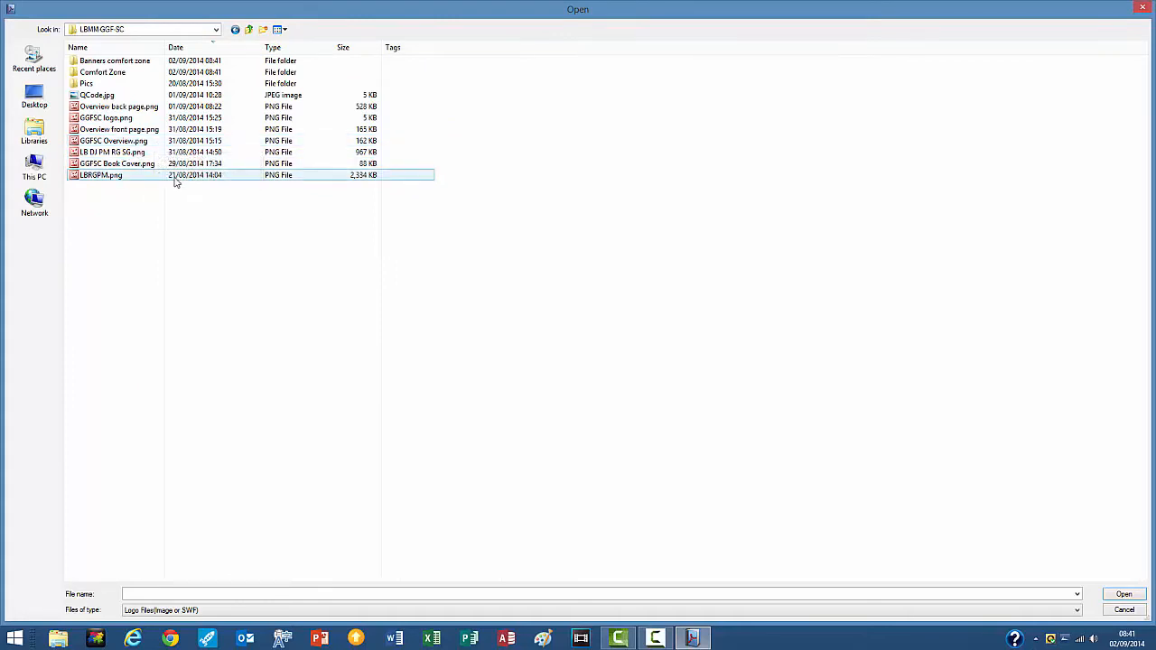
double_click(115, 120)
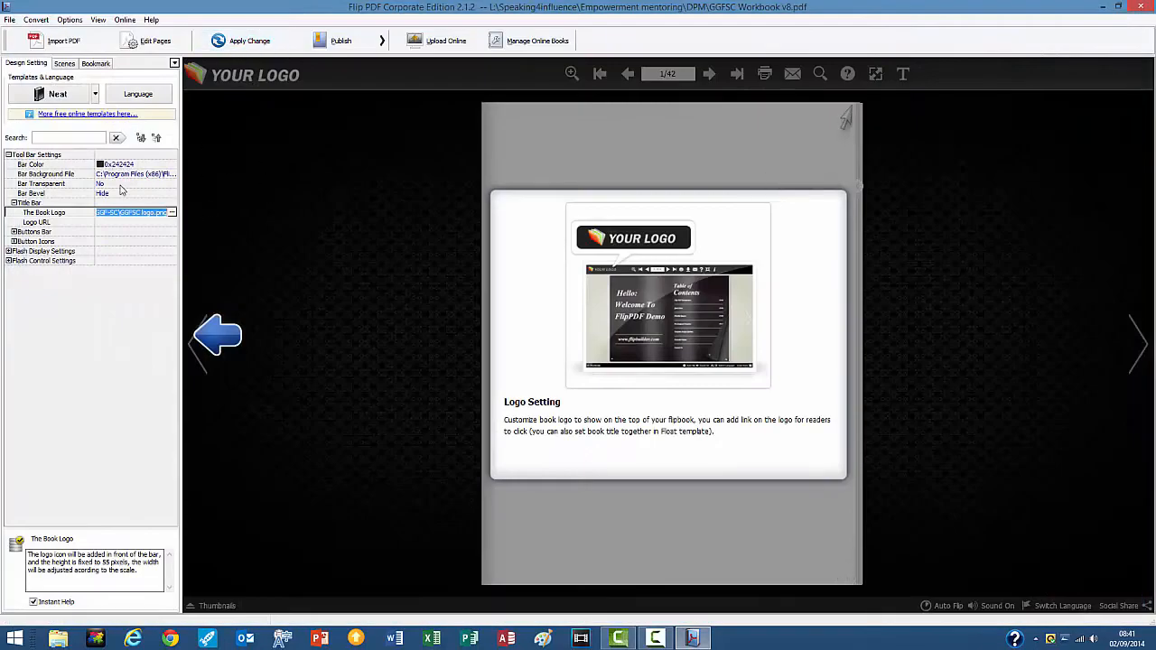
click(241, 41)
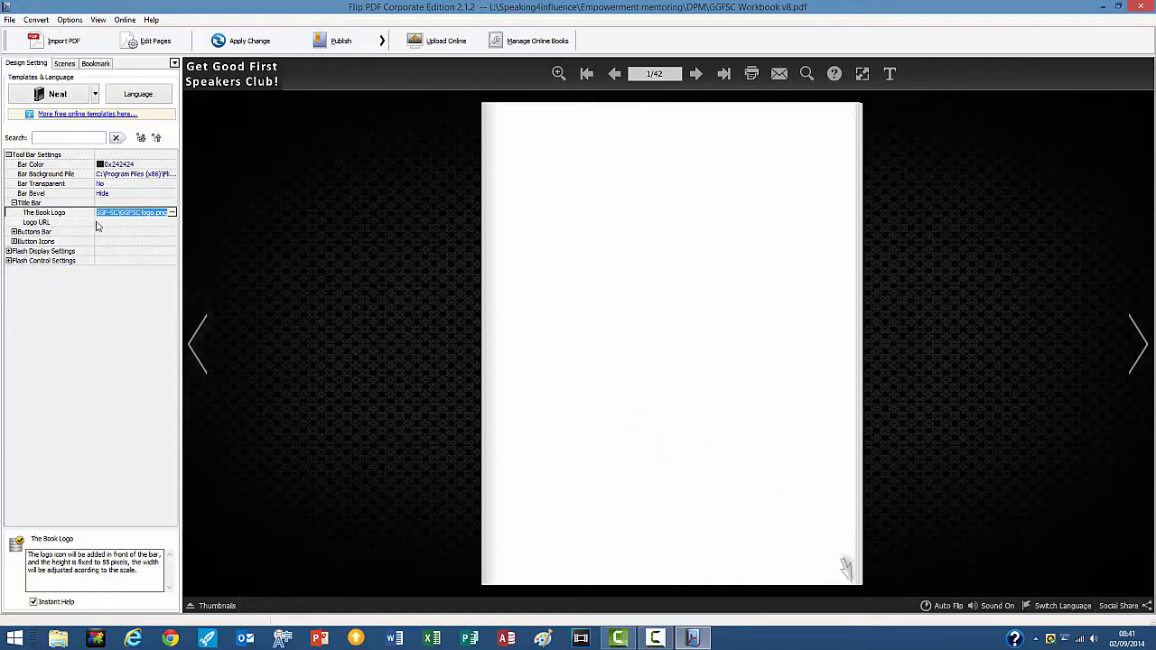
click(234, 80)
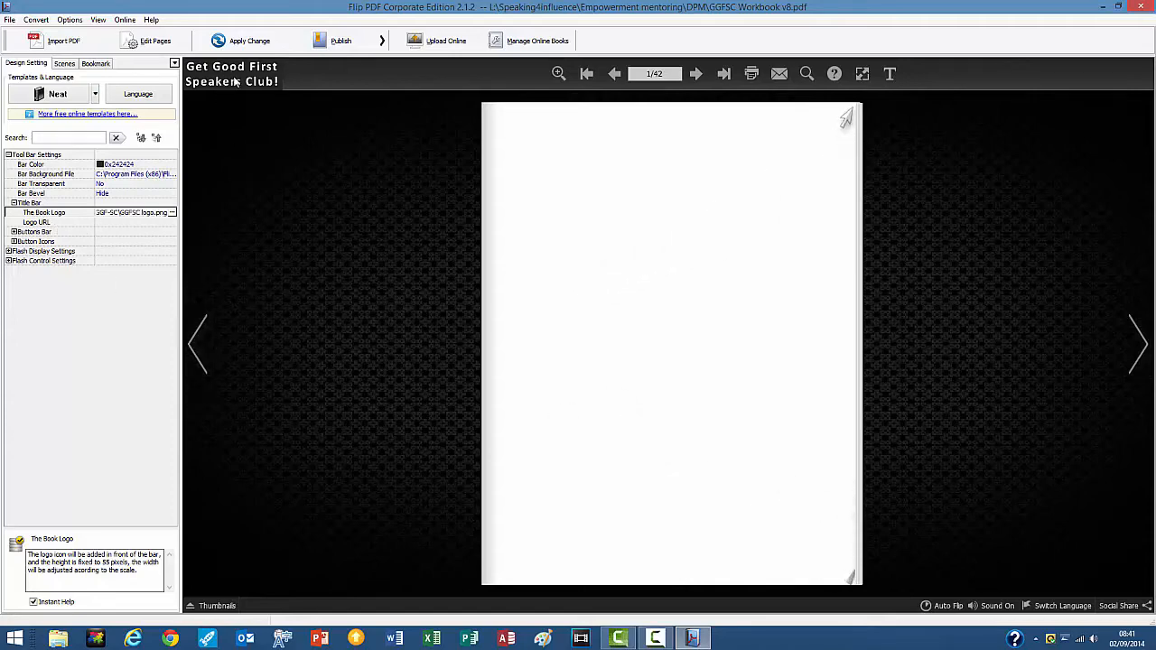
click(134, 222)
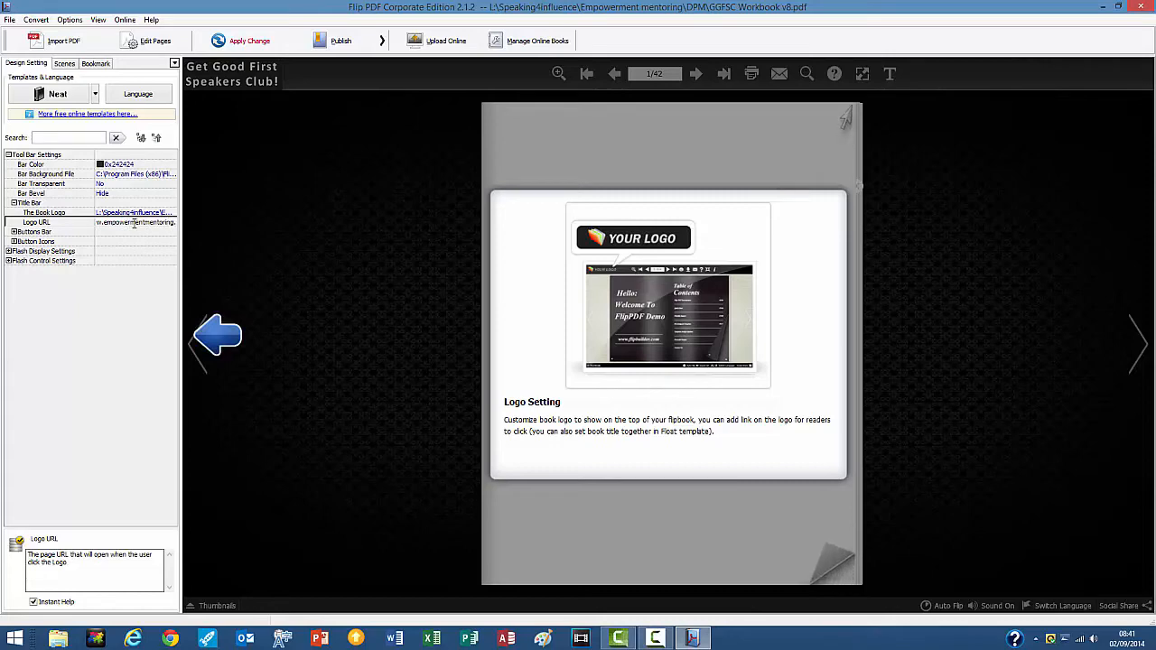
text(com)
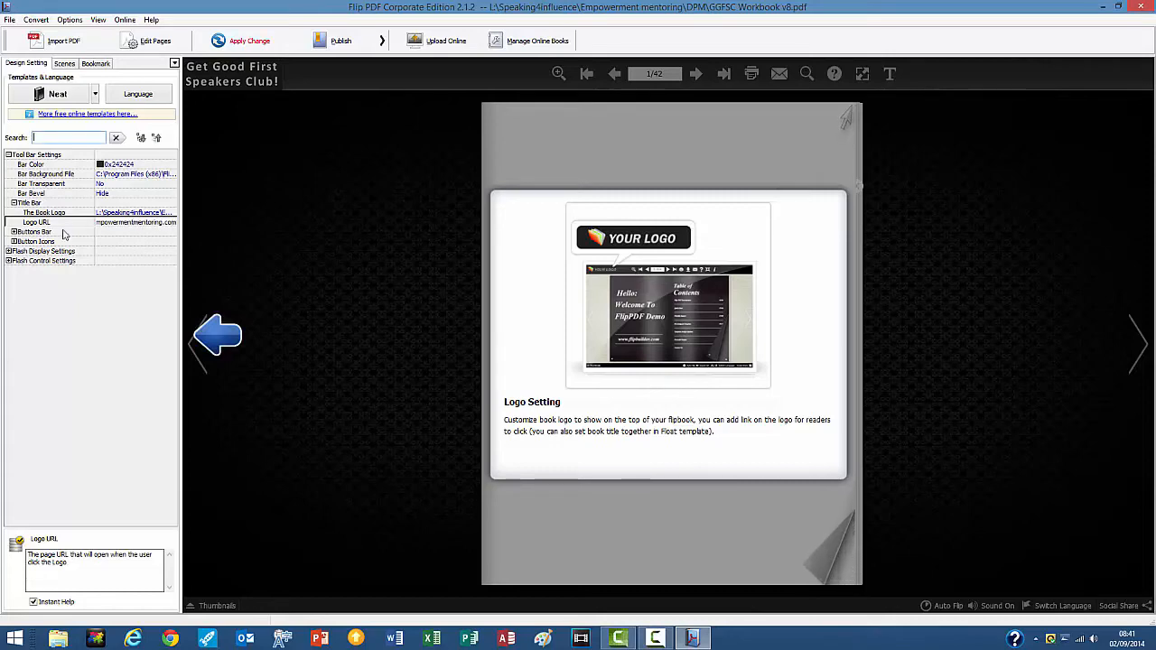
click(235, 42)
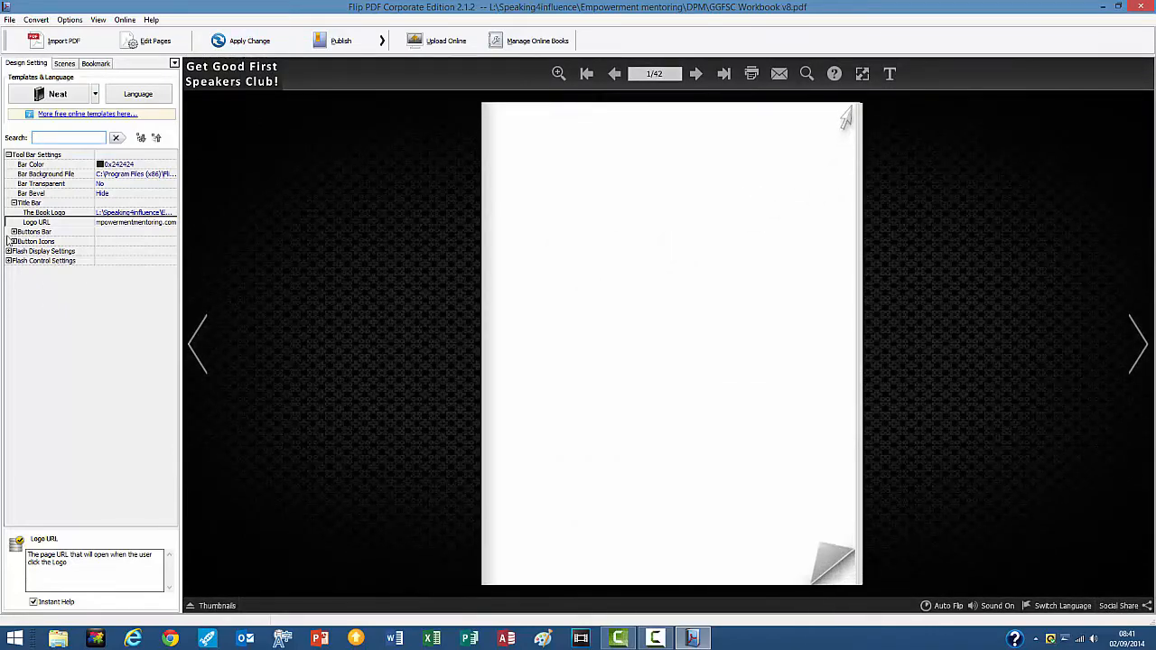
Look through the home and about button settings of the buttons bar, and set the Help Button to Hide.
click(13, 232)
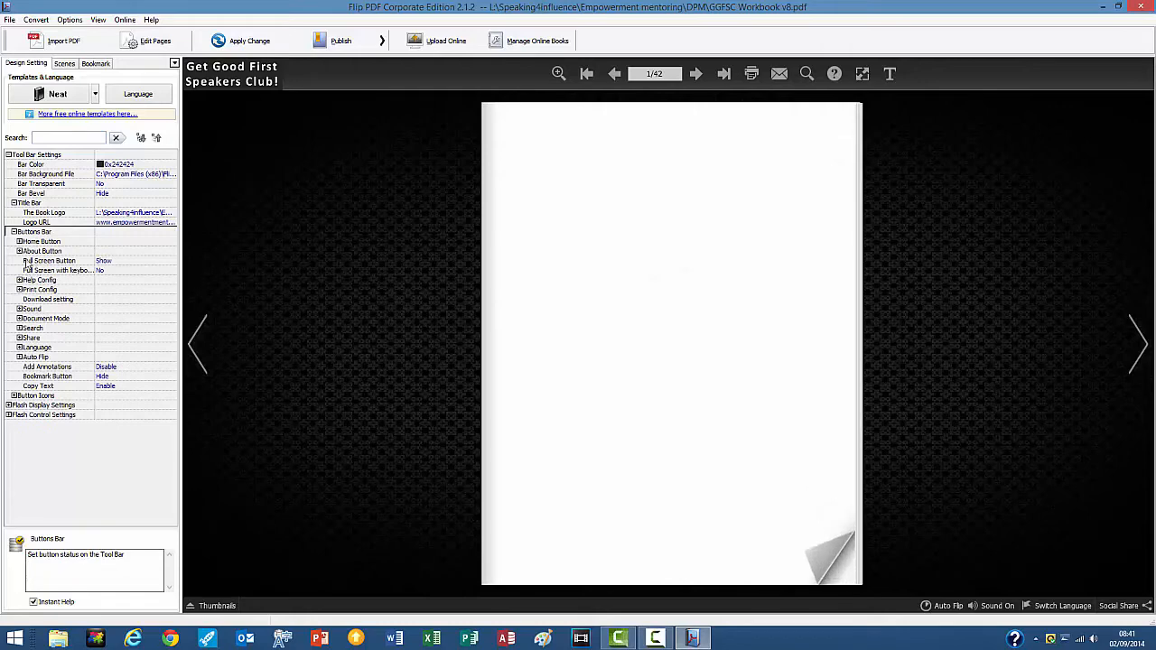
click(20, 241)
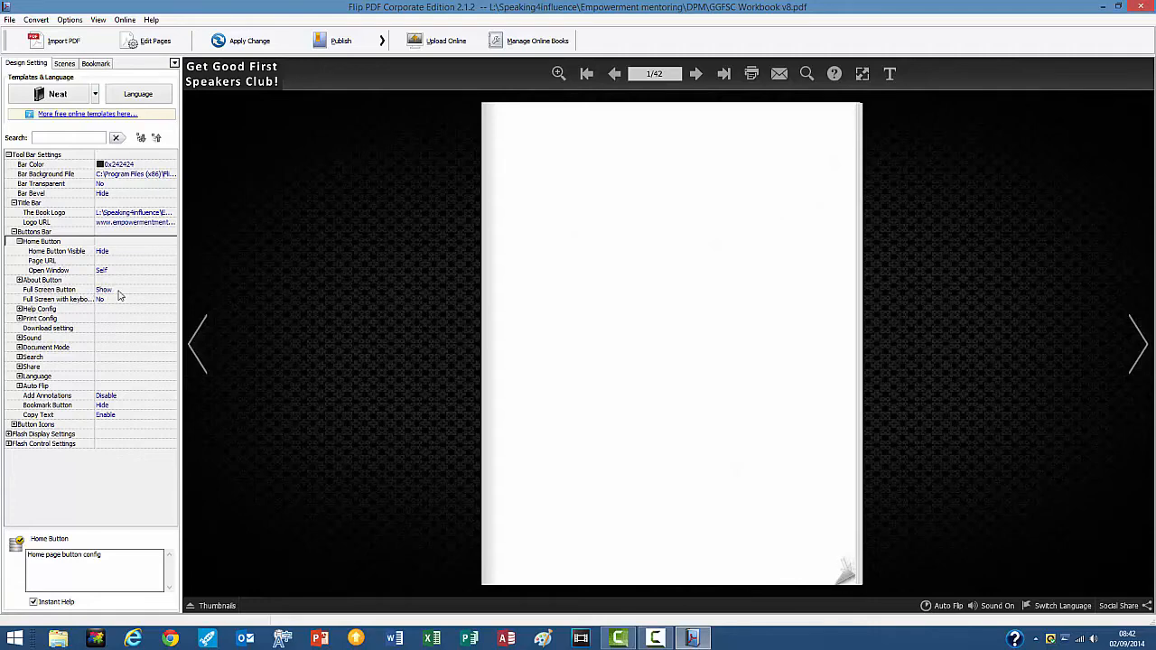
double_click(44, 281)
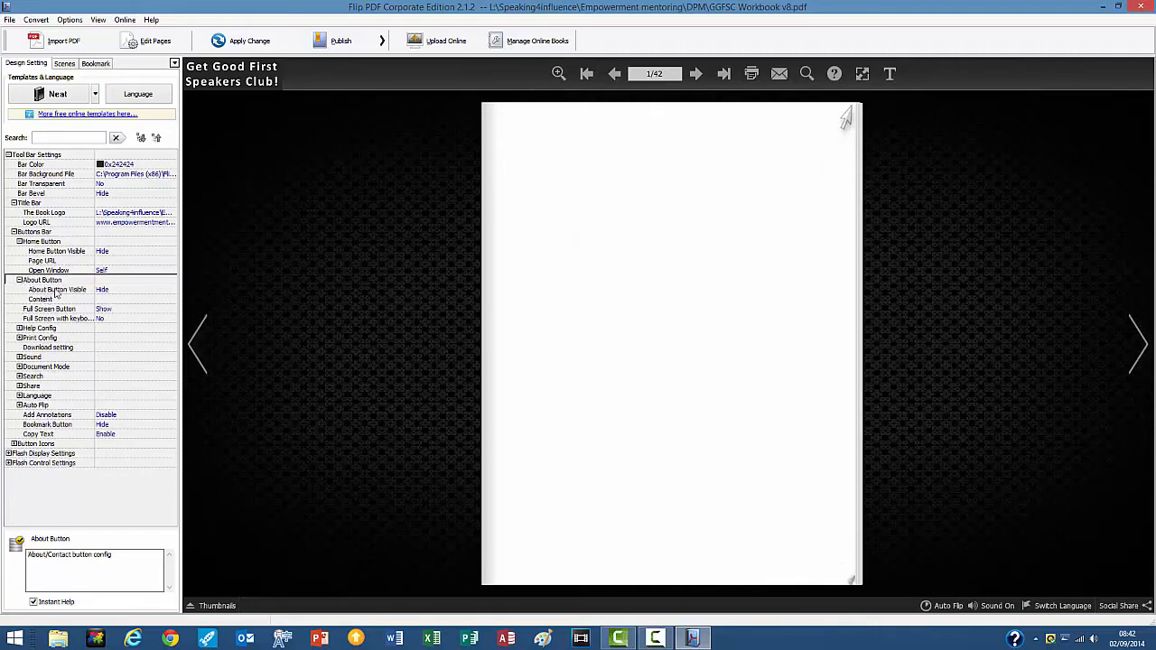
click(19, 329)
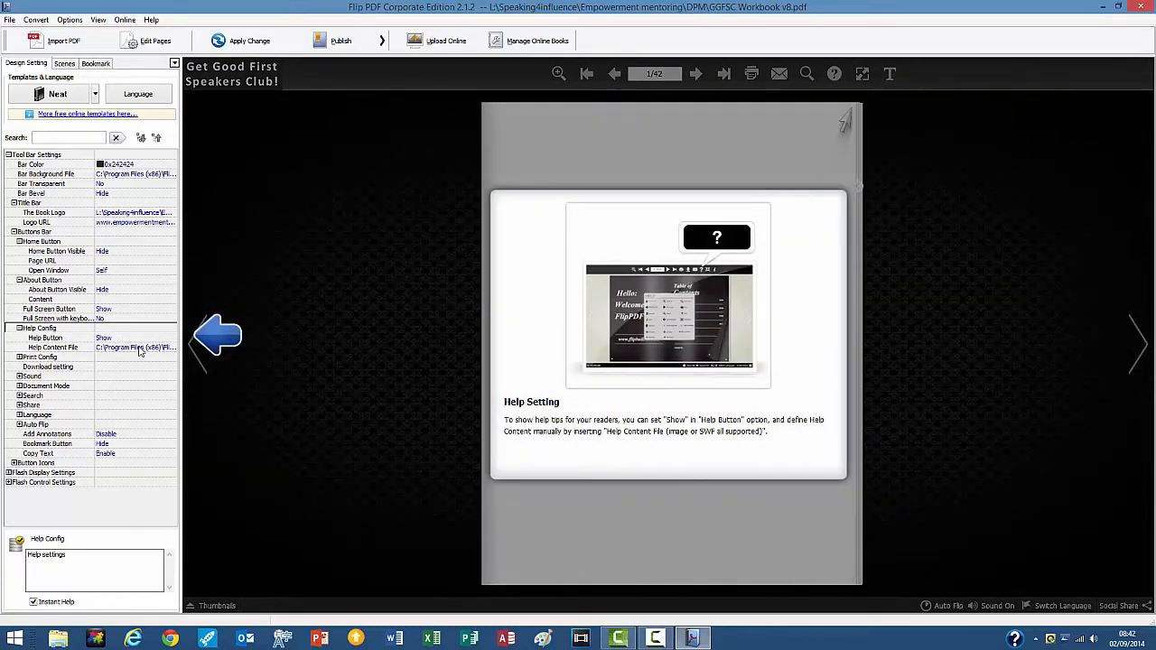
click(109, 339)
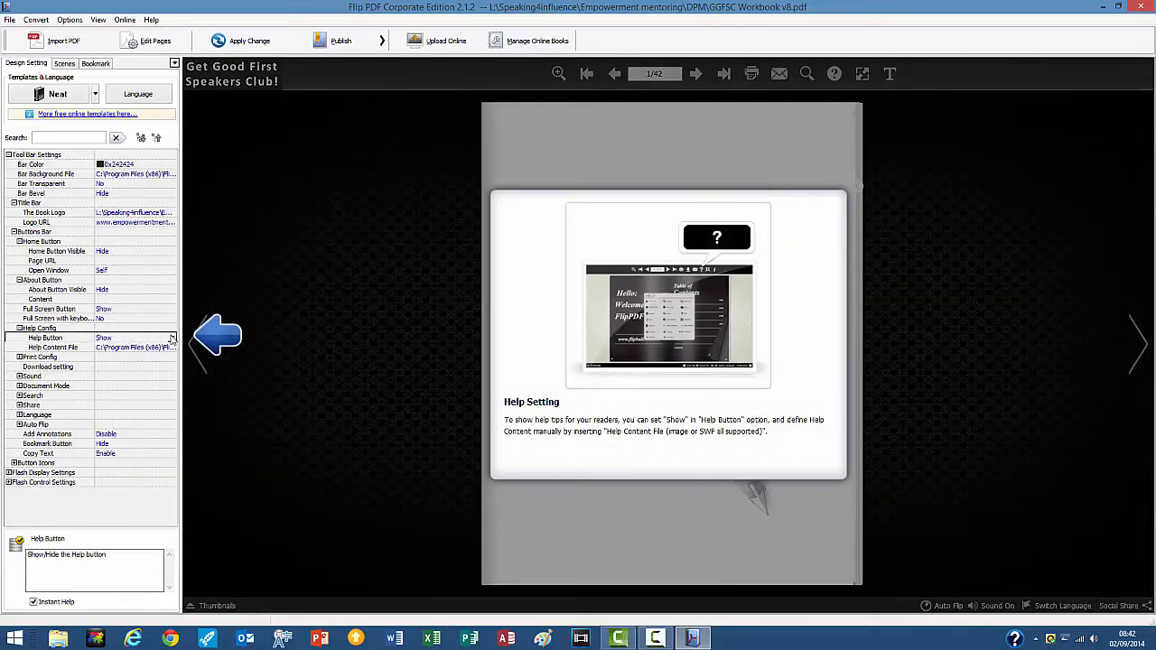
click(173, 338)
click(137, 357)
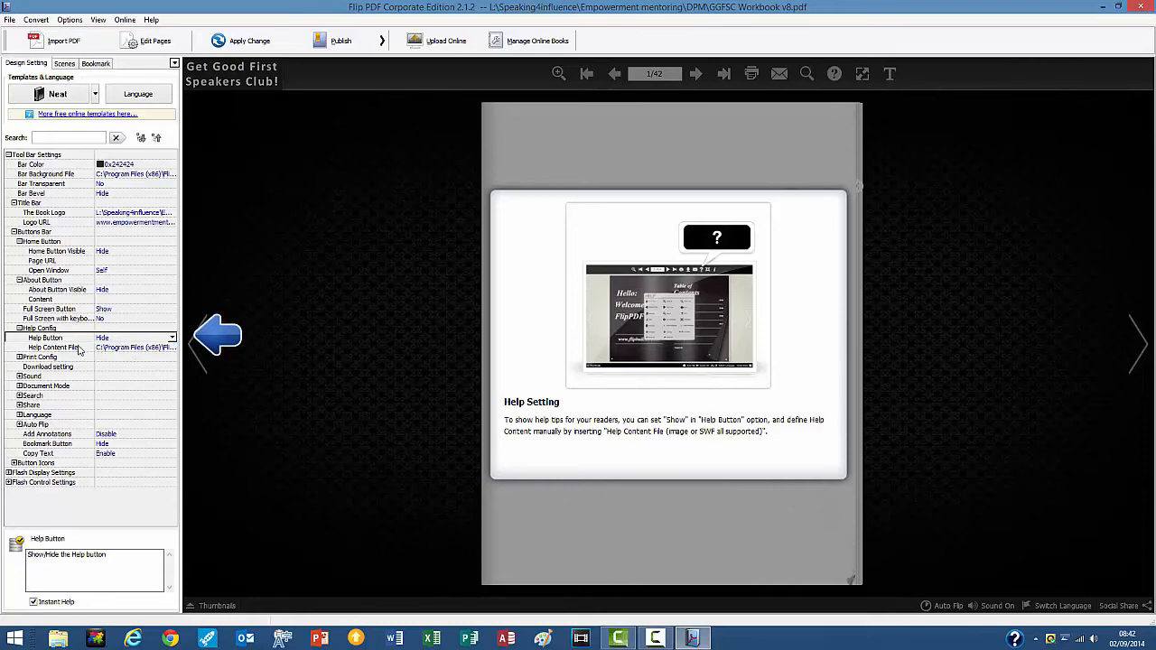
Set both the Share Button and the Social Share Button to Hide in the share settings.
click(20, 405)
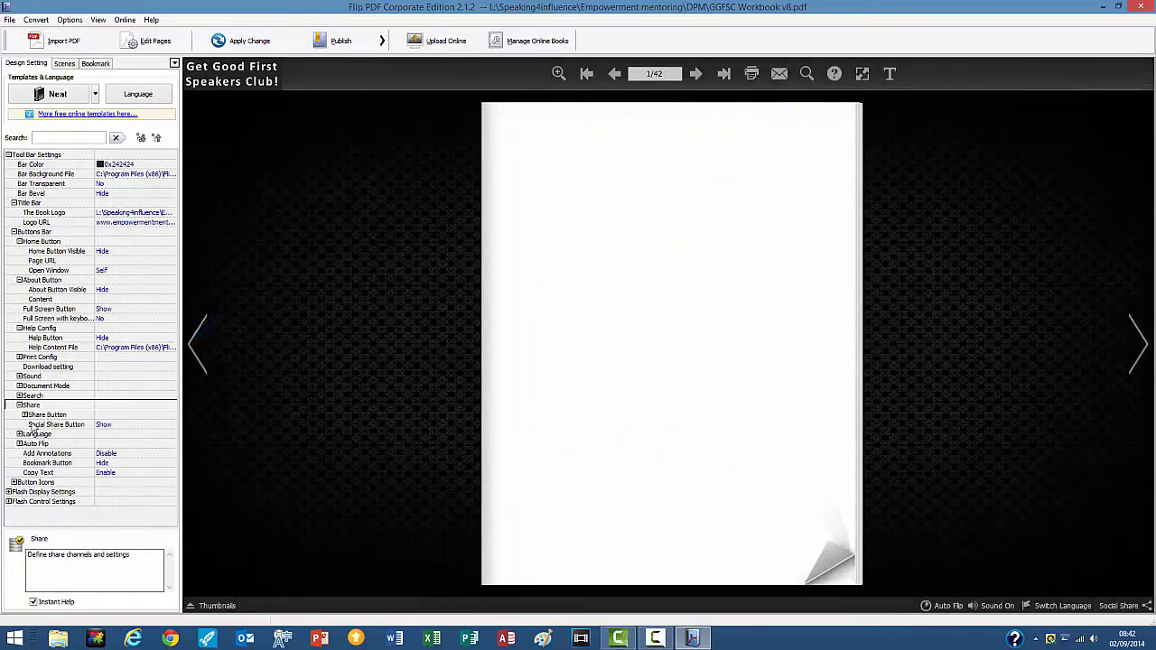
click(41, 416)
click(111, 426)
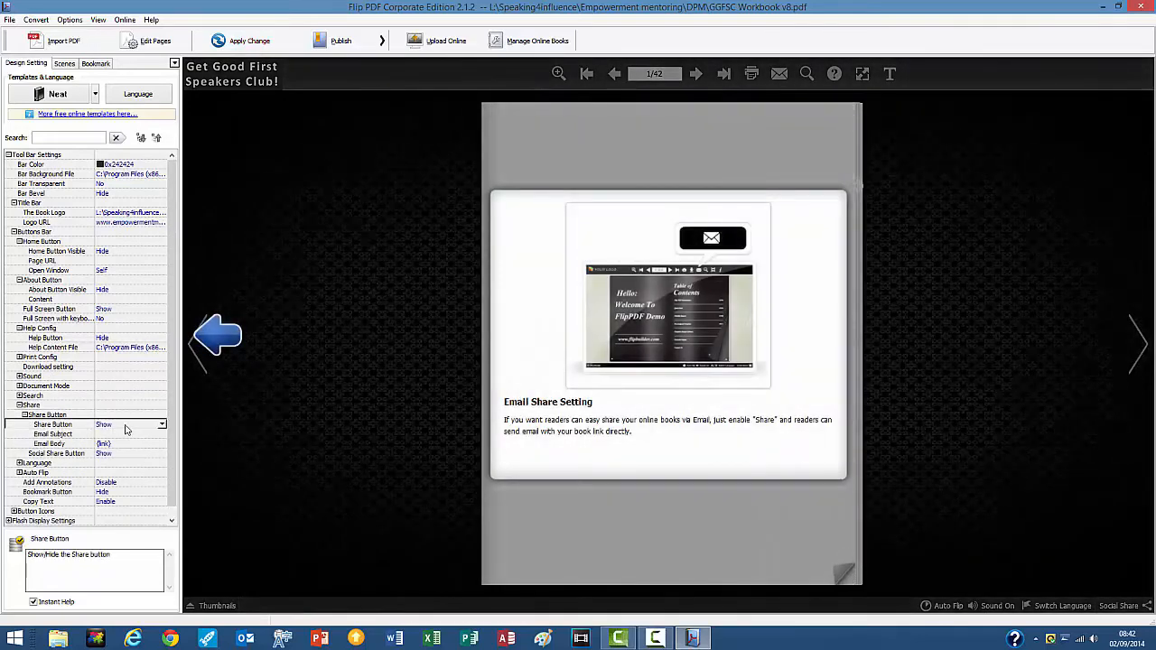
click(163, 425)
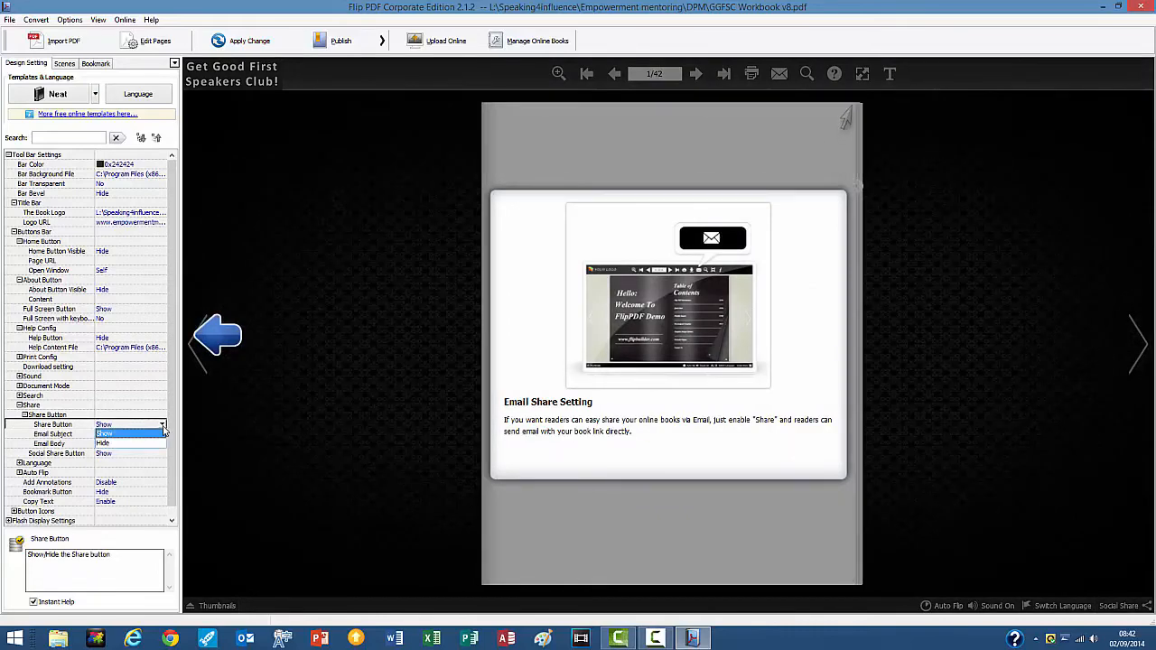
click(110, 445)
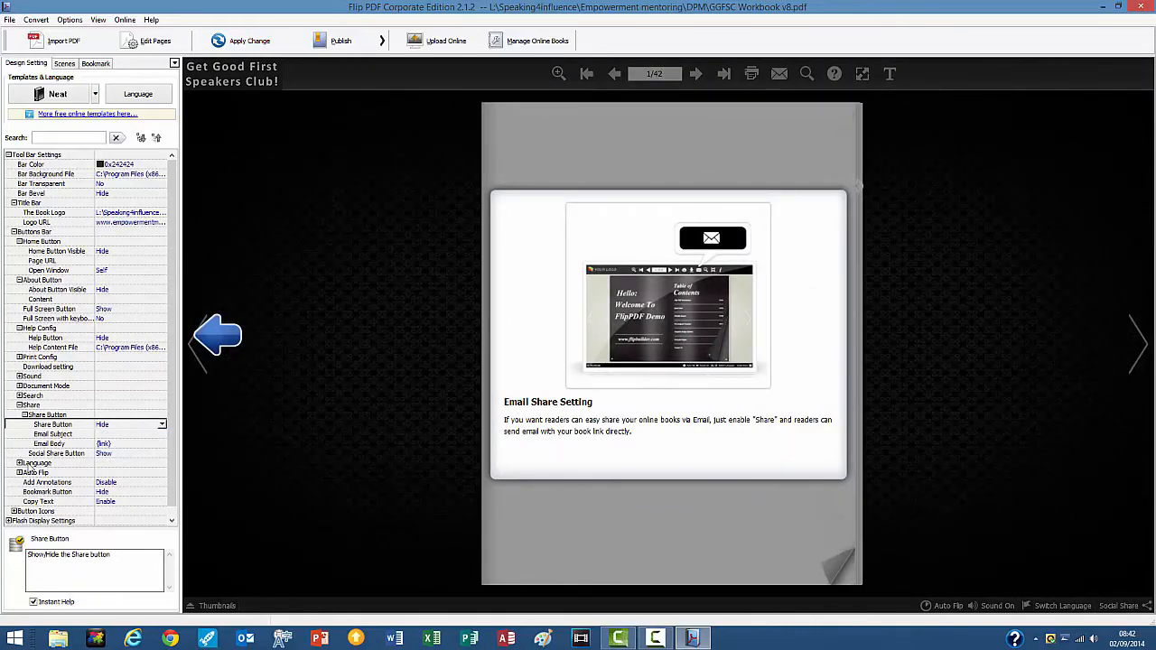
click(104, 453)
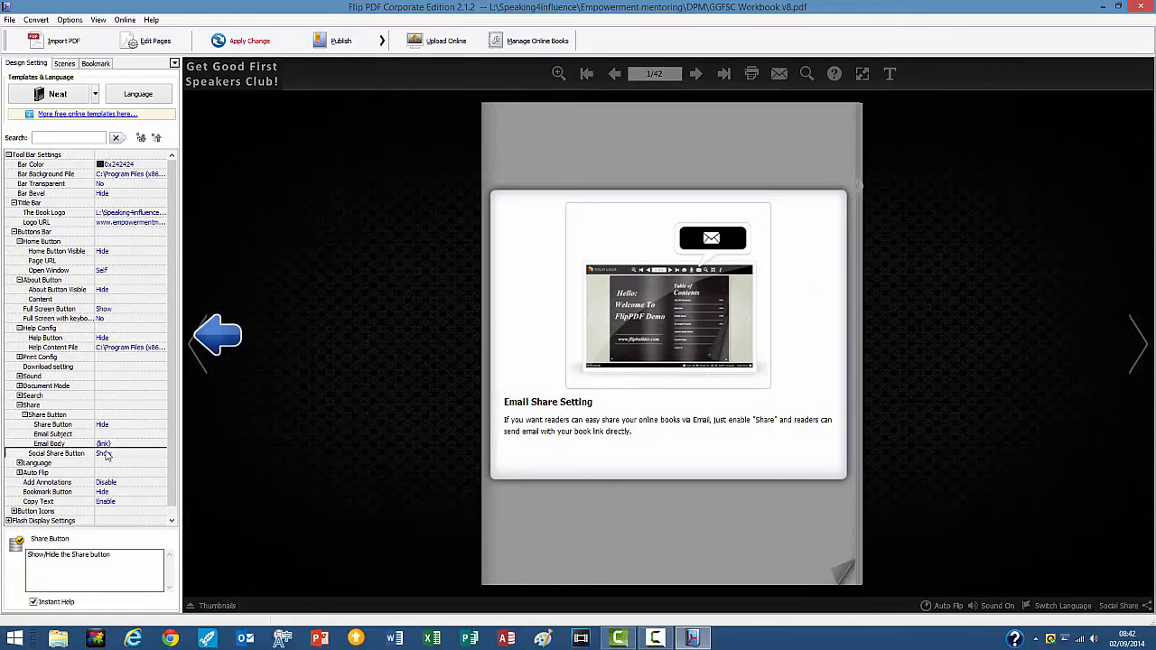
click(162, 453)
click(120, 472)
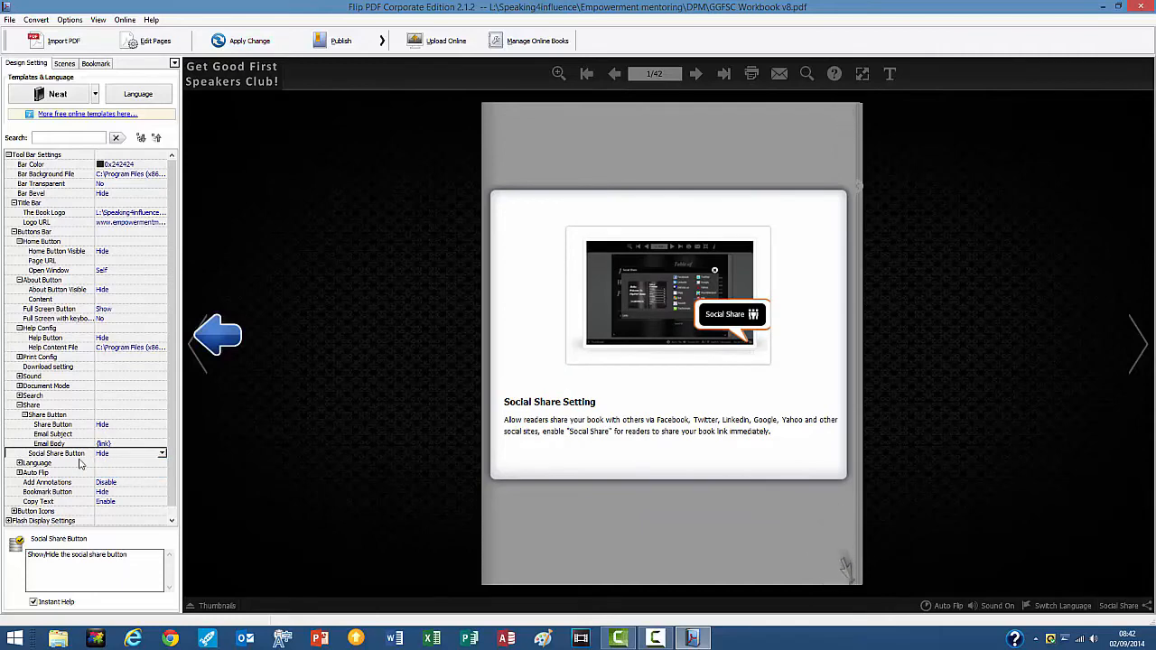
Set the language's Switchable option to No and apply the changed toolbar settings to the preview.
click(19, 465)
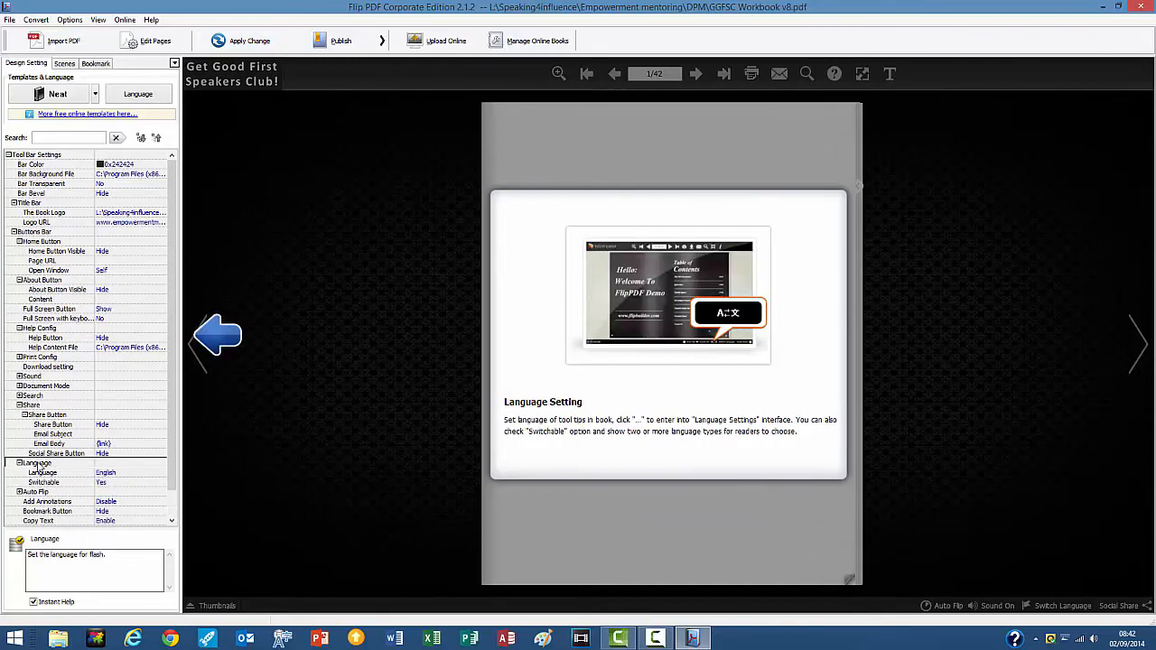
click(112, 483)
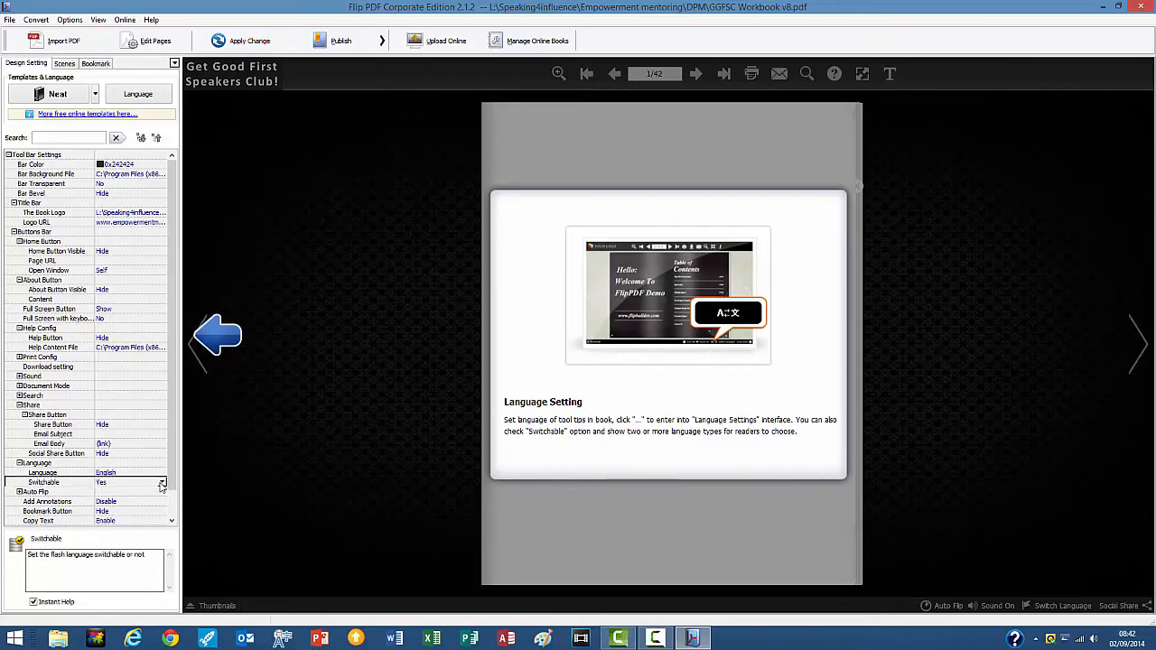
click(163, 483)
click(121, 501)
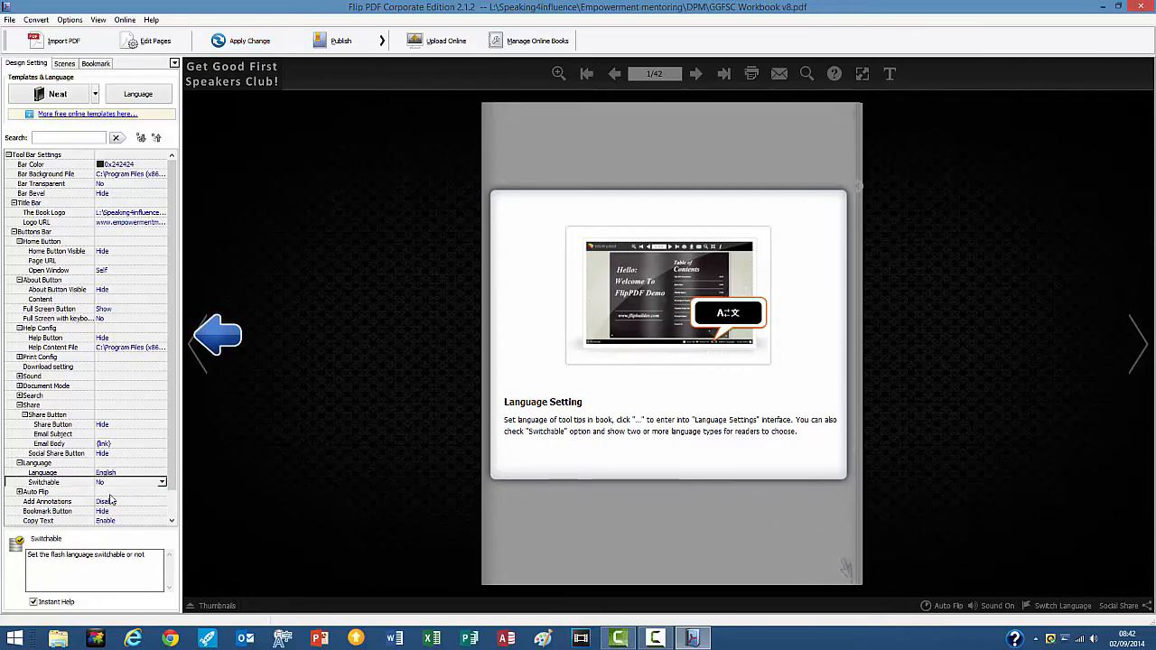
click(242, 42)
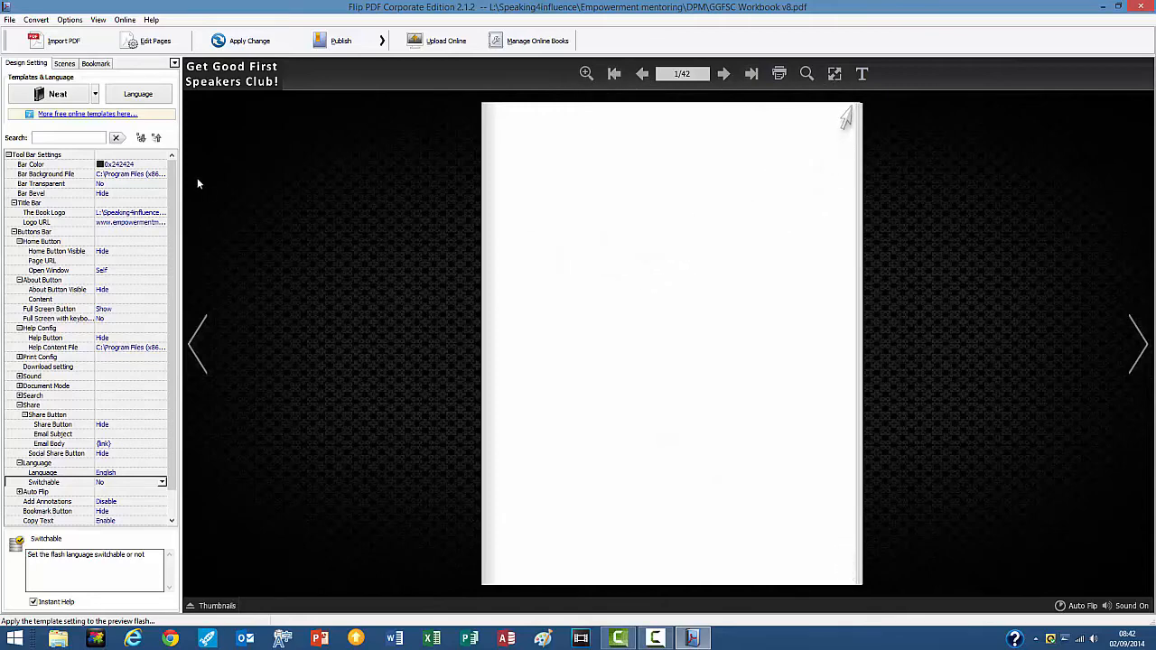
Insert an image on page 1 in the page editor, using GGFSC Book Cover.png from the LBMM-GGF-SC folder.
click(156, 41)
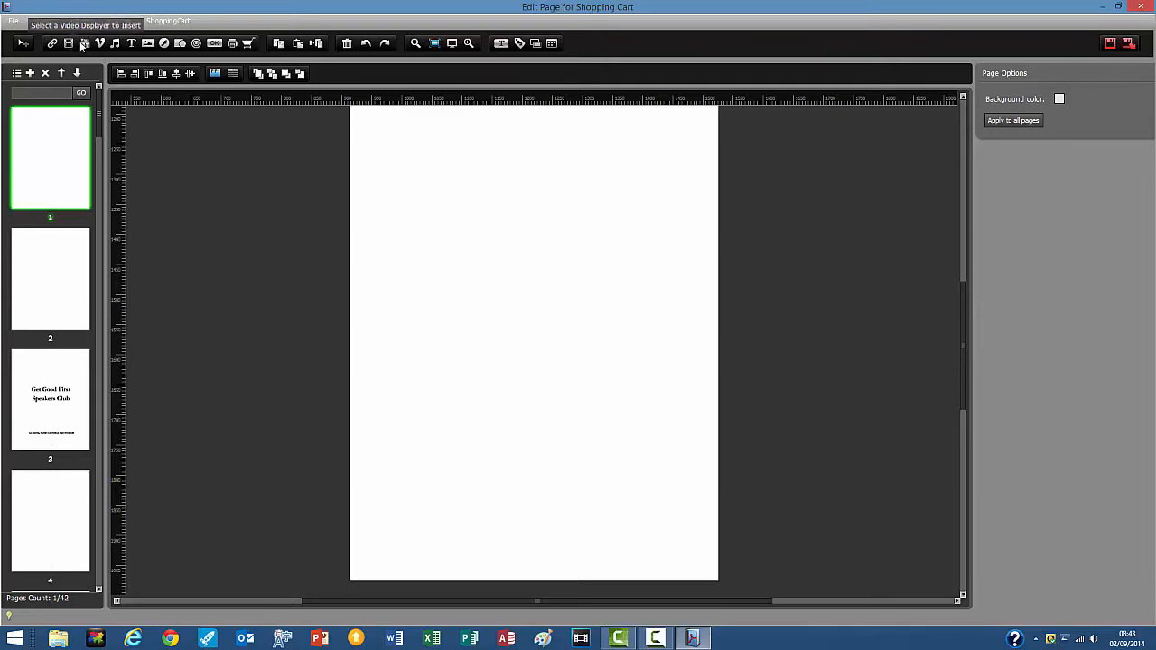
click(148, 43)
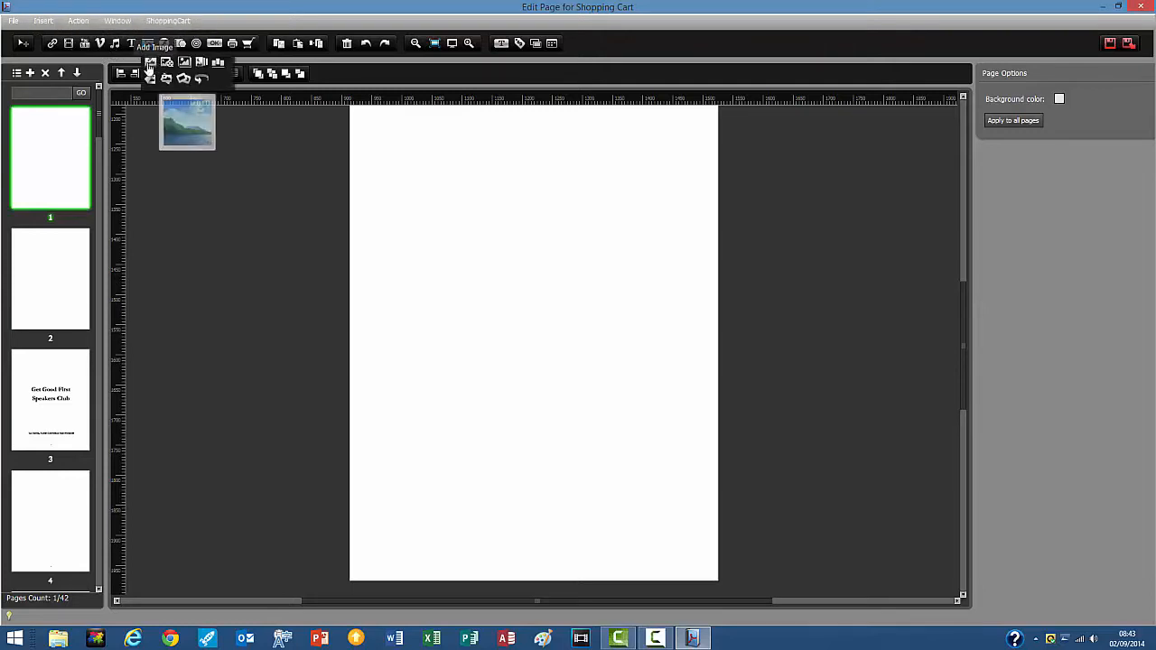
drag(366, 120, 575, 343)
click(1027, 109)
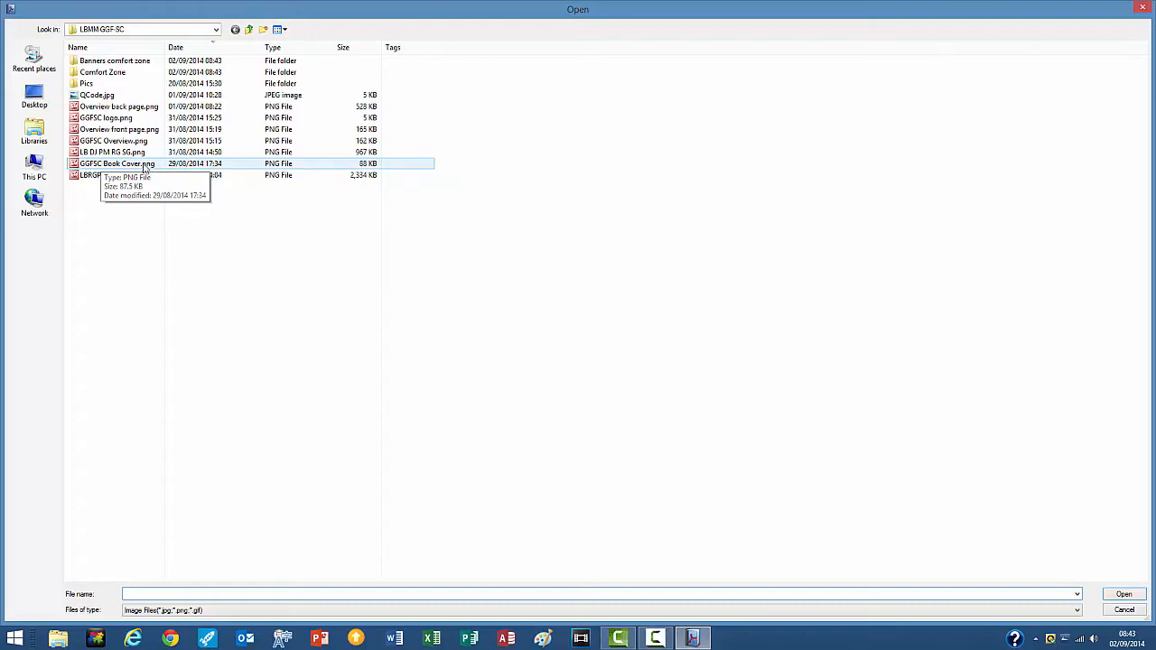
double_click(140, 167)
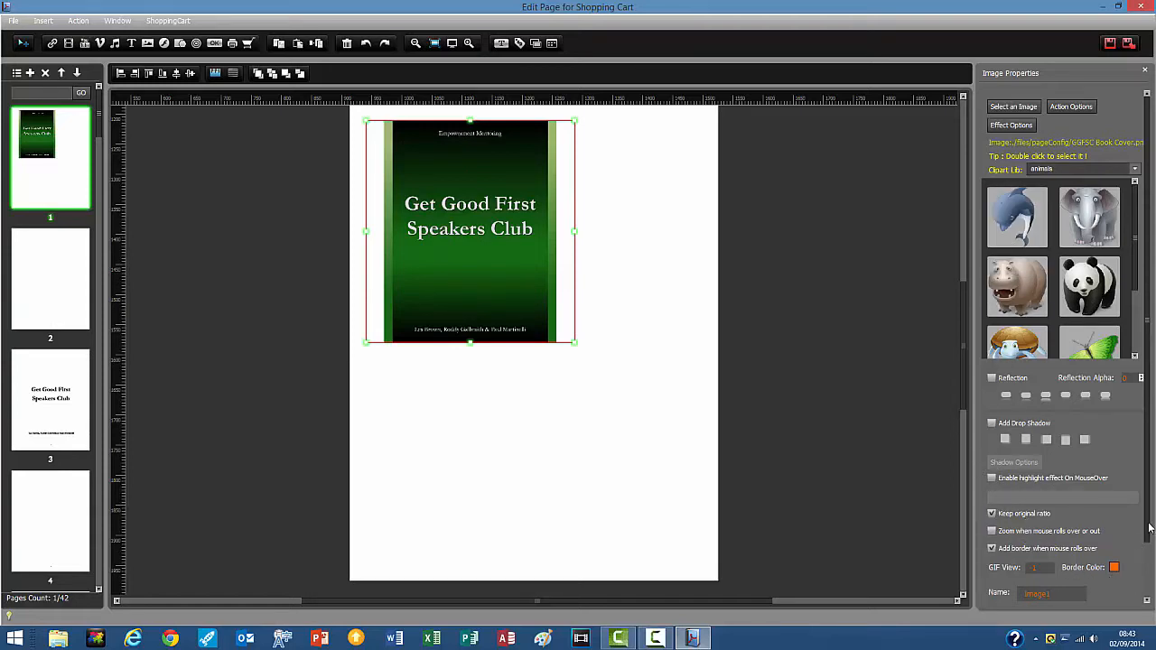
Position the cover image at X 0 and Y 0 and enlarge it to fill the whole of page 1.
drag(1149, 529, 1153, 547)
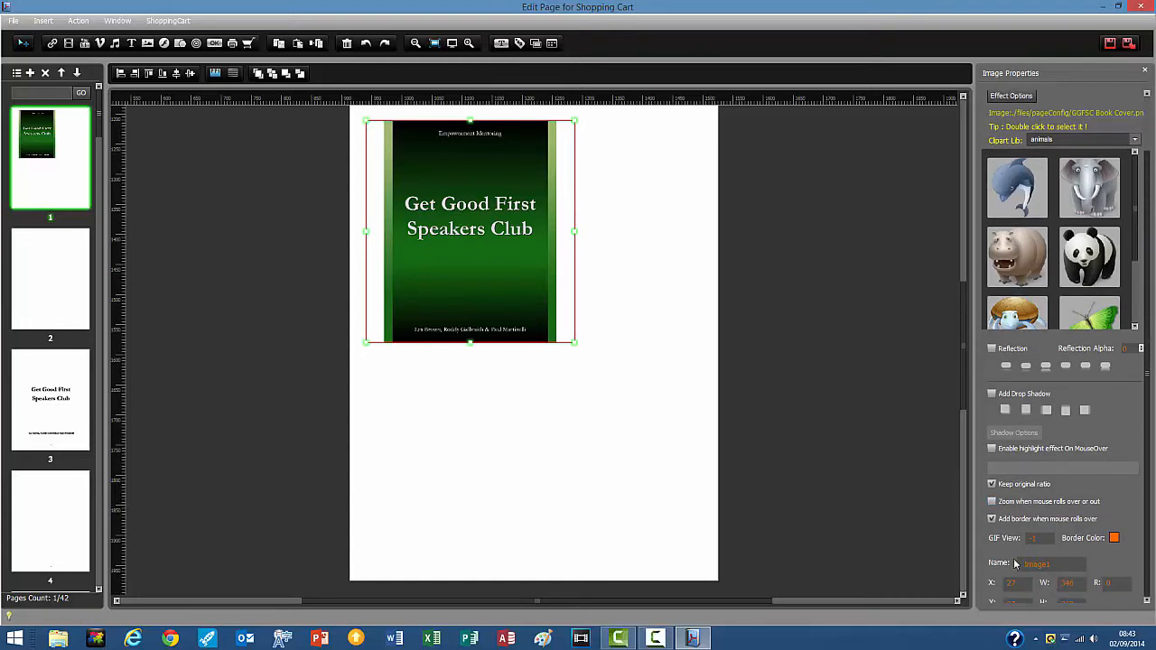
click(1147, 603)
text(0)
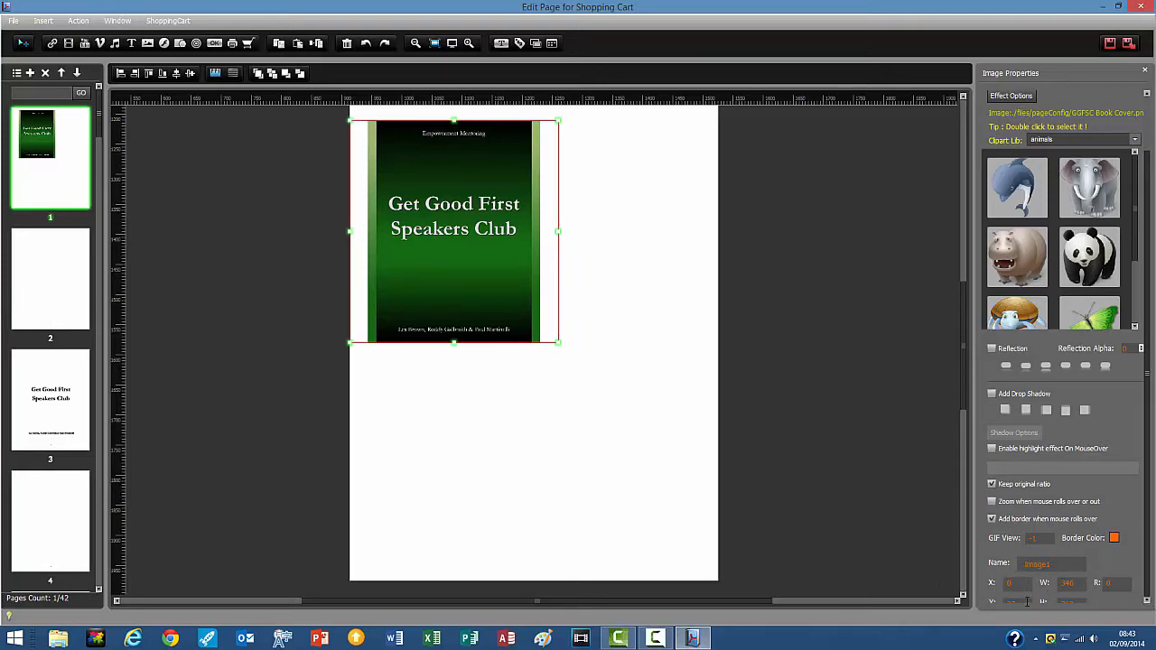
drag(1028, 601, 993, 603)
text(0)
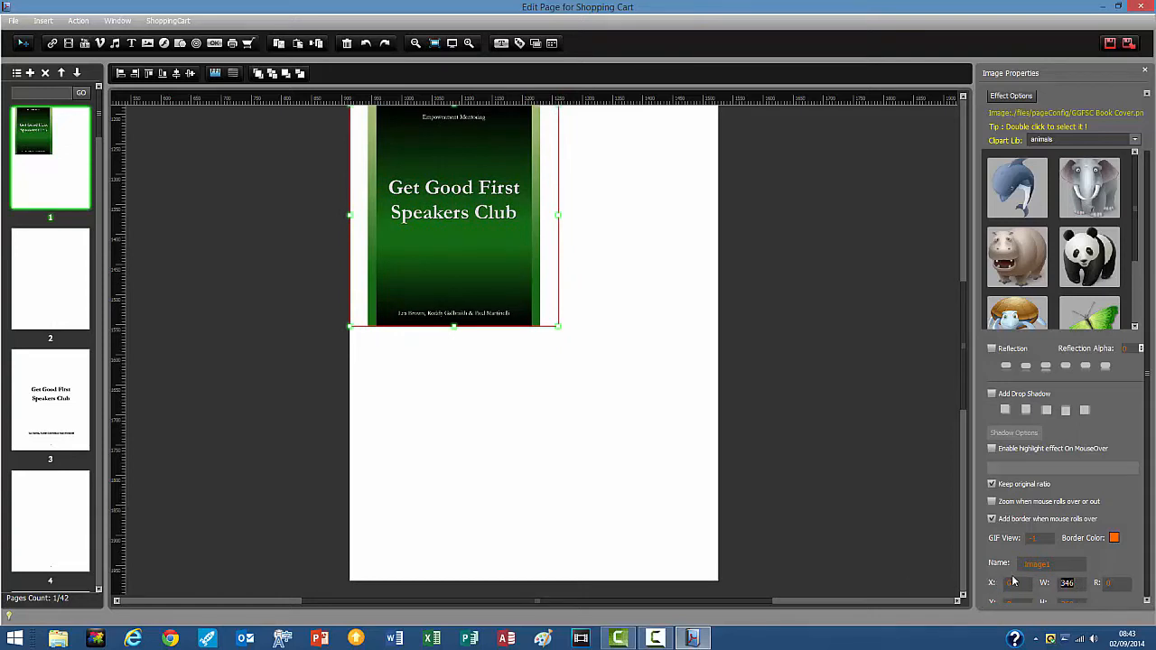
drag(560, 322, 720, 581)
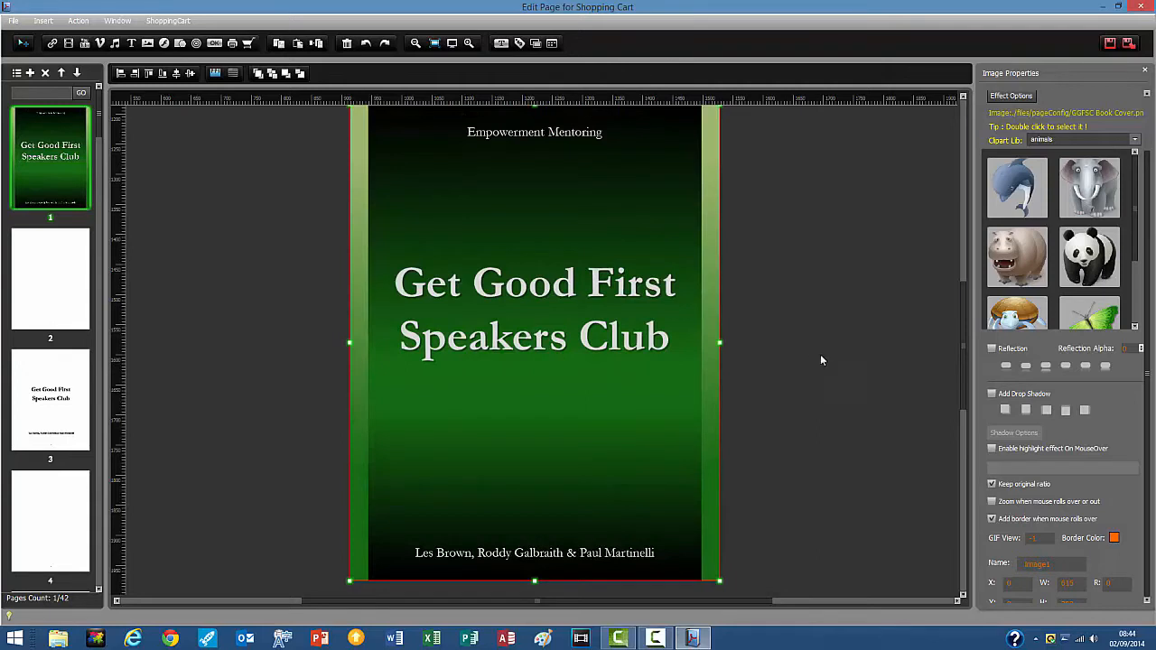
click(414, 43)
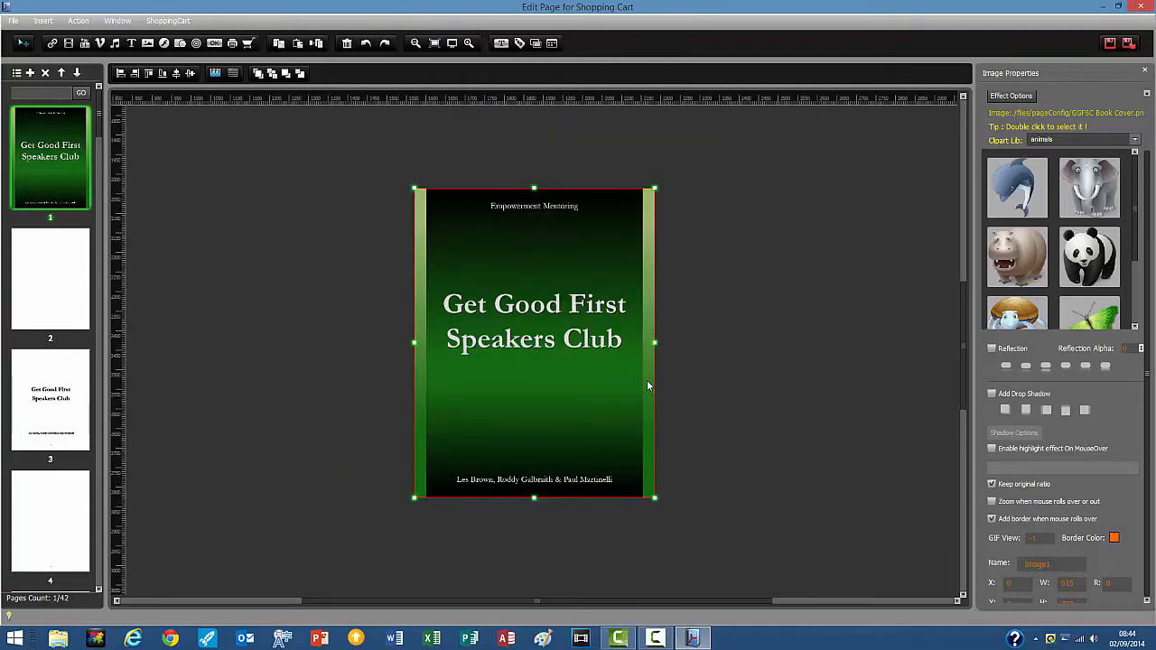
Turn off the cover image's mouse-rollover border and save the page edits, checking the front cover in the flipbook preview.
click(993, 520)
click(1128, 43)
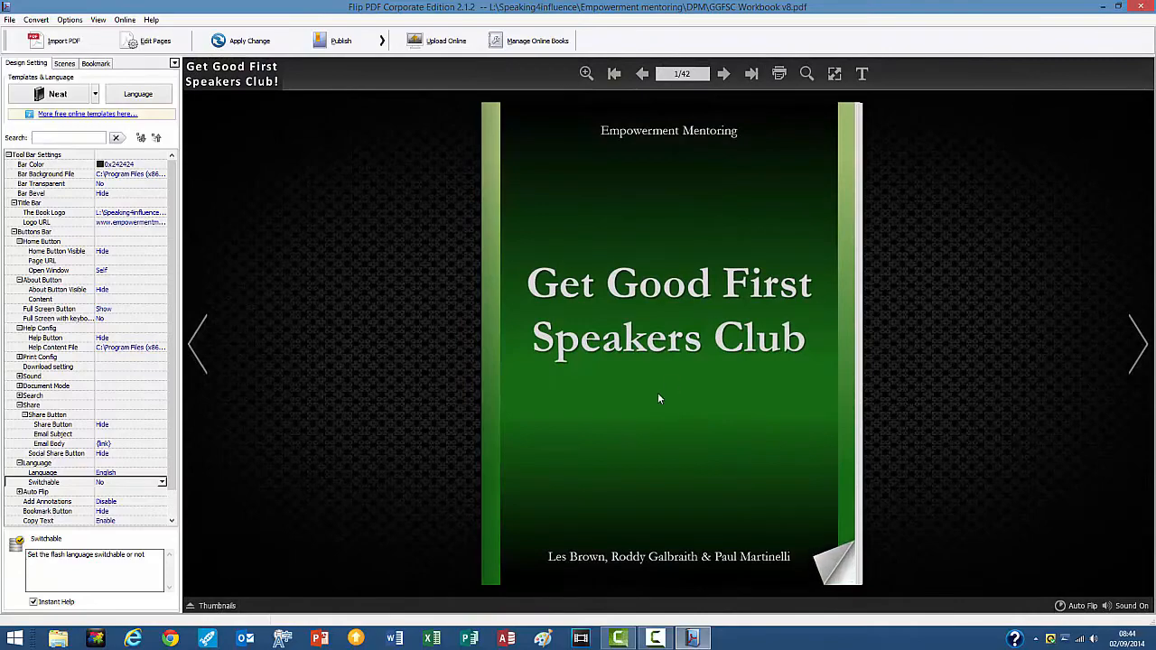
click(1131, 352)
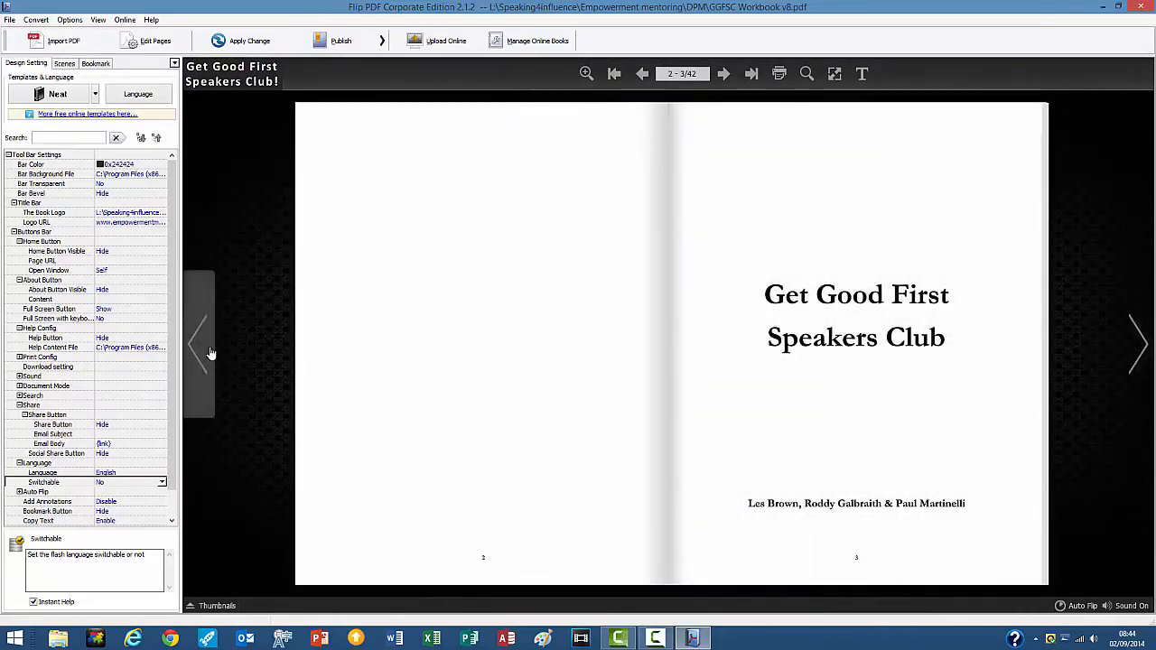
click(207, 349)
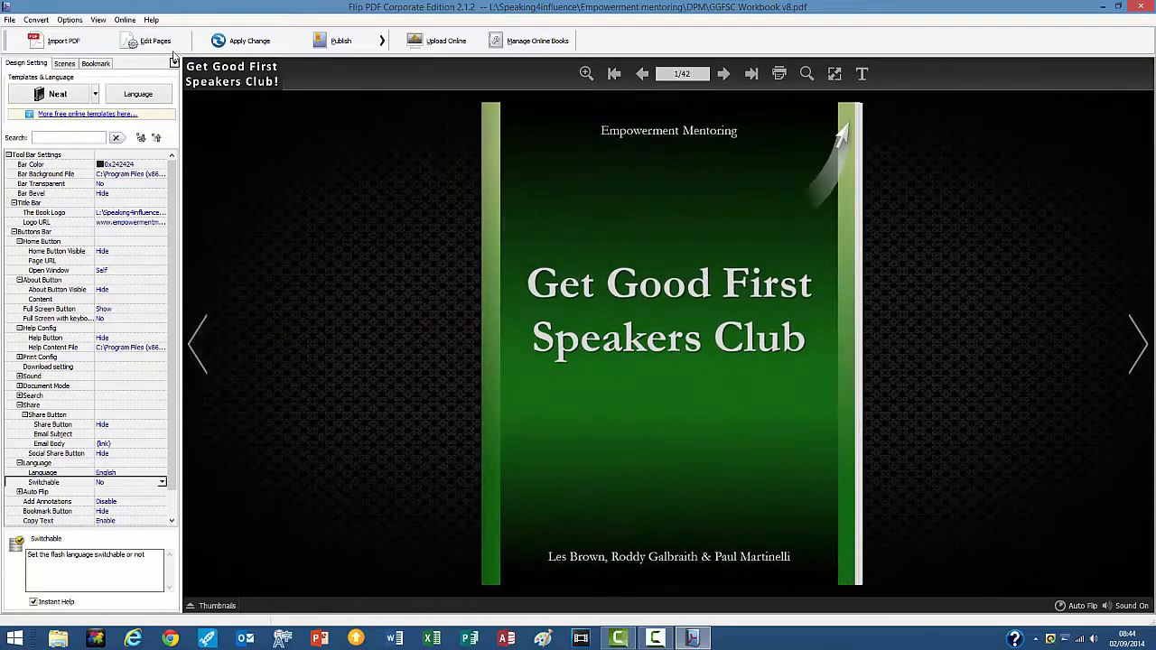
Insert the image Overview back page.png on page 42, the last page, in the page editor.
click(156, 40)
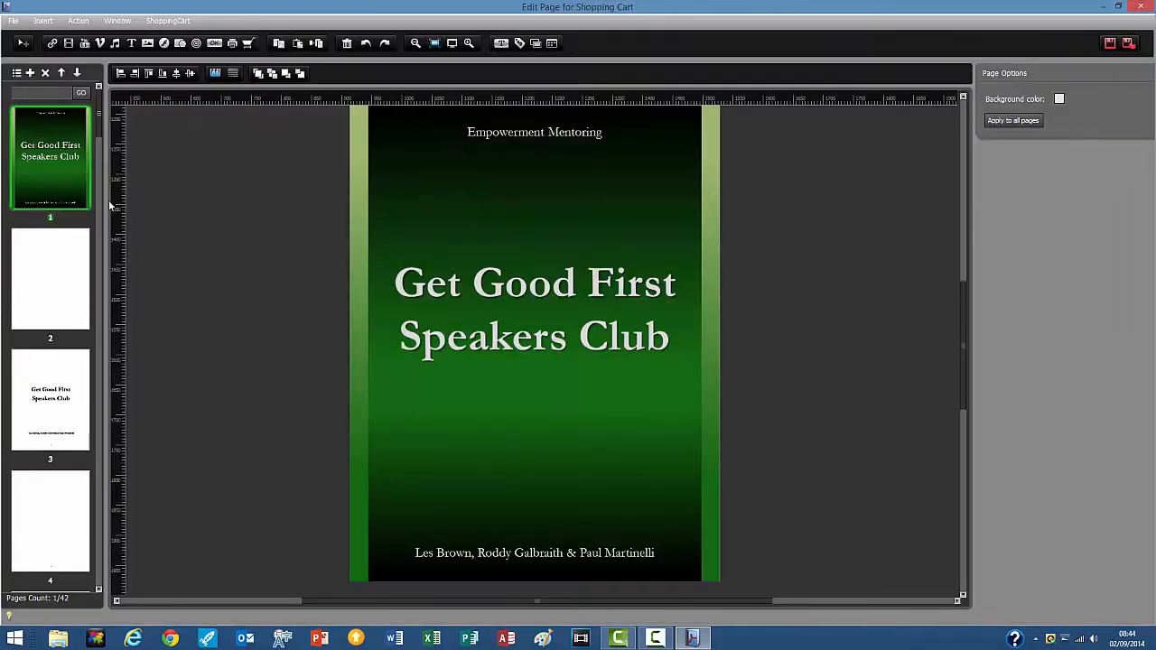
drag(99, 130, 95, 593)
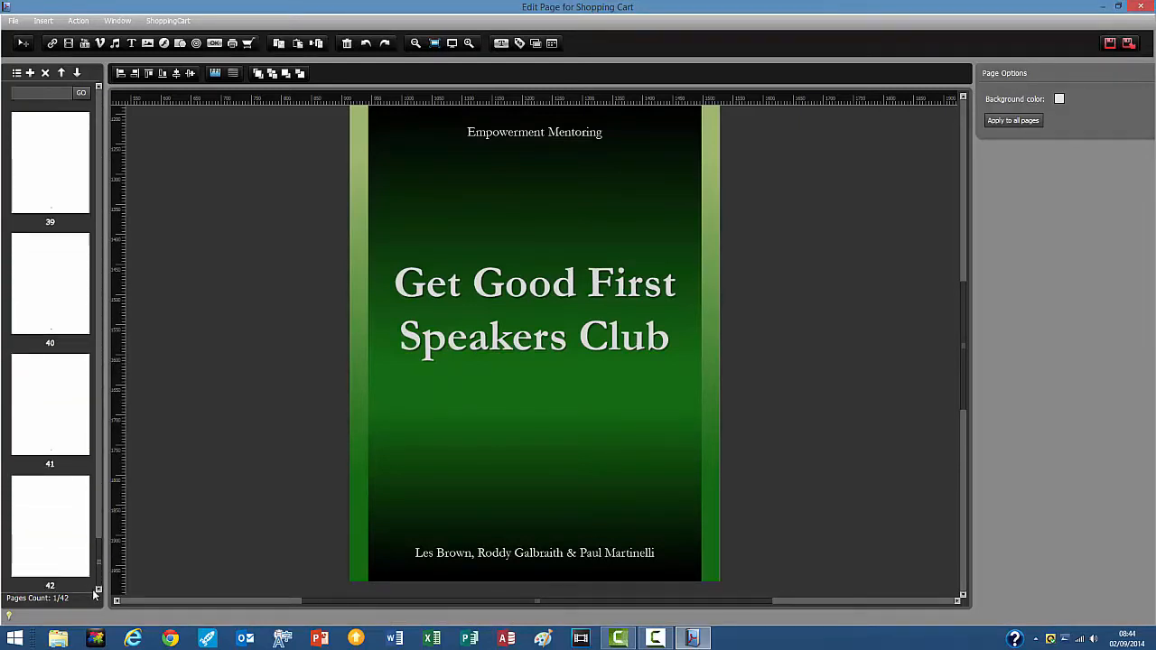
click(73, 531)
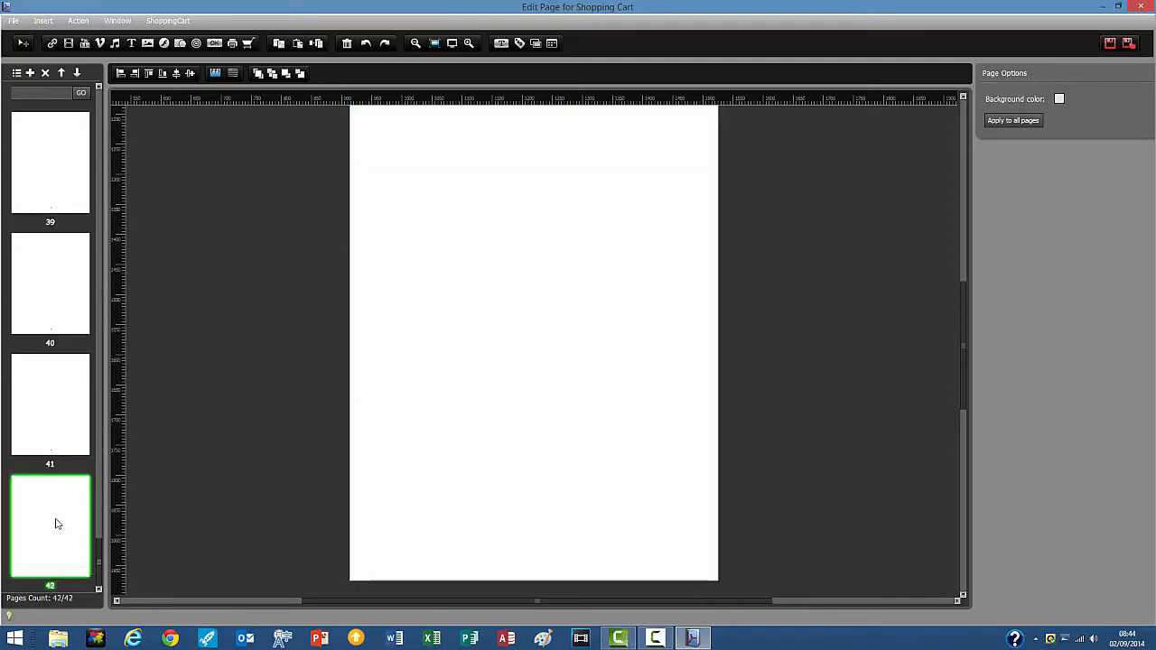
click(148, 46)
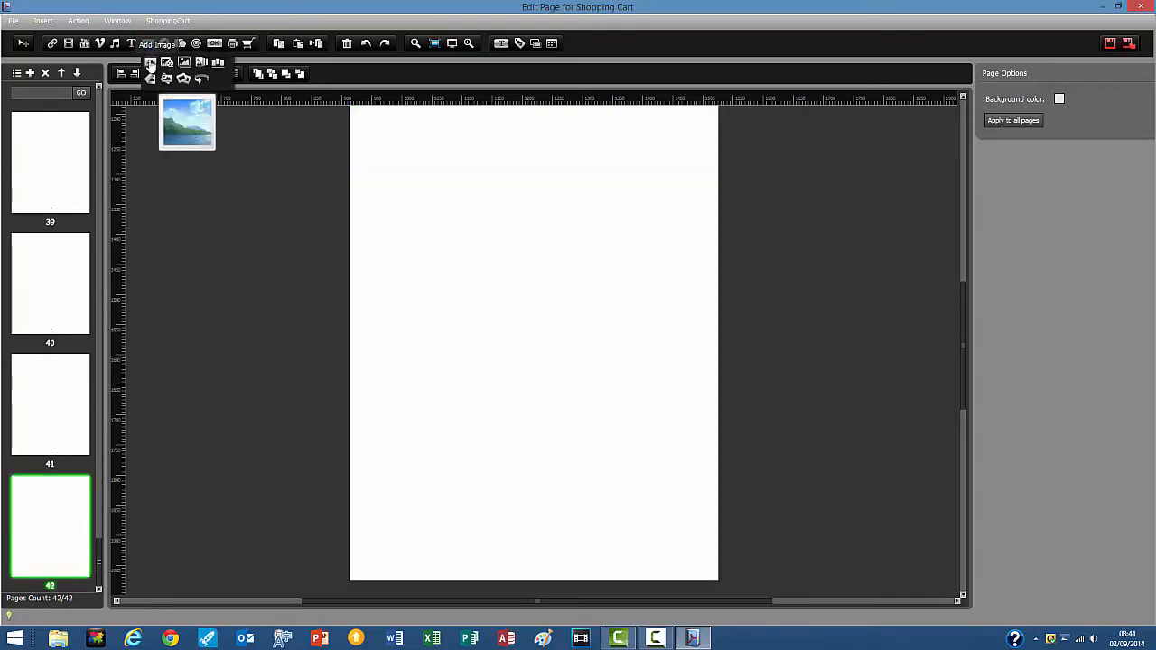
click(150, 63)
drag(464, 187, 577, 325)
click(1014, 107)
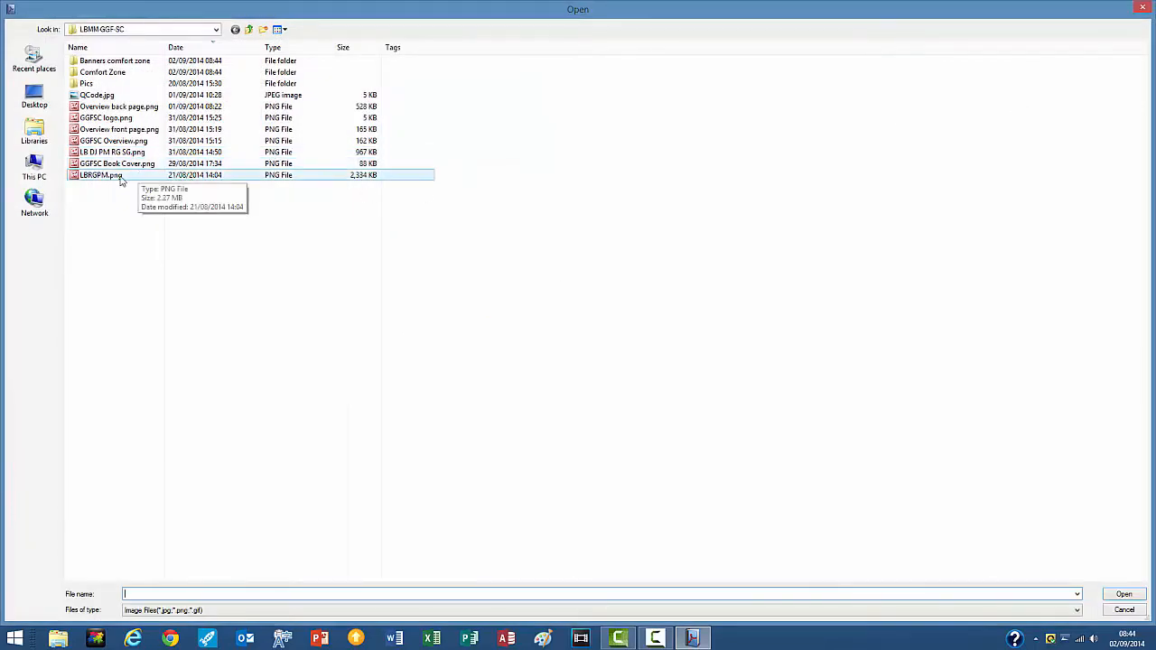
double_click(131, 108)
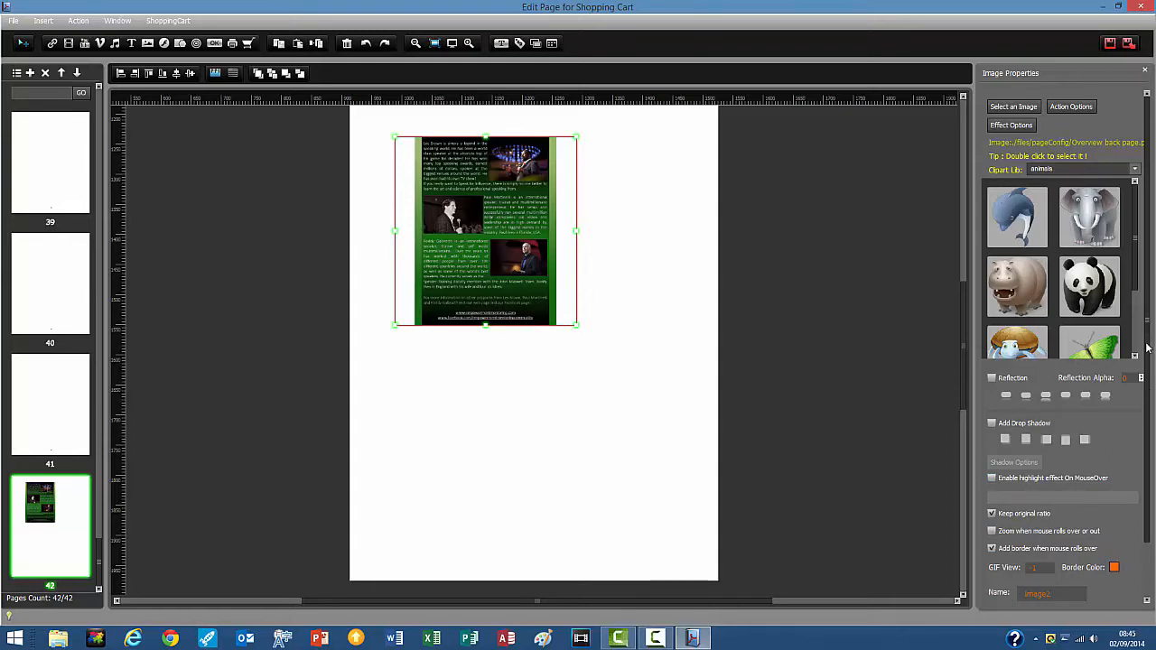
Position the back-page image at X 0 and Y 0, then enlarge and stretch it to cover the whole of page 42.
drag(1147, 347, 1154, 423)
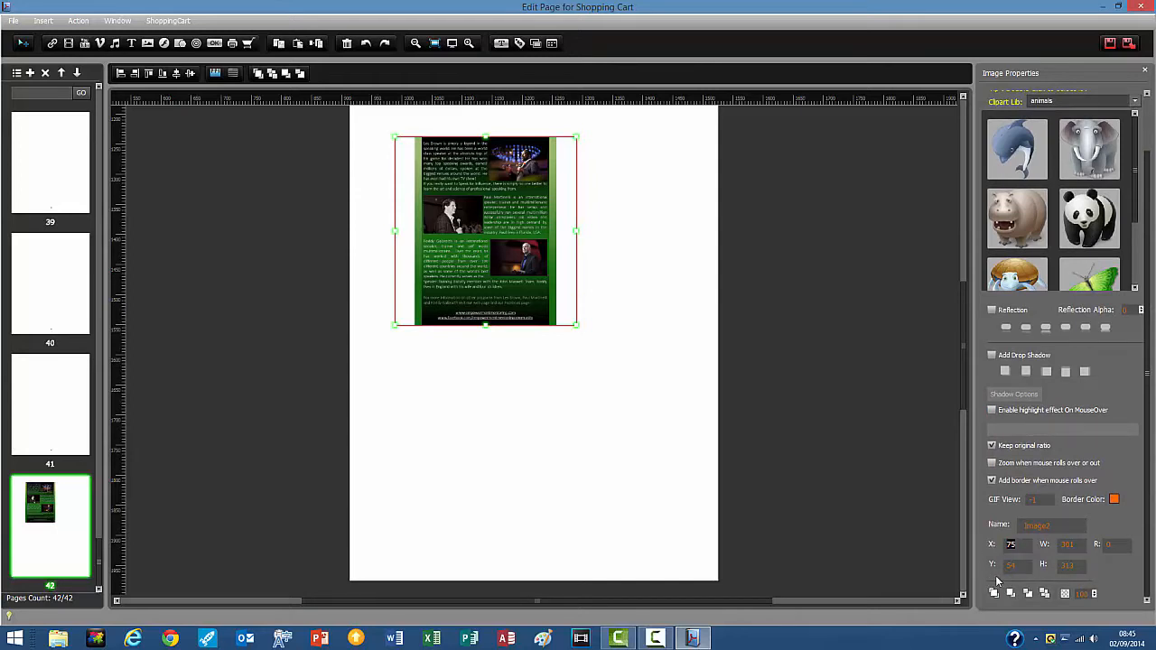
text(0)
text(0)
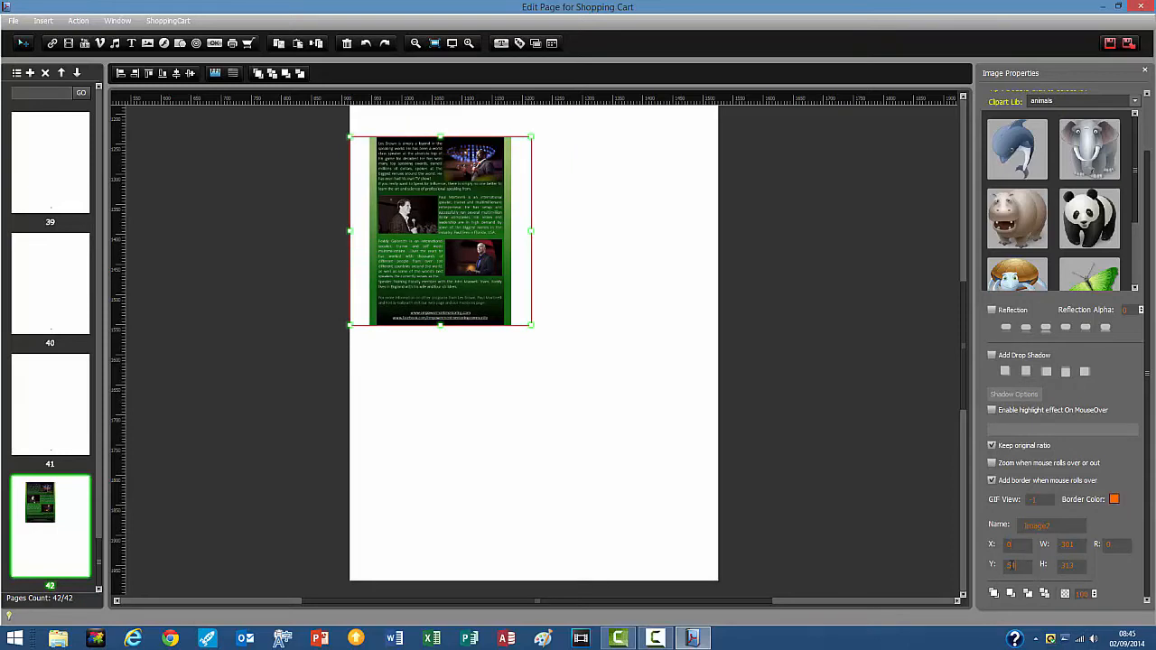
key(Return)
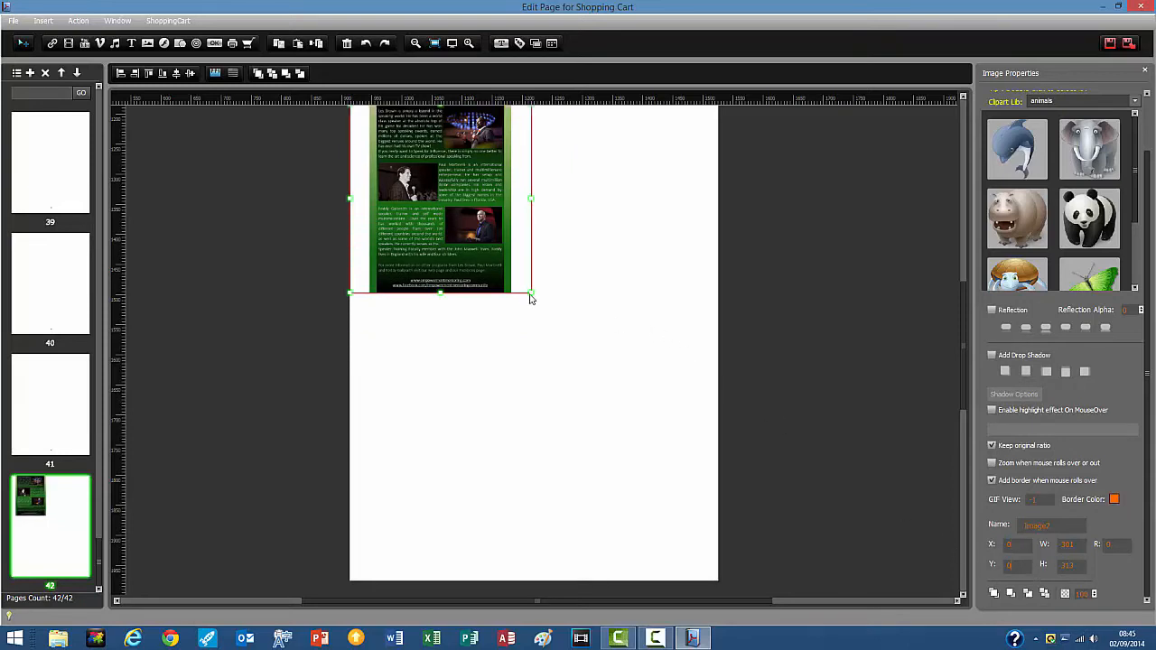
drag(529, 294, 718, 580)
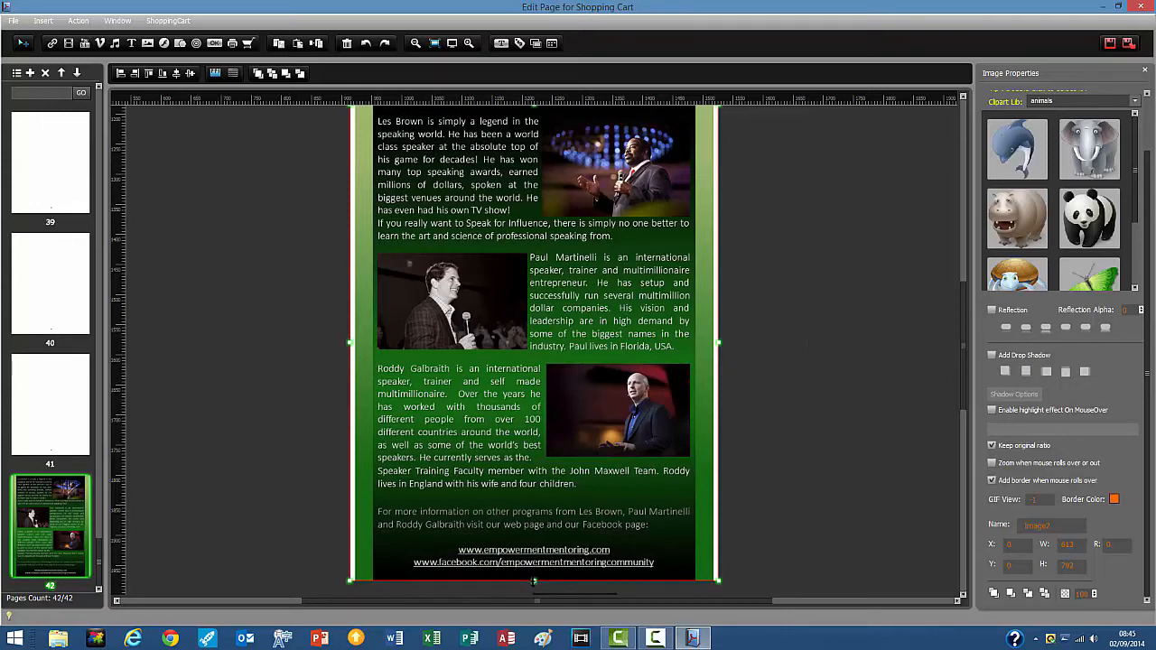
drag(534, 581, 534, 588)
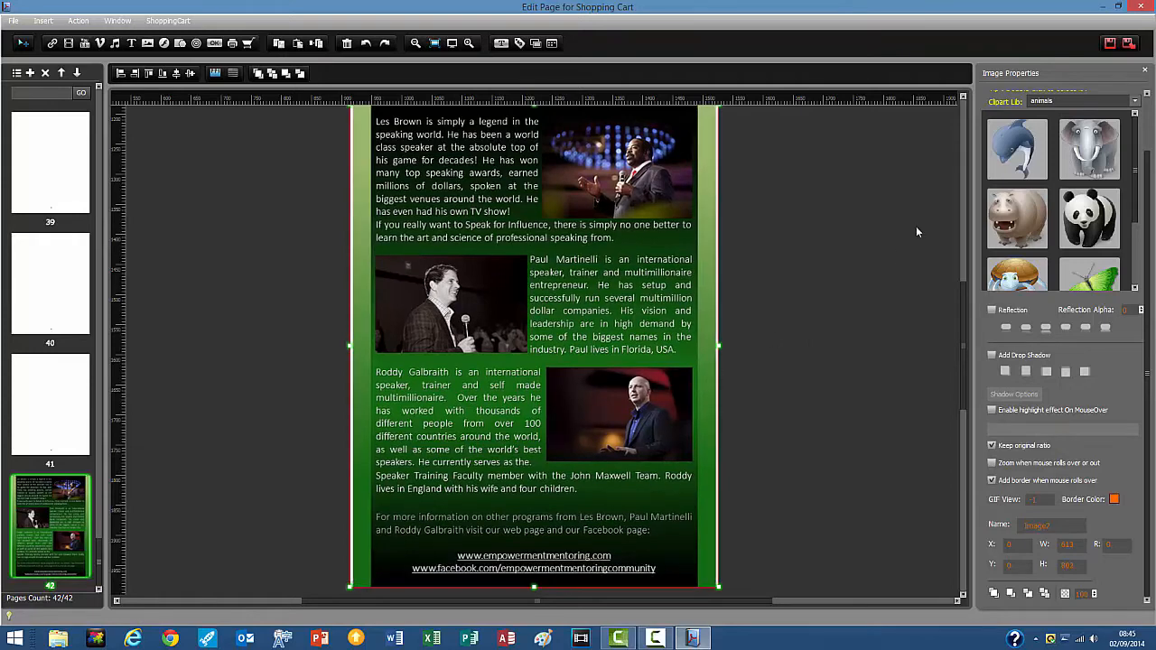
drag(963, 297, 964, 264)
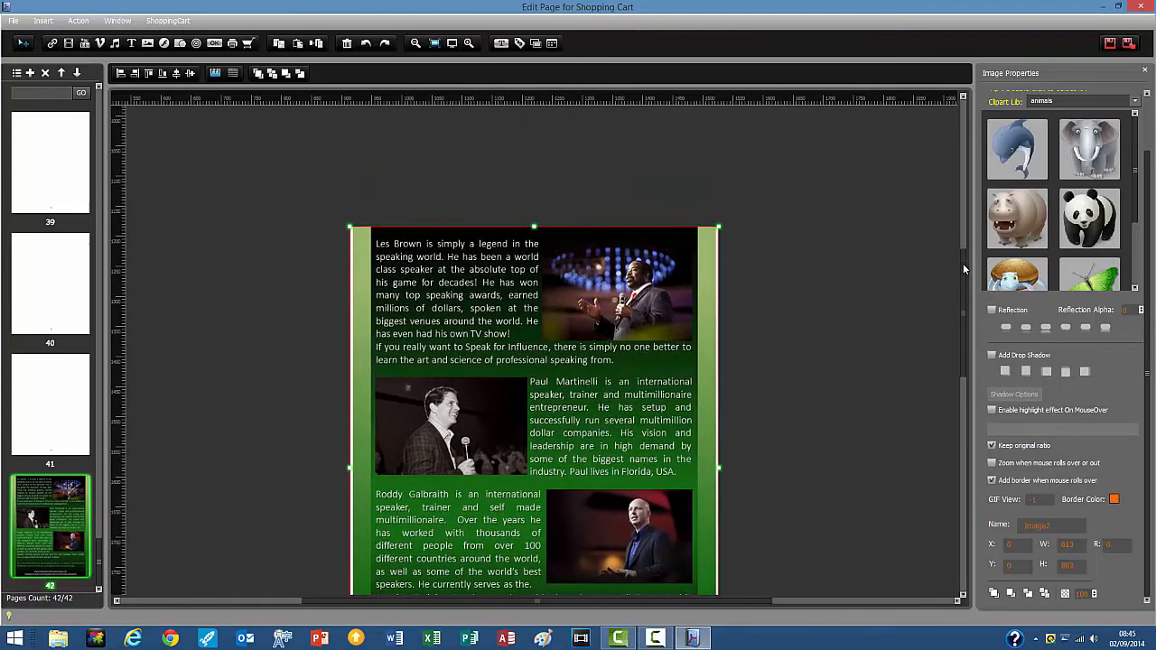
drag(535, 228, 534, 220)
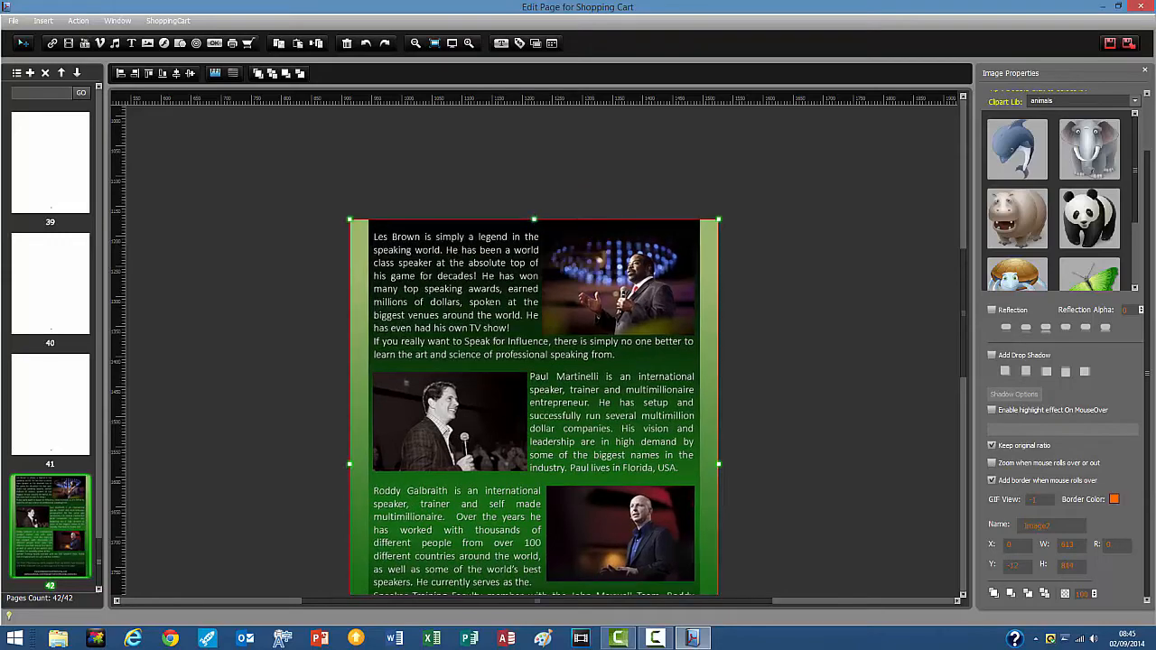
Save the page edits and check the back and front covers in the flipbook preview.
click(1129, 44)
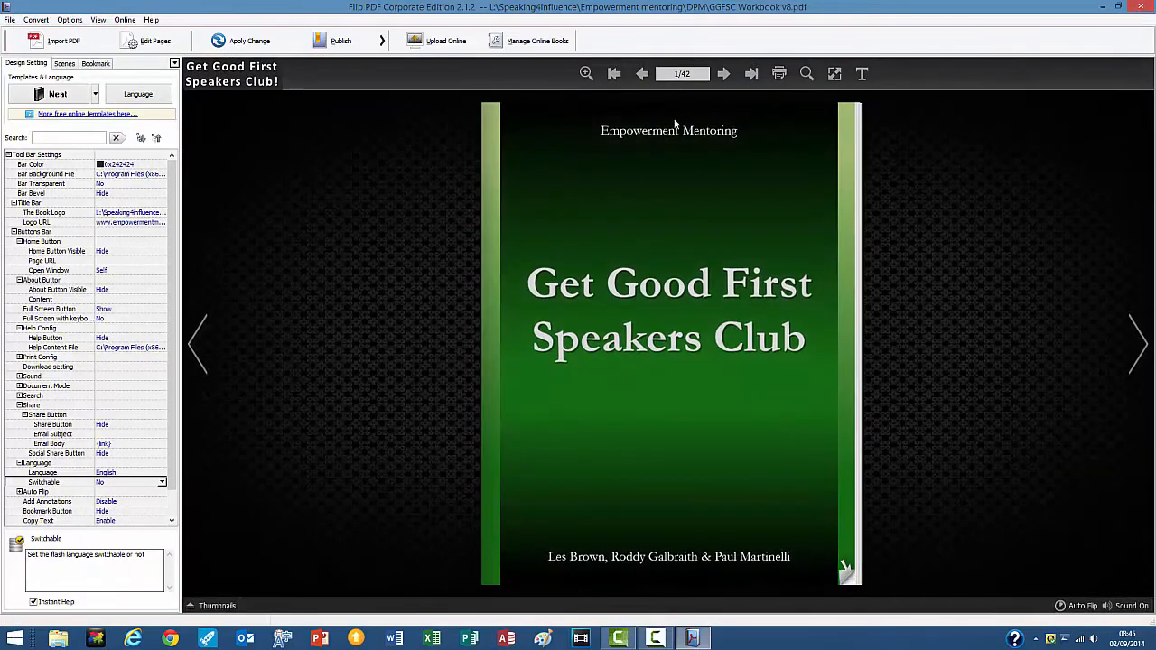
click(751, 74)
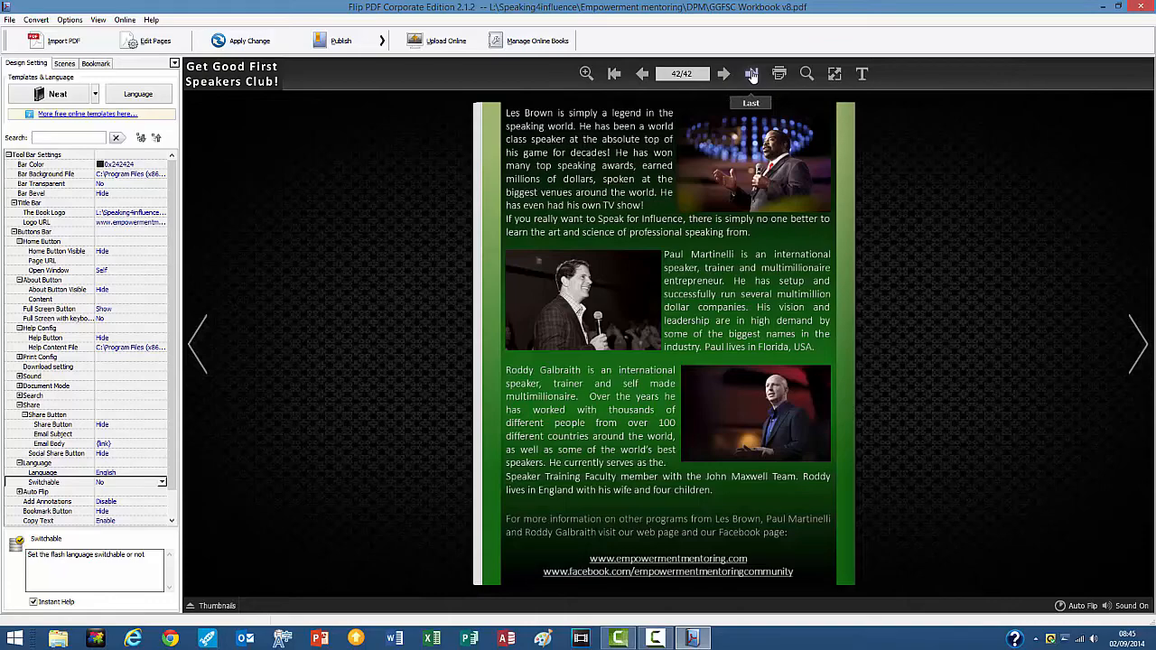
click(614, 76)
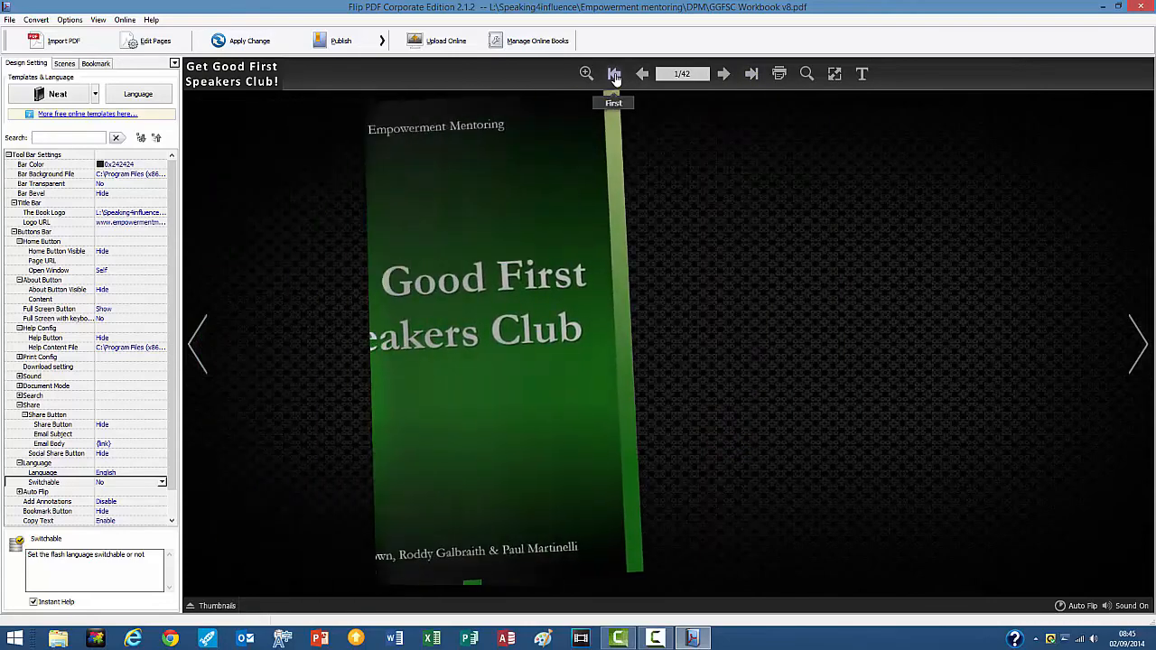
Page through the flipbook preview to the blank page facing the Welcome chapter on pages 8–9, turning the sound off on the way.
click(1131, 336)
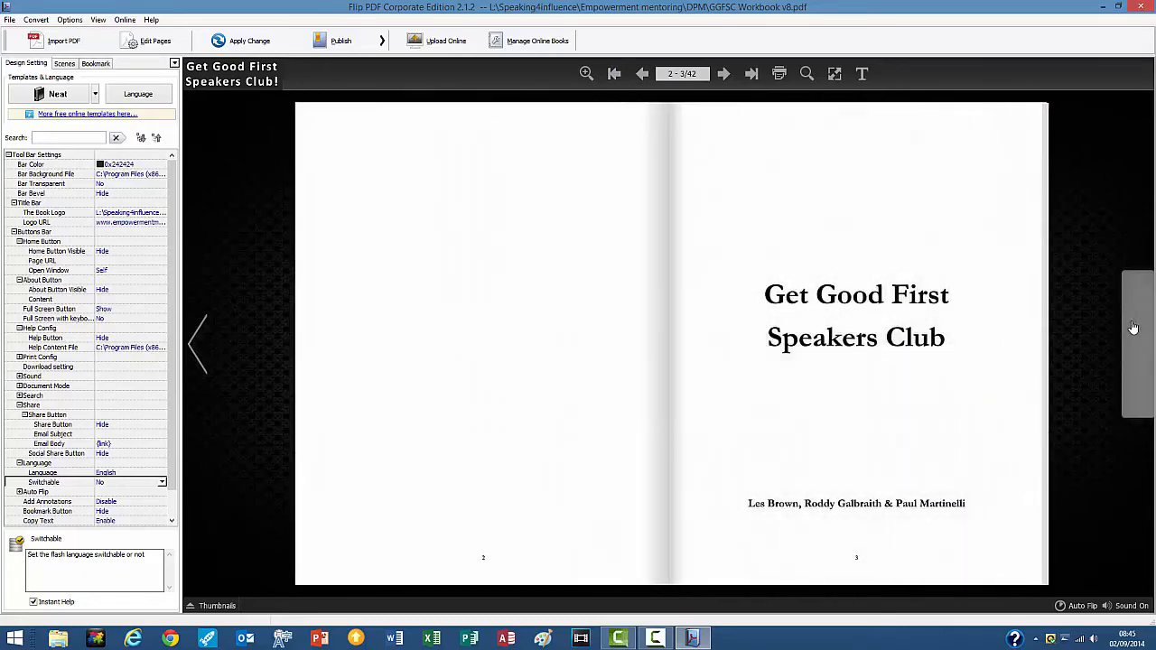
click(1130, 339)
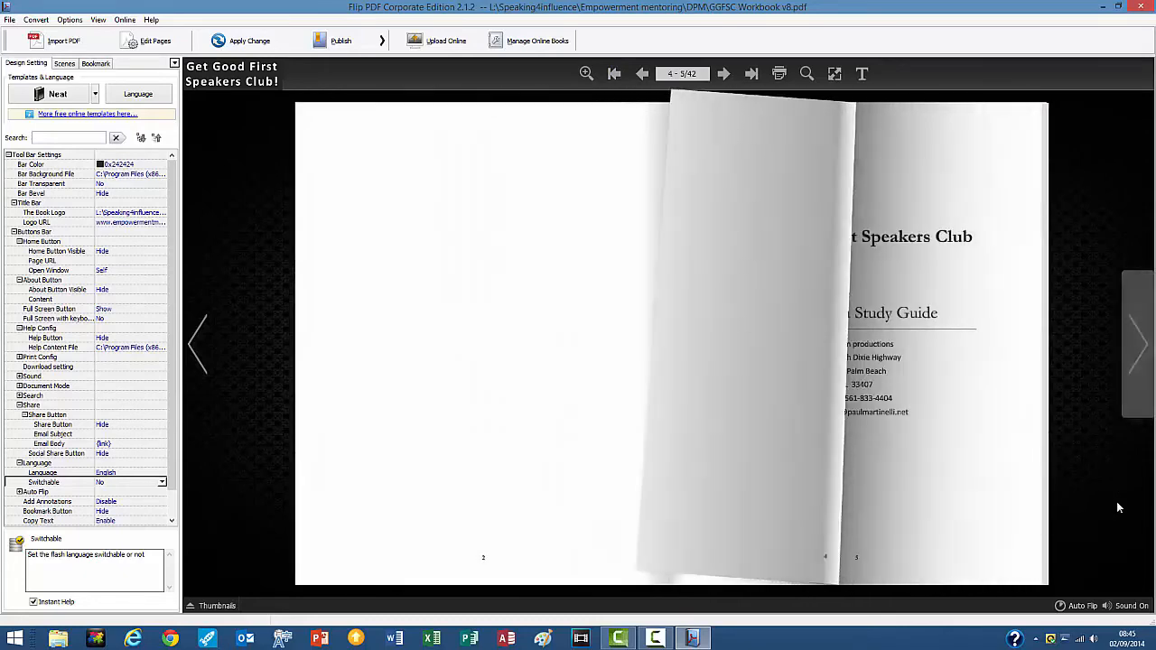
click(1130, 605)
click(1136, 349)
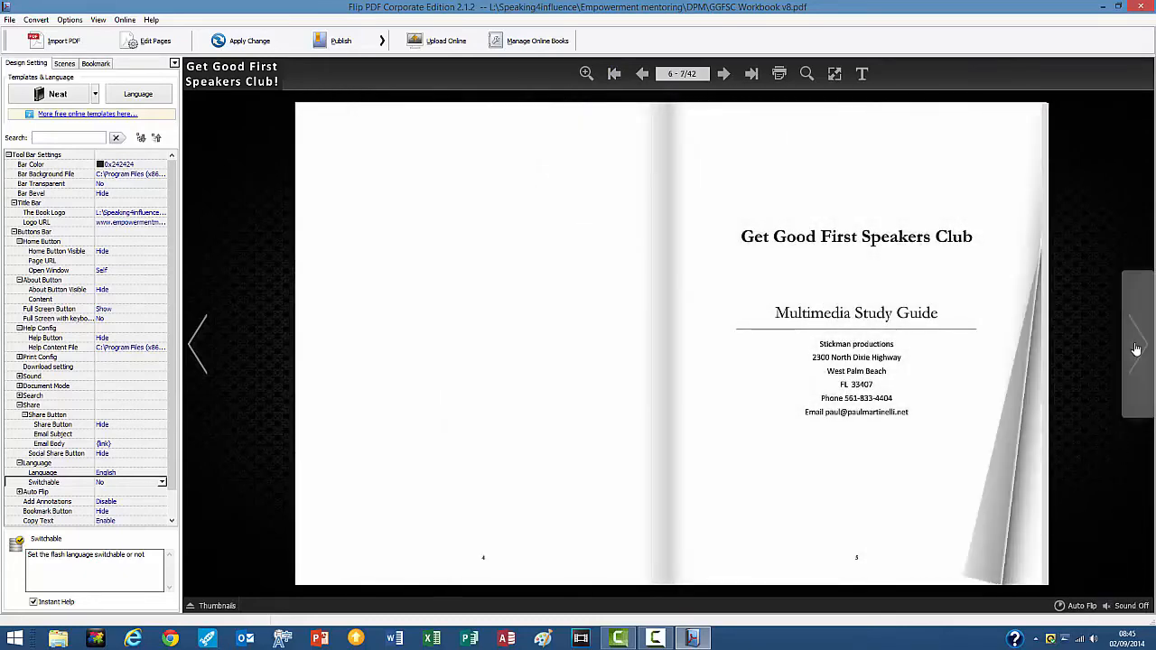
click(1136, 348)
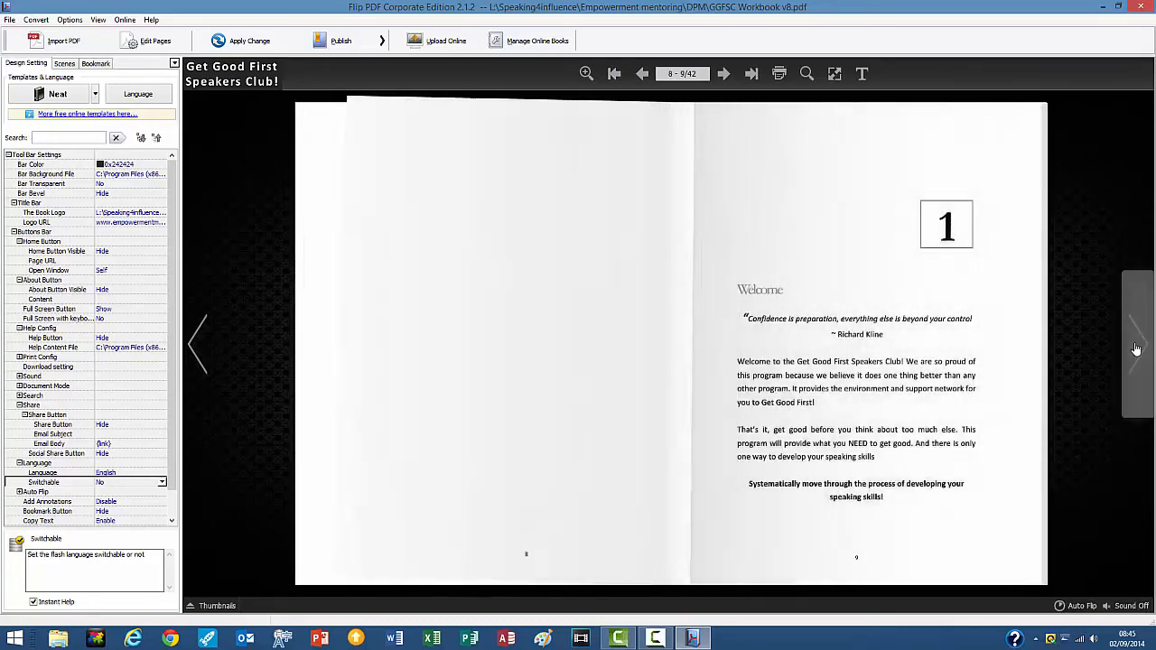
click(1136, 349)
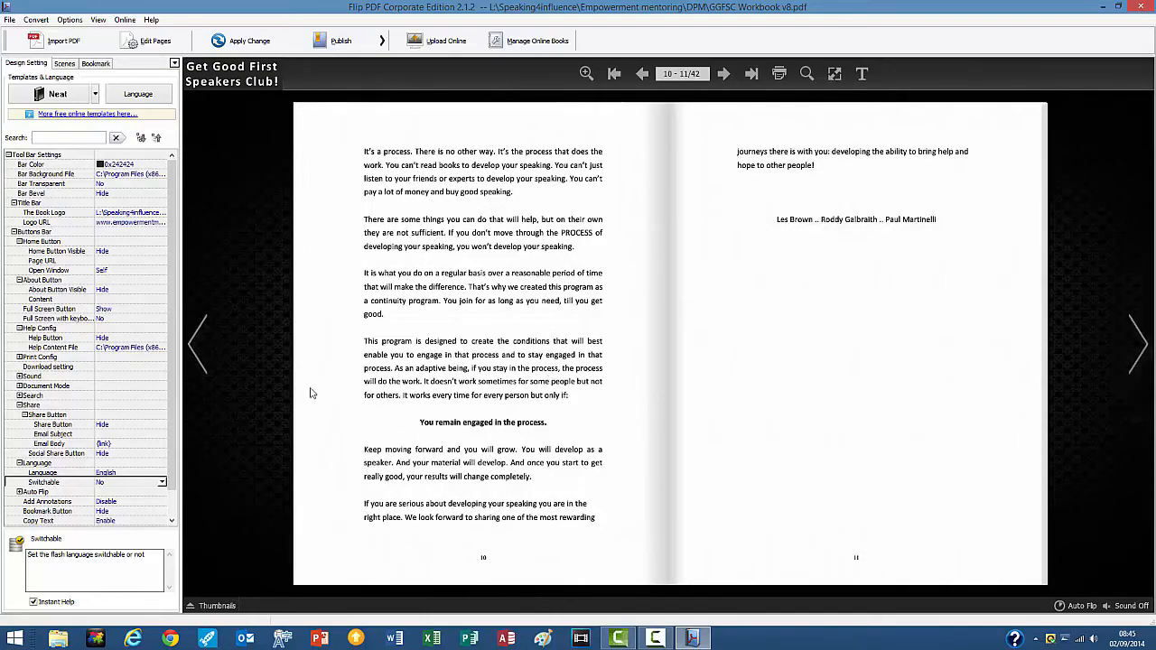
click(195, 360)
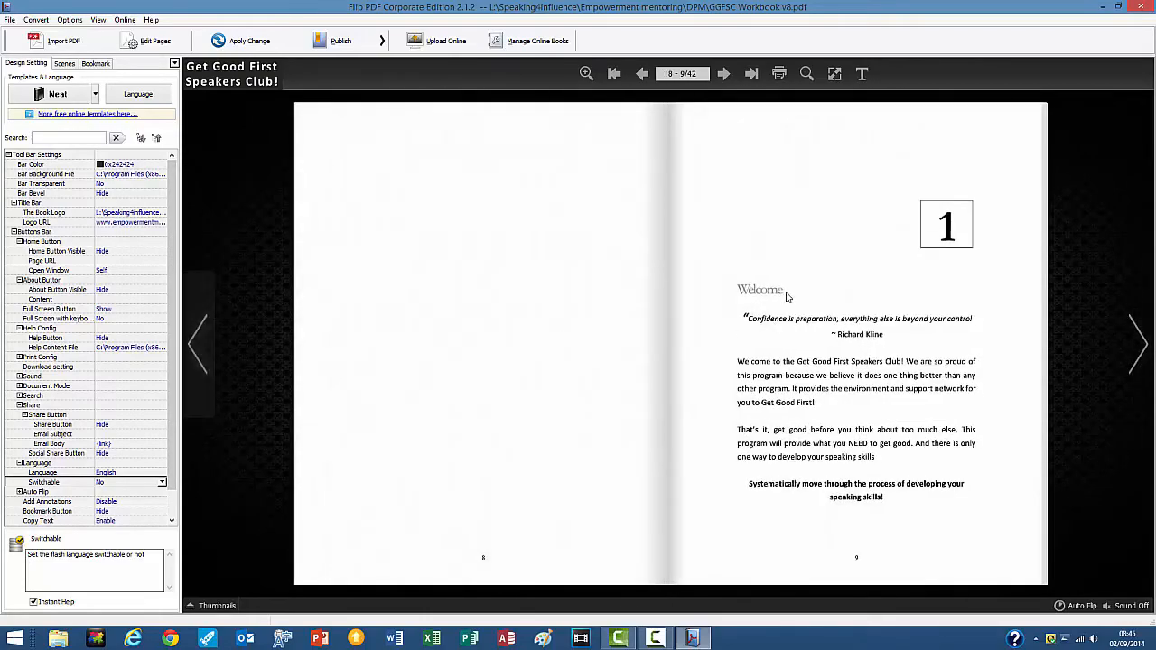
Add a YouTube video frame about 410 wide and 285 high in the upper part of page 8 in the page editor.
click(152, 41)
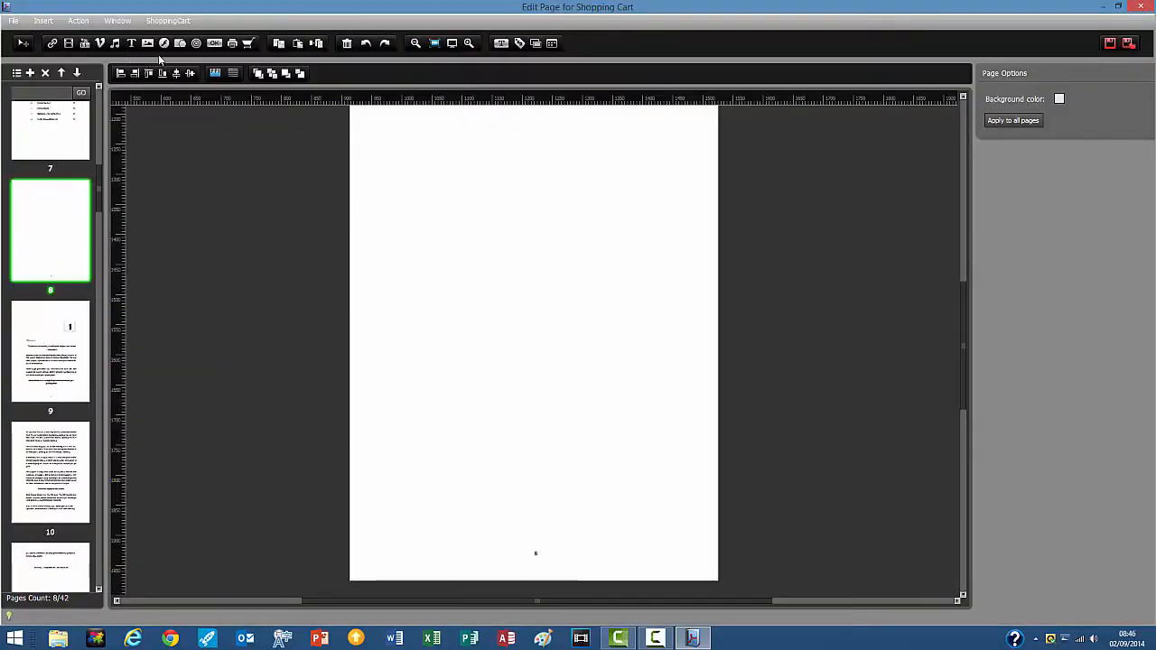
click(85, 47)
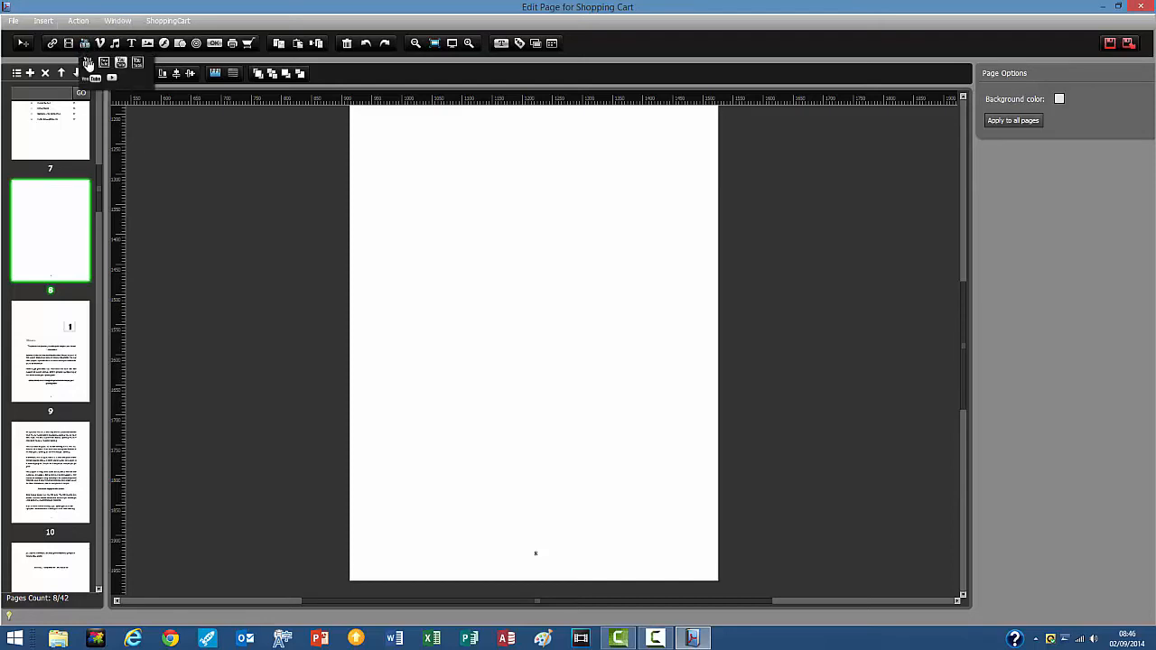
click(88, 65)
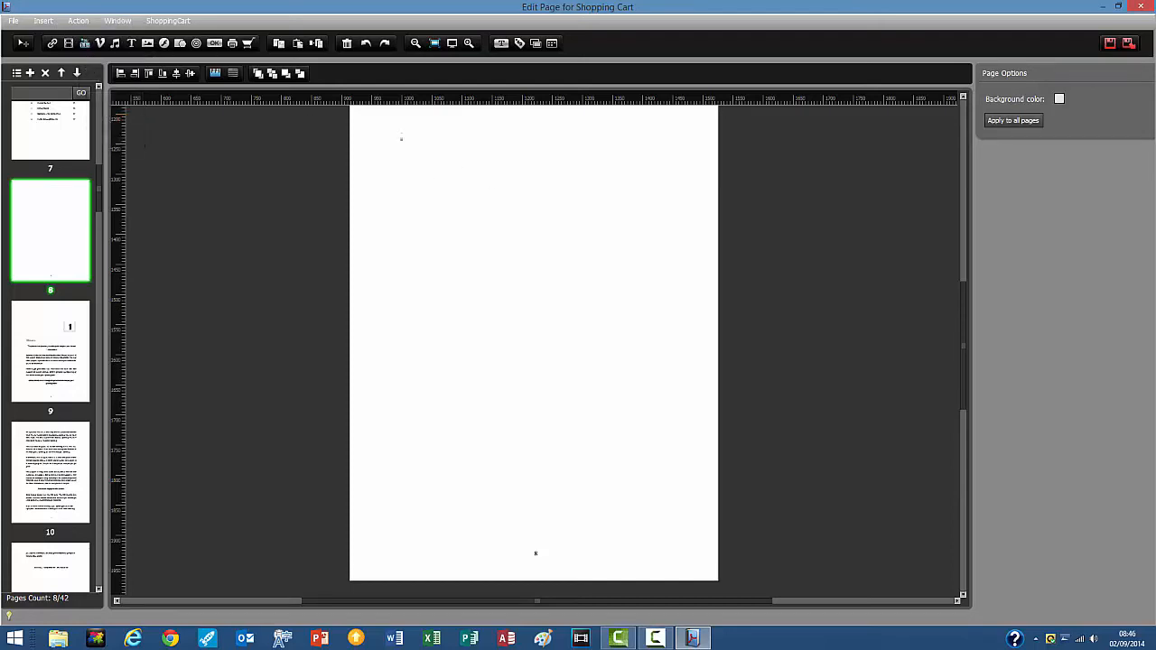
drag(562, 247, 649, 309)
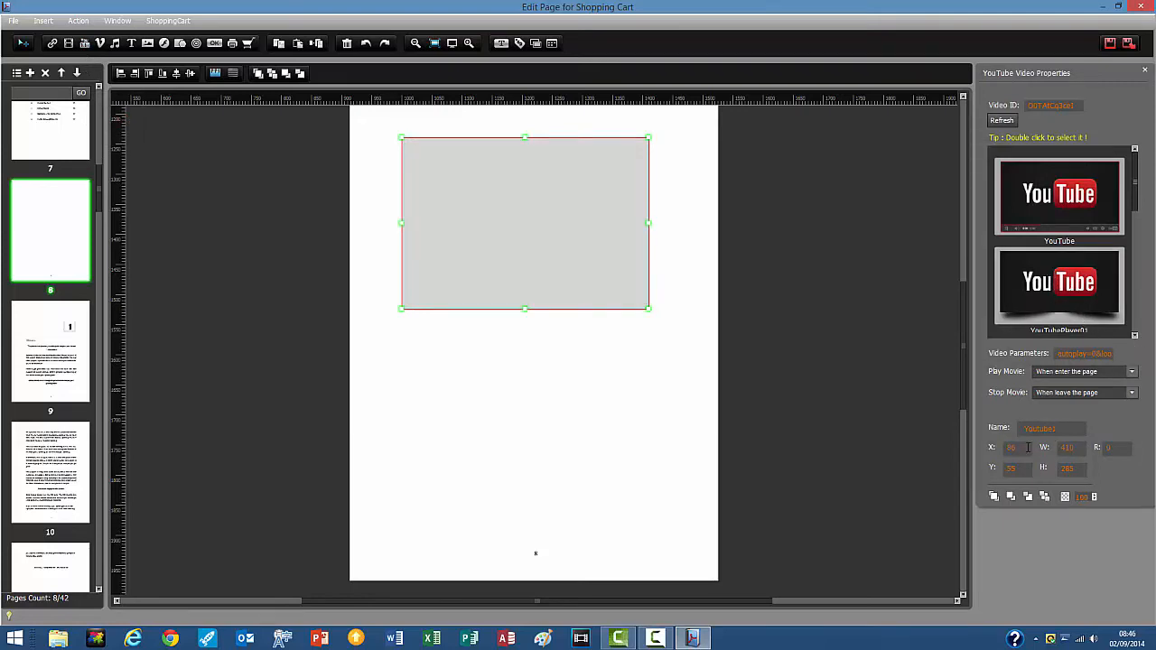
Position the YouTube video frame at X 40 and Y 40.
click(1012, 447)
text(40)
key(Return)
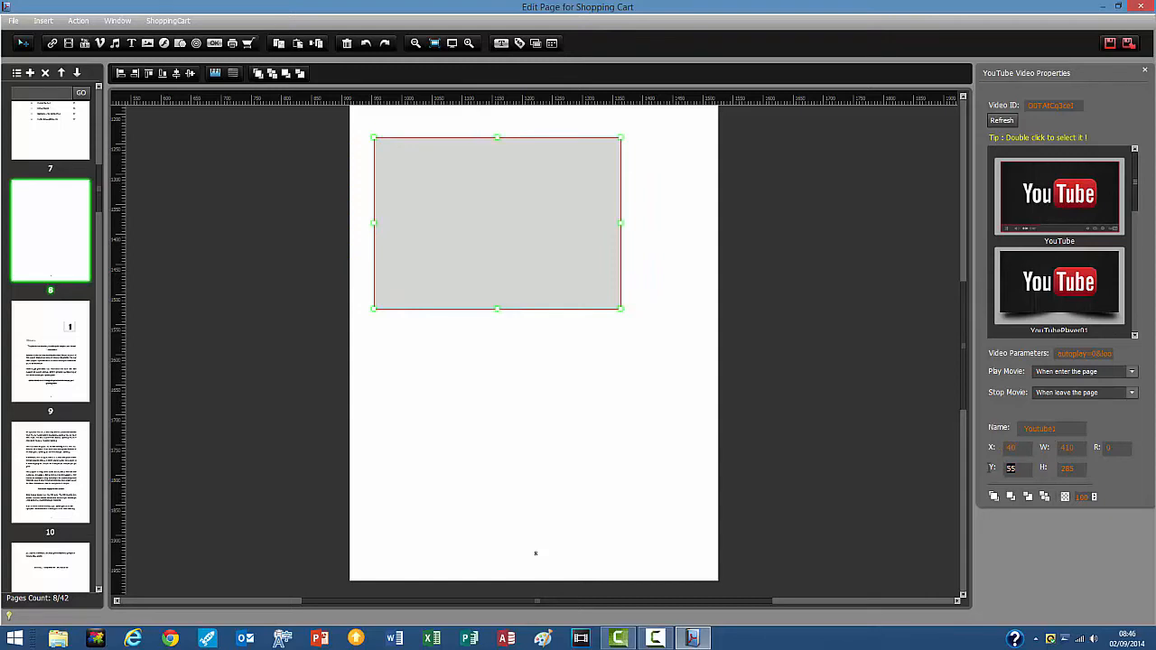
text(46)
key(Return)
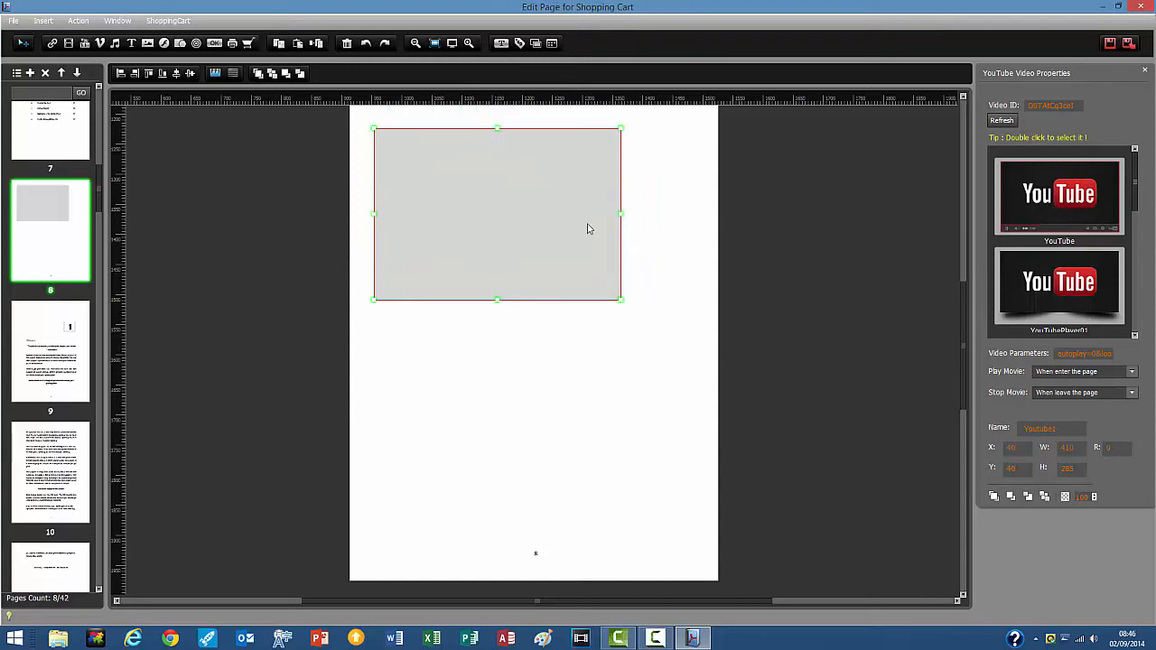
Set the YouTube video frame's width to 530 and its height to 330.
click(1061, 447)
text(503)
key(Return)
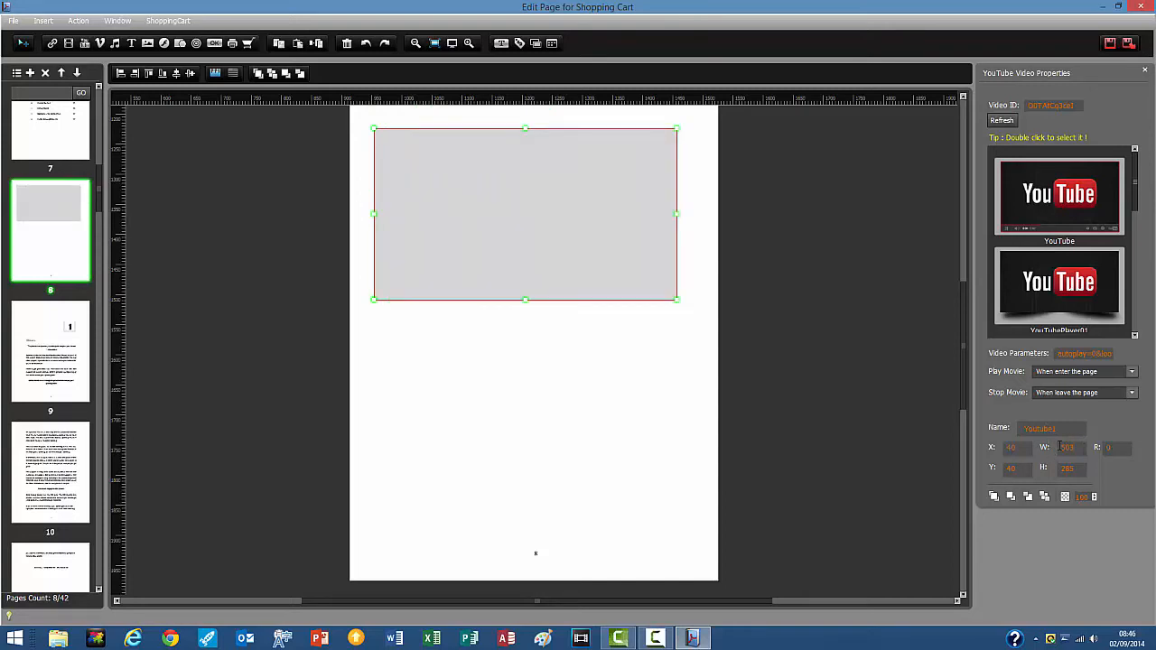
text(50)
key(BackSpace)
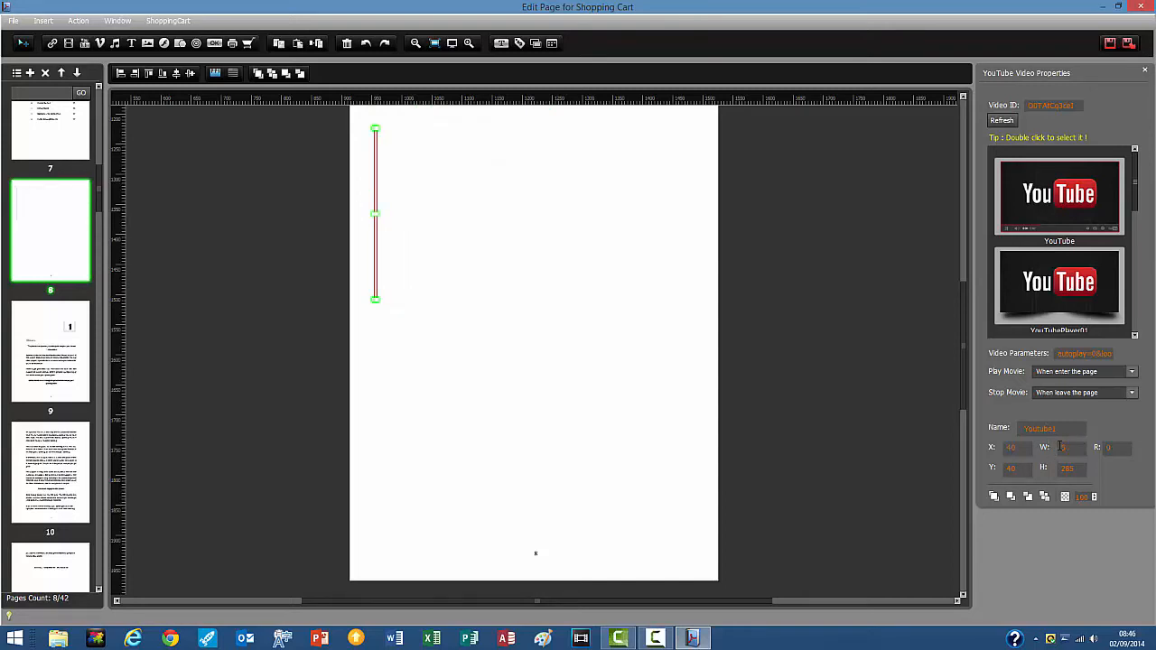
text(30)
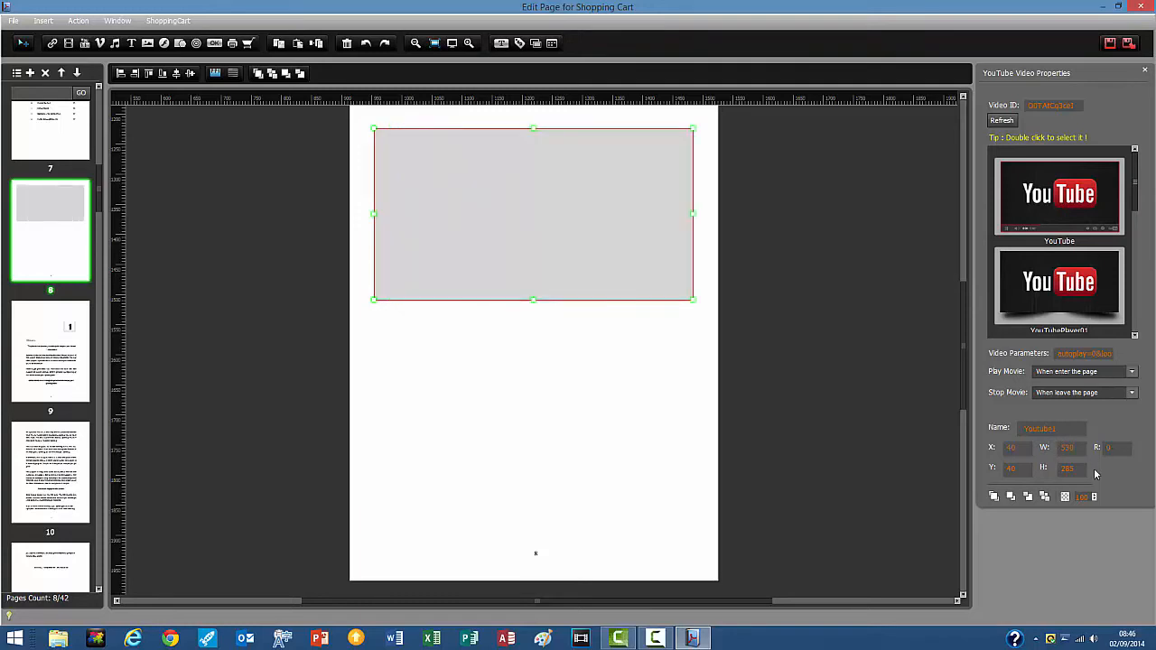
double_click(1081, 470)
text(330)
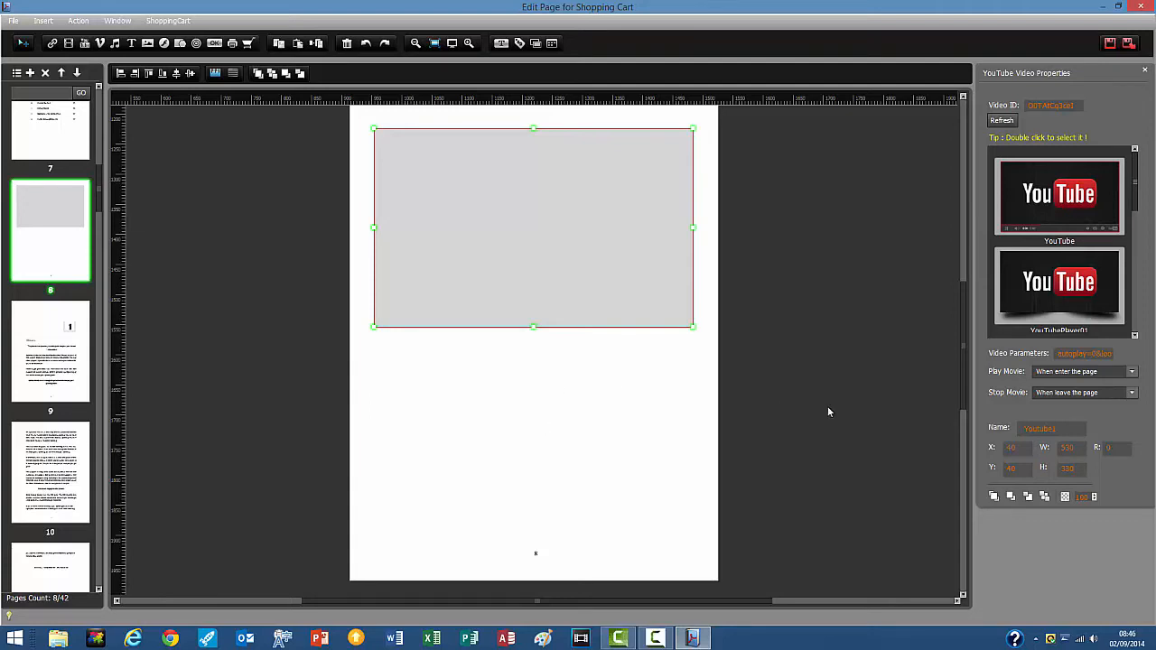
Switch to Word, open GGFSC youtube links.docx and enable editing to get at the video IDs.
click(394, 639)
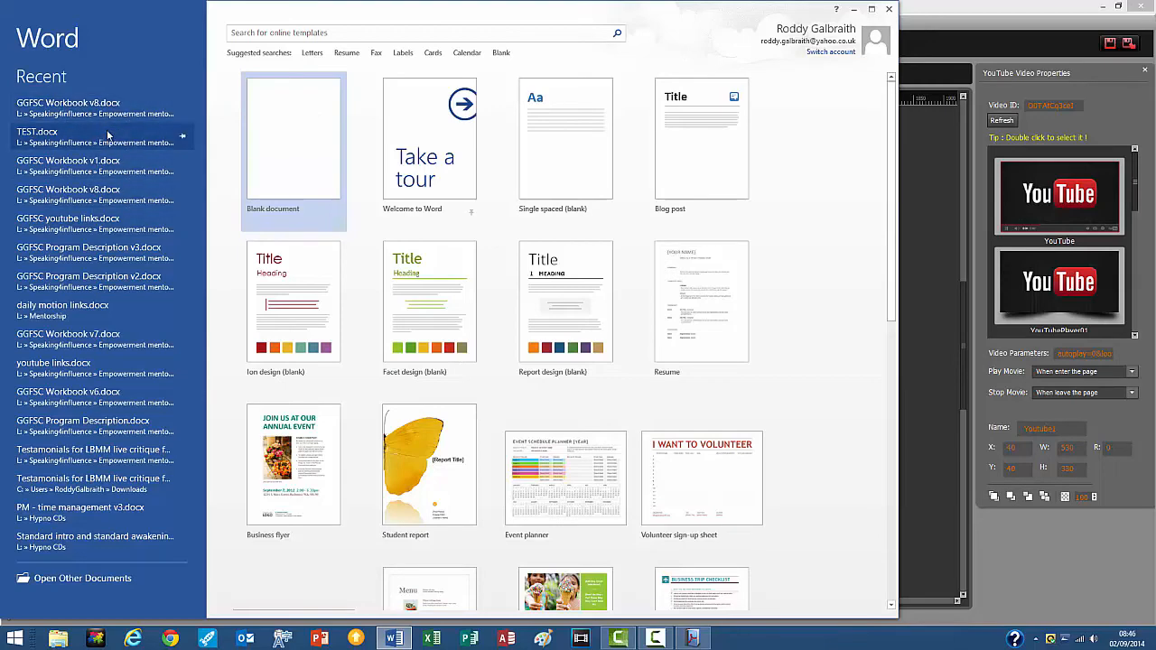
click(293, 145)
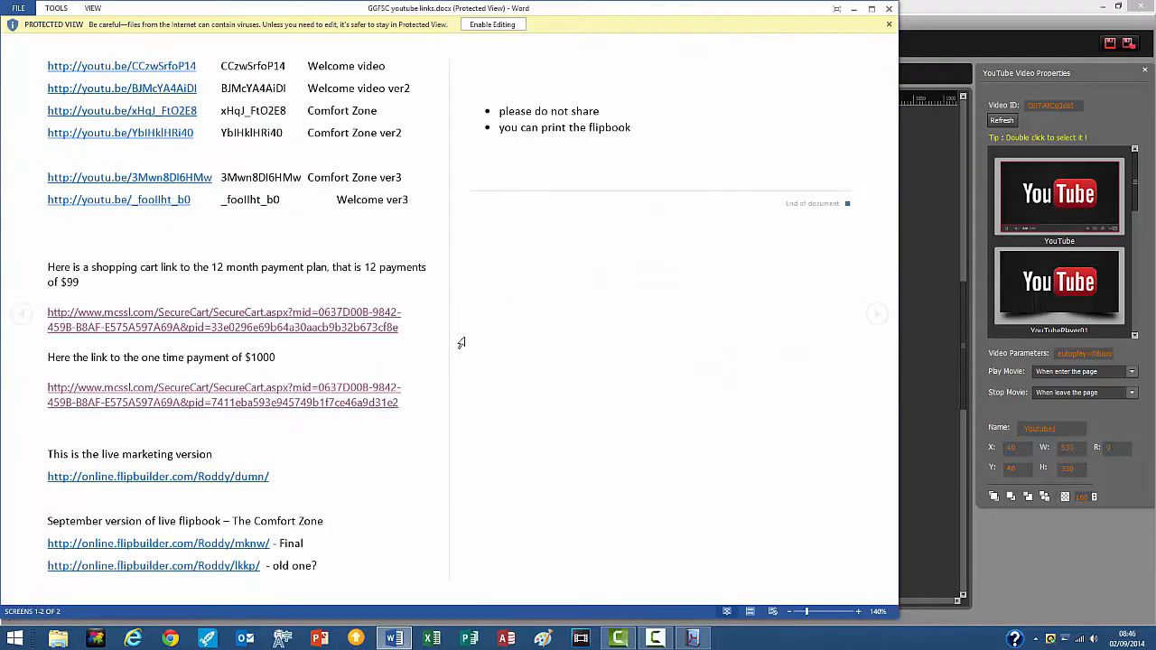
click(495, 25)
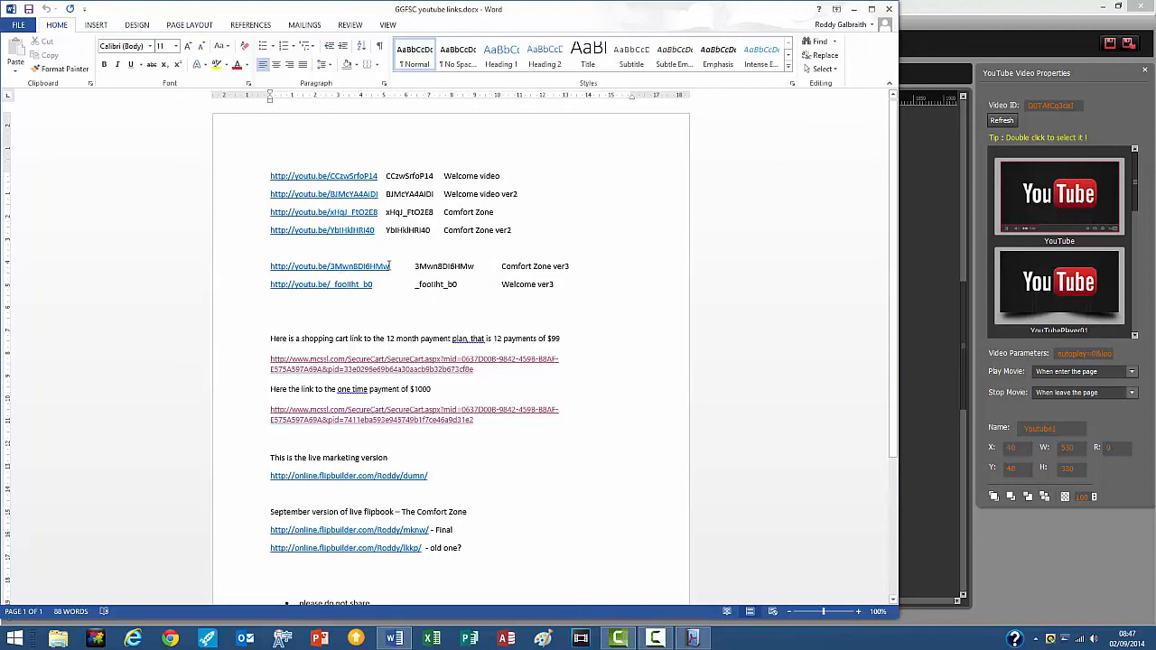
Compare the Comfort Zone ver3 YouTube link with the video ID listed beside it in the document.
drag(292, 267, 406, 273)
drag(270, 267, 390, 269)
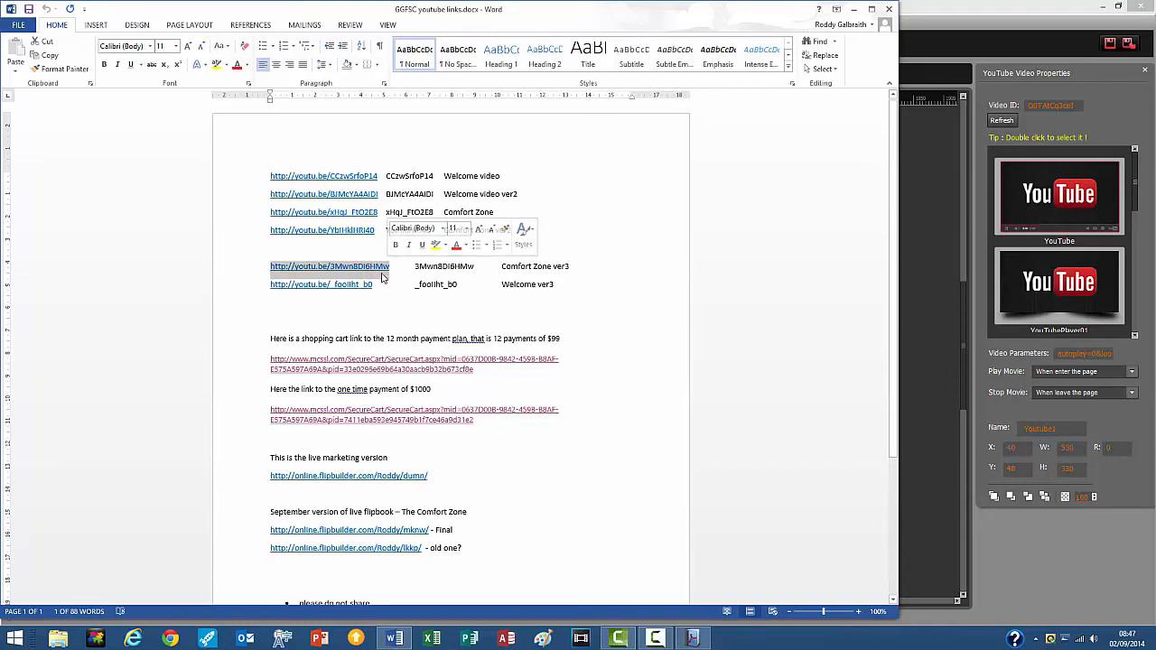
click(331, 268)
drag(331, 268, 390, 269)
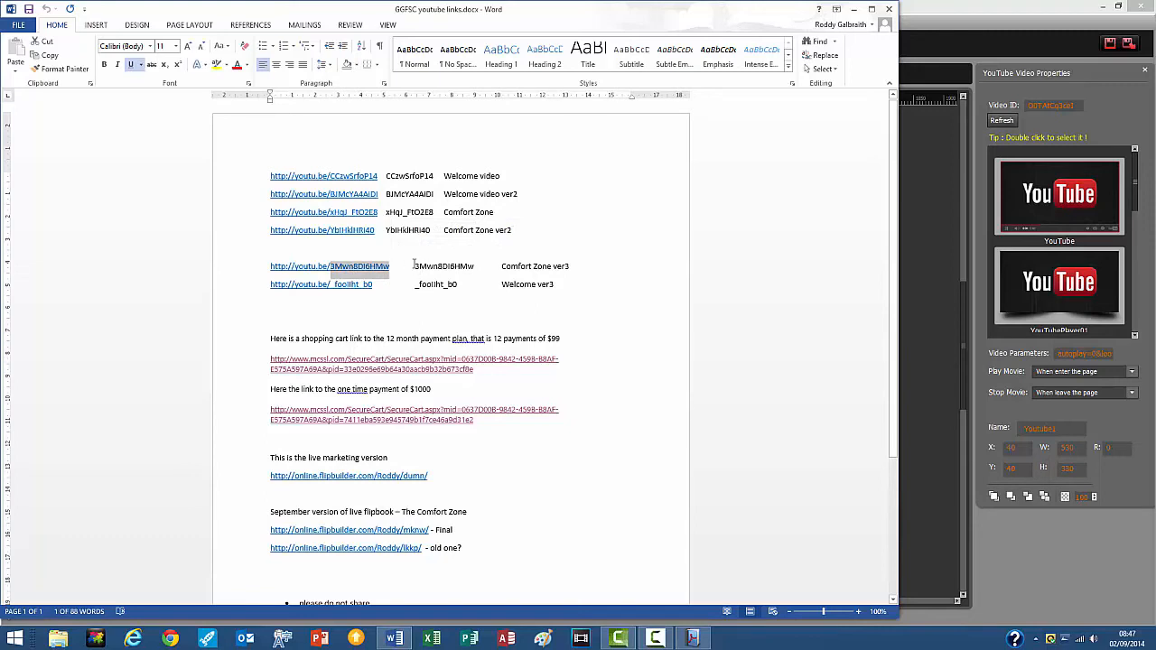
drag(413, 266, 475, 267)
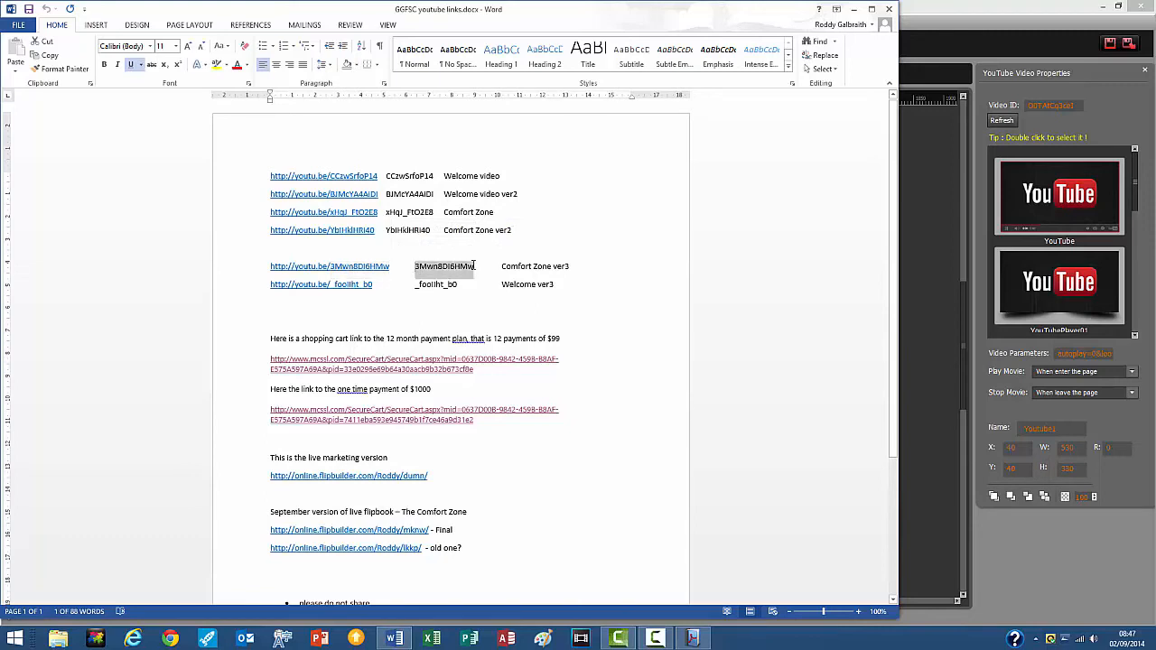
click(556, 266)
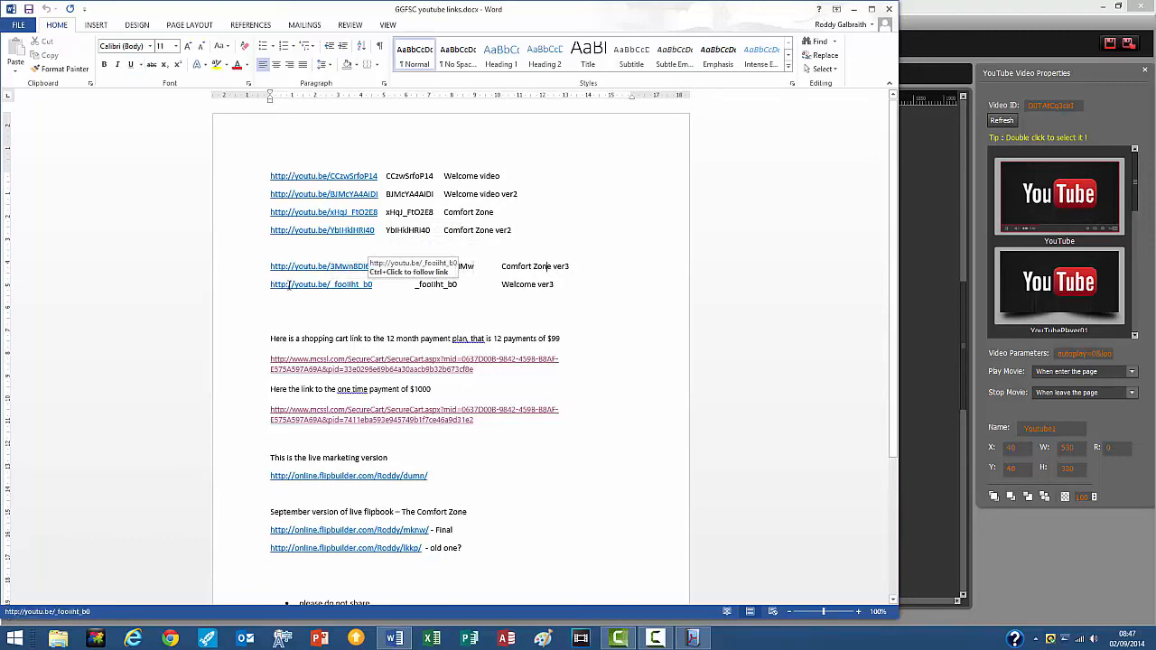
Copy the Welcome ver3 video ID from the Word document into the page 8 video's ID field in the page editor and refresh it.
drag(329, 286, 457, 287)
key(ctrl+c)
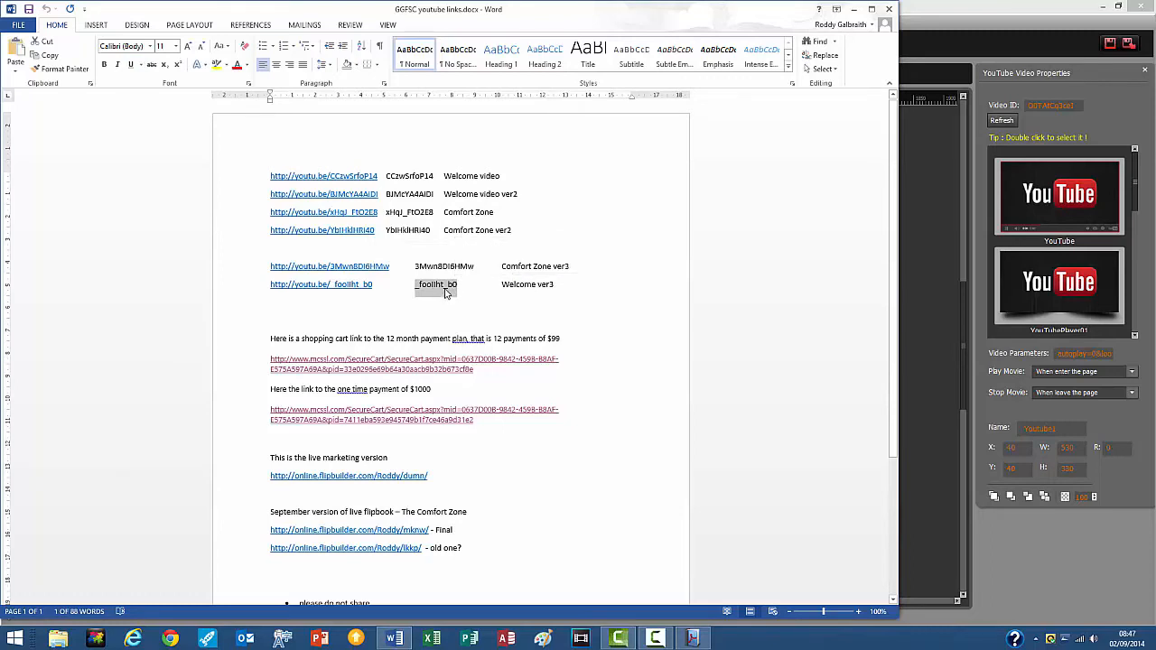
double_click(1049, 106)
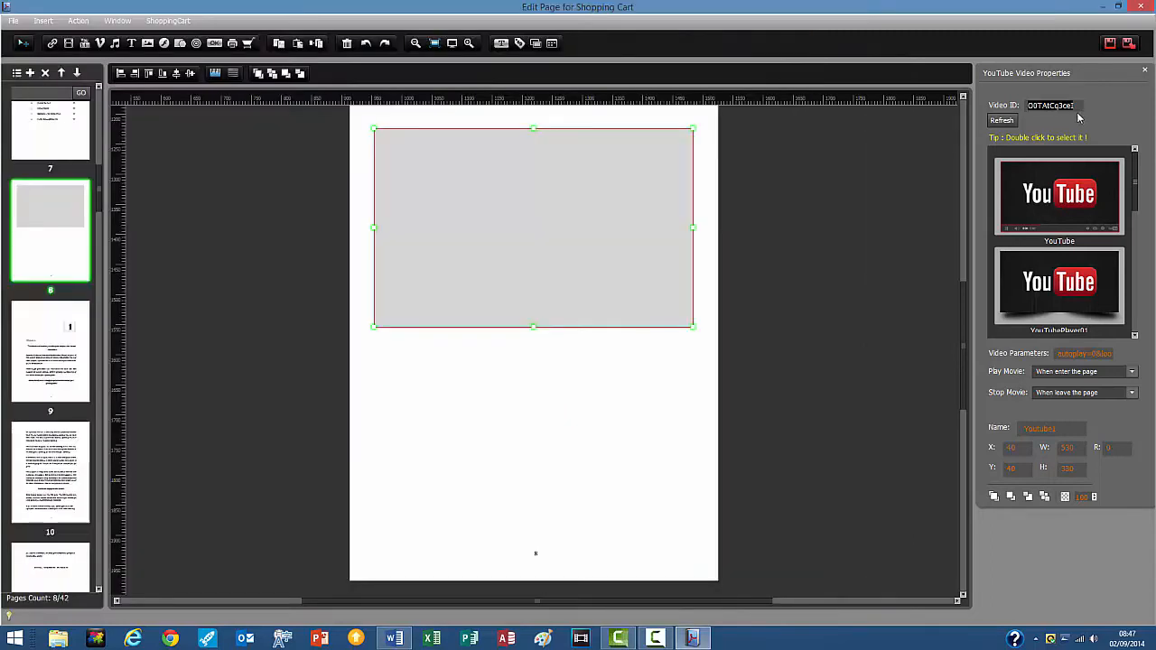
key(ctrl+v)
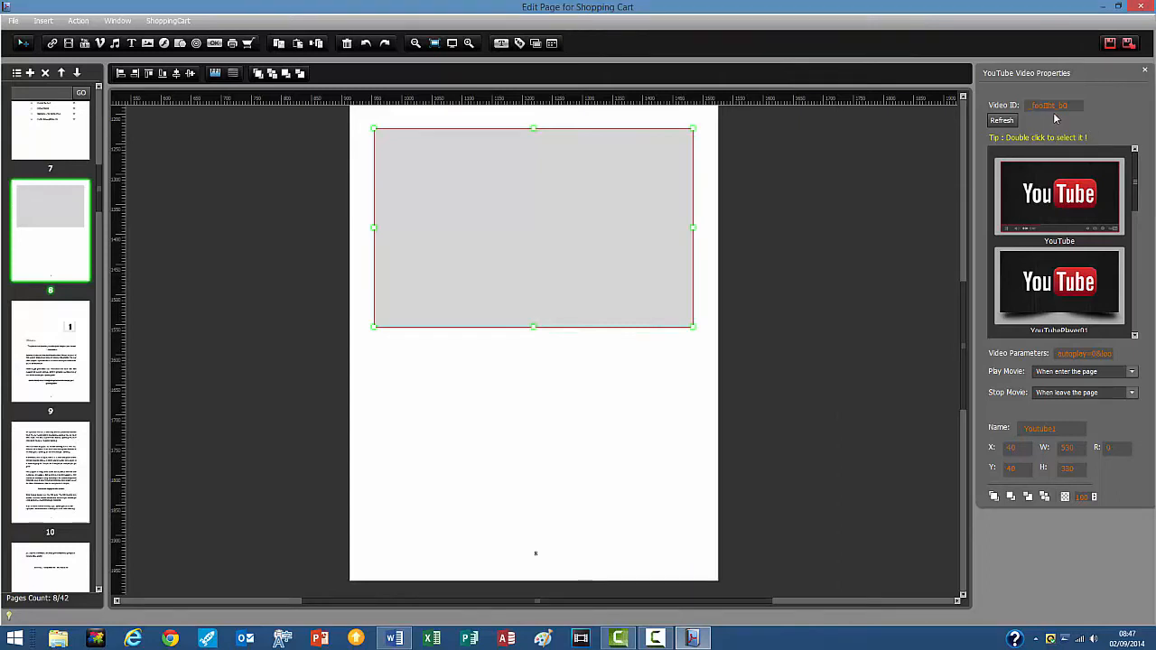
click(1004, 121)
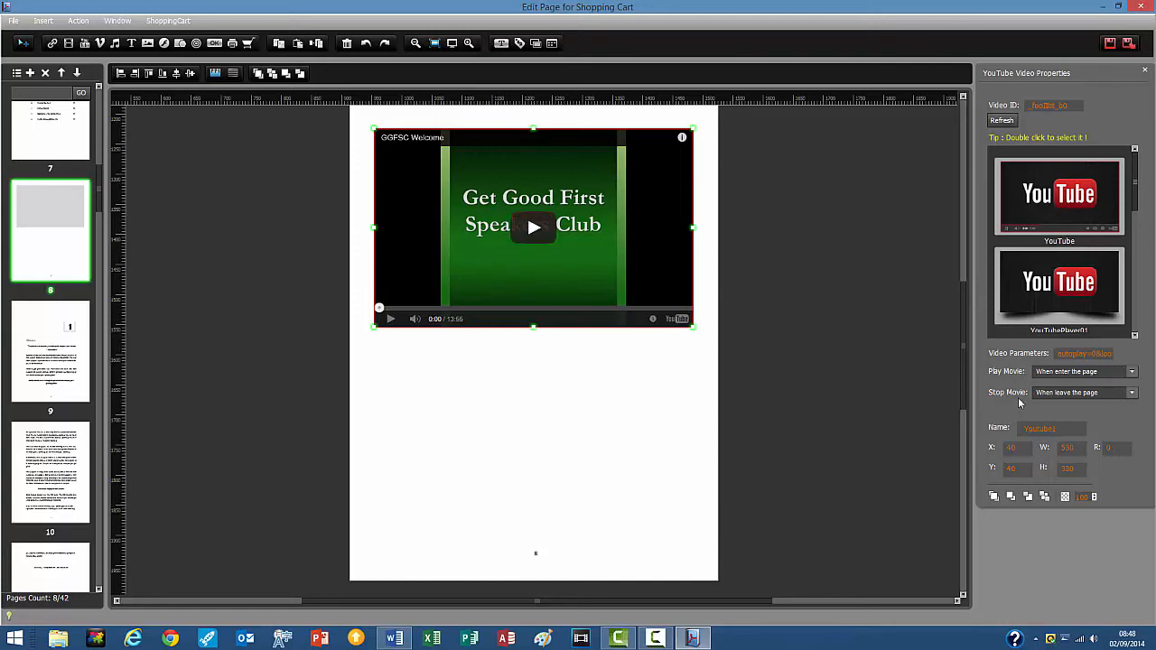
Set the video's Play Movie option to When click play button, choose its Stop Movie option, and save and exit the page editor.
click(1133, 373)
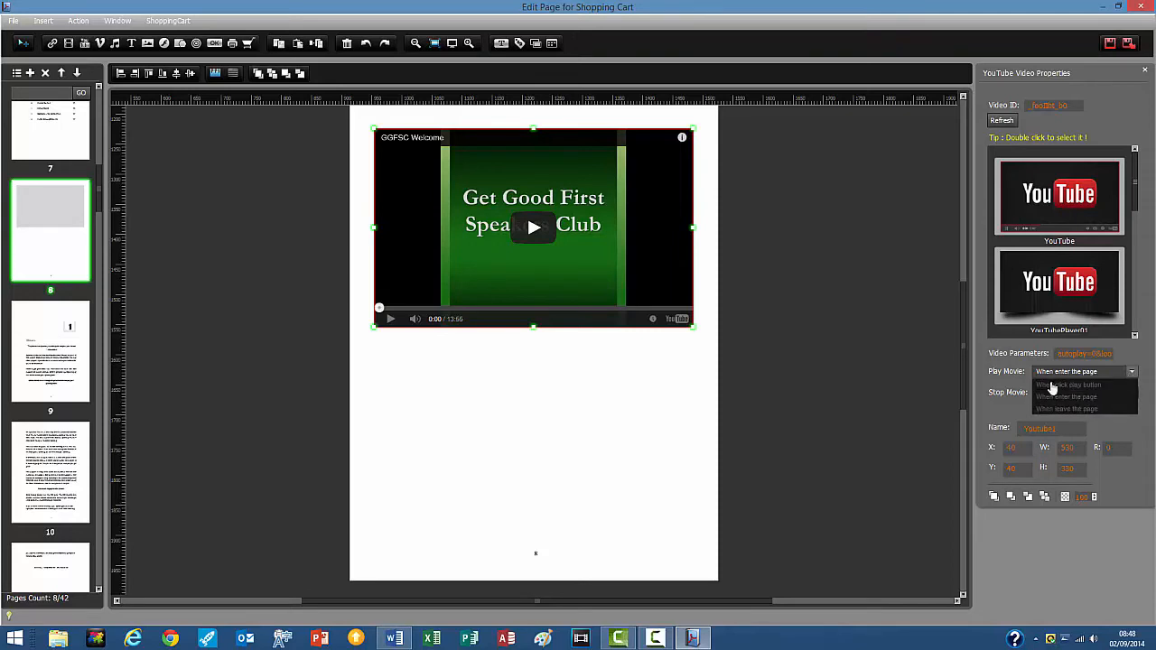
click(1089, 386)
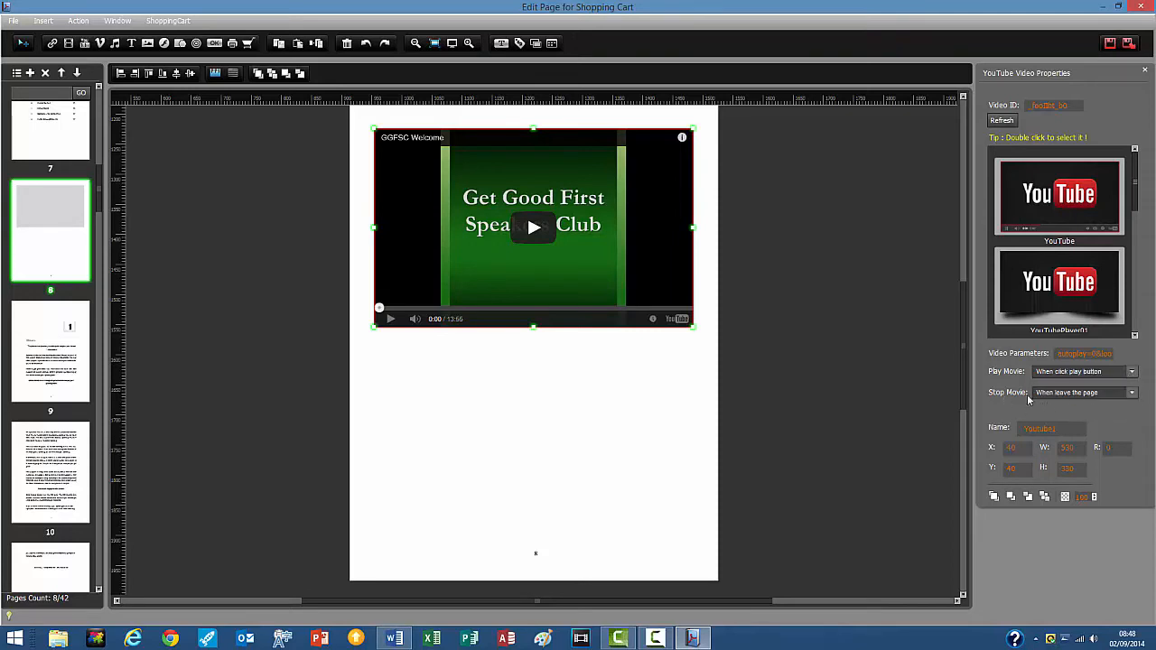
click(1132, 393)
click(1090, 406)
click(1130, 43)
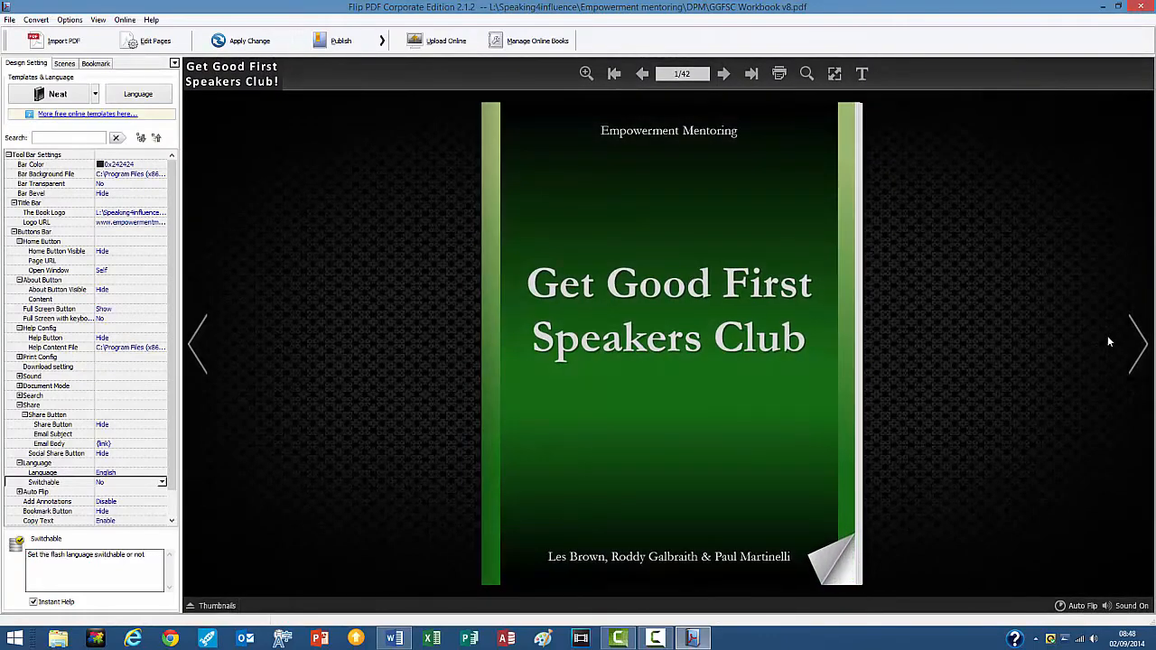
Turn to pages 8–9 of the flipbook preview and play the welcome video for a few seconds before pausing it.
click(1132, 345)
click(1132, 345)
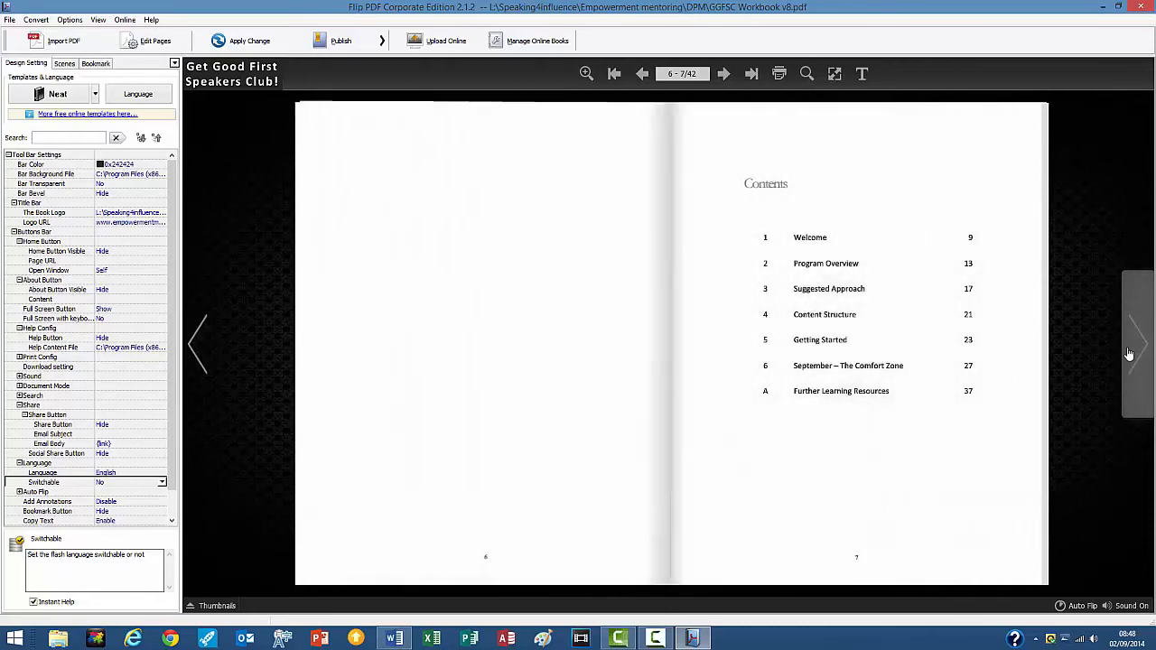
click(1132, 348)
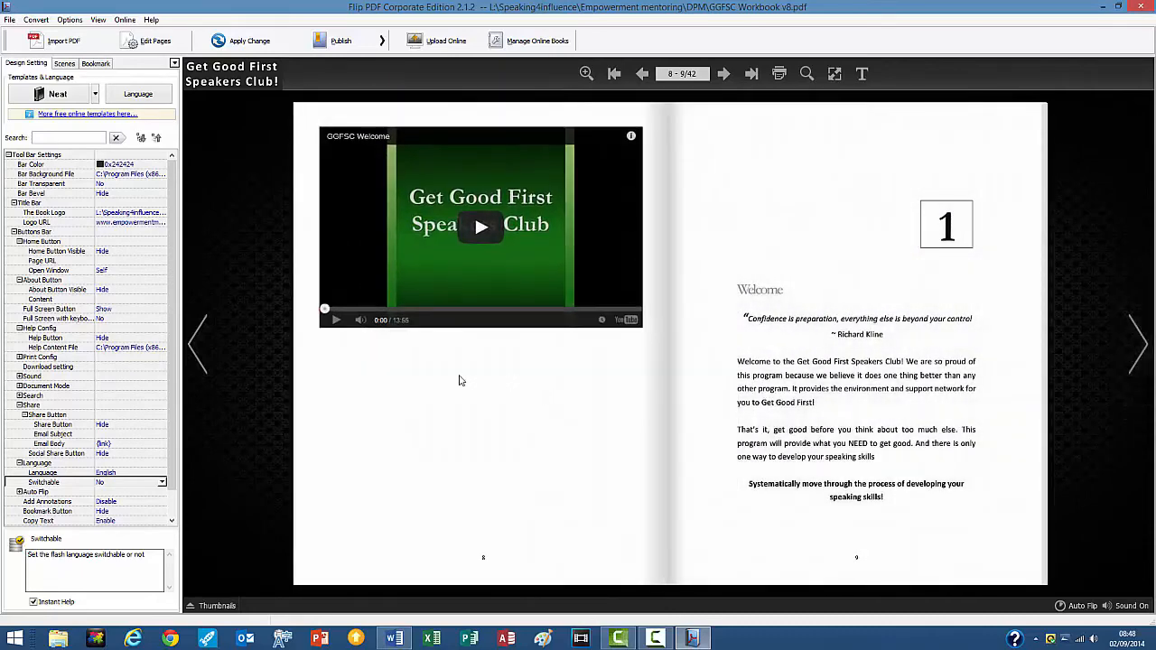
click(484, 232)
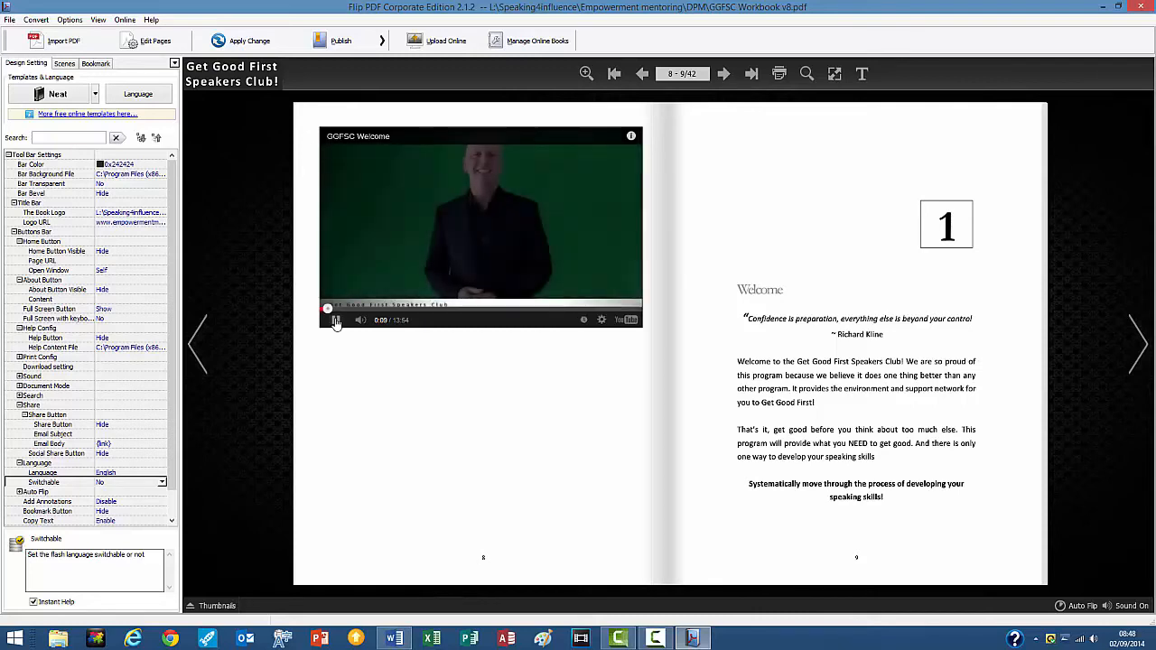
click(335, 322)
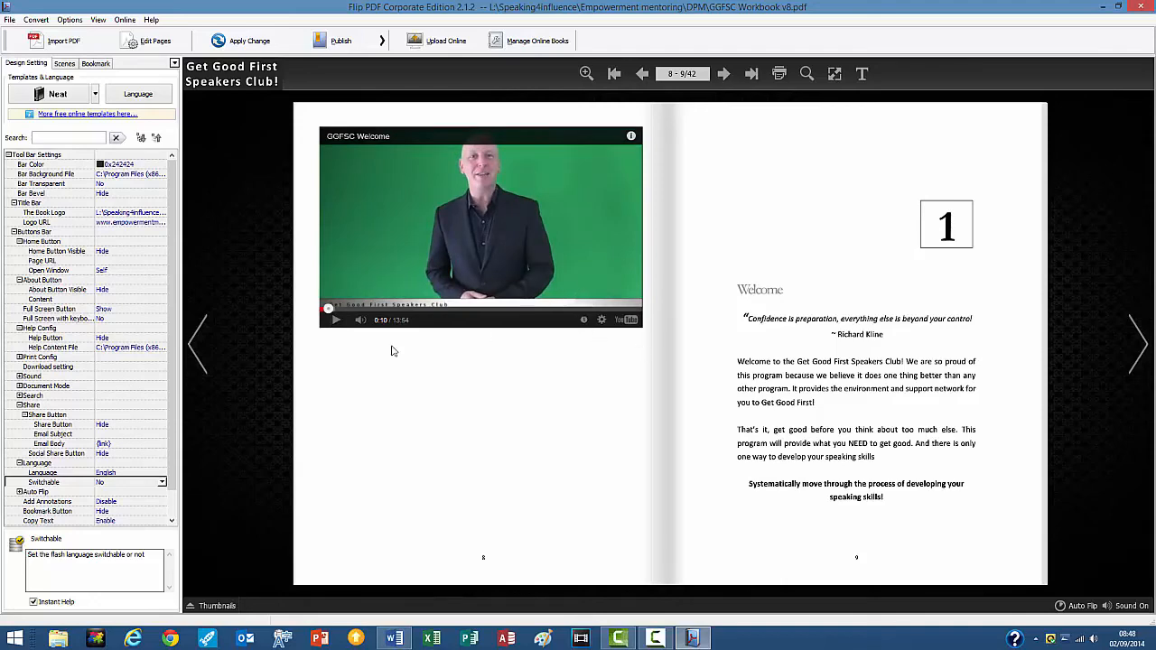
Page forward through the flipbook to pages 18–19 and turn the page-flip sound off.
click(1137, 351)
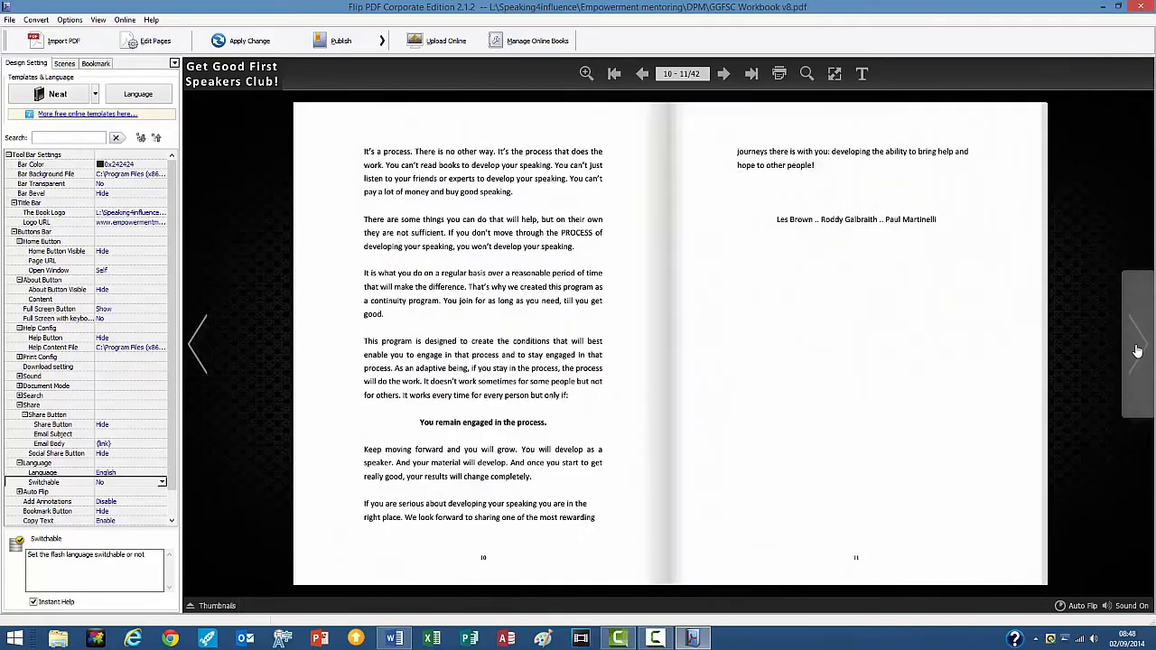
click(1138, 350)
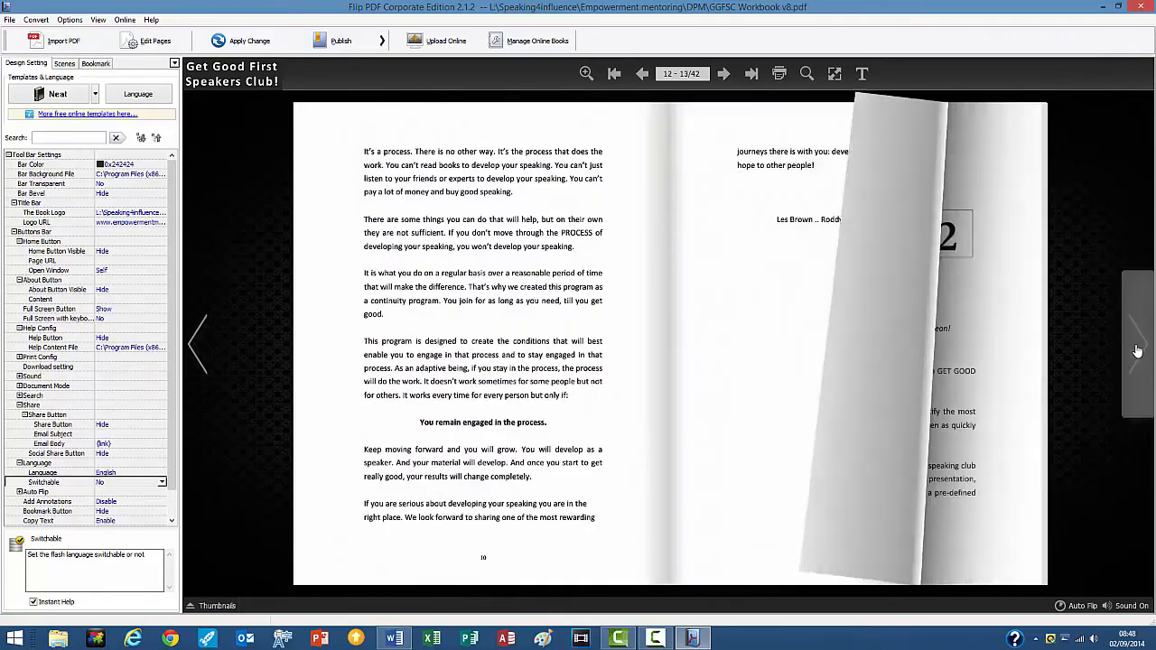
click(1137, 351)
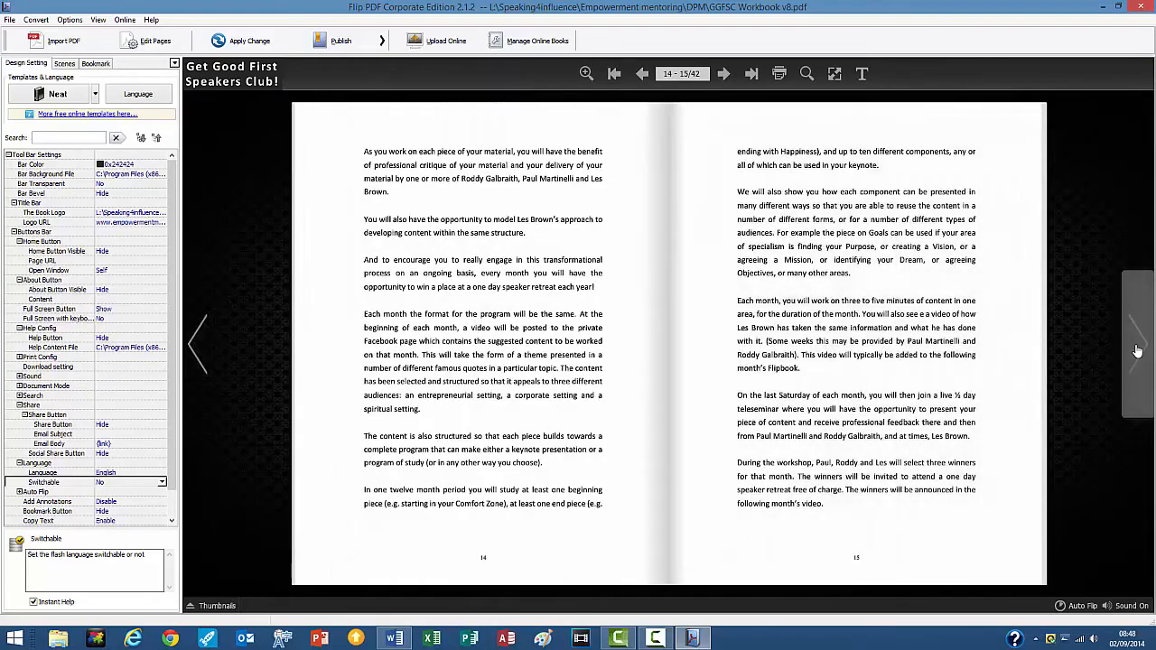
click(1138, 350)
click(1137, 350)
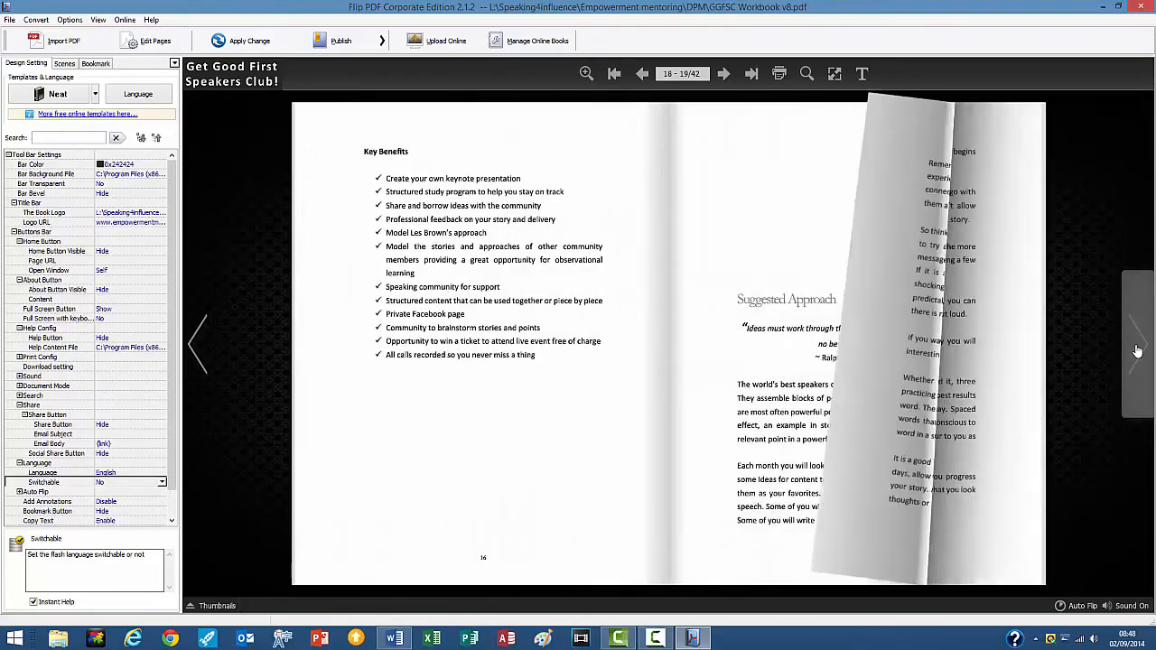
click(1127, 606)
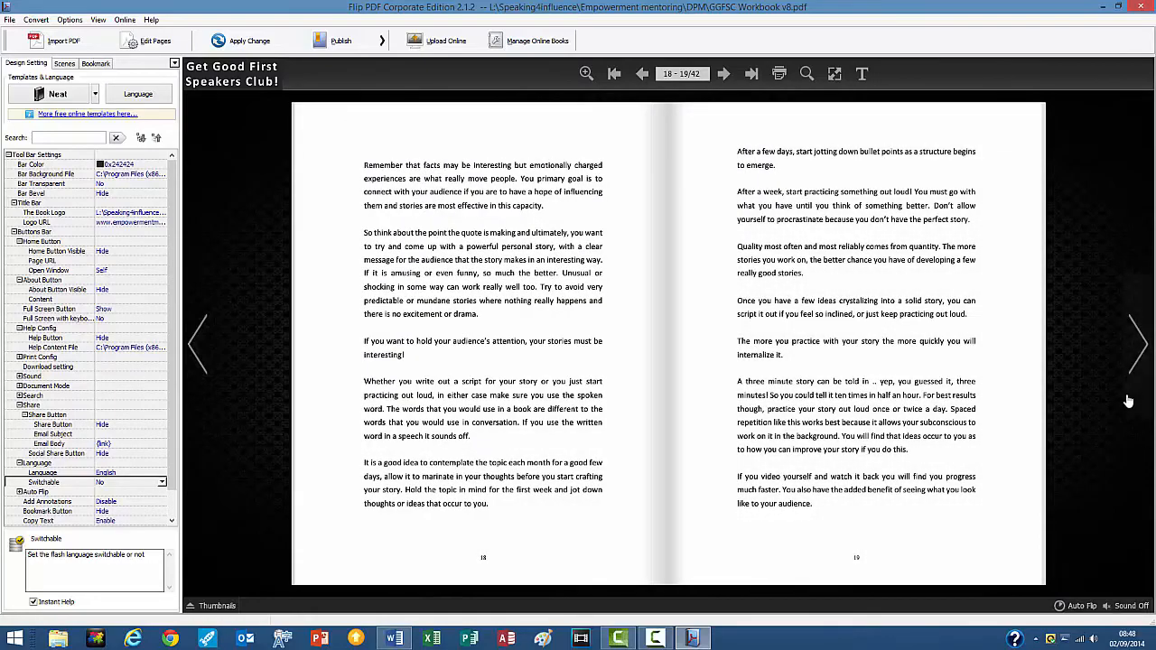
Look through the flipbook from page 20 to the Further Learning Resources section on pages 36–37.
click(1138, 363)
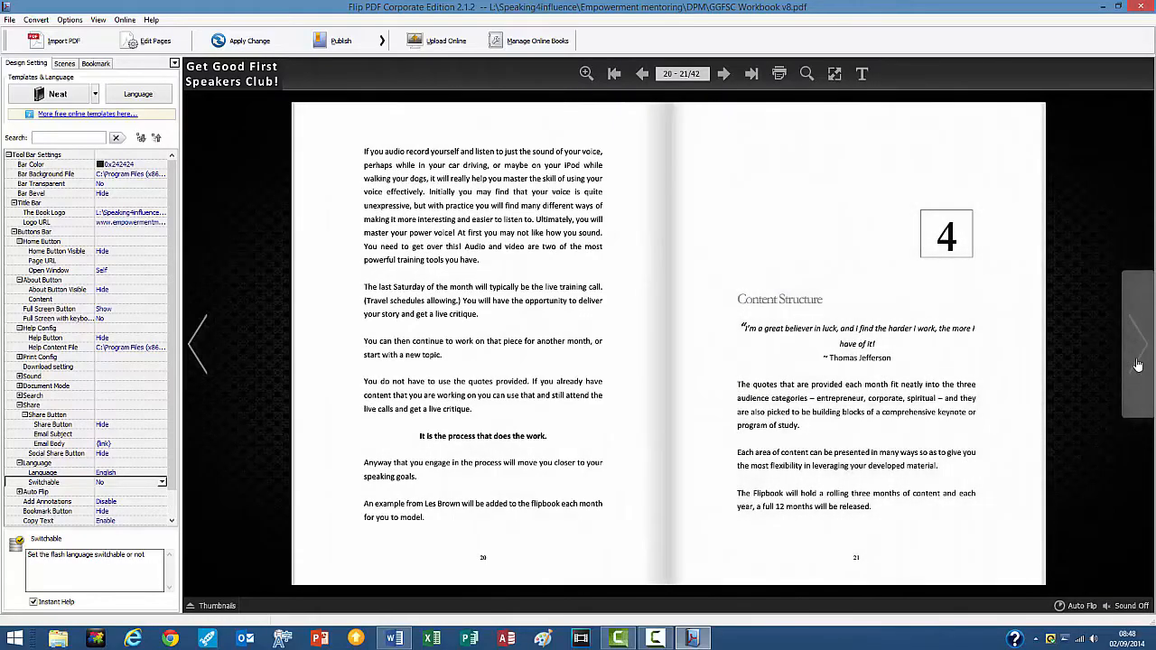
click(1138, 363)
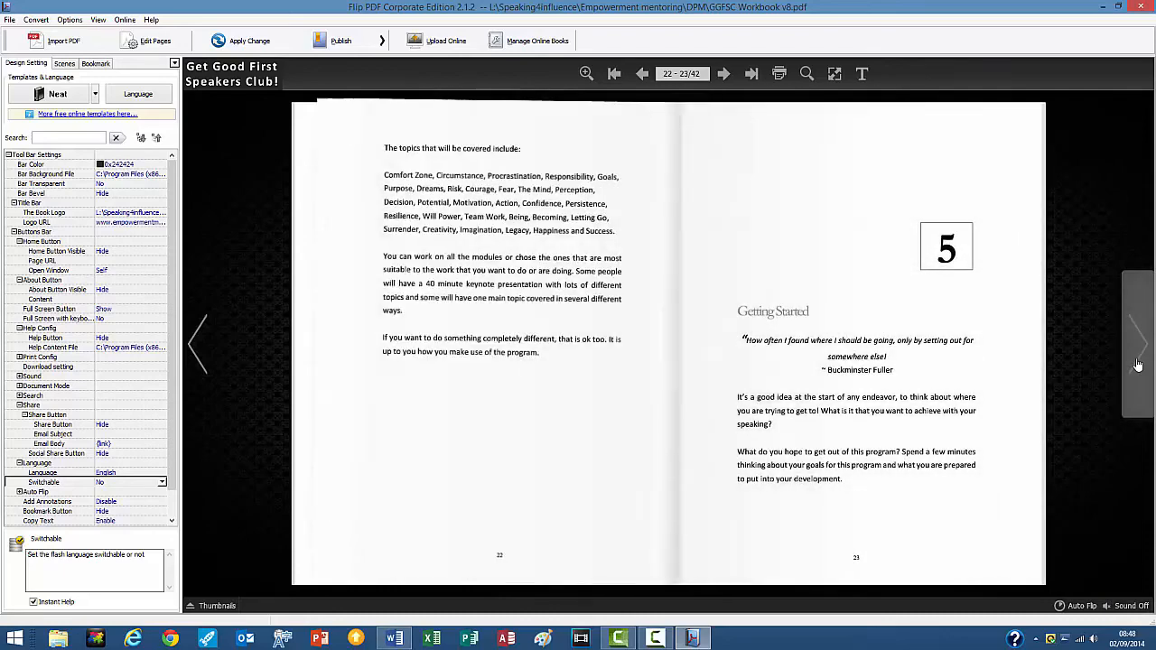
click(1139, 363)
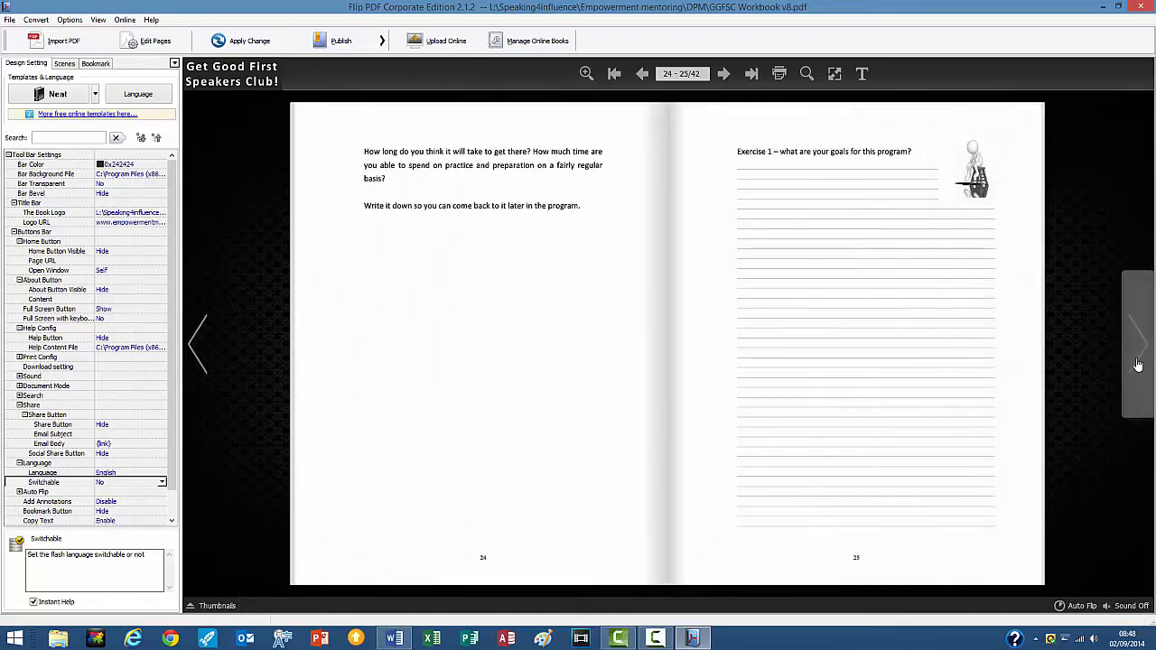
click(1138, 363)
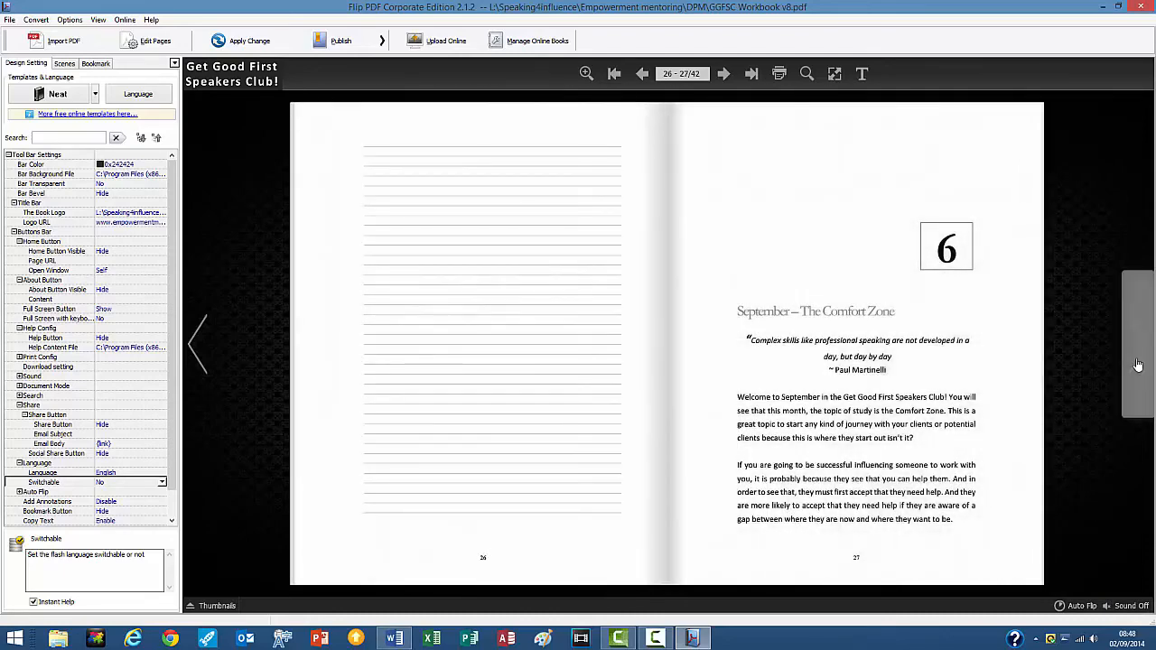
click(1138, 363)
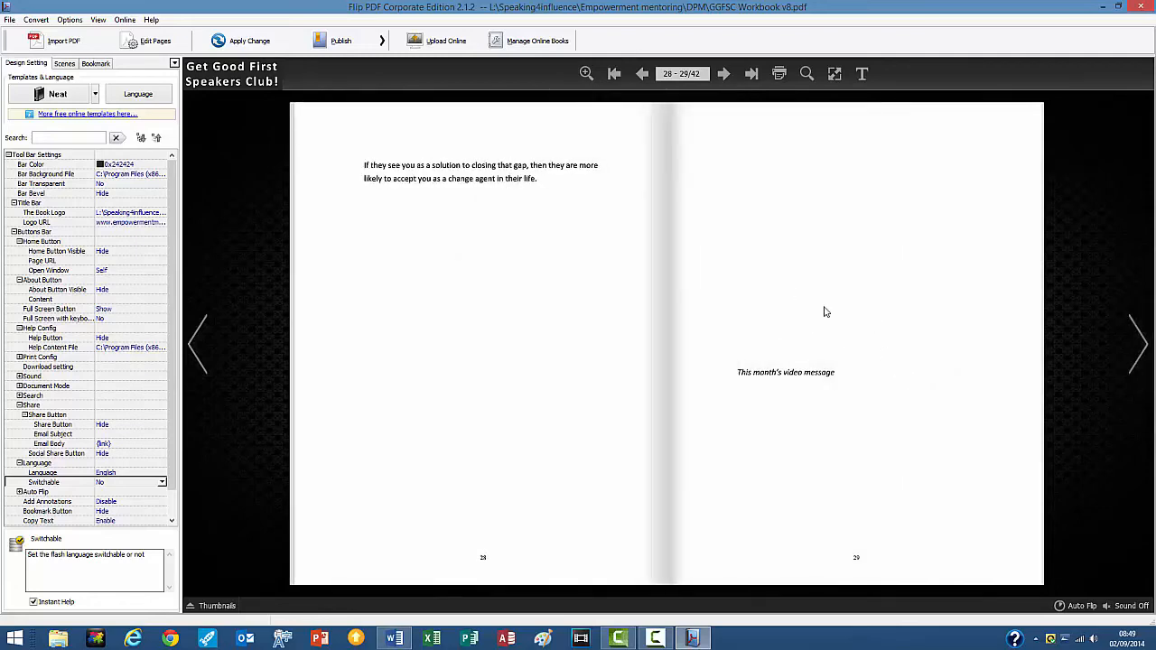
click(1142, 345)
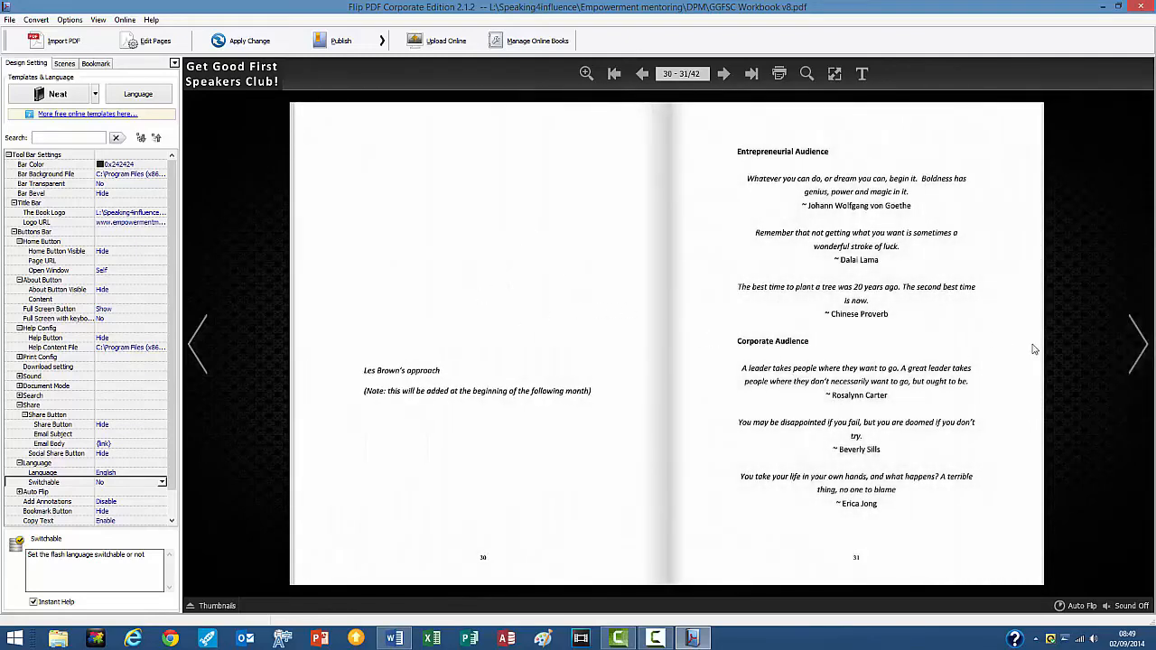
click(1139, 342)
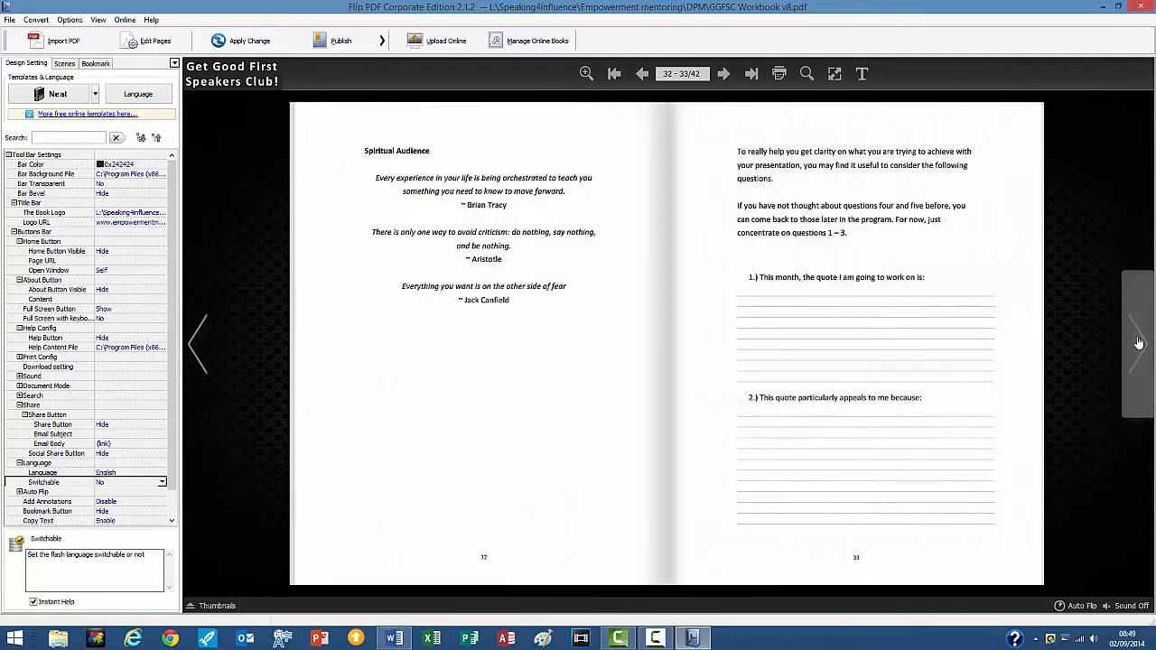
click(1139, 343)
click(1139, 343)
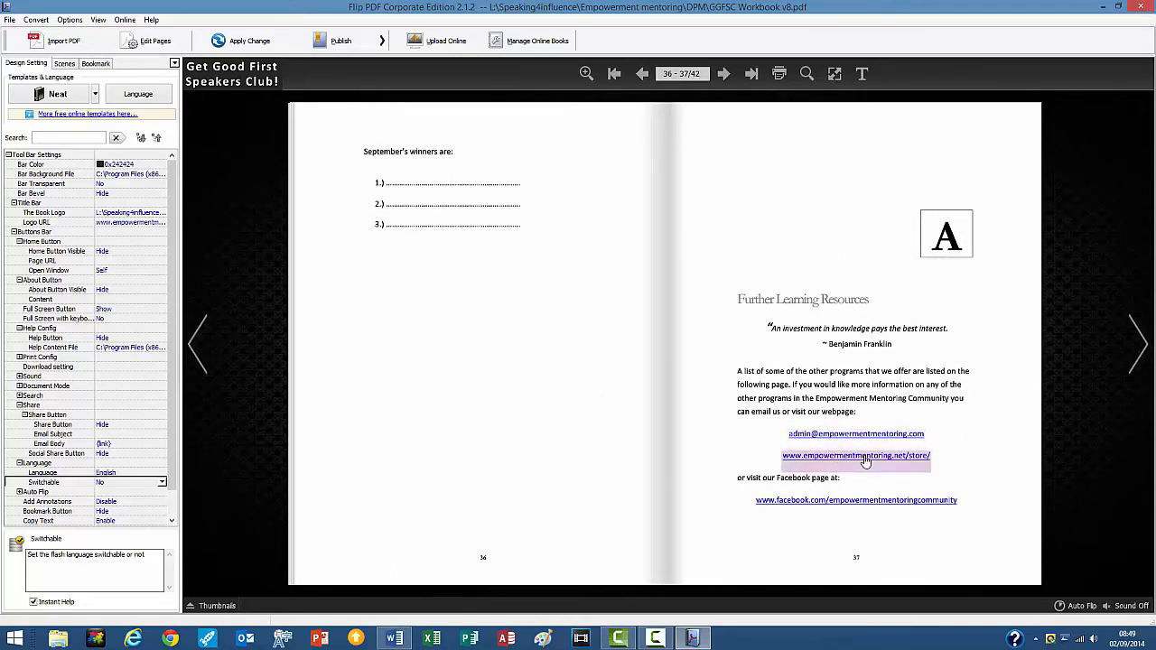
click(865, 462)
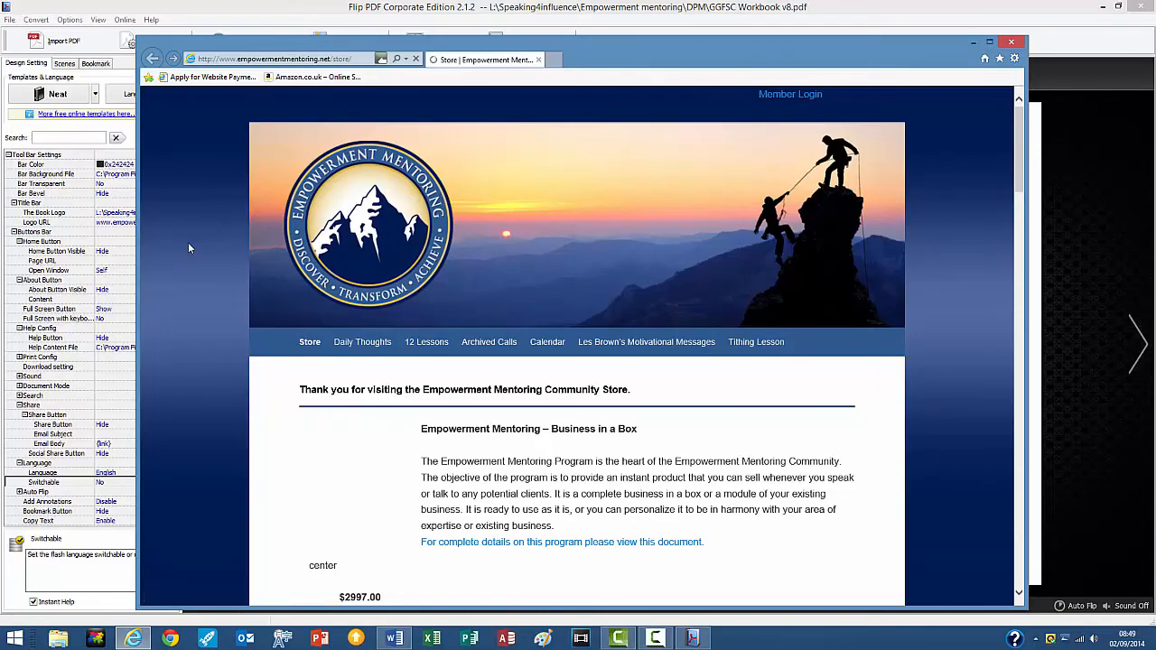
scroll(188, 242, down, 8)
scroll(200, 261, down, 12)
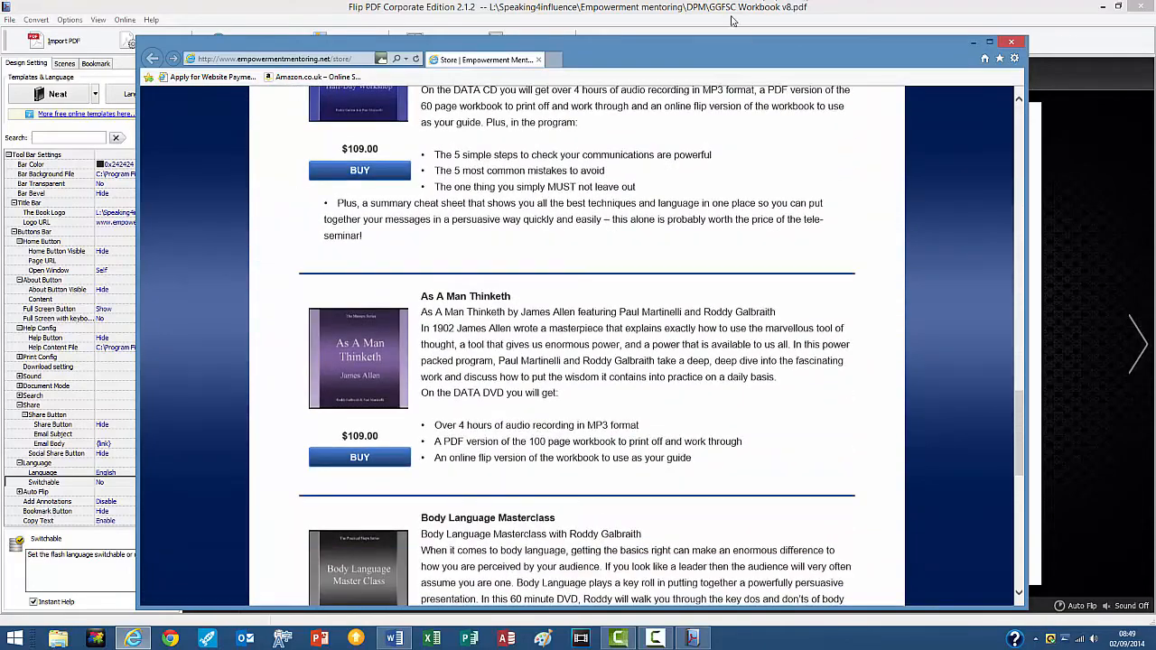
click(1012, 45)
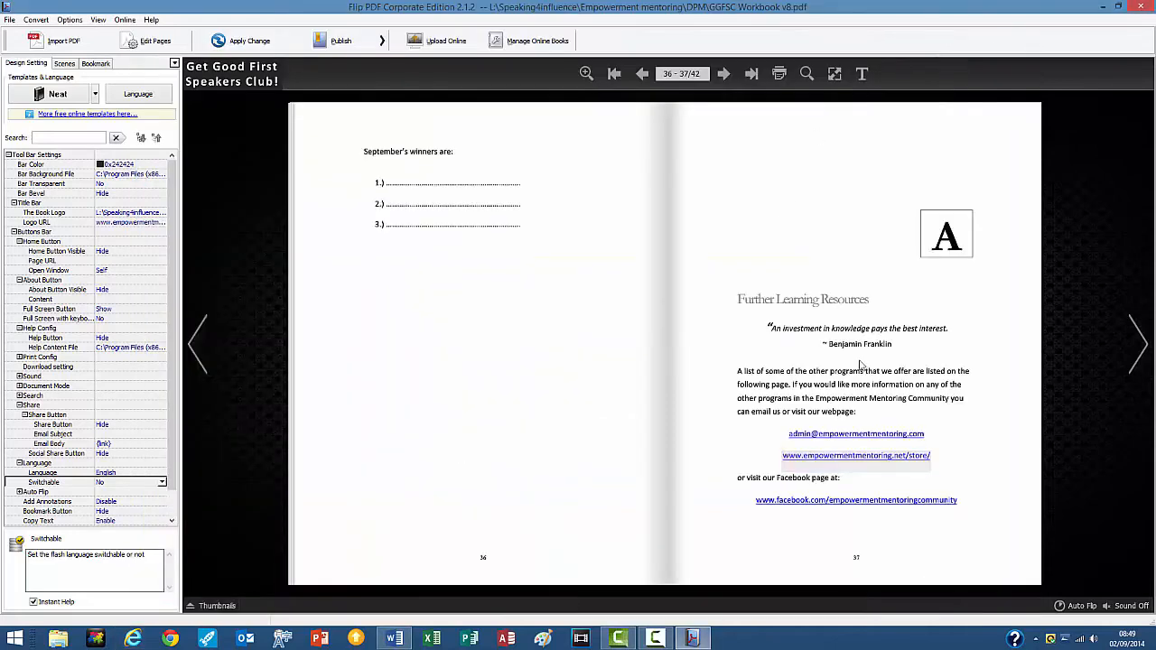
Test the Empowerment Mentoring Community Facebook link on page 37, look over the page, and close the browser window.
click(888, 506)
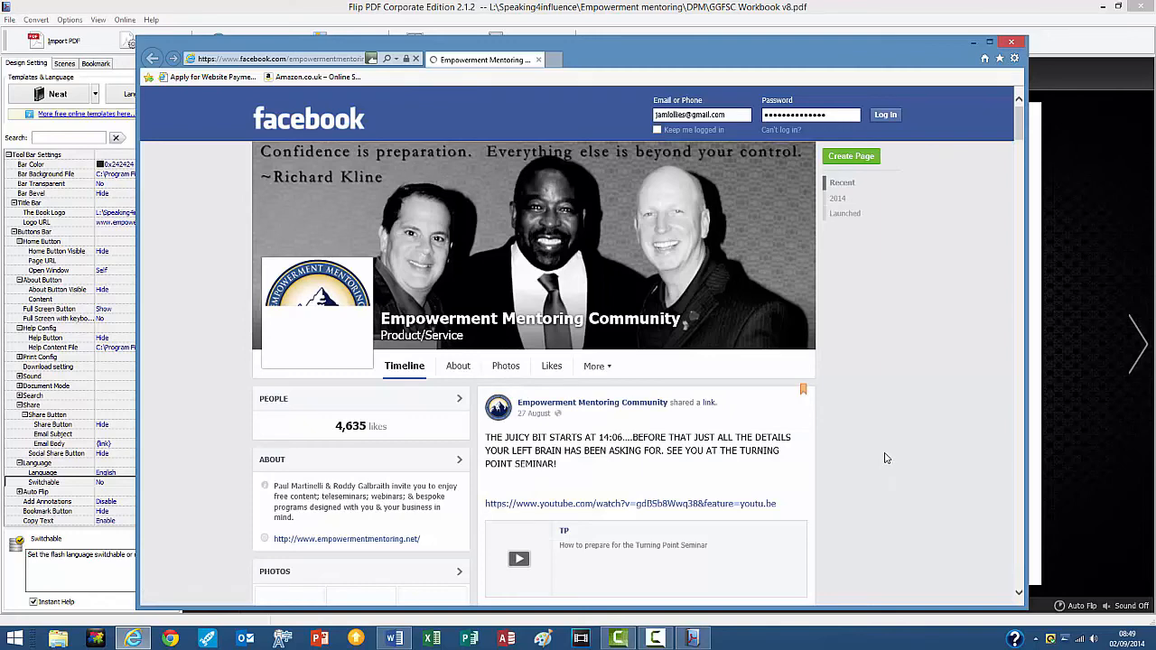
scroll(909, 443, down, 3)
scroll(918, 440, up, 3)
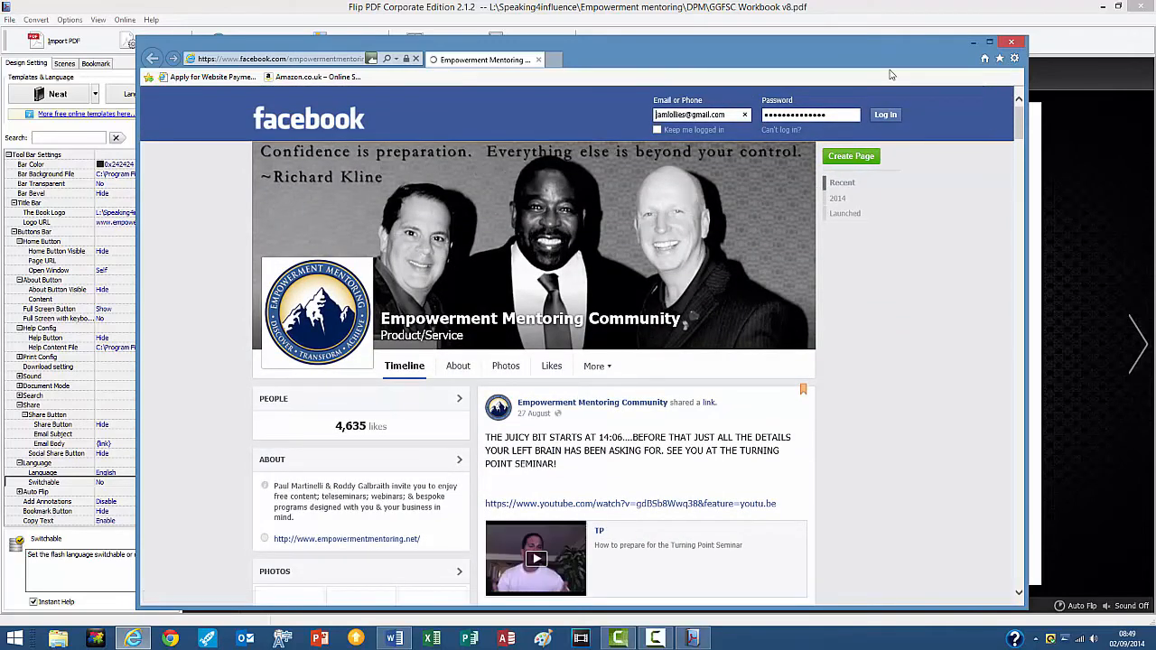
click(1013, 44)
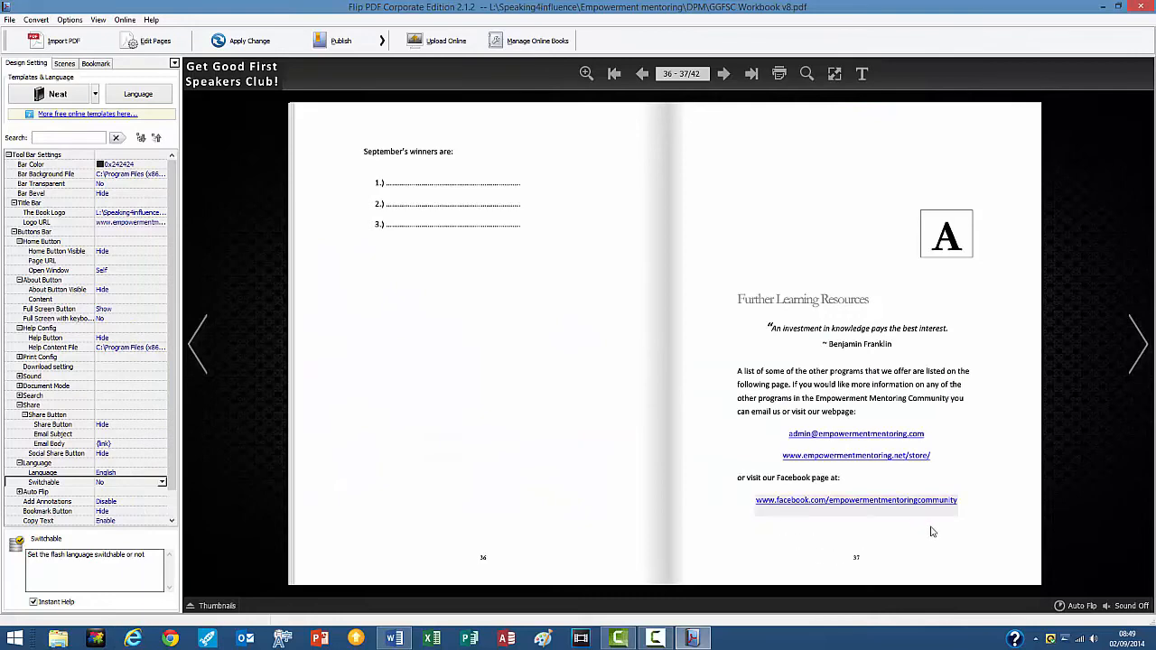
Page forward from page 37 to the back cover on page 42 and look it over.
click(1140, 342)
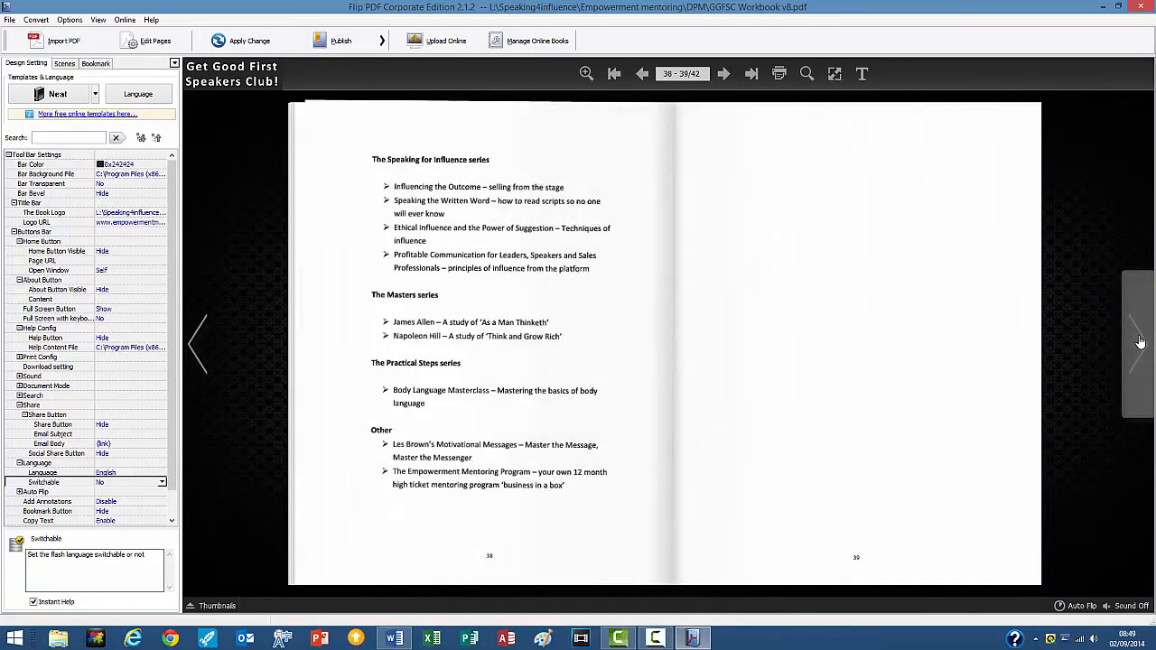
click(1138, 341)
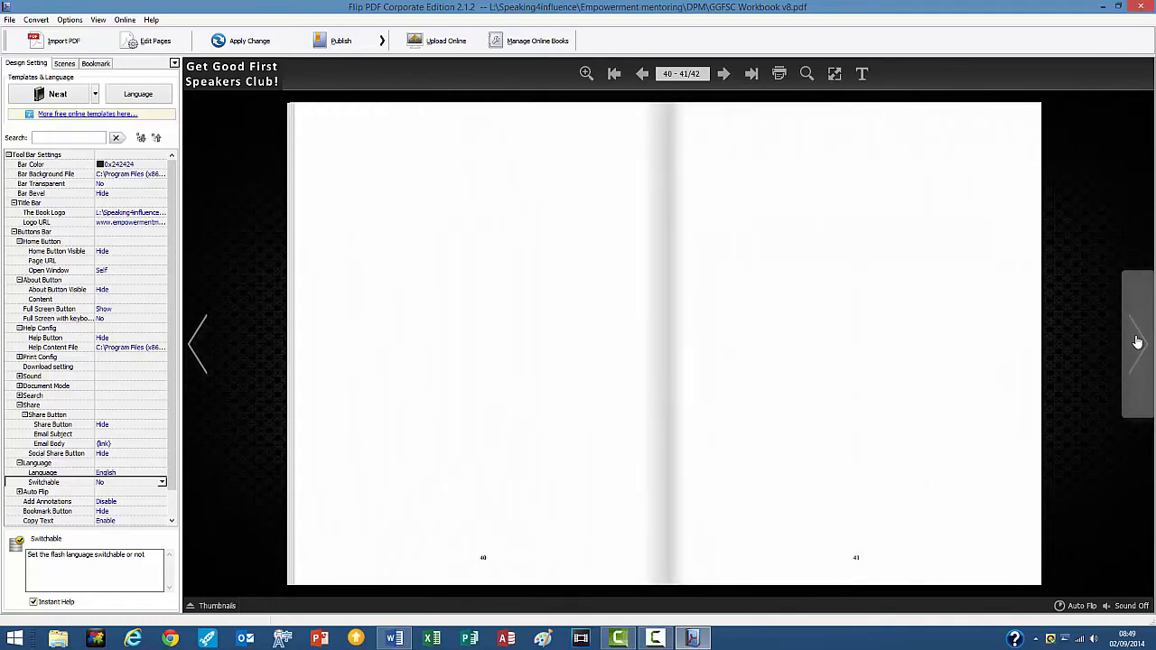
click(1139, 341)
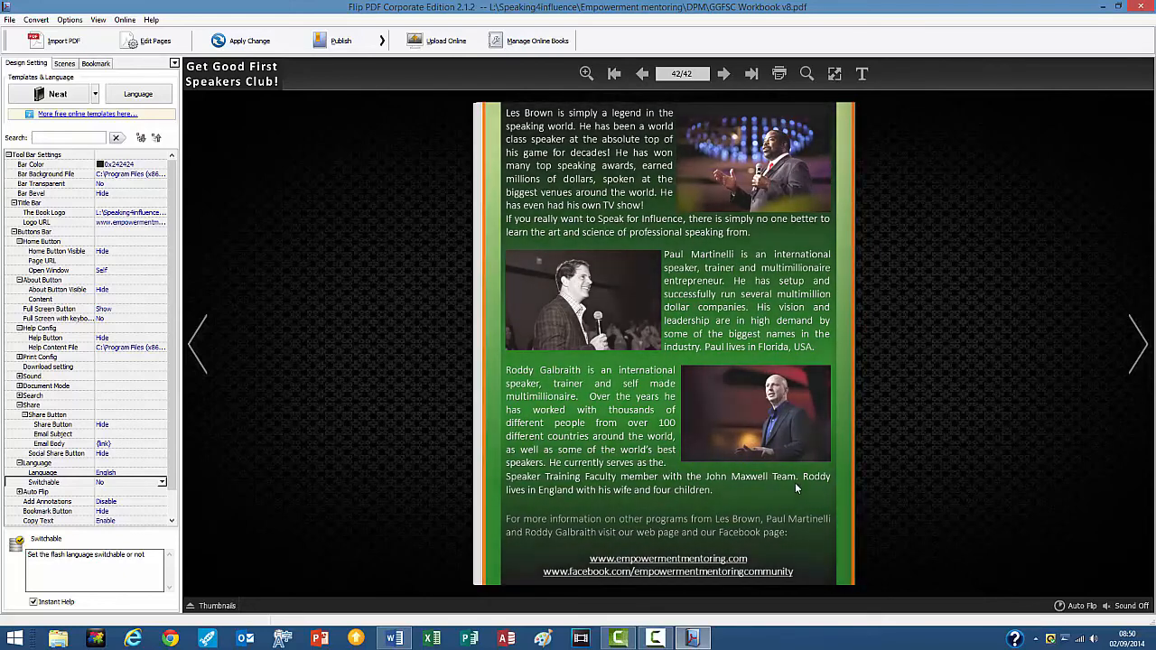
Turn off the mouse-rollover border on page 42's back cover image, save and exit the page editor, and view the back cover.
click(158, 40)
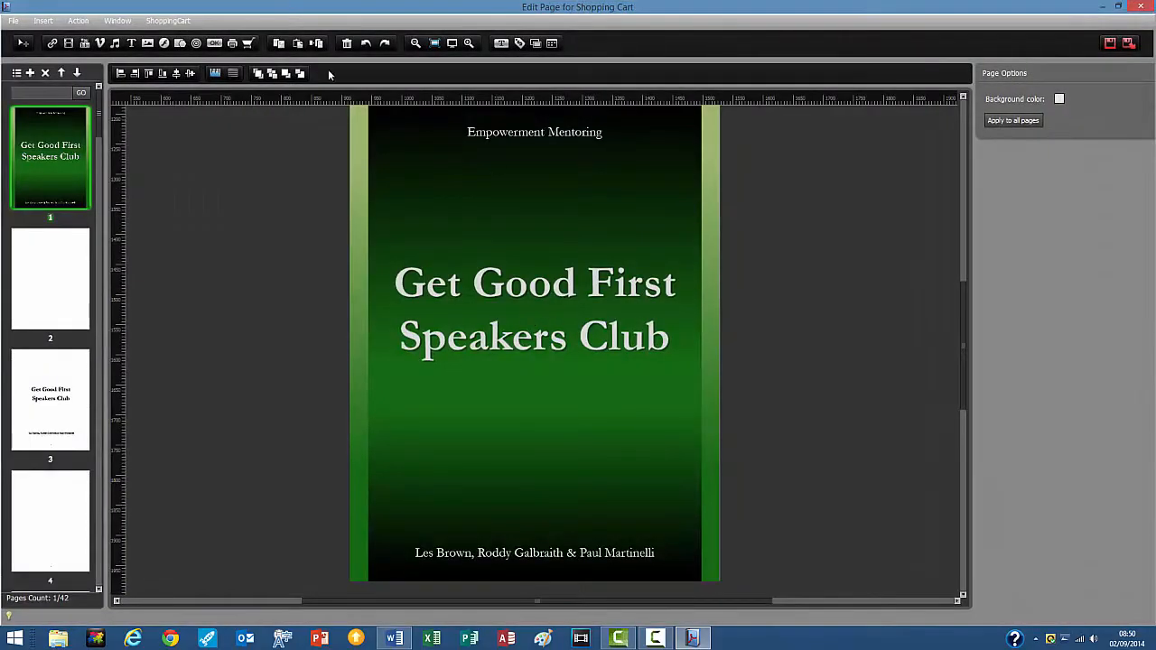
drag(100, 129, 86, 580)
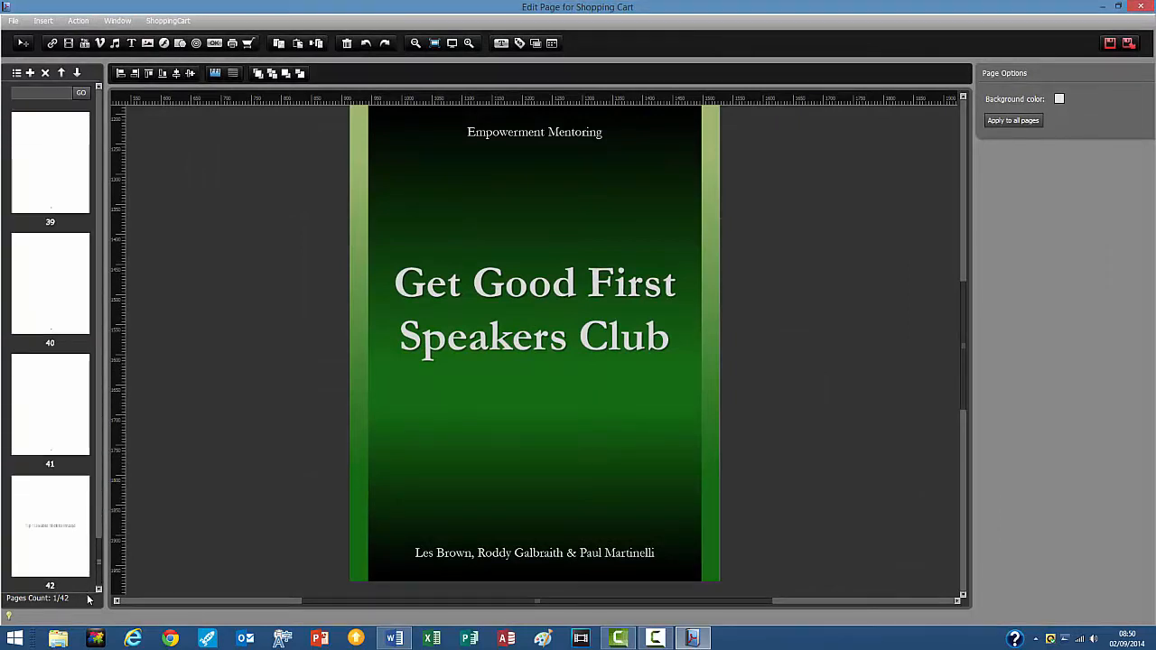
click(54, 549)
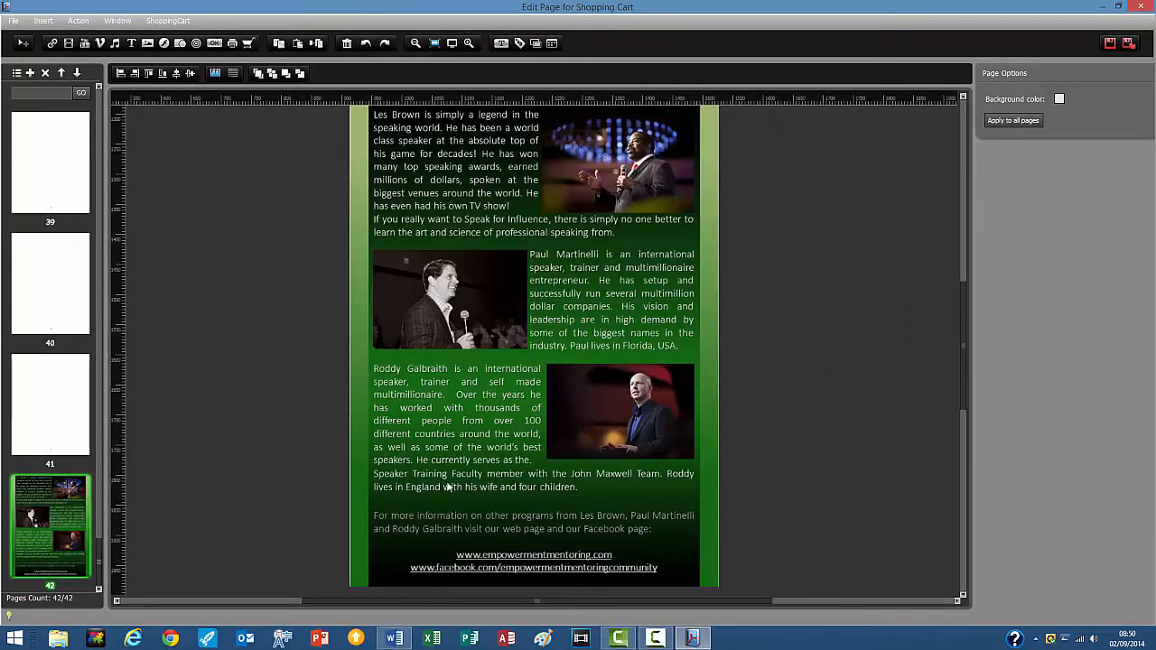
click(666, 289)
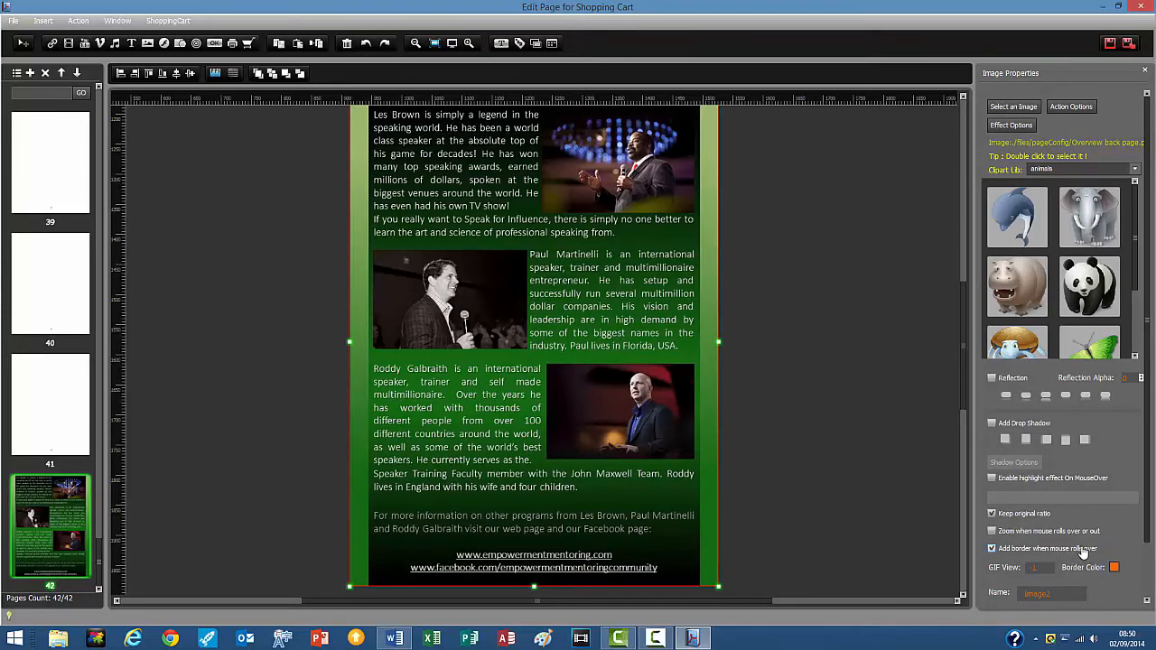
click(992, 548)
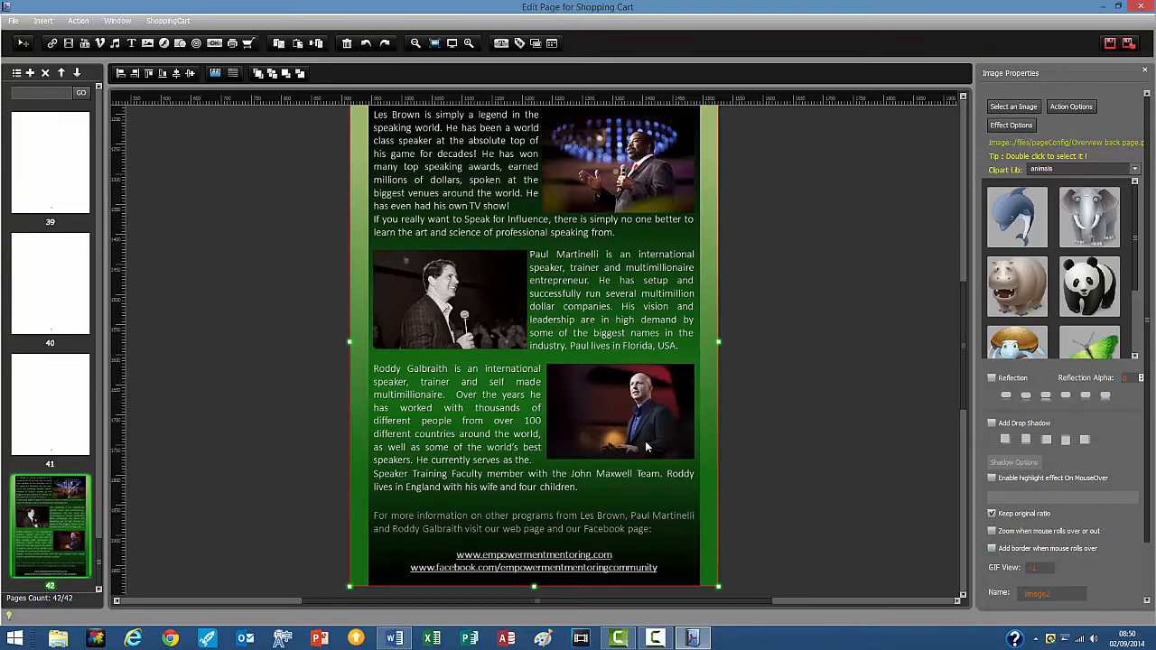
click(1128, 42)
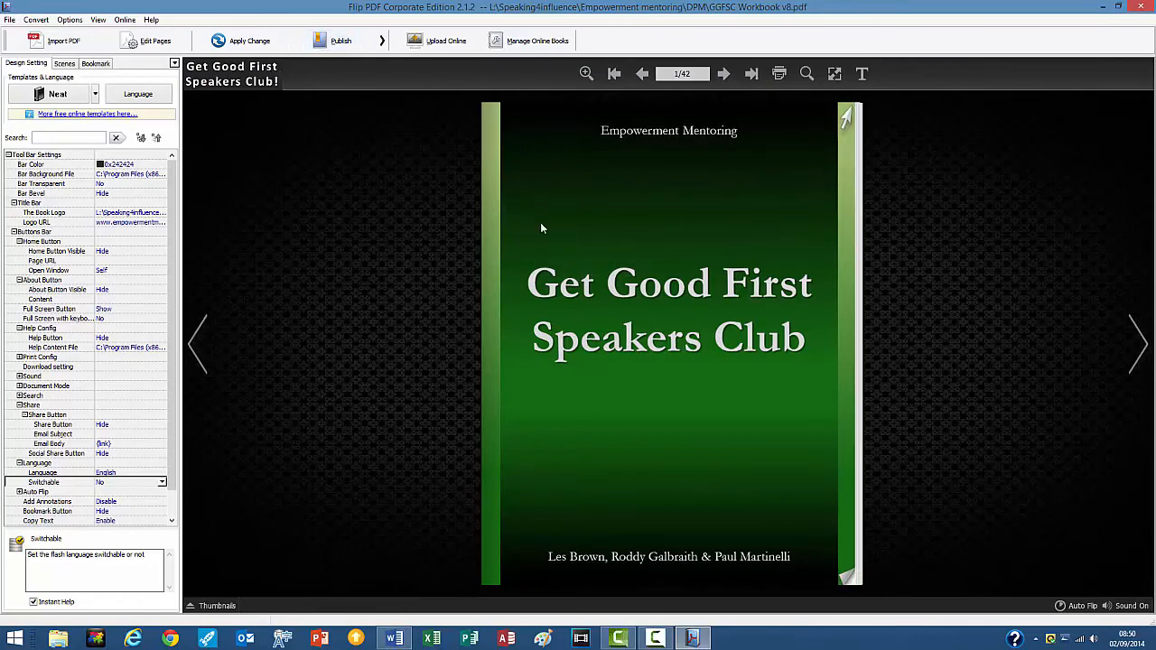
click(749, 75)
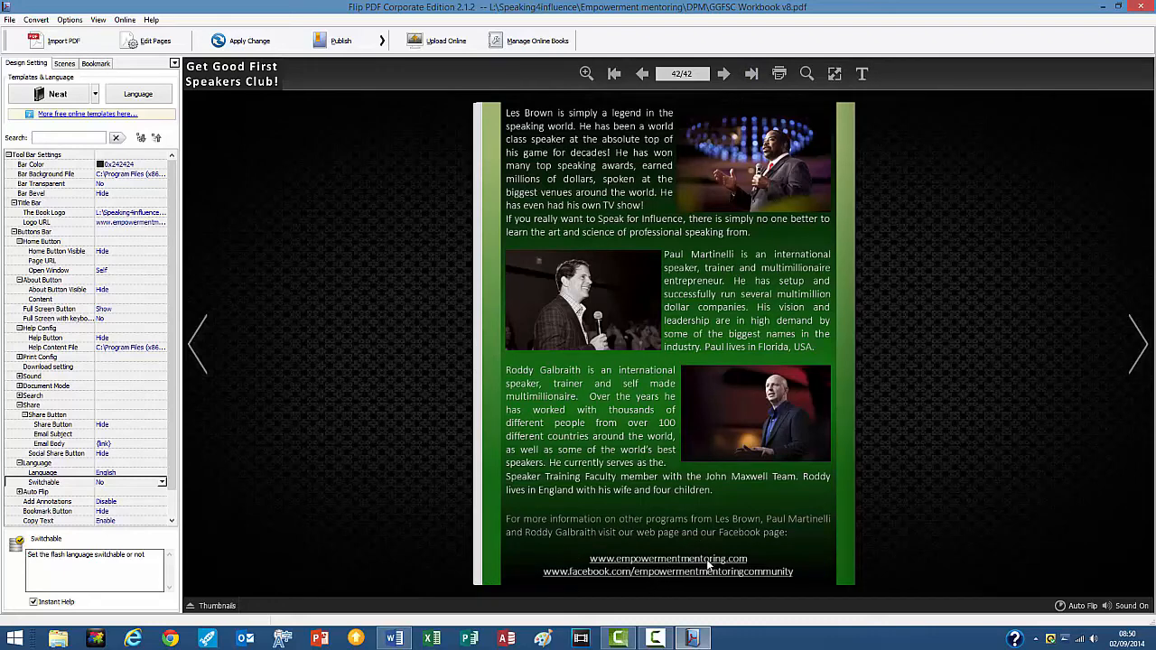
click(154, 42)
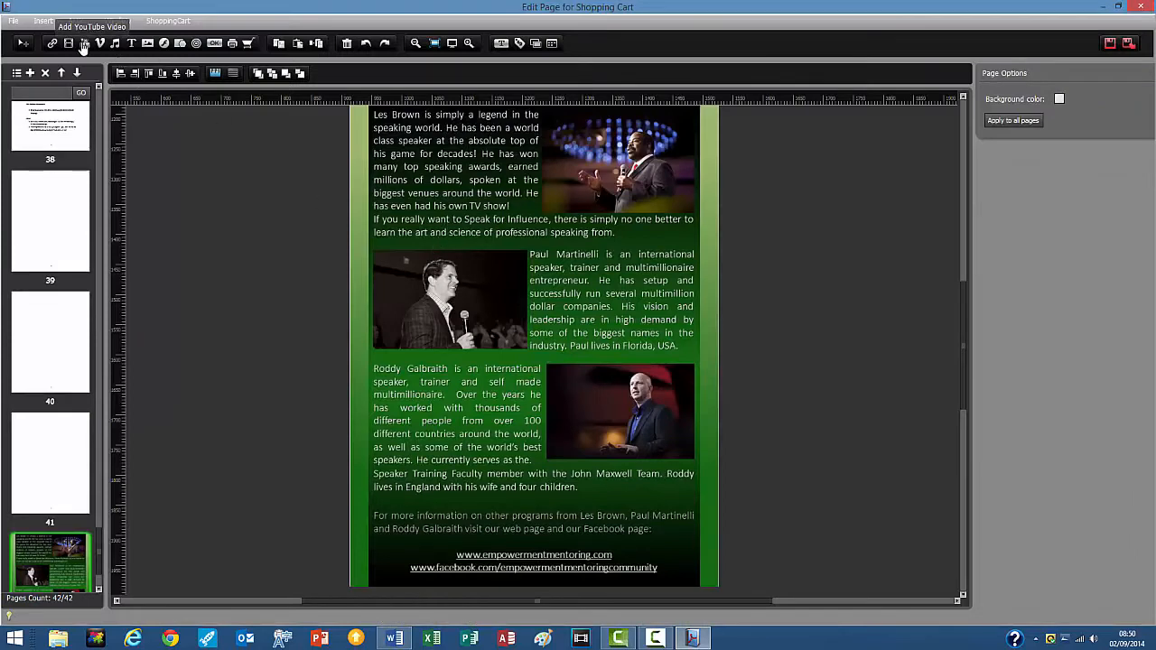
click(52, 43)
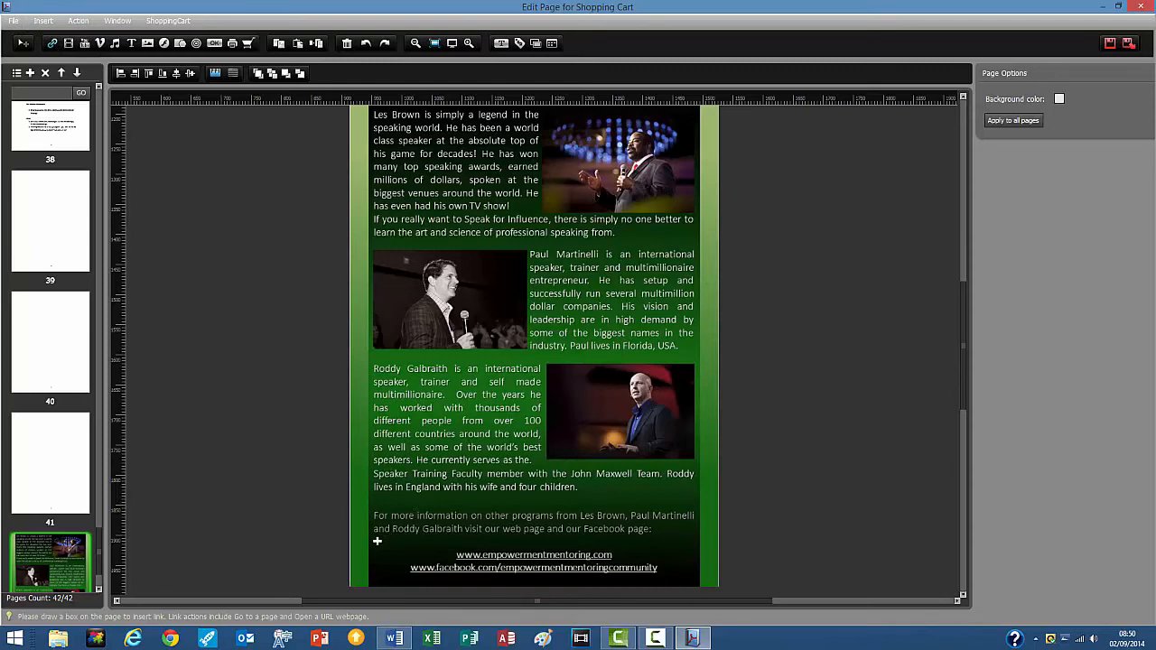
drag(467, 562, 695, 583)
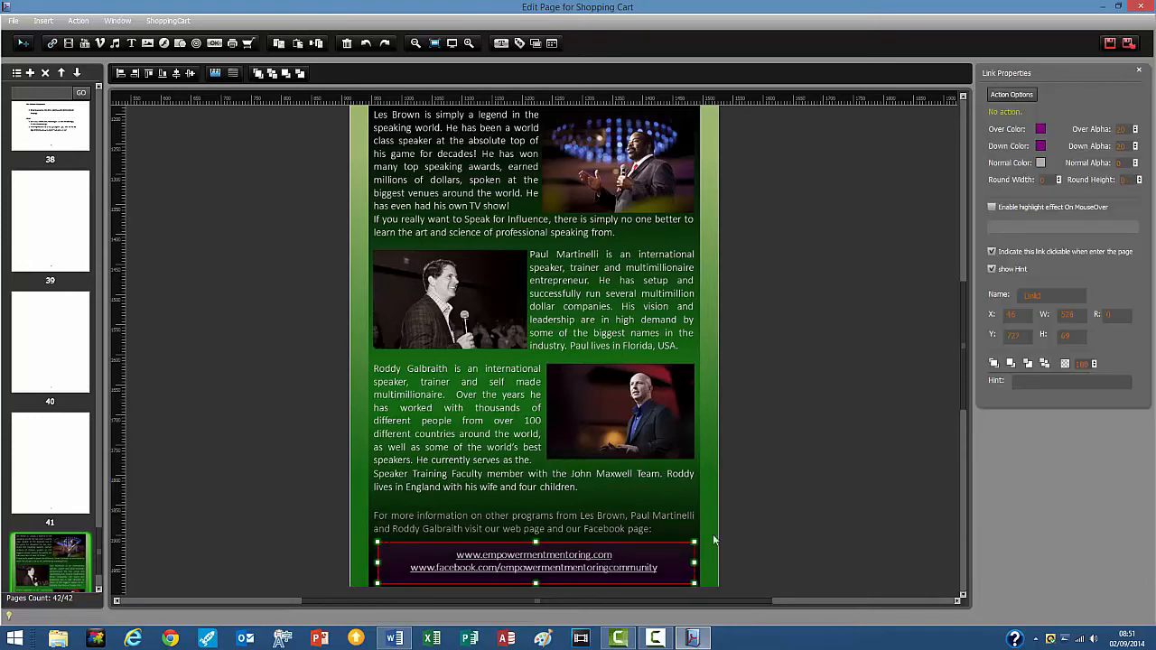
click(1009, 95)
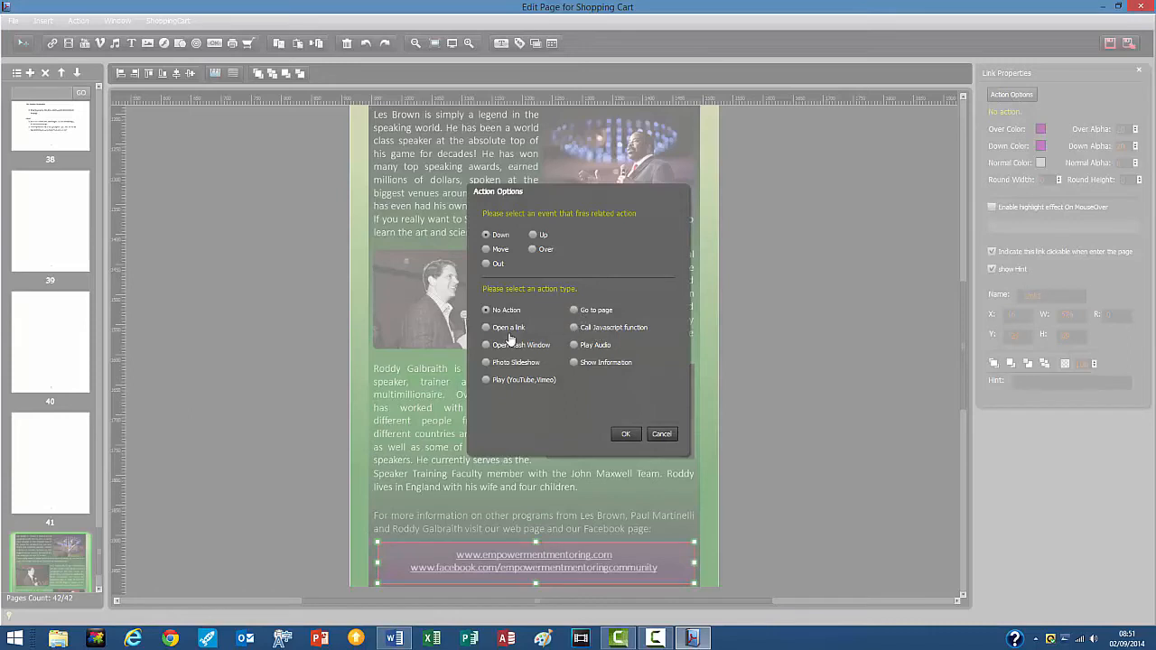
click(509, 330)
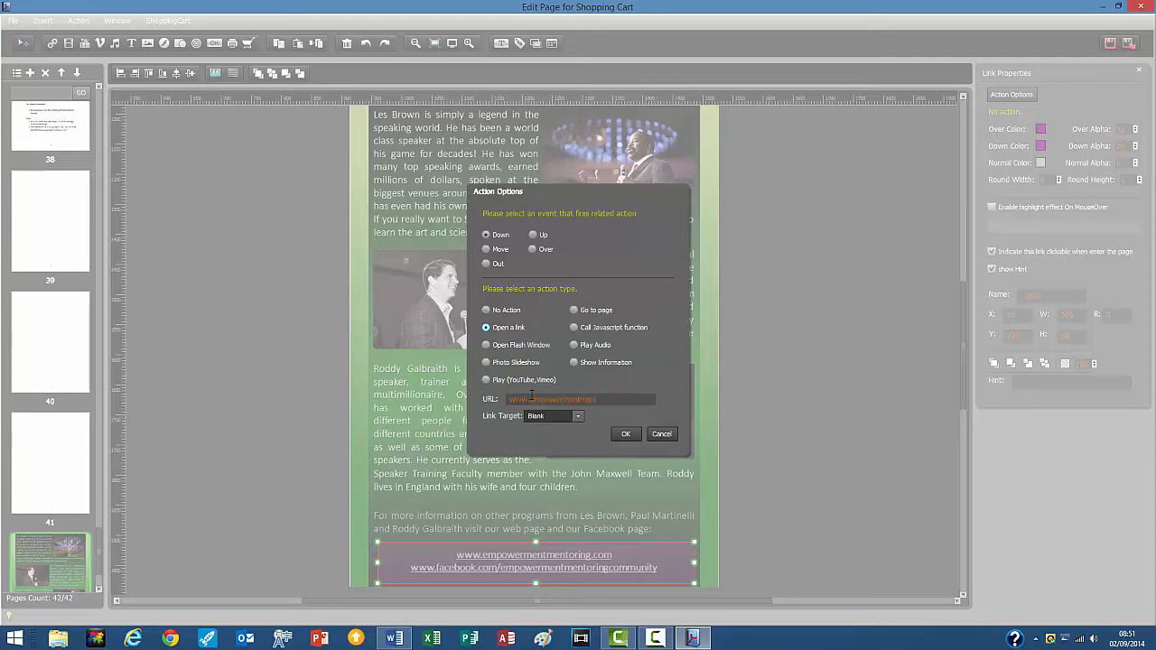
text(ring.)
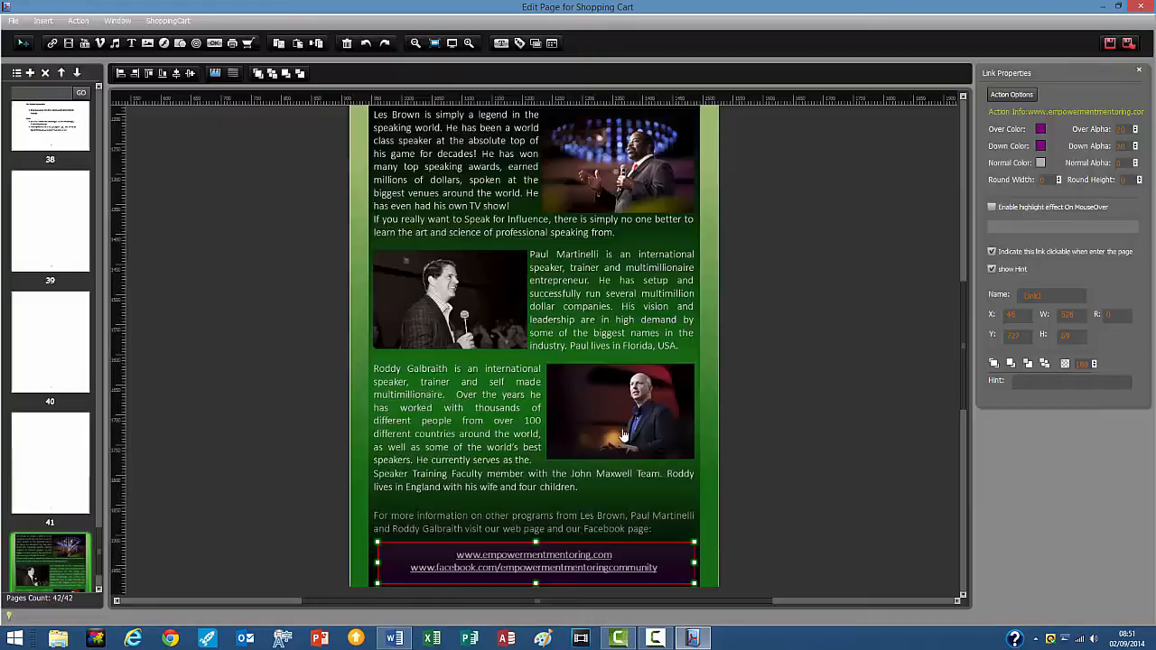
click(625, 435)
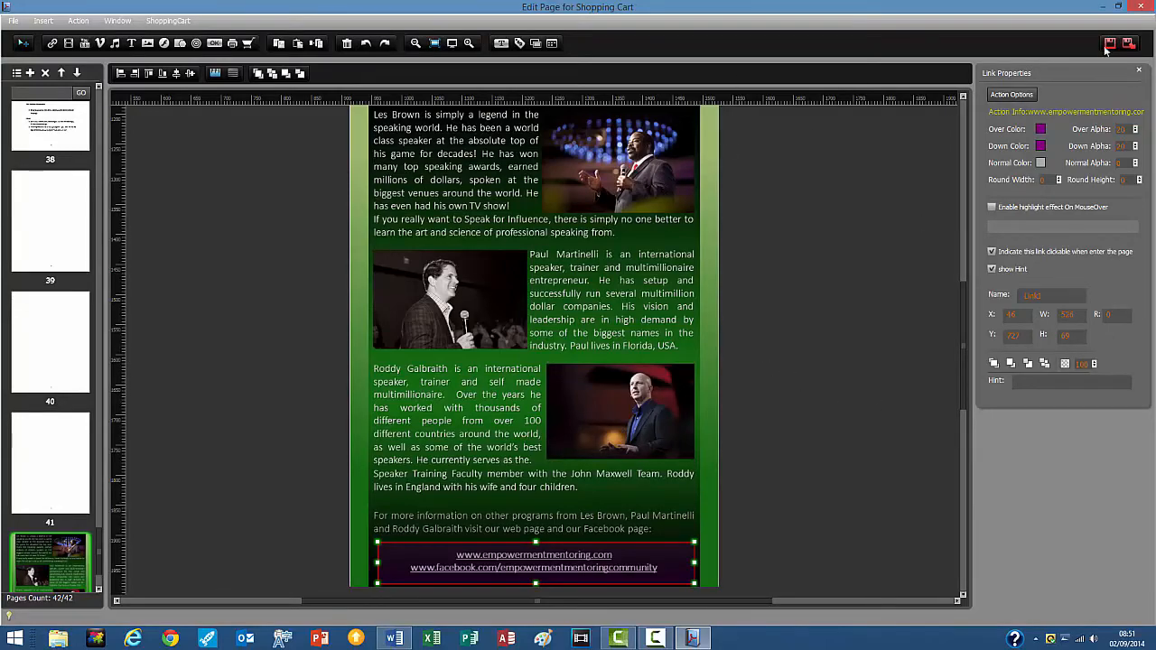
click(1128, 44)
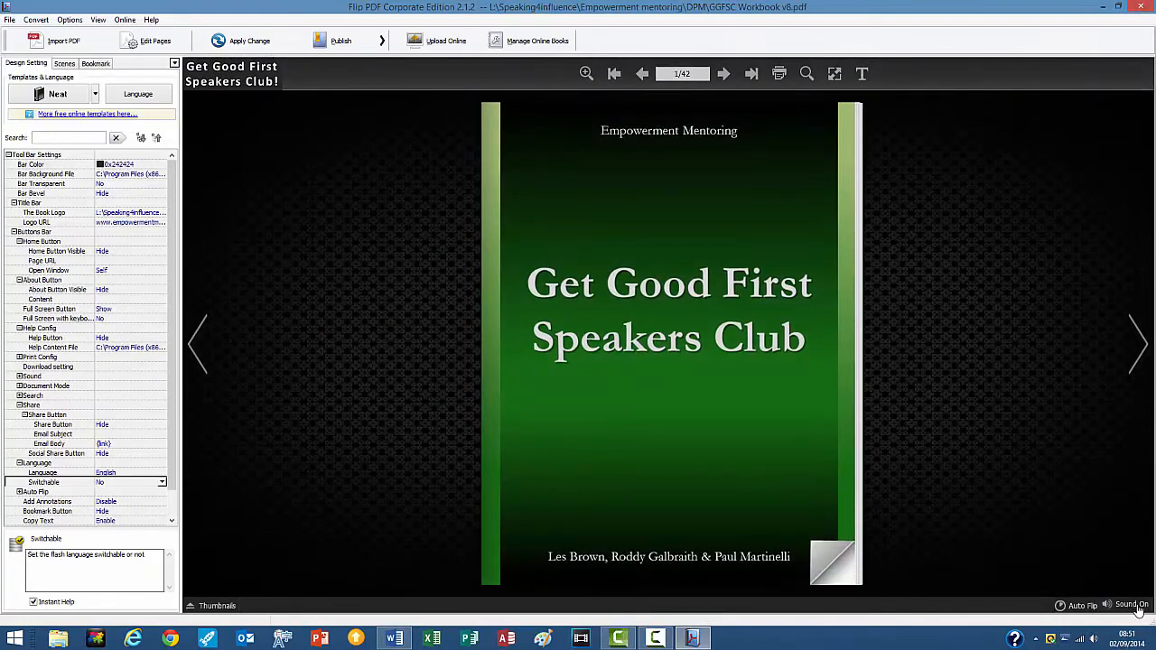
Turn the page-flip sound off and page forward to the Contents on pages 6–7.
click(1136, 606)
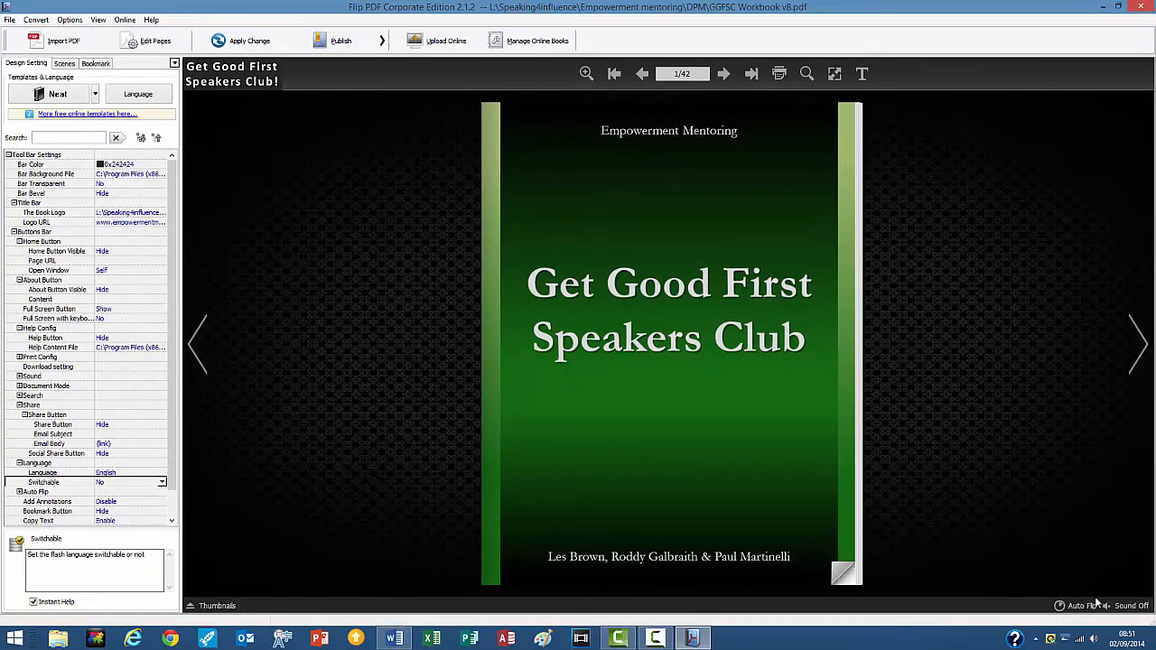
click(1140, 345)
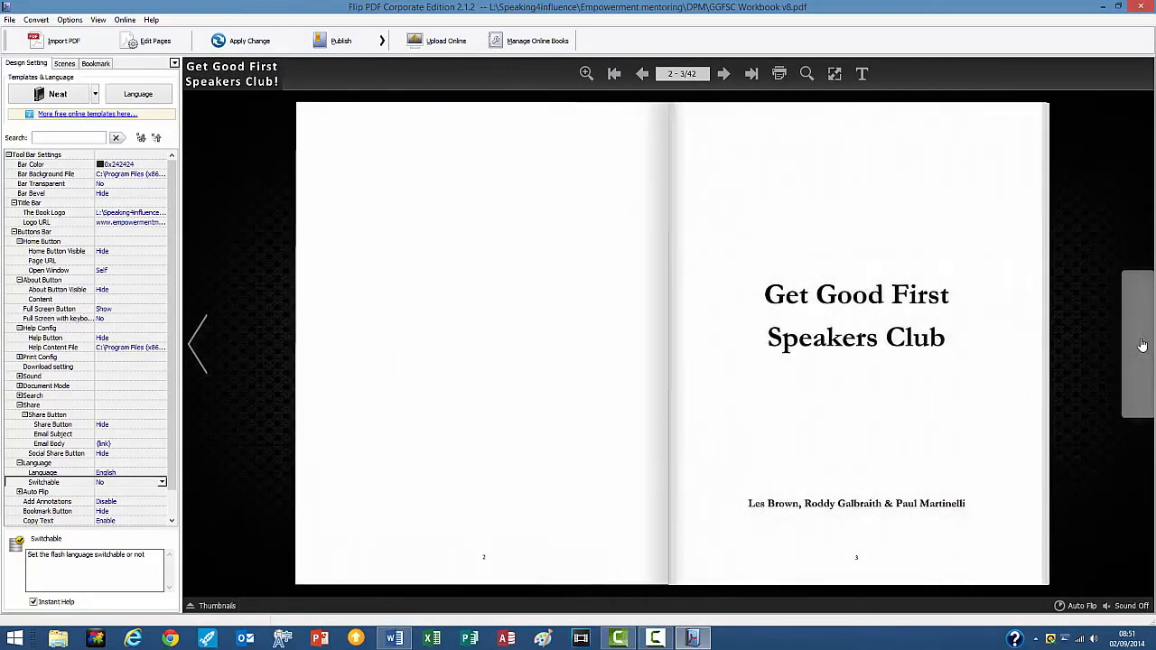
click(1141, 344)
click(1142, 344)
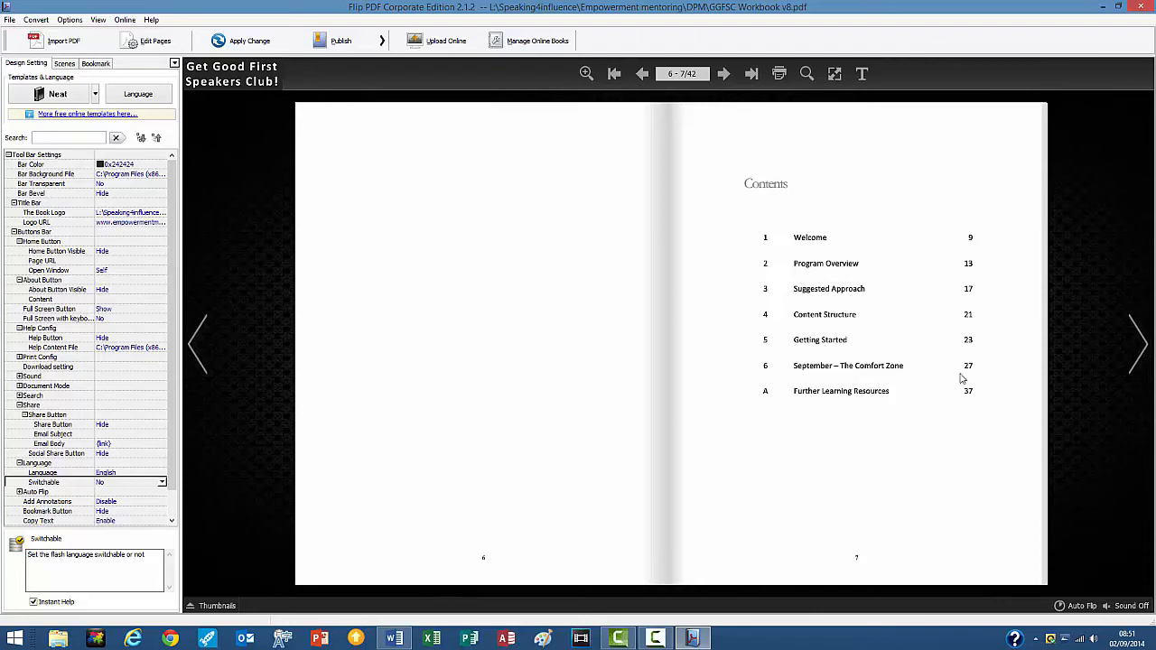
Jump by page number to the September – The Comfort Zone section on page 27, and return to the Contents on pages 6–7.
click(689, 76)
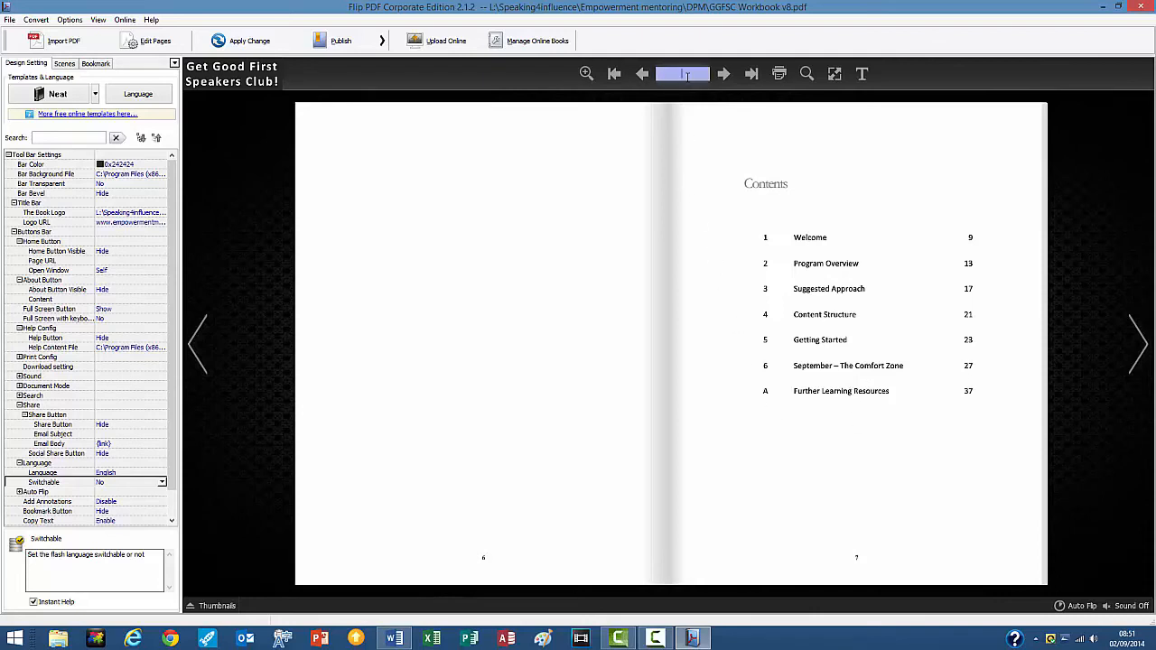
key(Return)
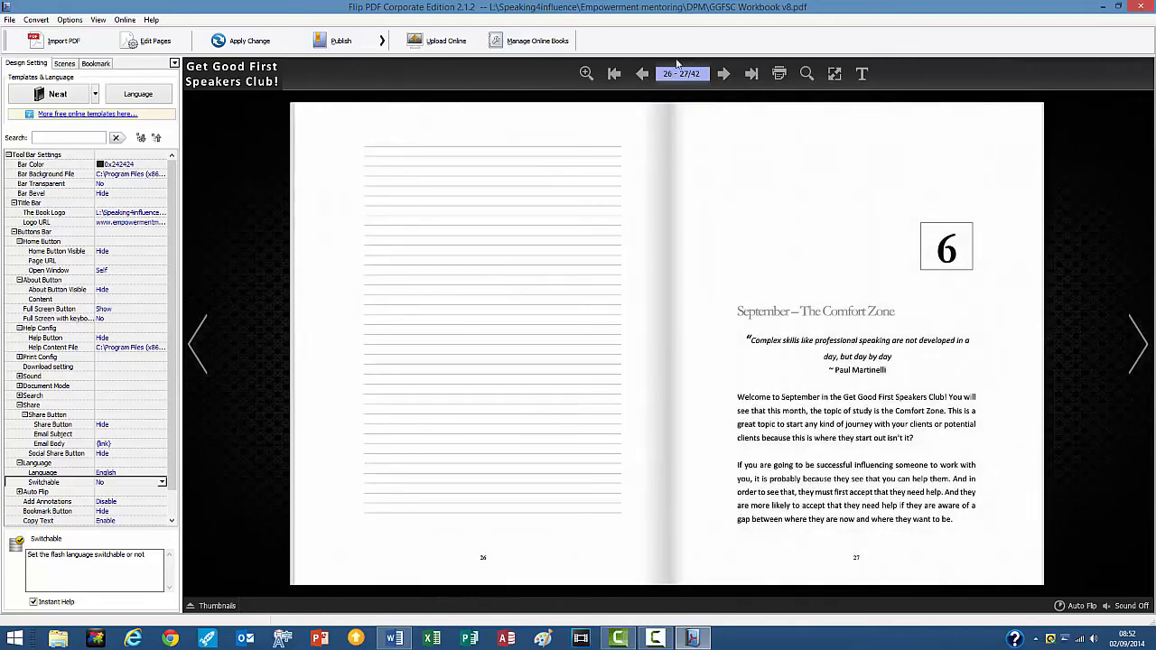
double_click(682, 73)
key(BackSpace)
key(Return)
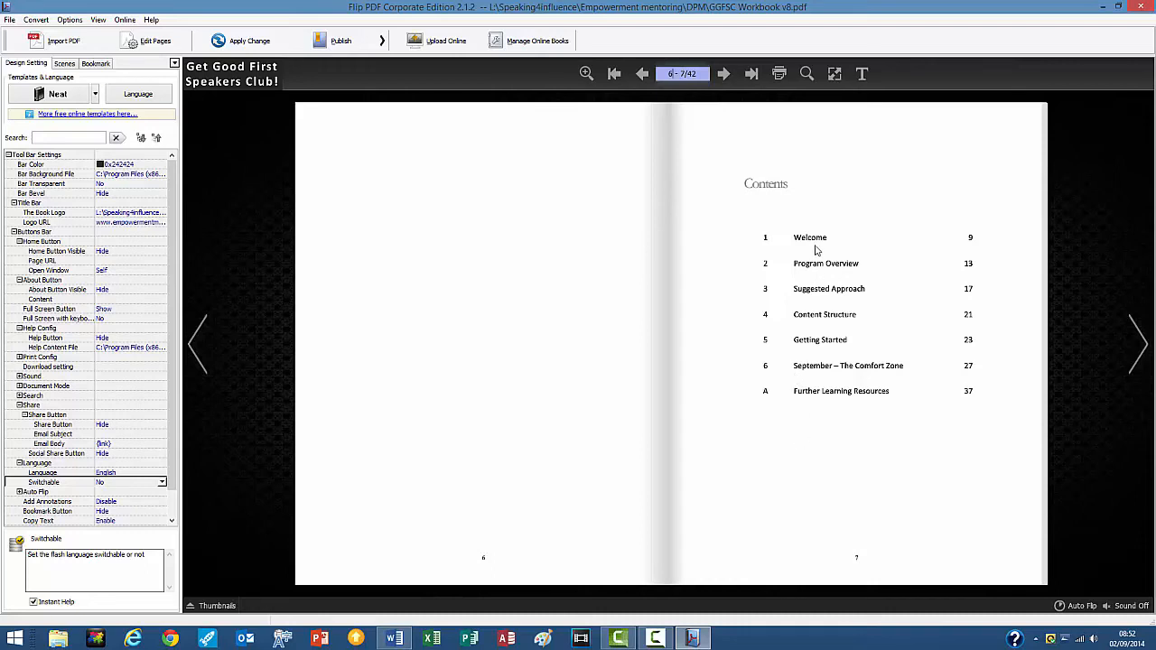
Add a link box over the Welcome line on Contents page 7, set it to go to page 9, and save and exit the editor.
click(144, 40)
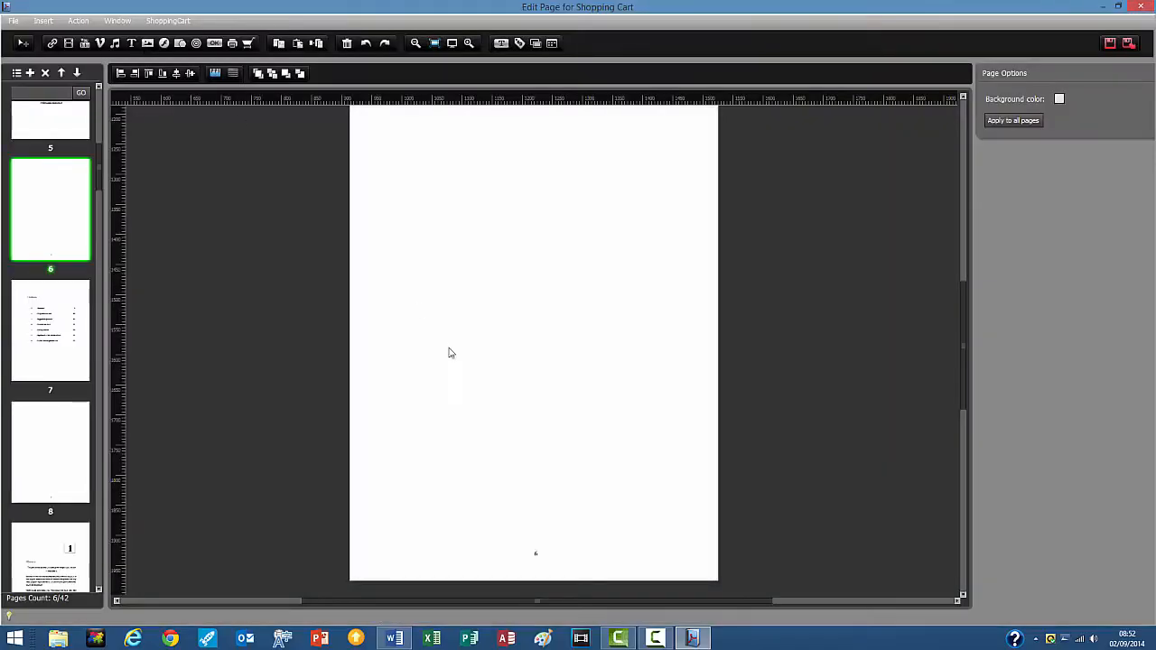
click(71, 350)
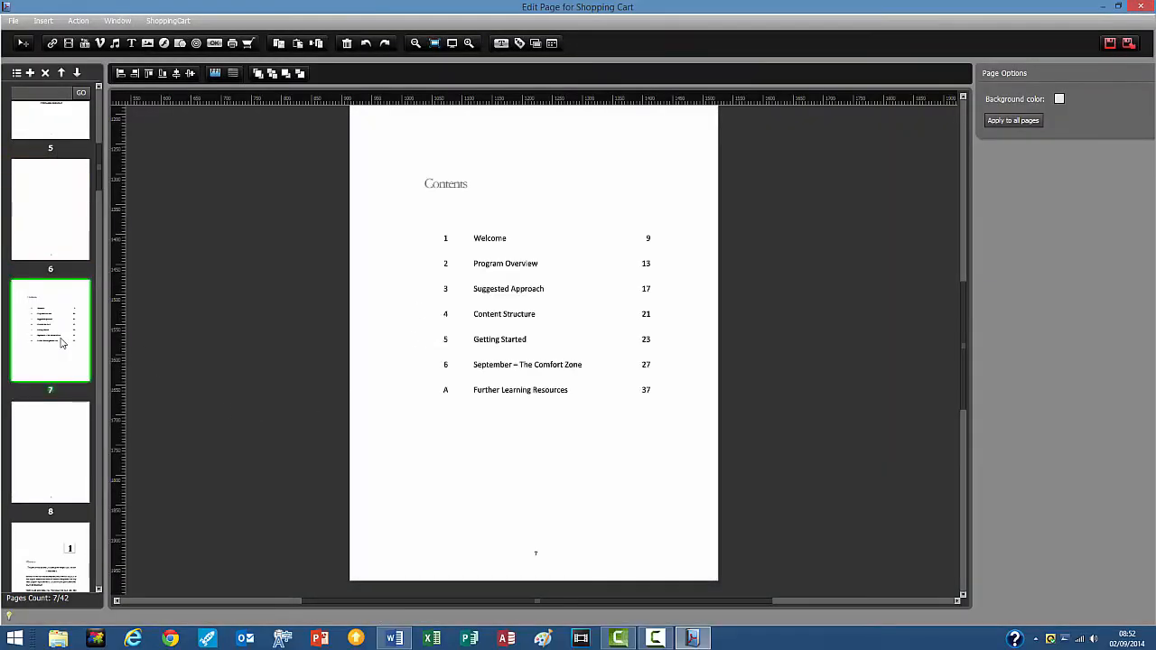
click(52, 42)
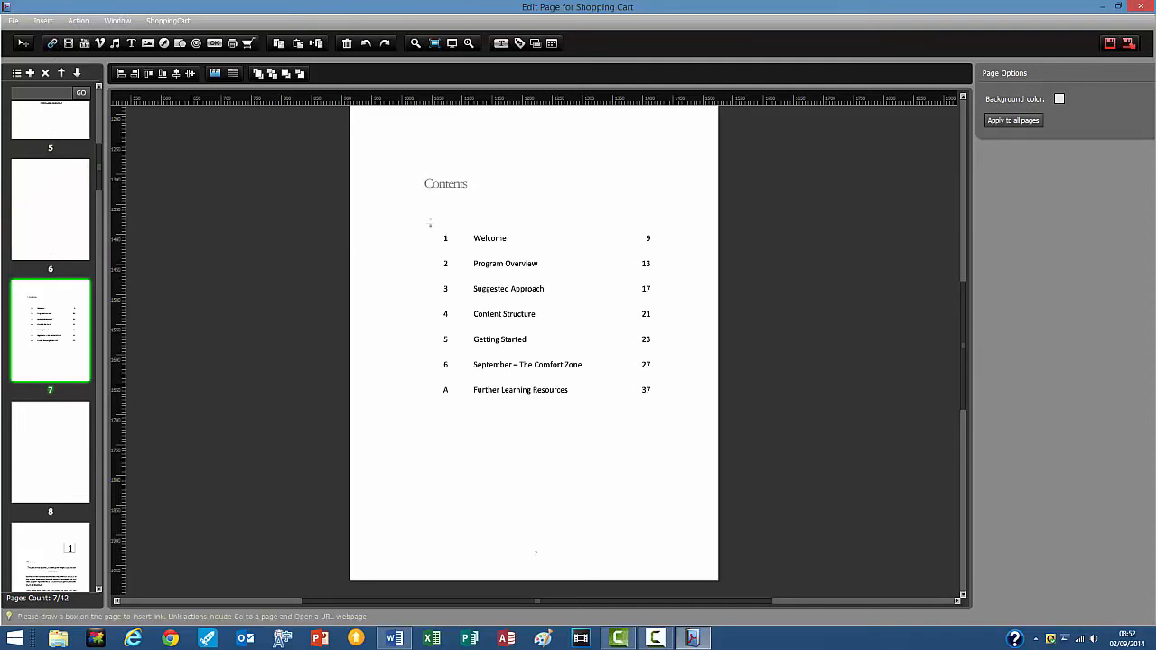
drag(430, 223, 678, 252)
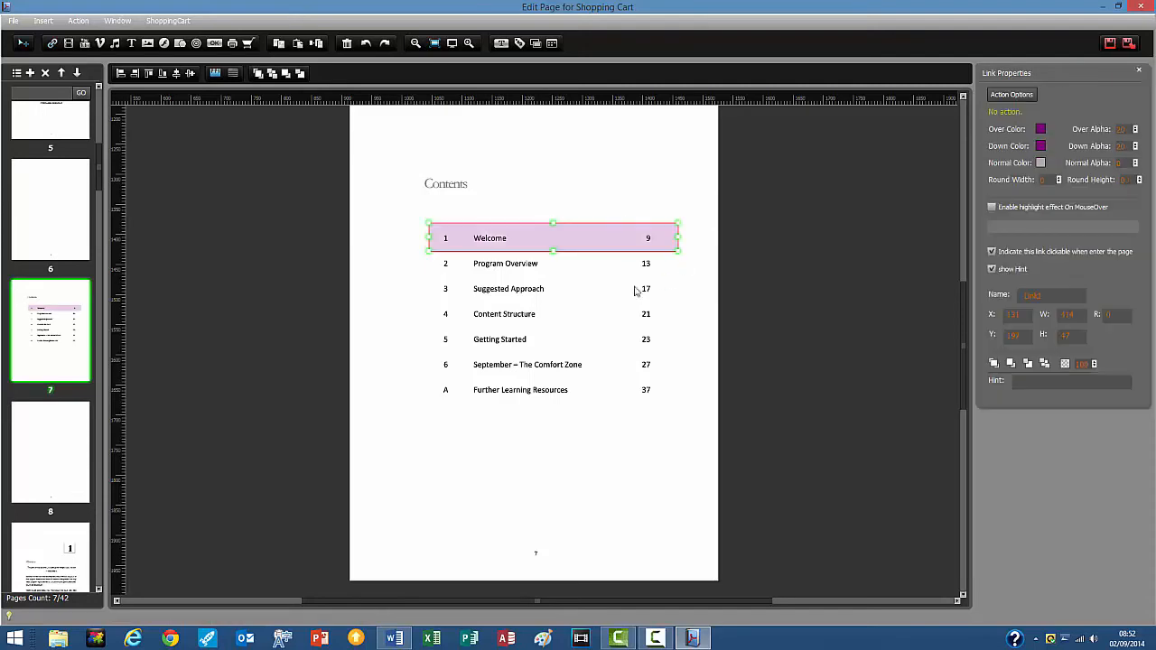
click(1011, 94)
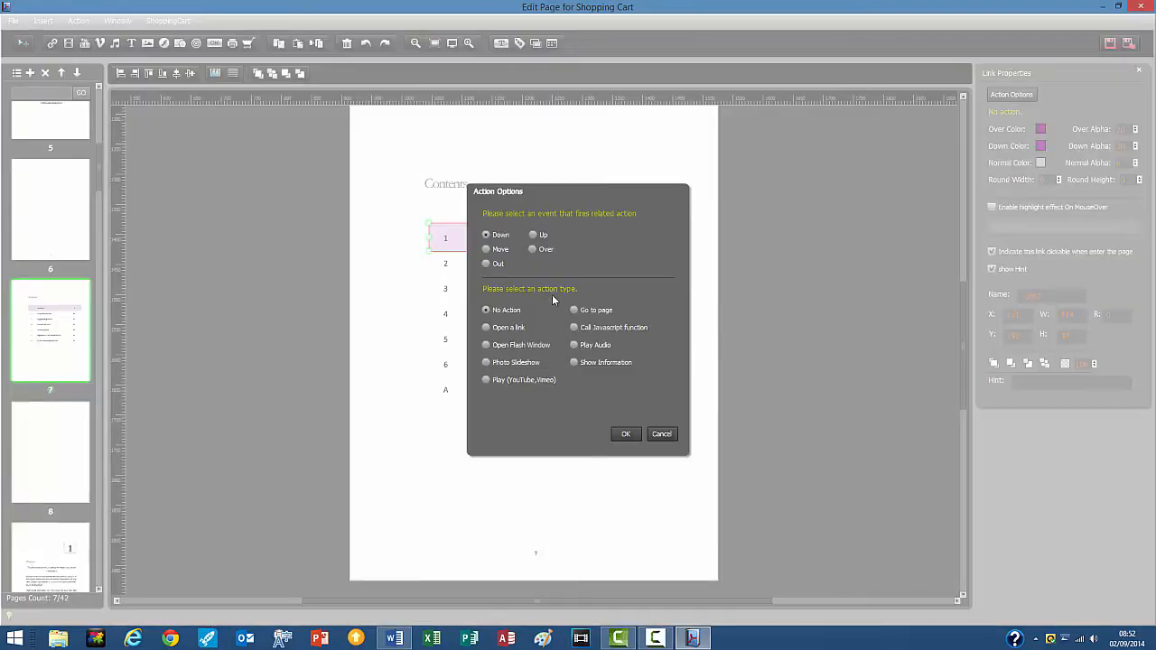
click(574, 310)
drag(609, 196, 872, 199)
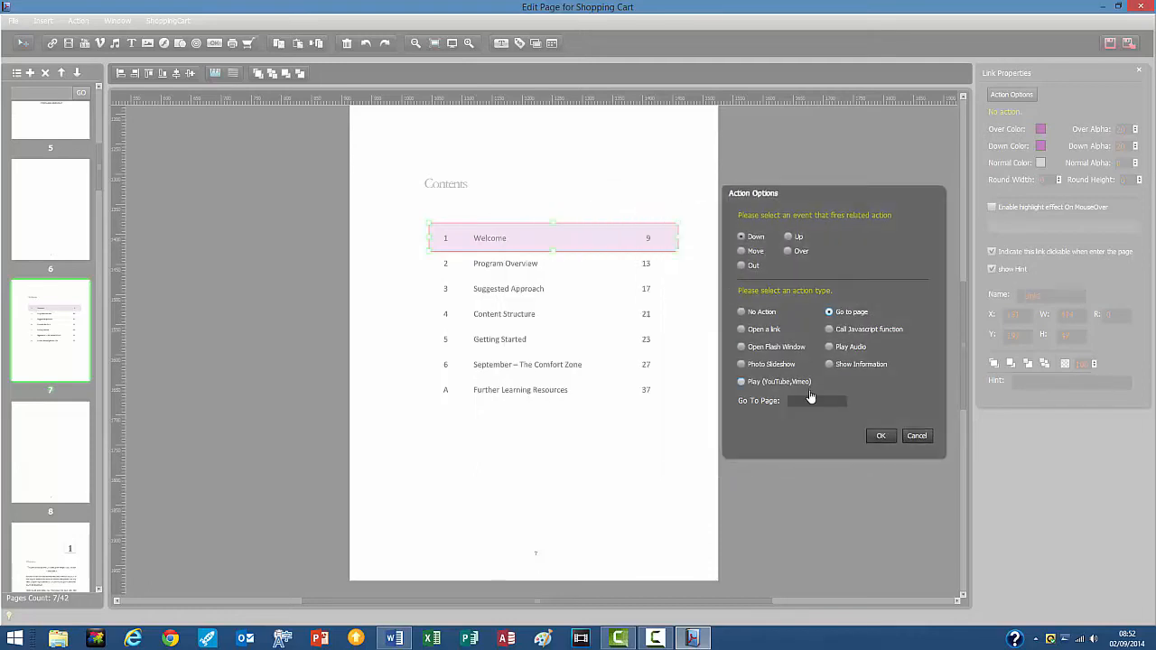
click(882, 436)
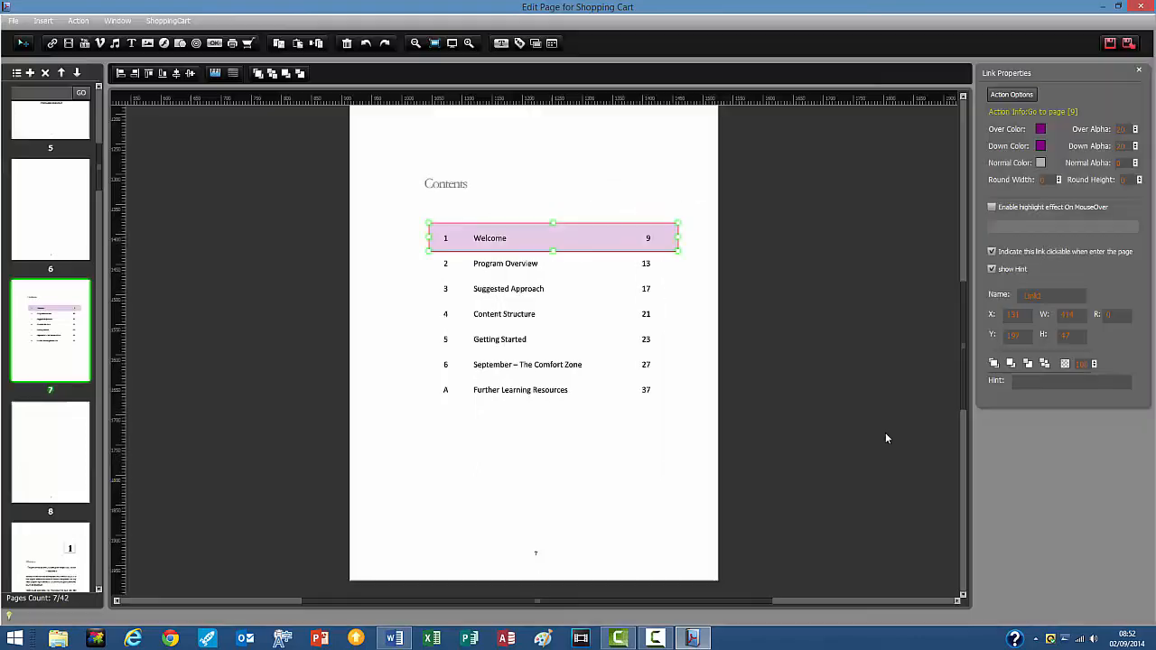
click(1127, 44)
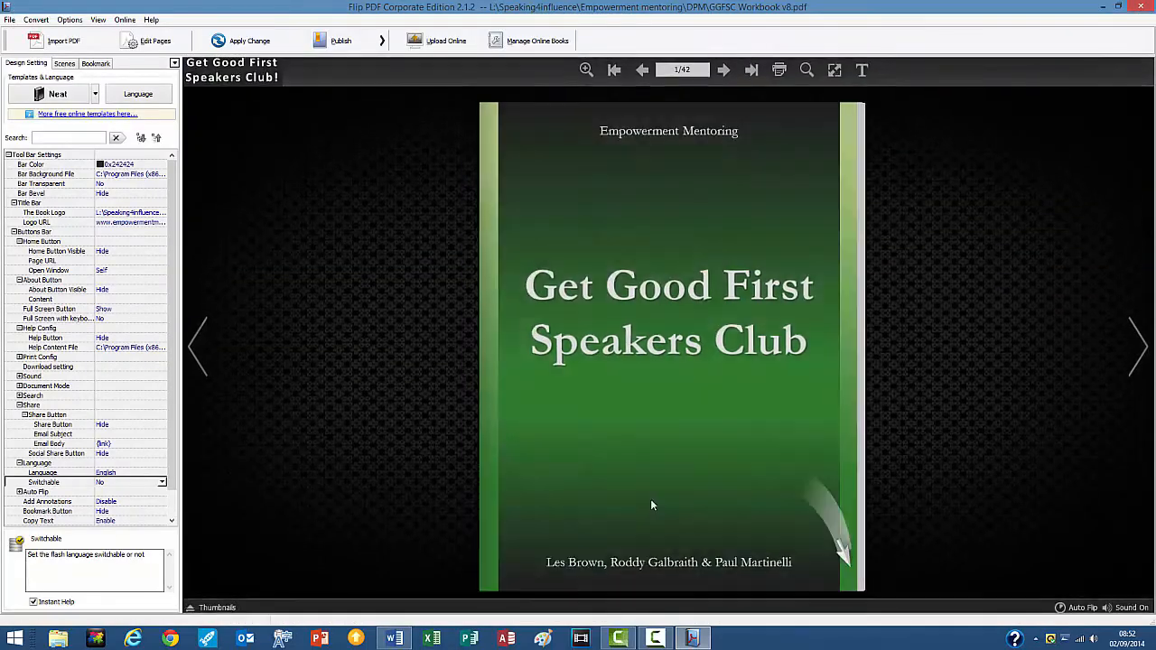
Page forward to the Contents and test the Welcome link to page 9.
click(1138, 335)
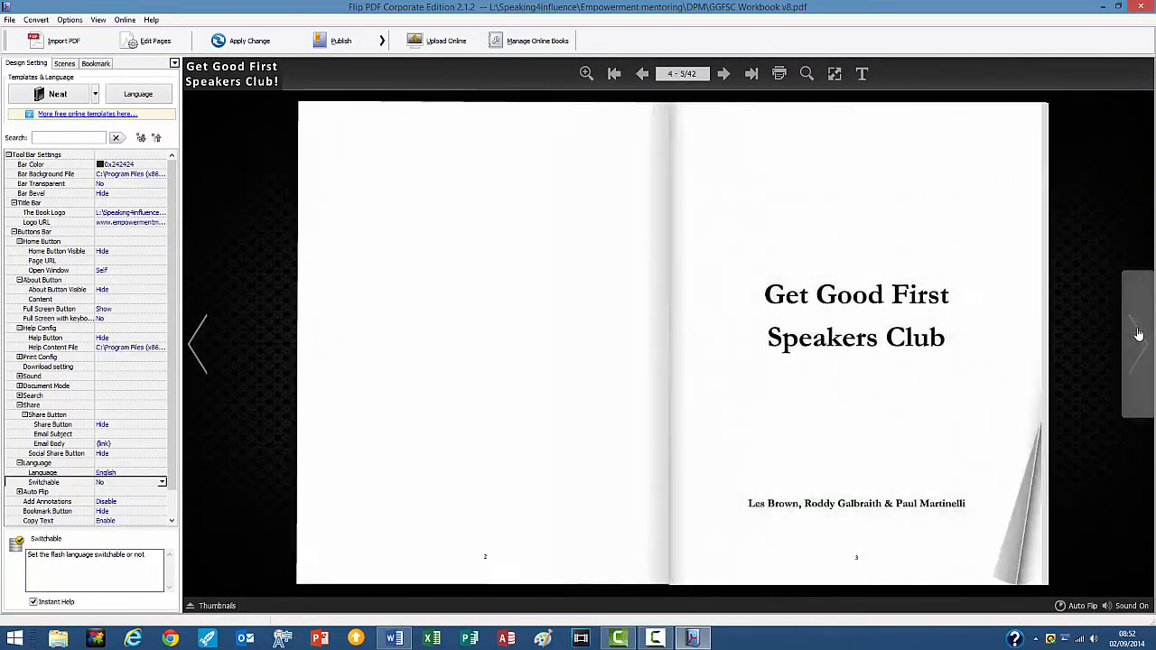
click(1139, 335)
click(1138, 335)
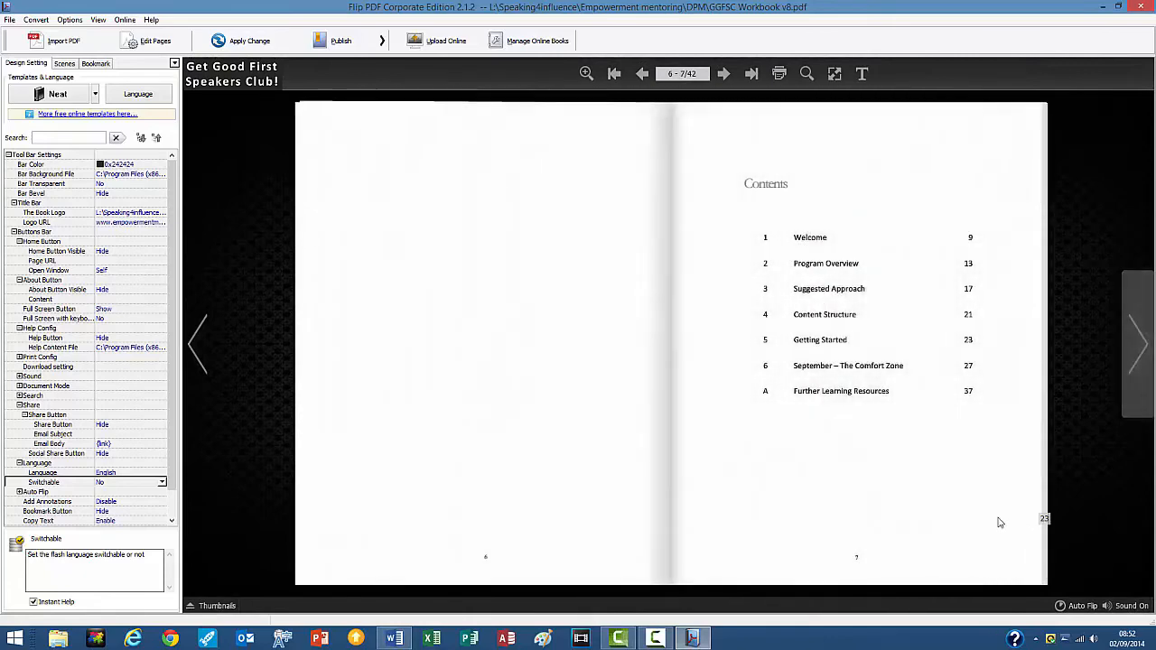
click(839, 242)
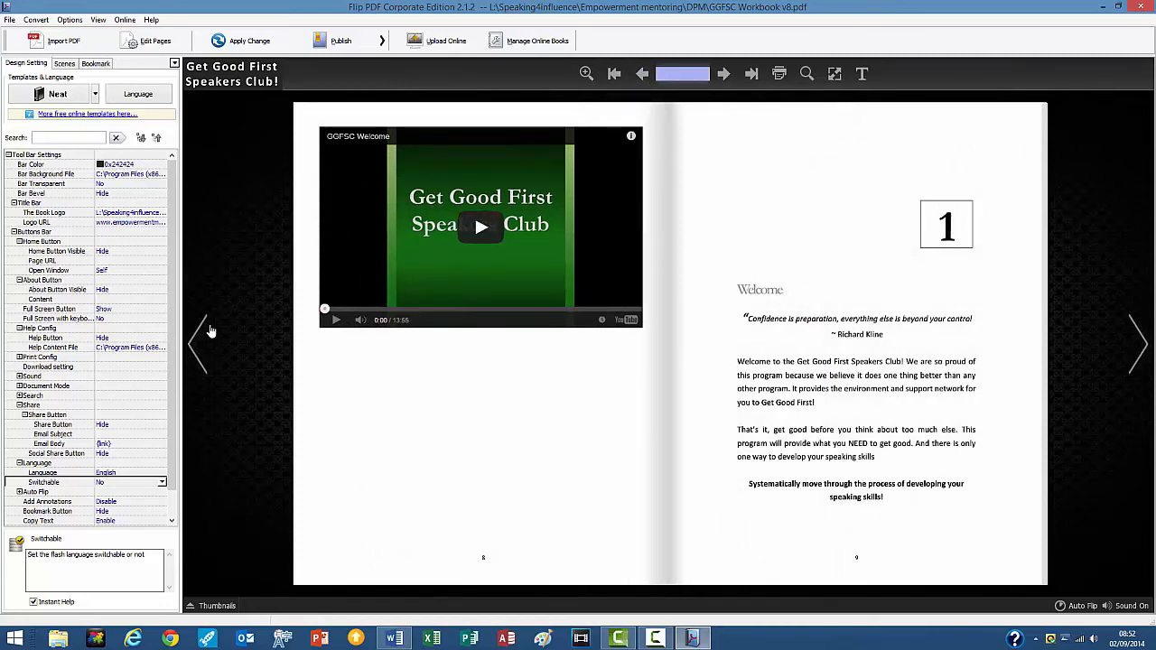
Reopen the page editor on Contents page 7 and add a link box over the Program Overview line that goes to page 13.
click(204, 346)
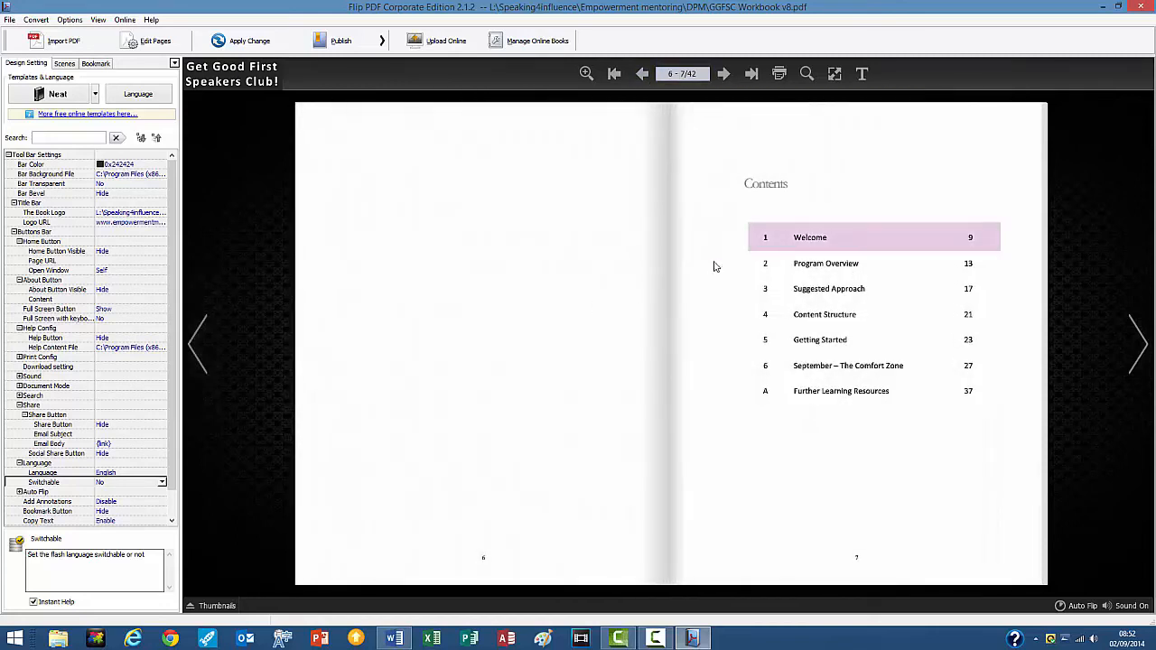
click(145, 40)
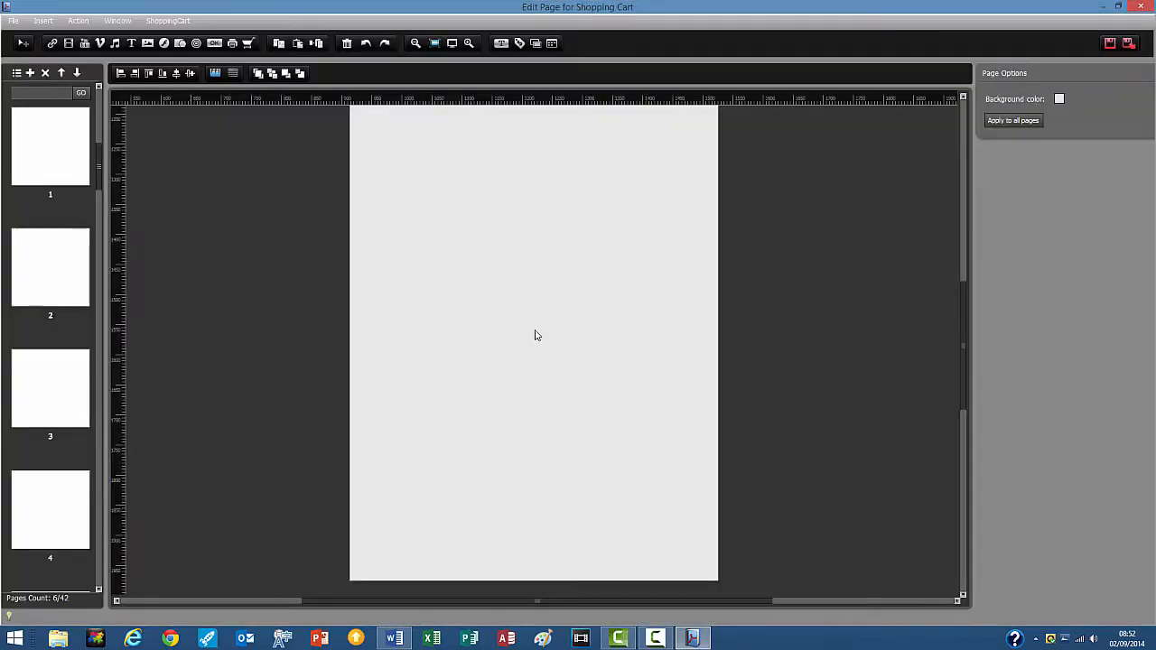
click(45, 384)
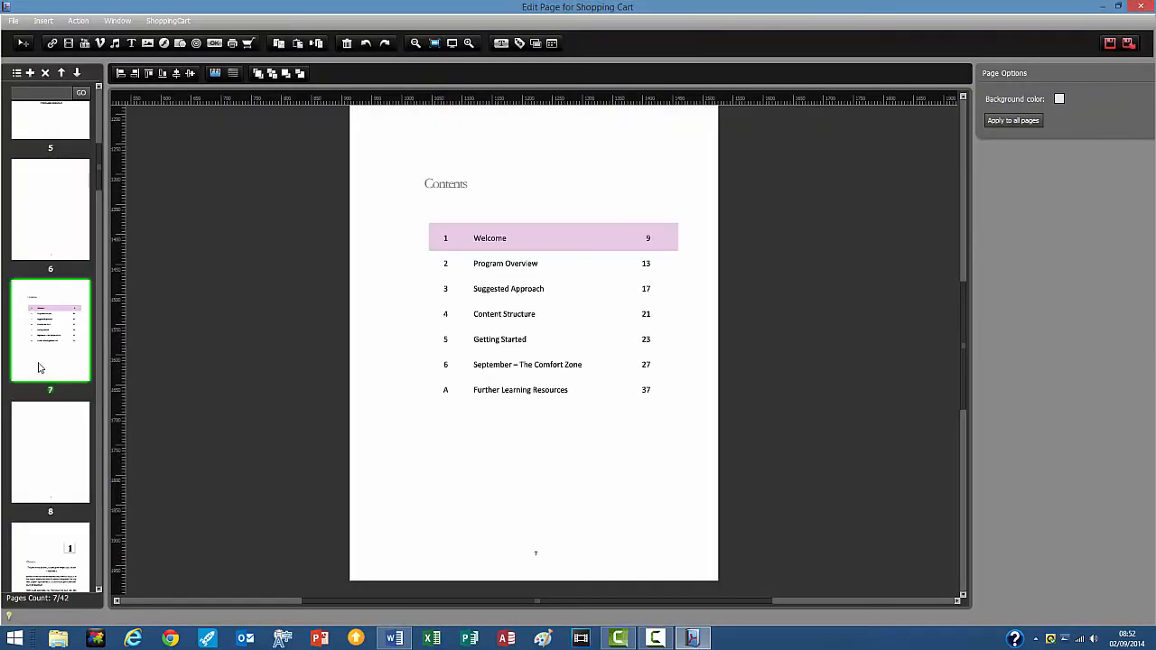
click(52, 43)
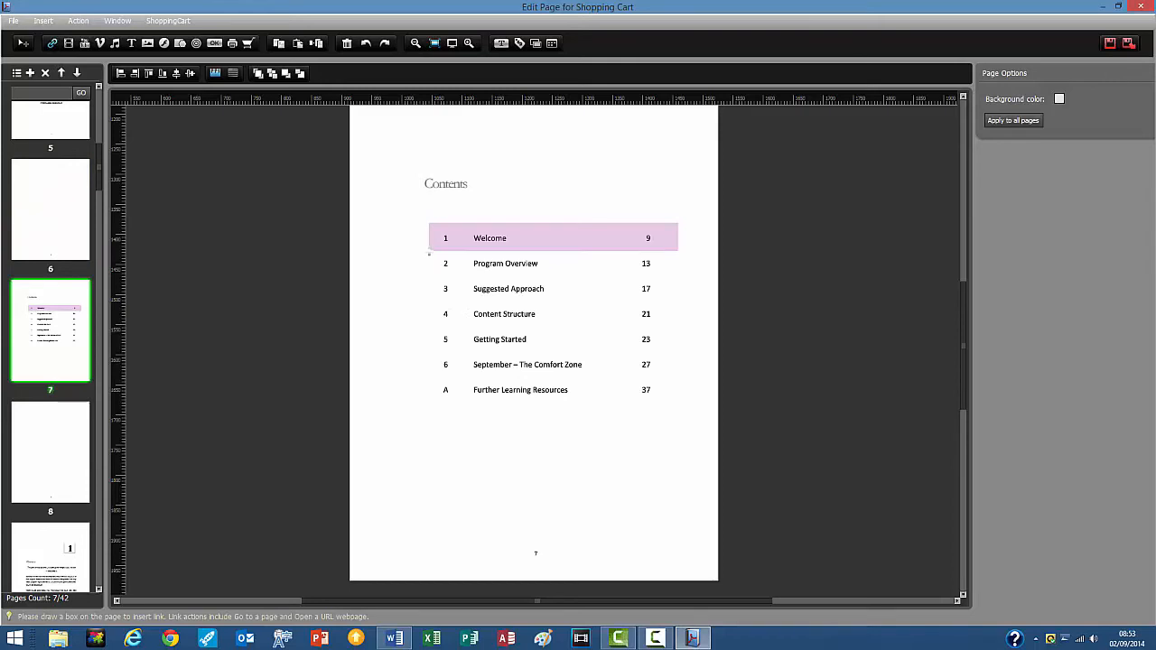
drag(429, 252, 676, 278)
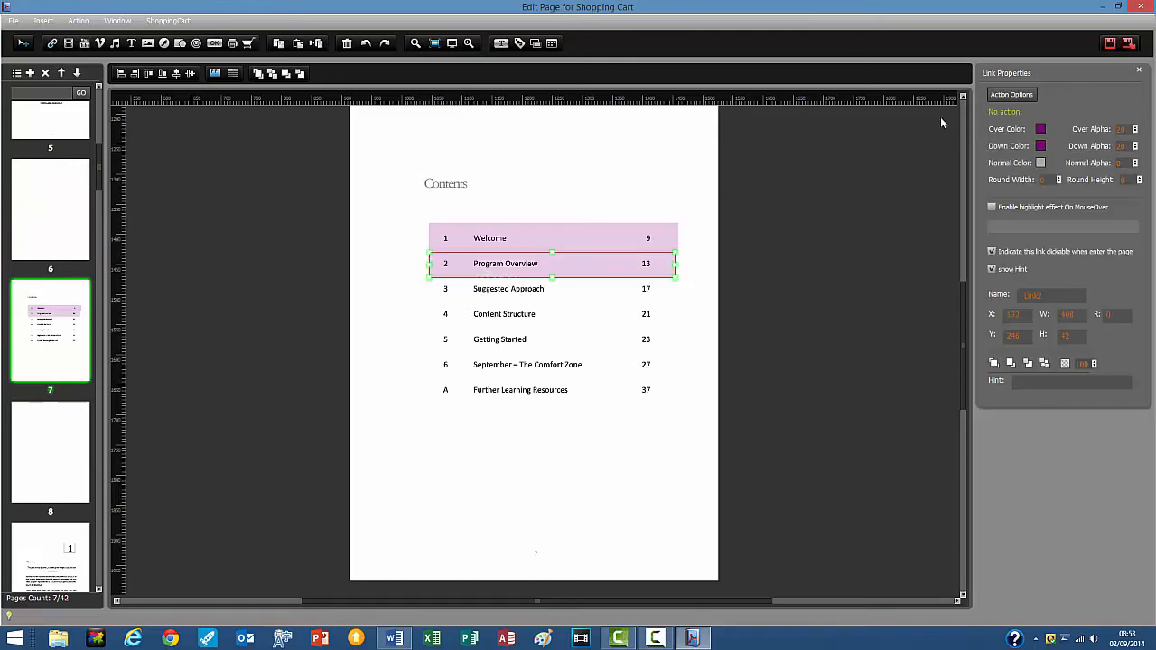
click(1012, 94)
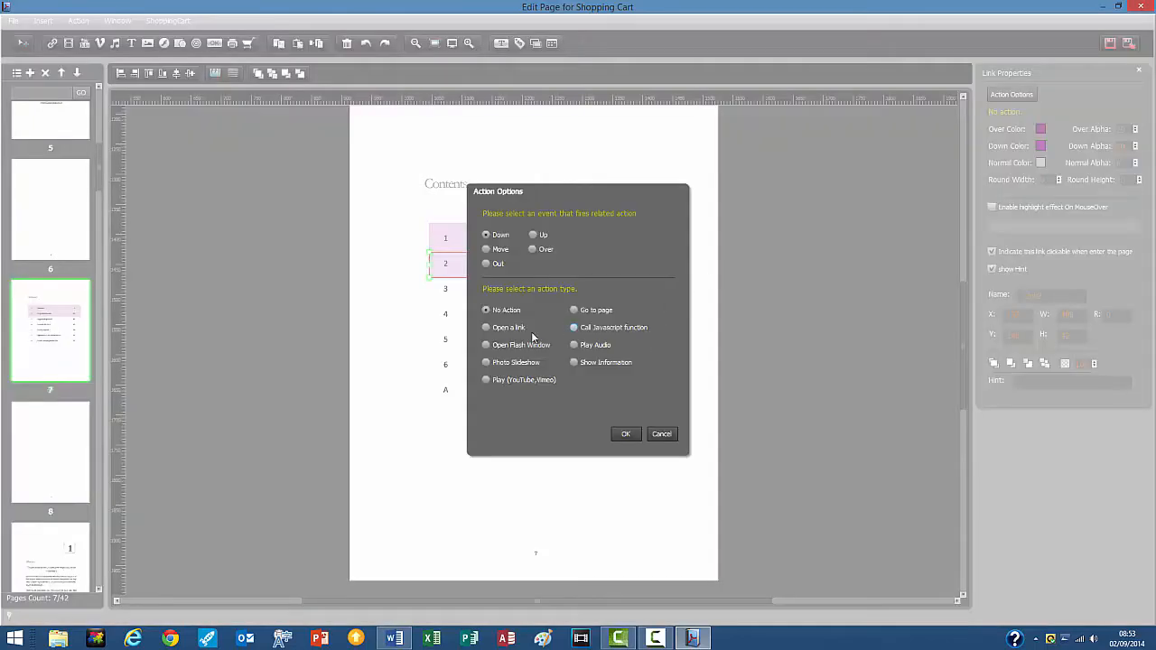
click(592, 311)
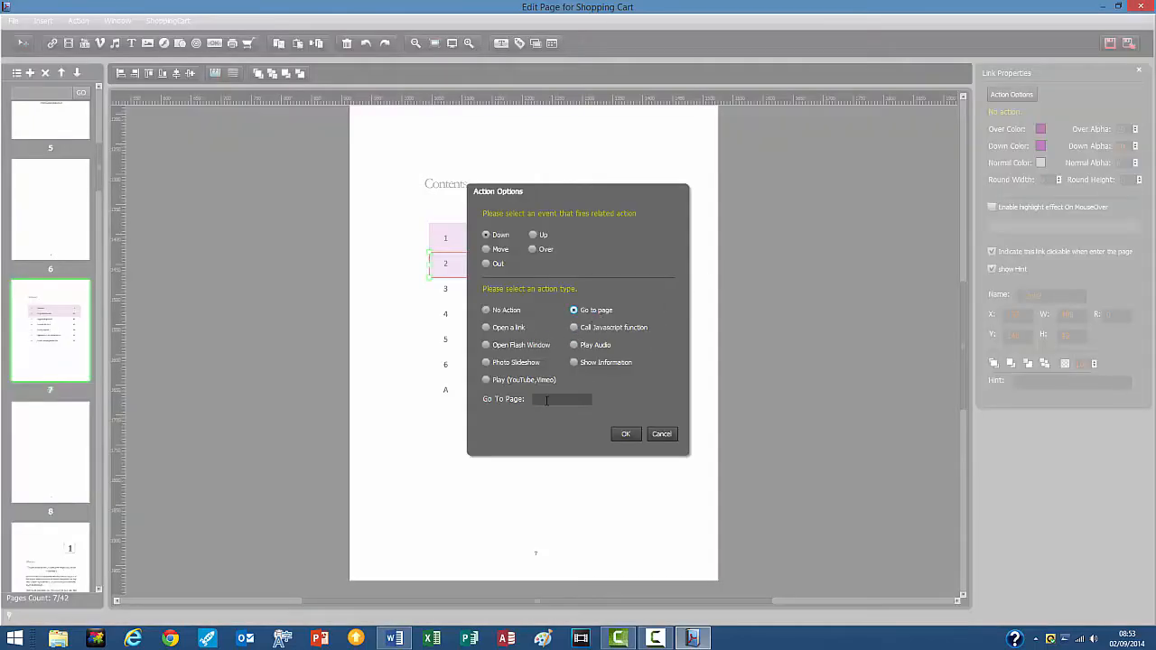
click(623, 435)
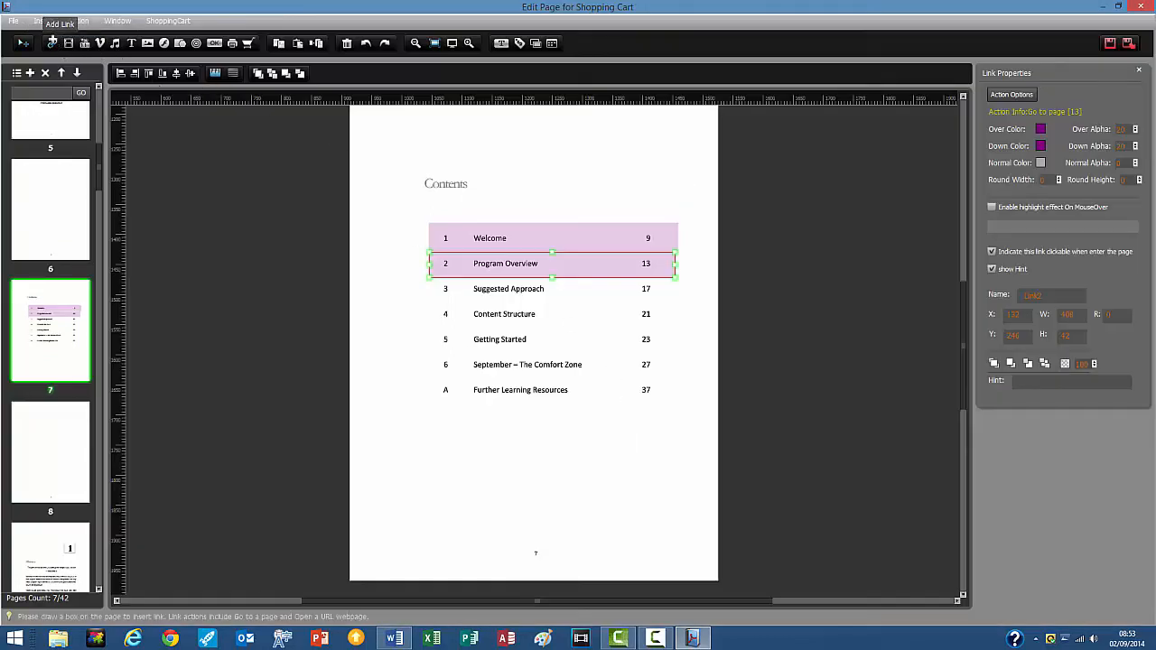
Add a link box over the Further Learning Resources line that goes to page 37, and save and exit the editor.
click(52, 43)
drag(434, 371, 670, 407)
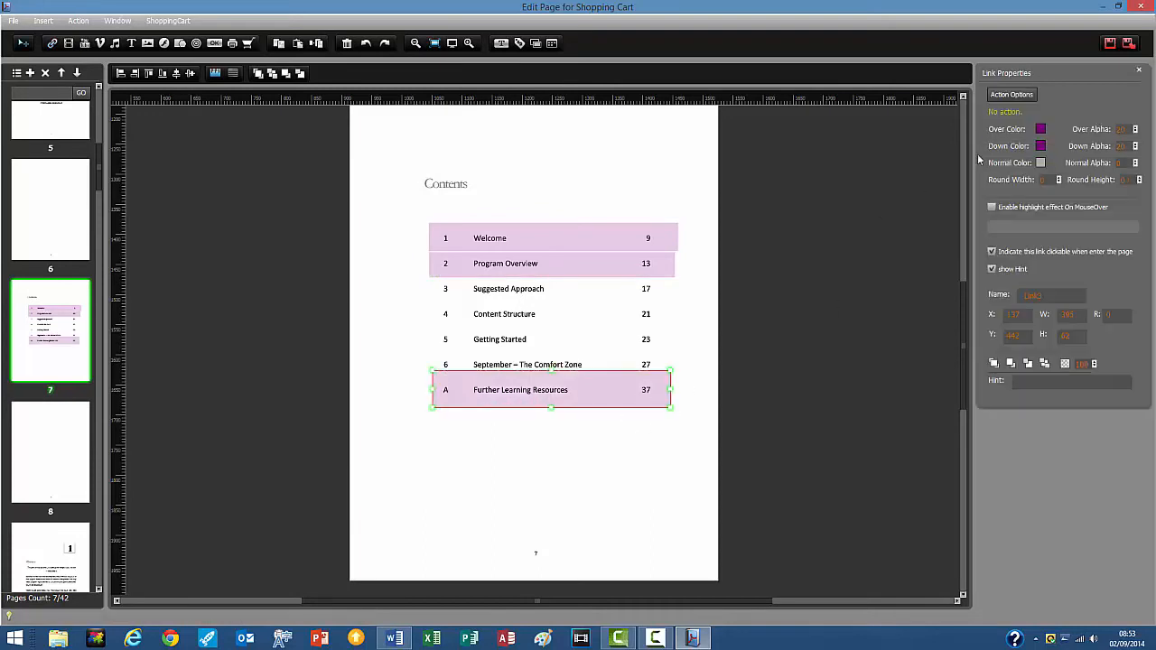
click(1011, 95)
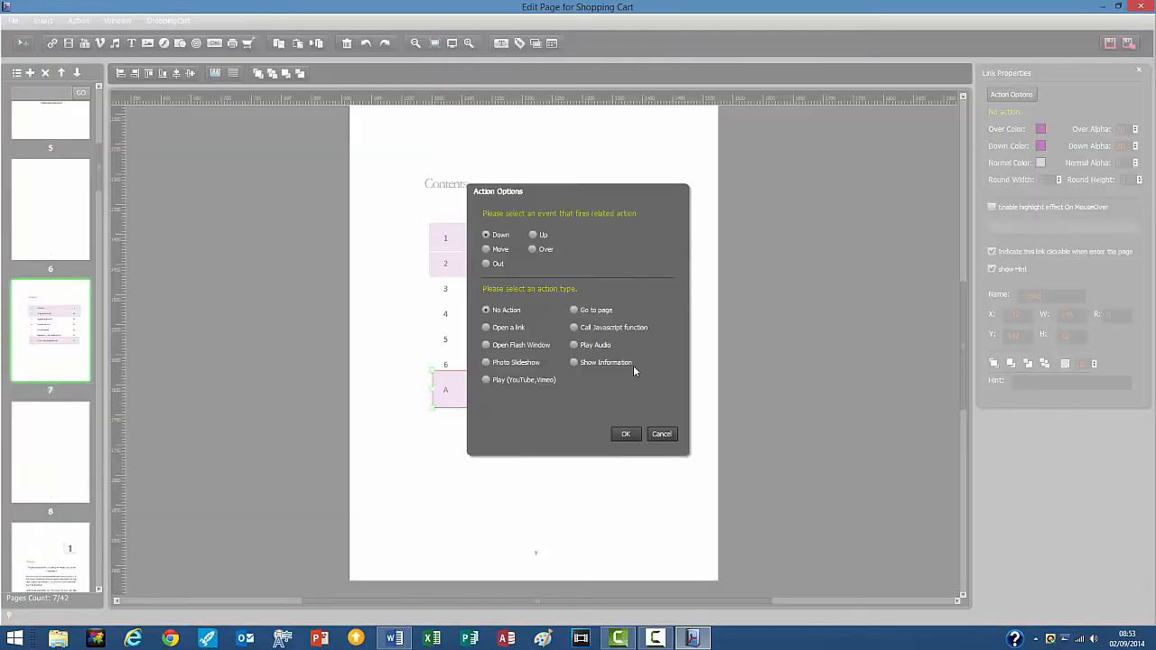
click(574, 311)
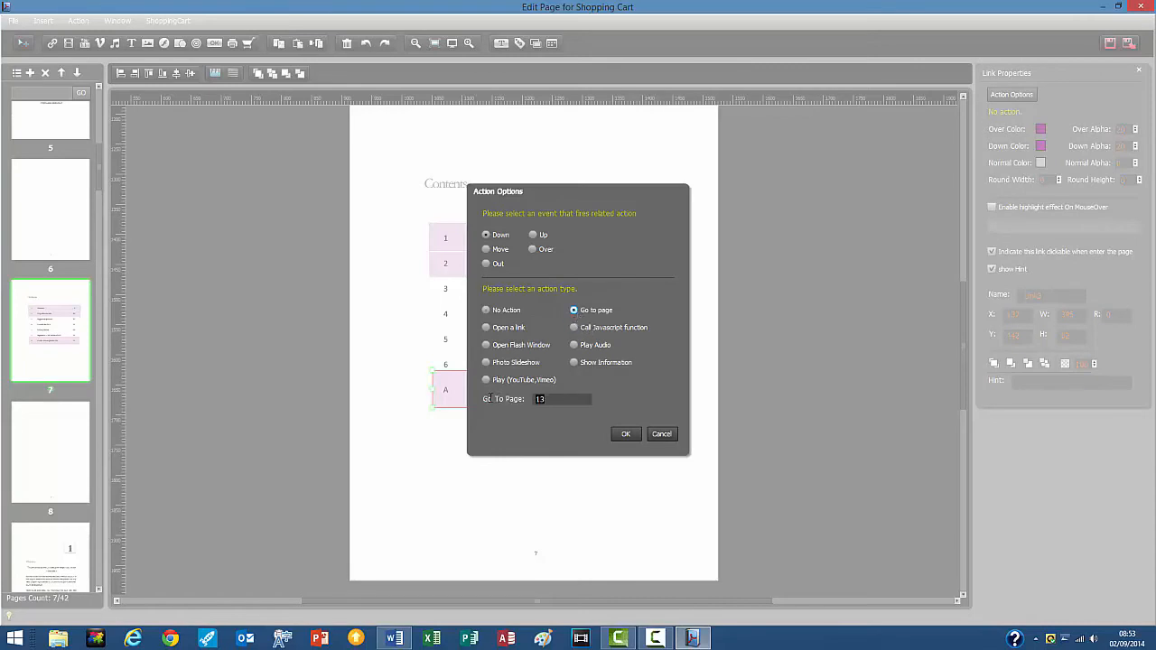
click(623, 434)
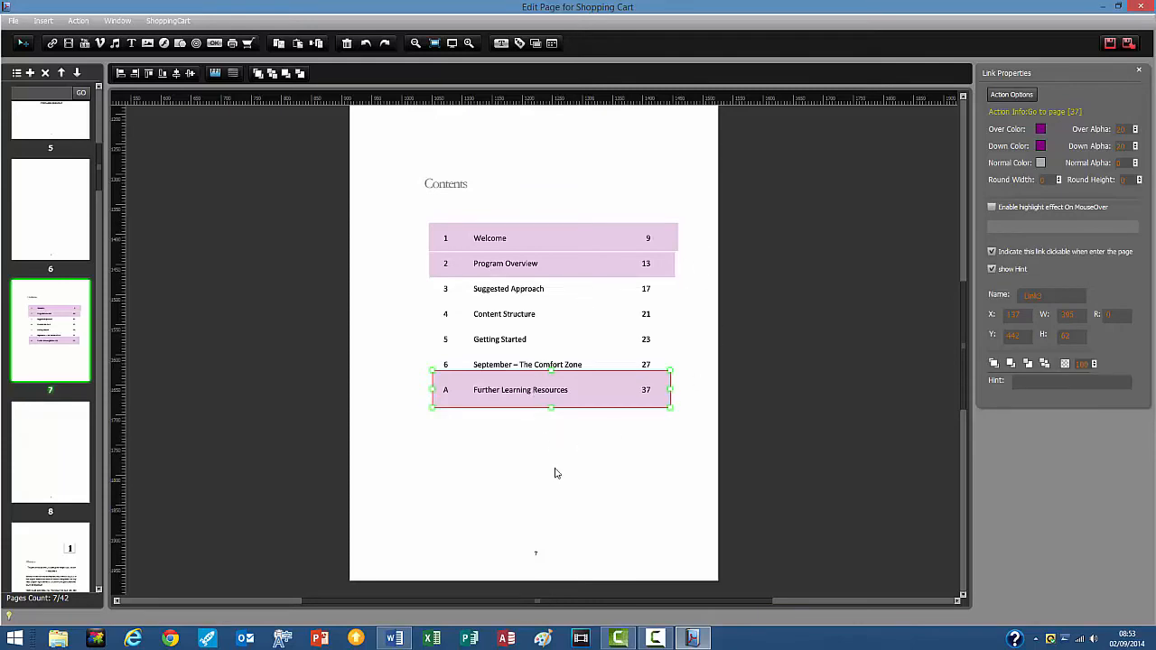
click(1128, 42)
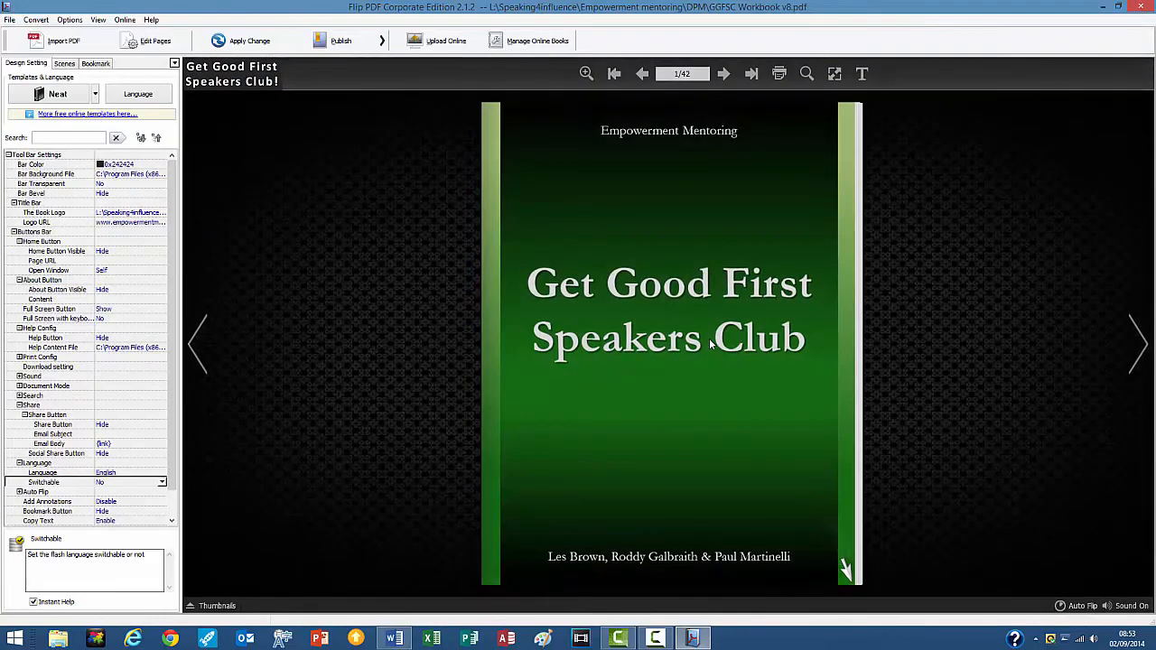
Turn the page-flip sound off, page to the Contents to check the new link areas, and move on to pages 8–9.
click(1144, 344)
click(1120, 606)
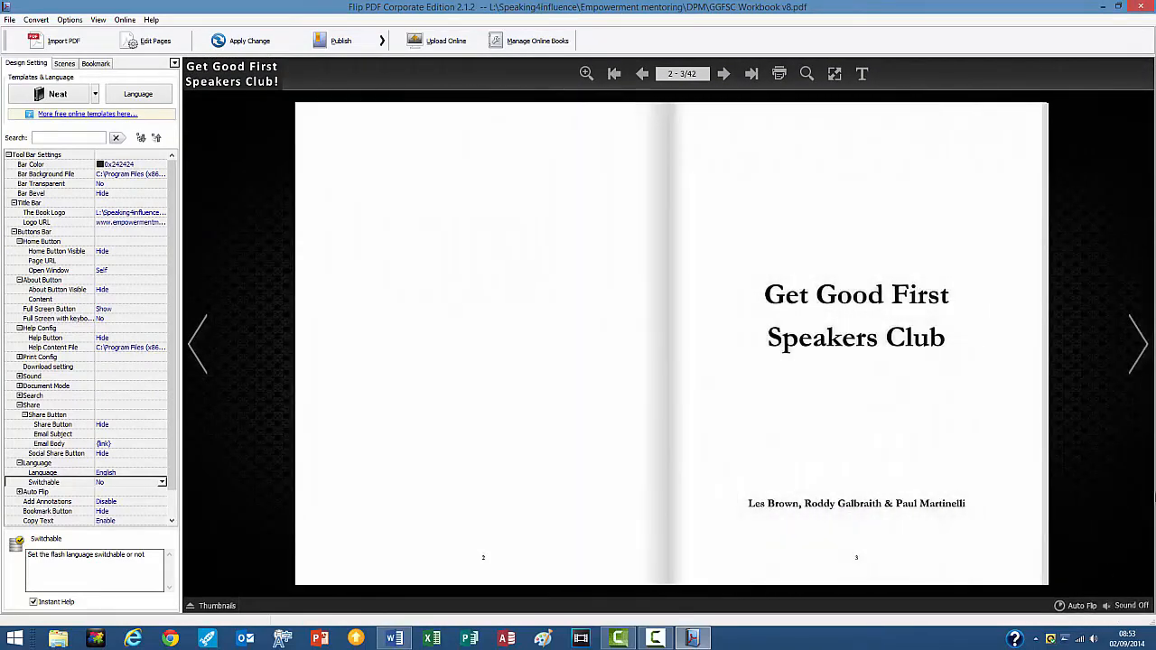
click(1135, 323)
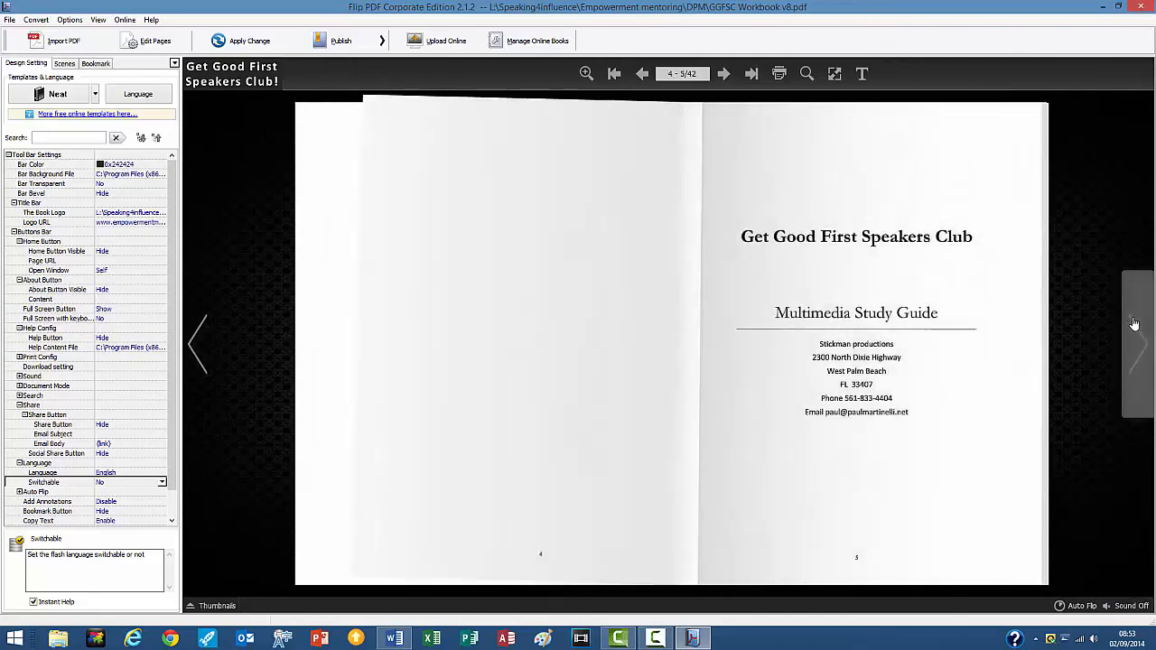
click(1135, 324)
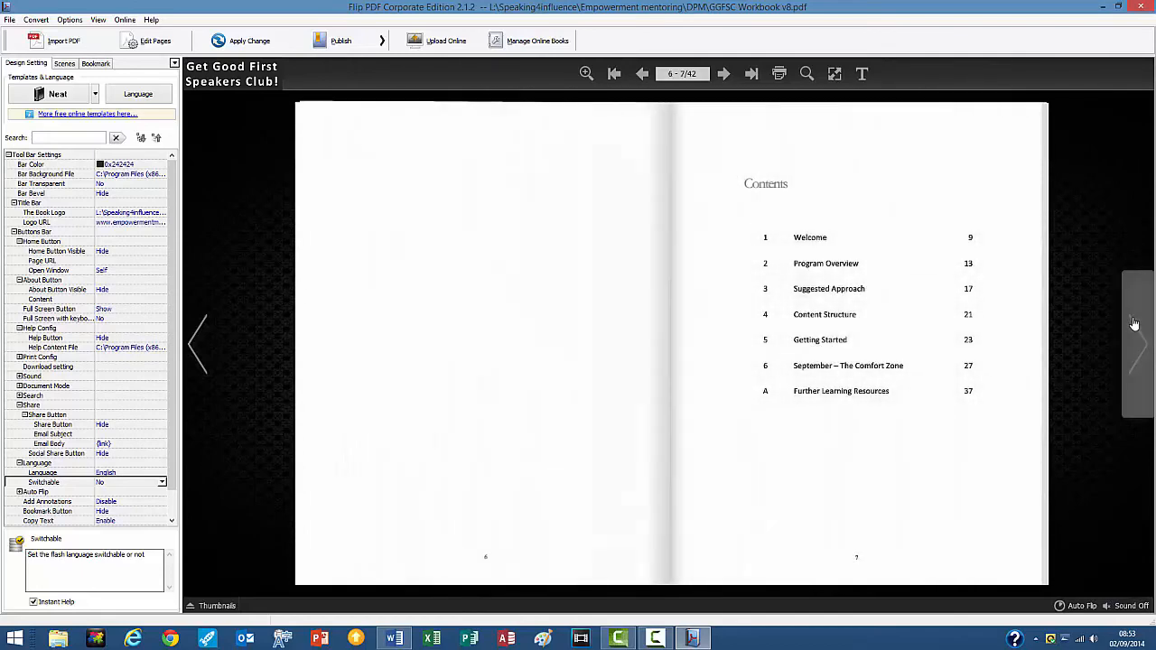
click(1134, 324)
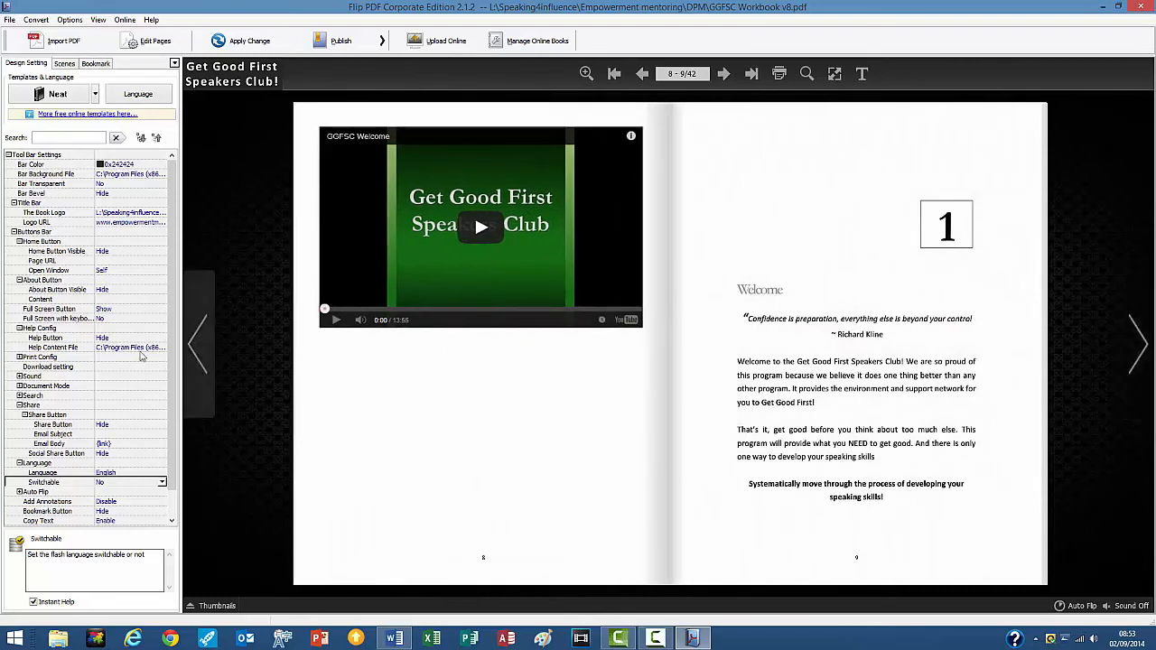
click(208, 332)
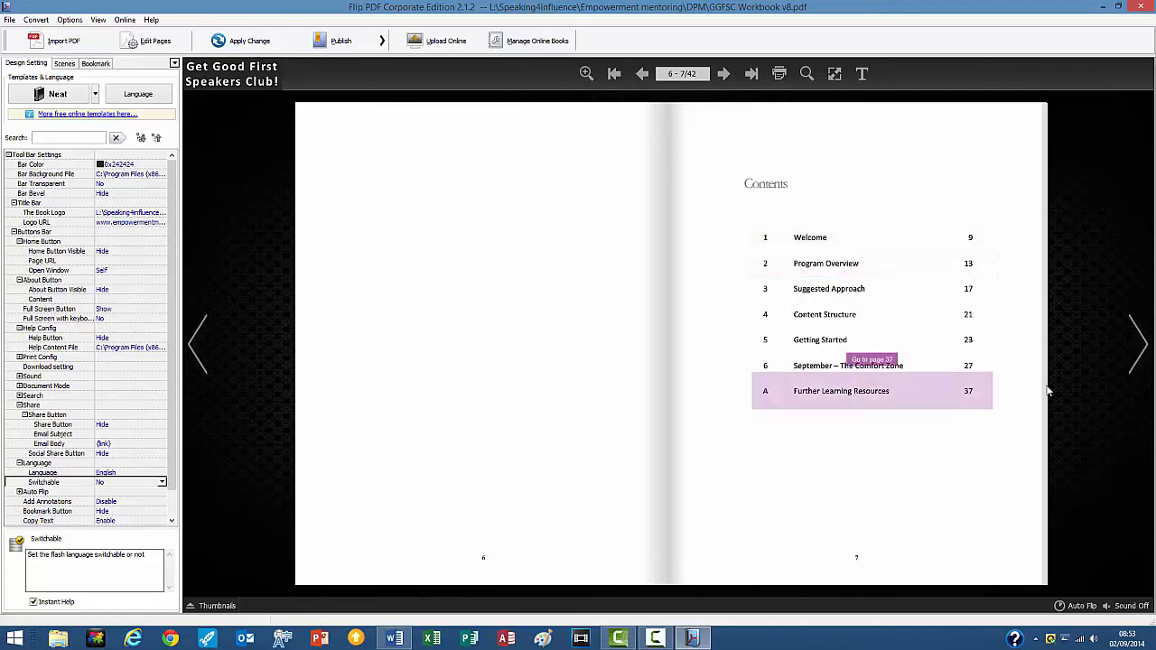
click(1133, 339)
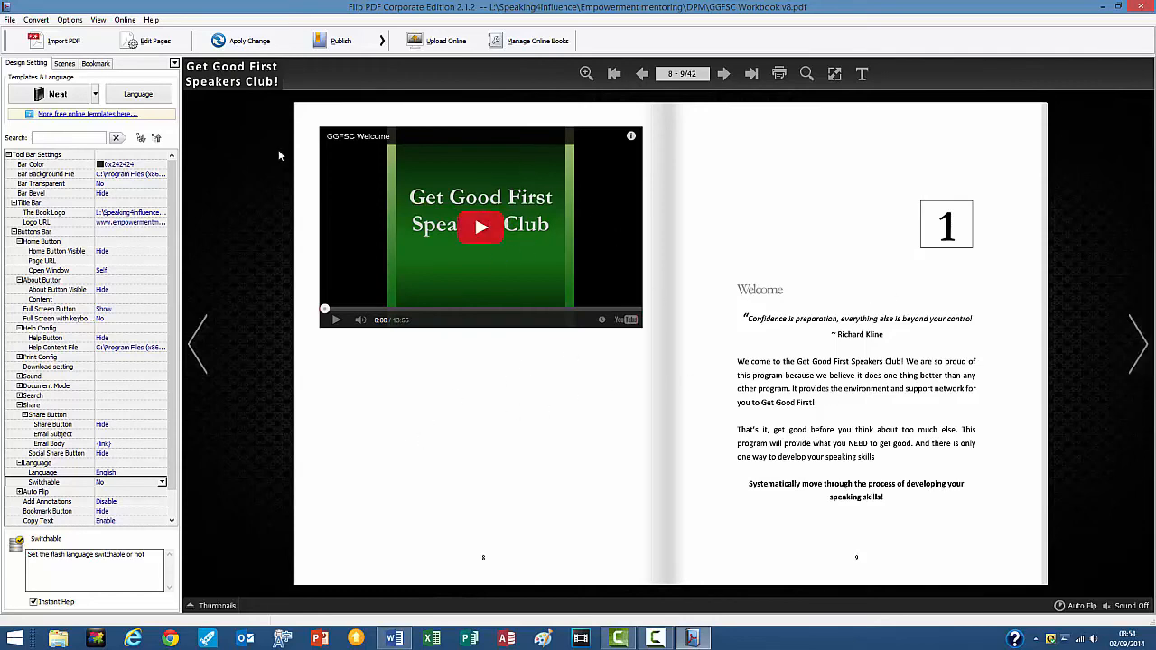
Save the project under the name TEST FB in the DPM folder within Empowerment mentoring.
click(9, 19)
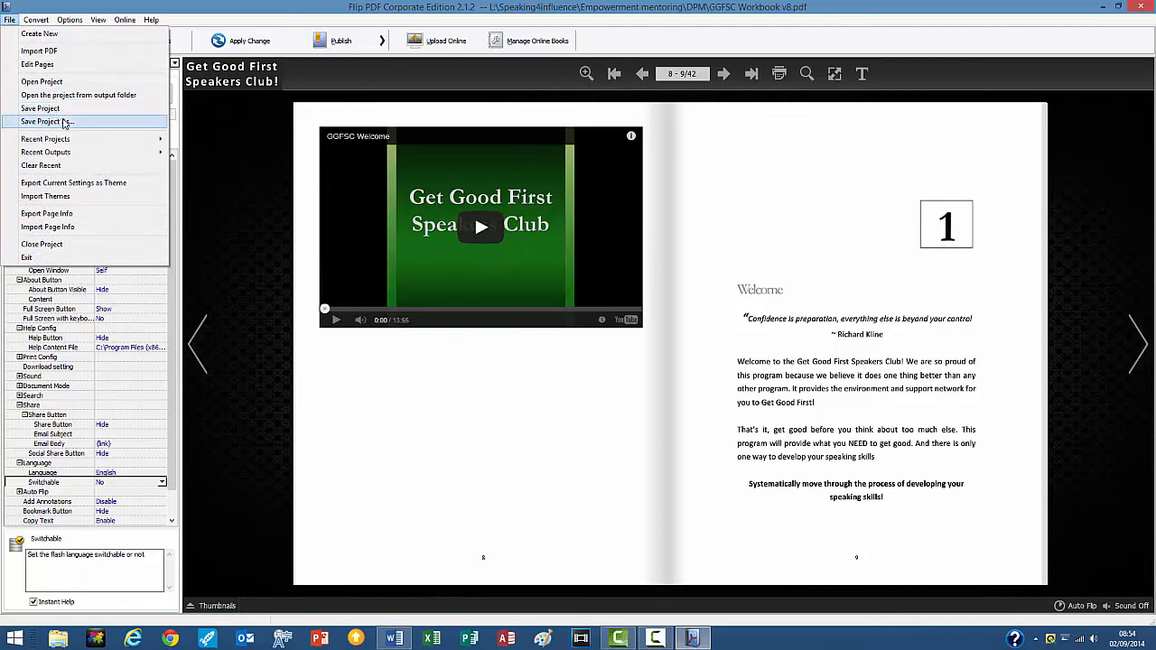
click(47, 121)
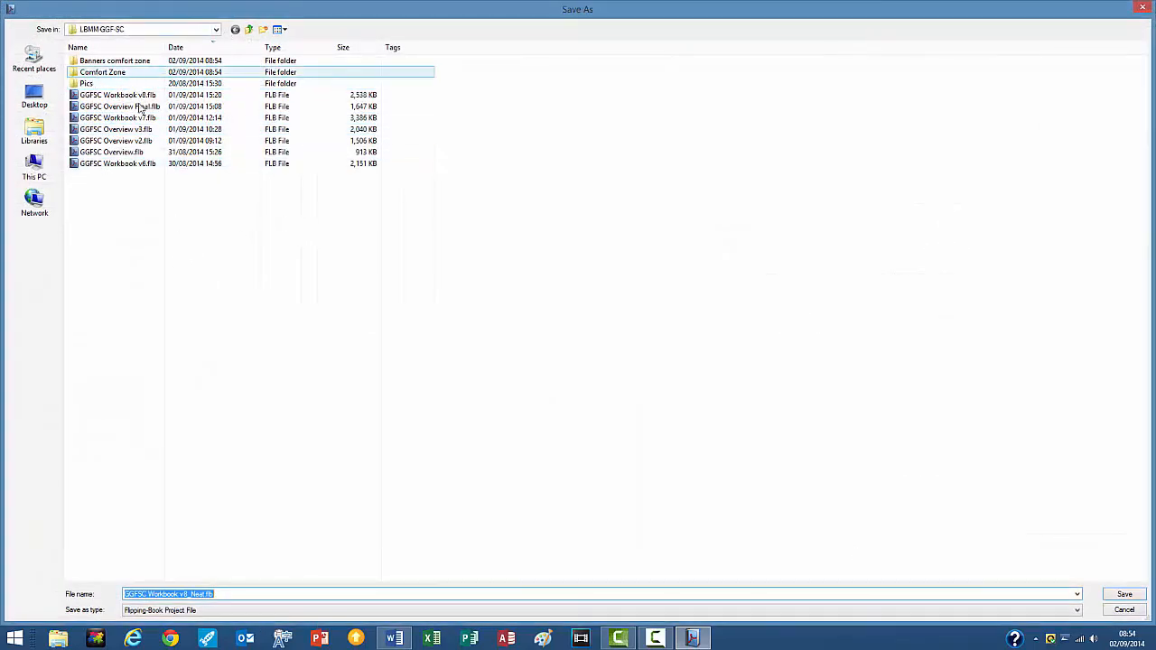
click(249, 30)
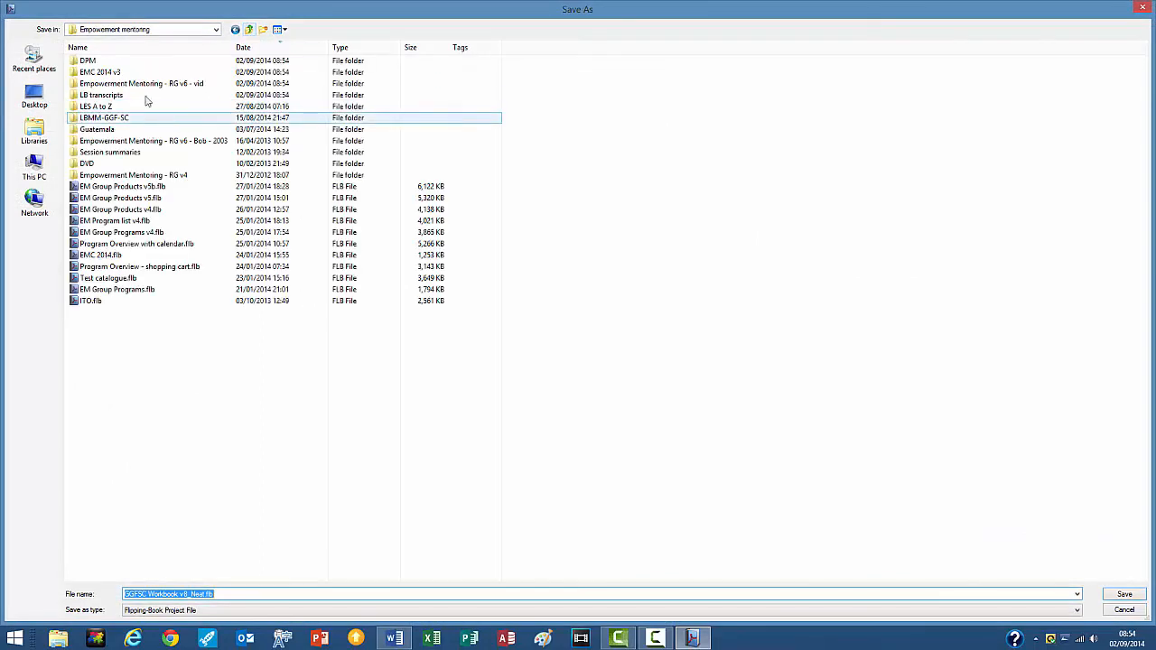
double_click(117, 62)
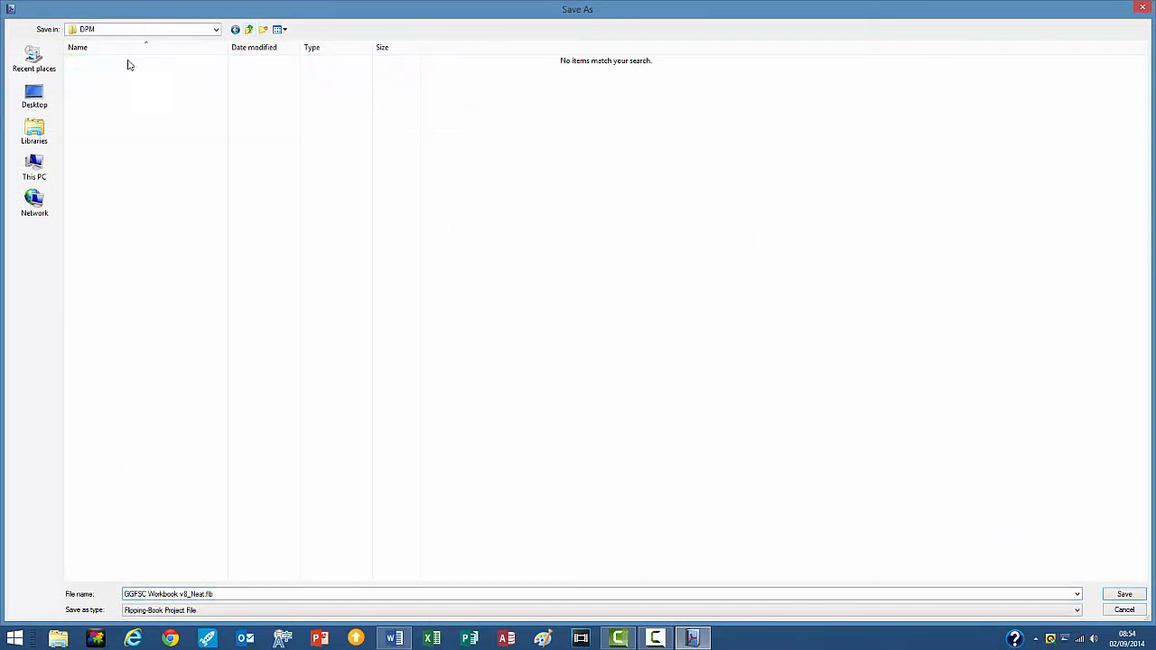
click(242, 597)
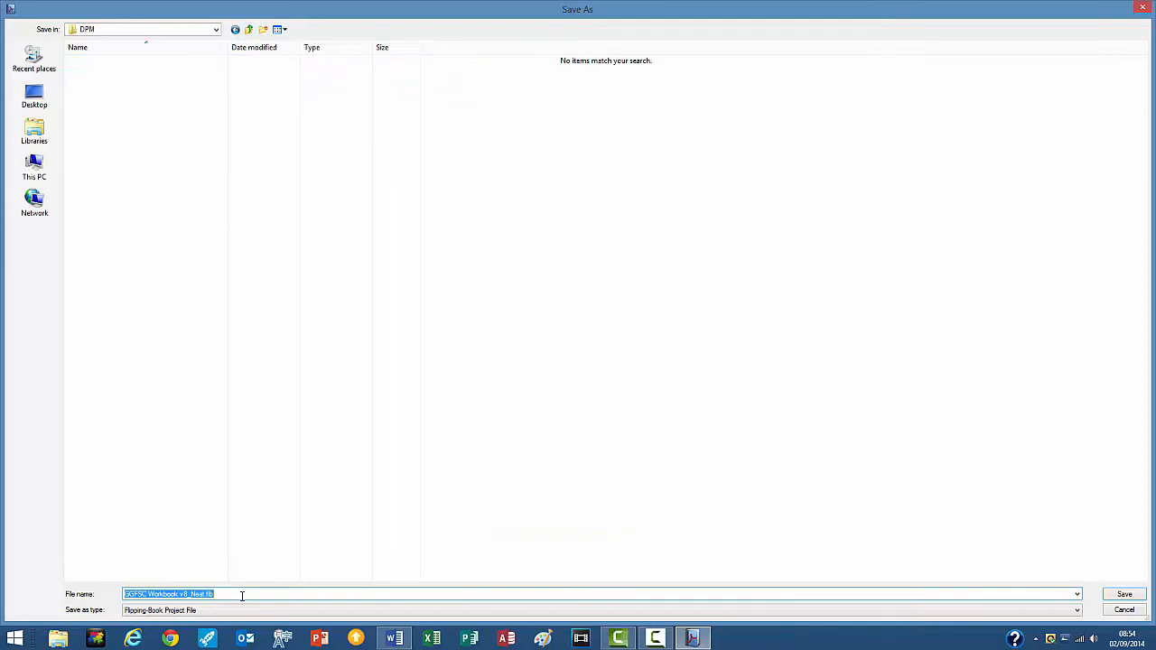
text(TEST FB)
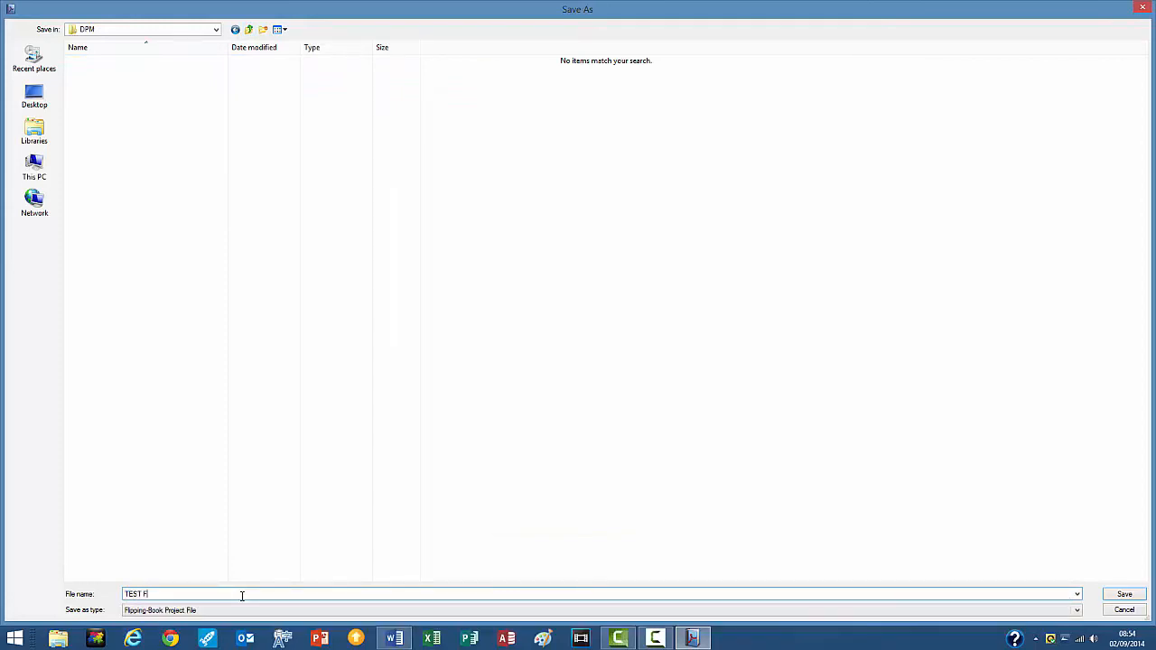
click(1124, 595)
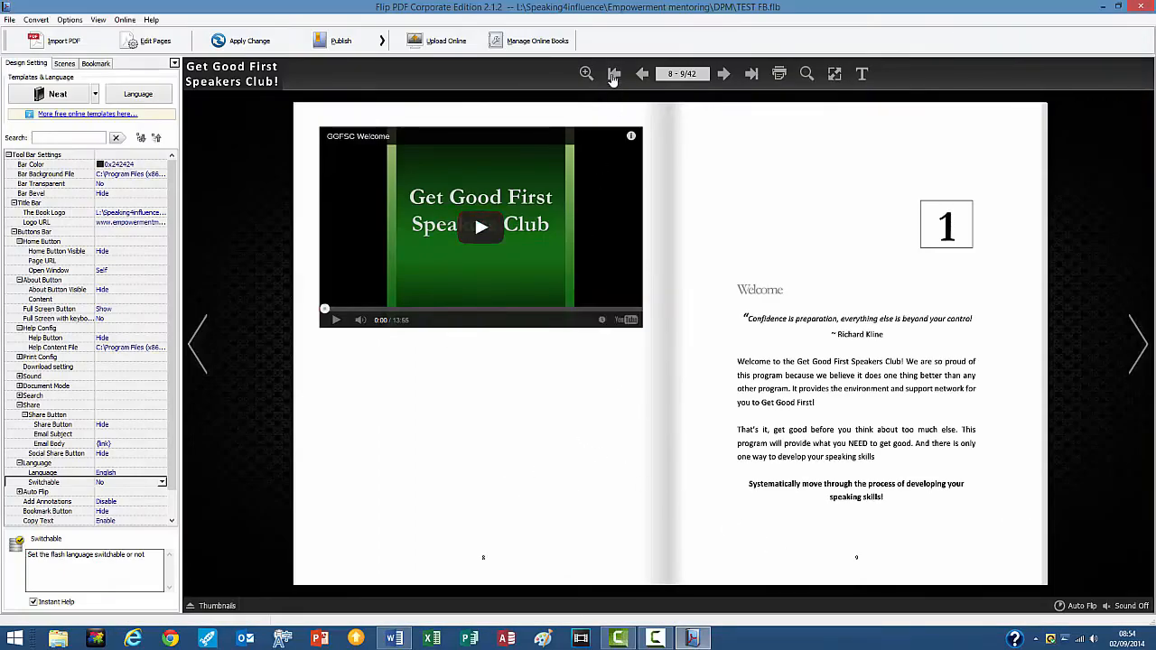
Return to the cover, log in to the online service with the existing account, and publish the book with the title TEST FB.
click(614, 73)
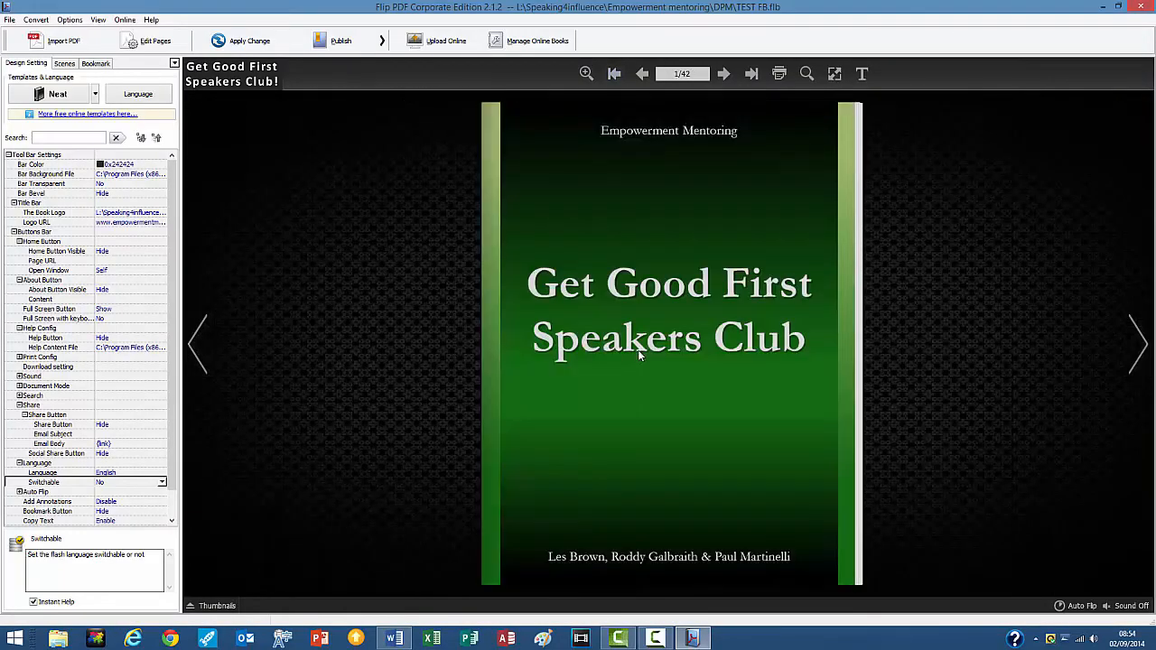
click(443, 41)
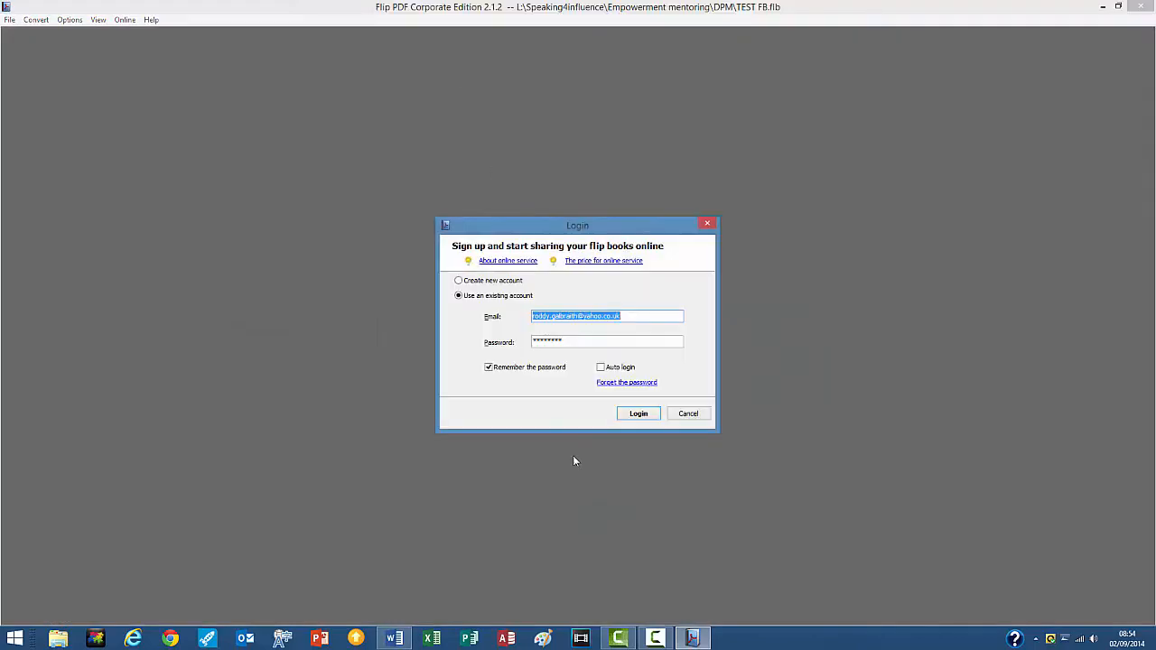
click(635, 413)
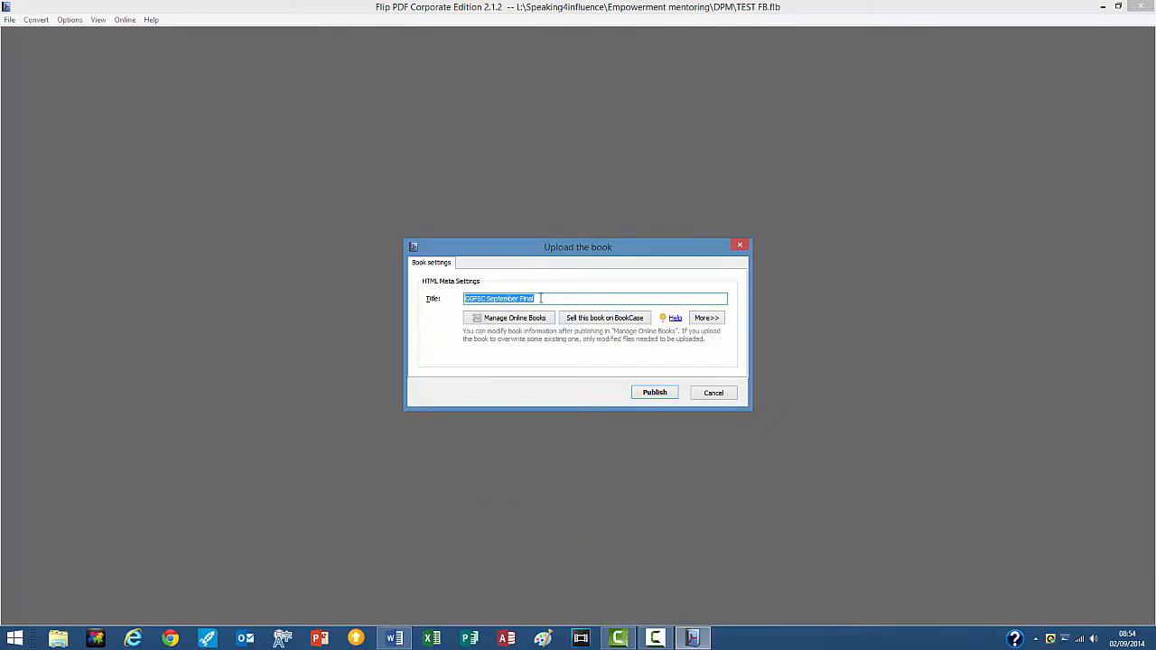
text(TEST FB)
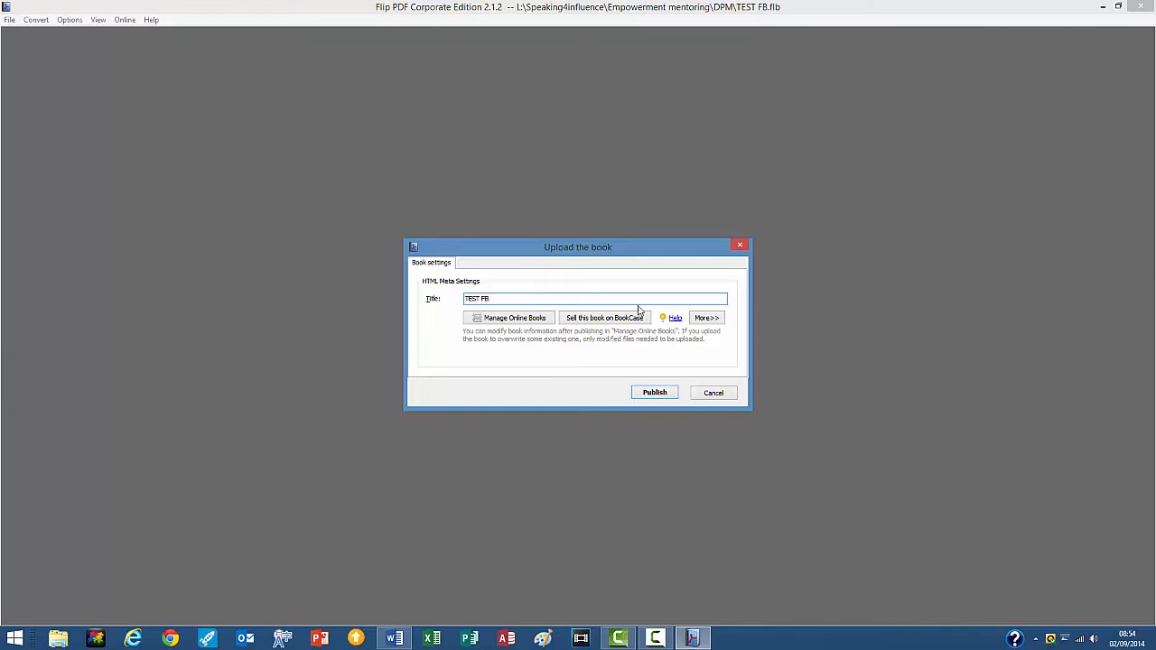
click(656, 394)
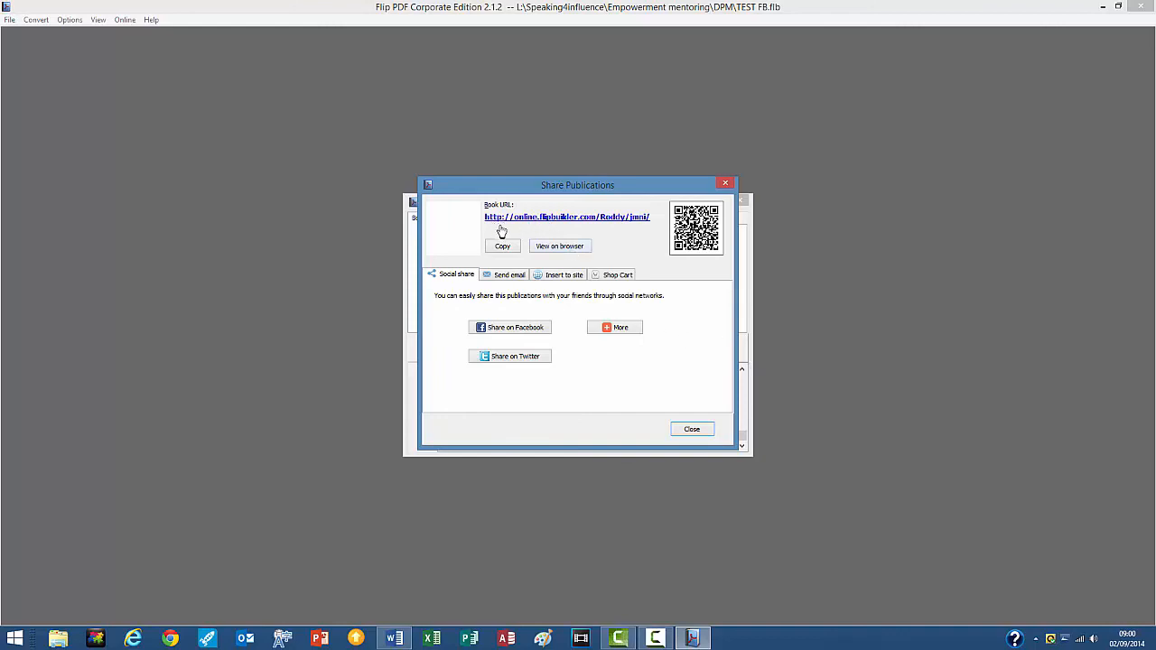
View the published book in the browser, maximize the window, switch to full screen, and page forward to pages 4–5.
click(560, 252)
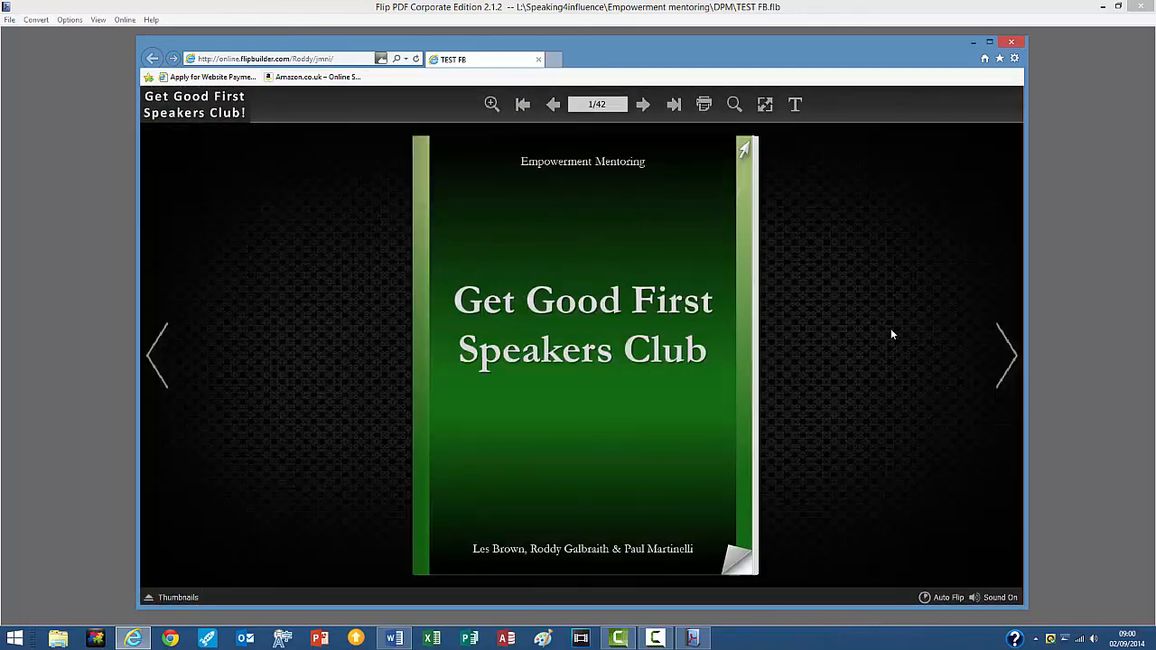
click(989, 41)
click(757, 71)
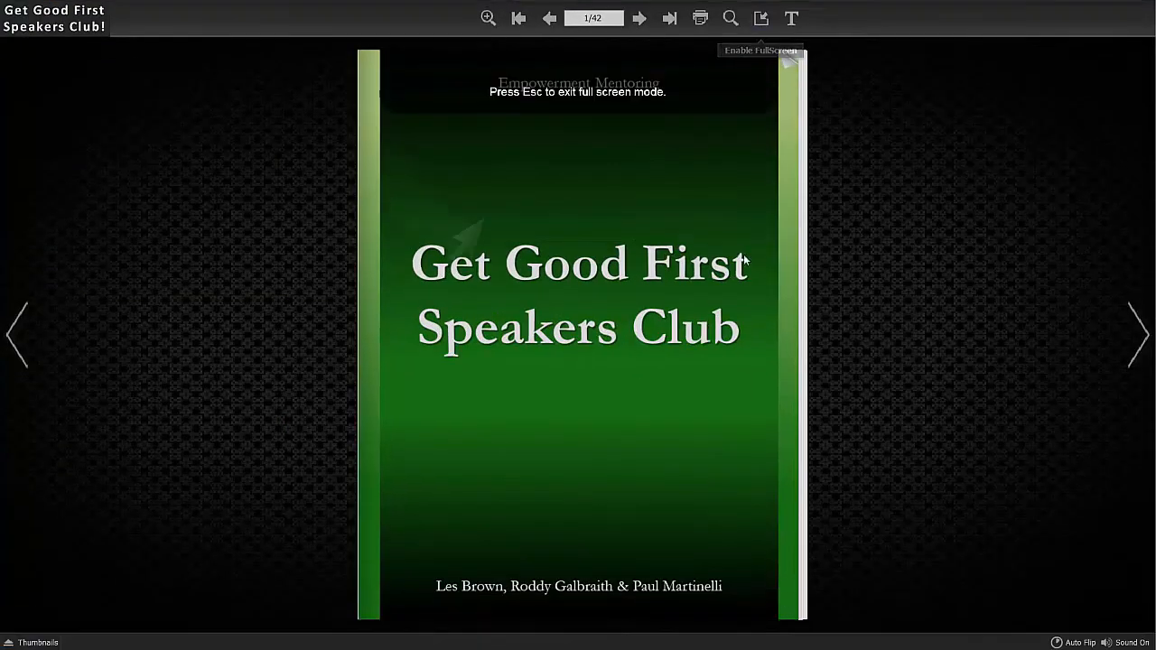
click(1131, 331)
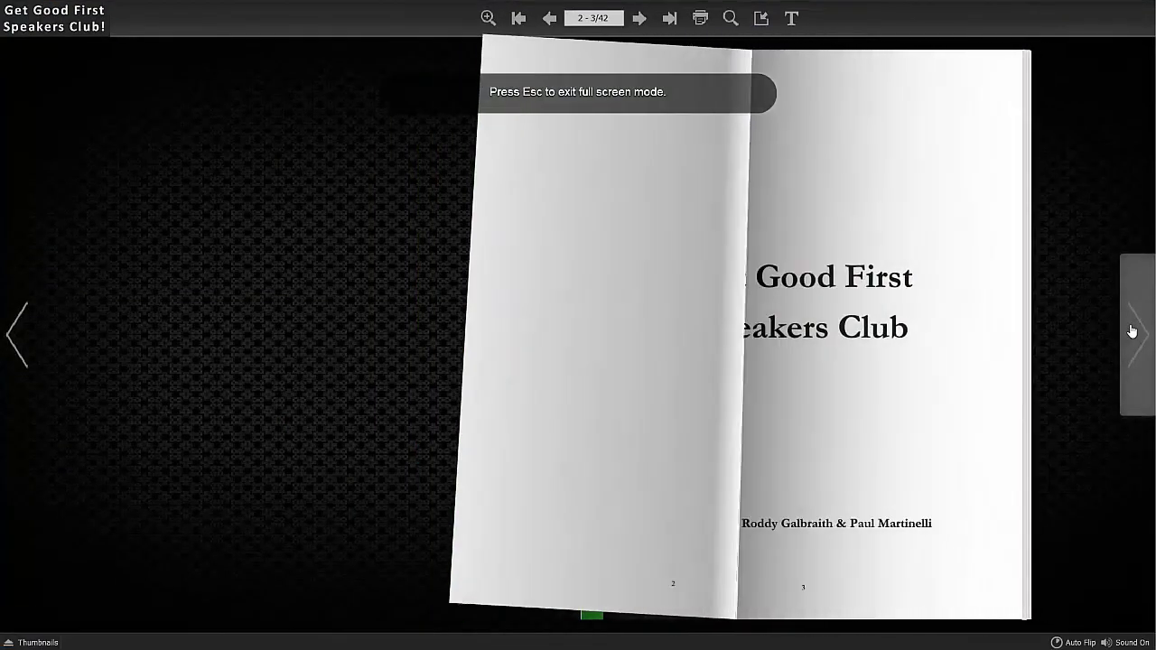
click(1131, 332)
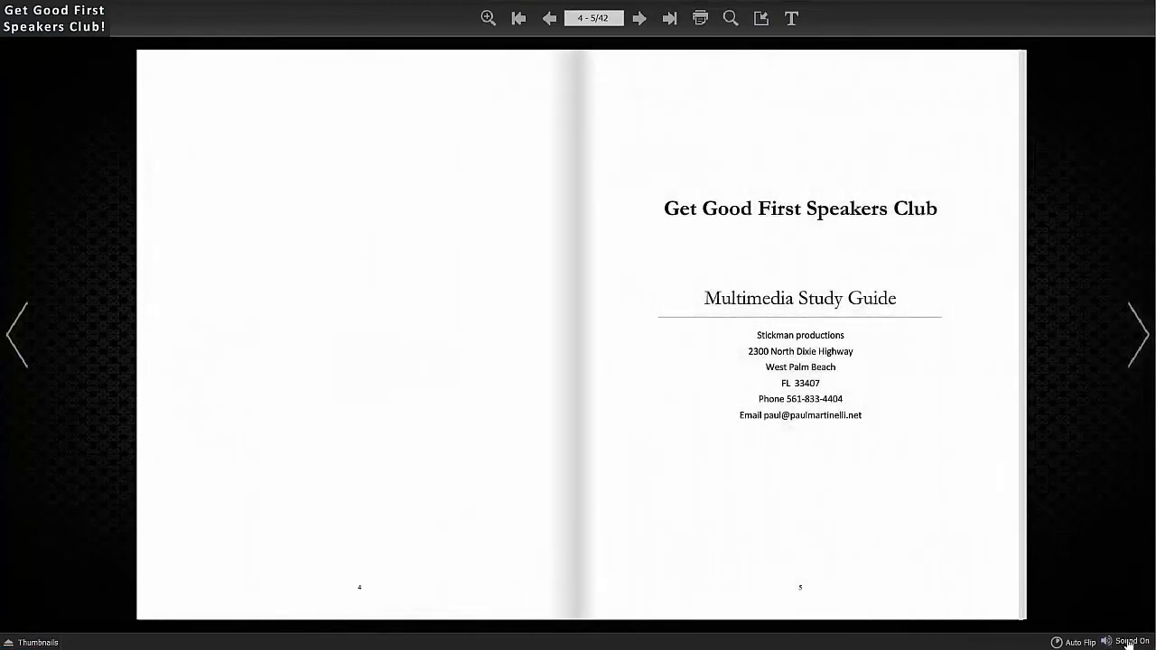
Follow the Welcome link on the Contents page and start the GGFSC Welcome video on page 8.
click(1137, 349)
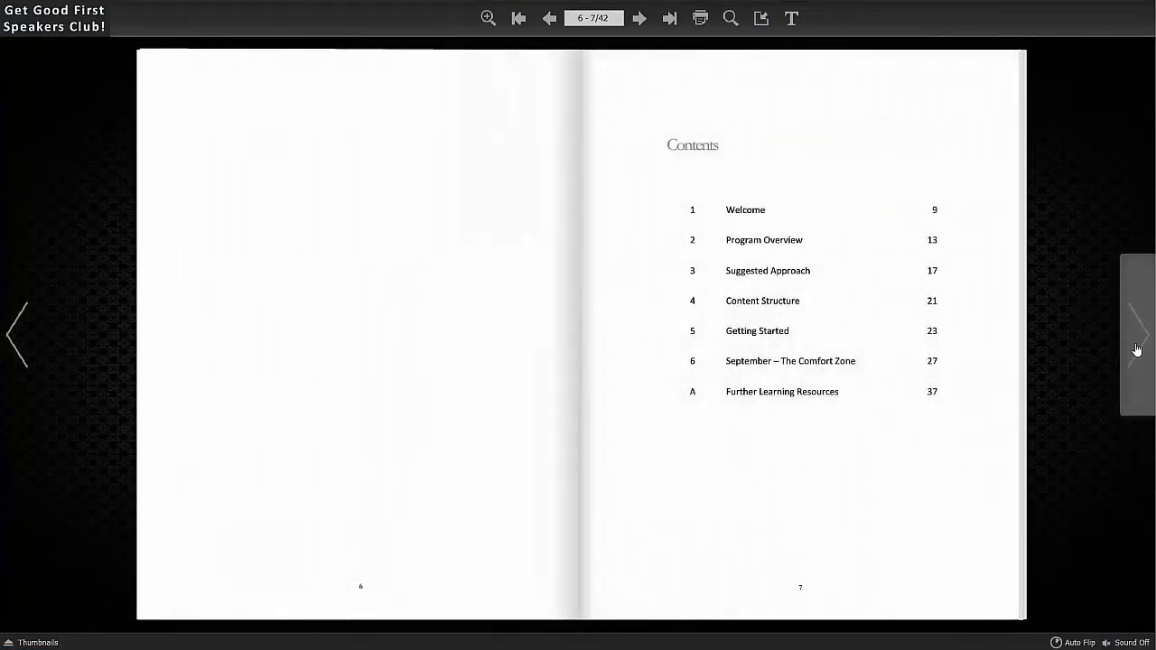
click(764, 223)
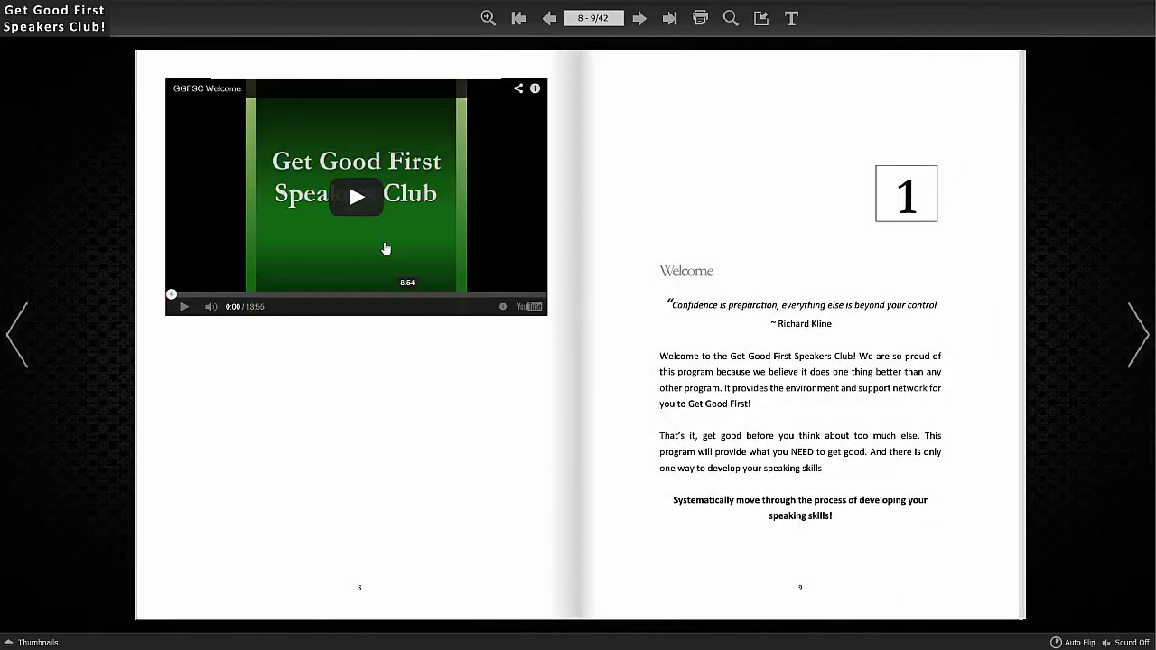
click(357, 198)
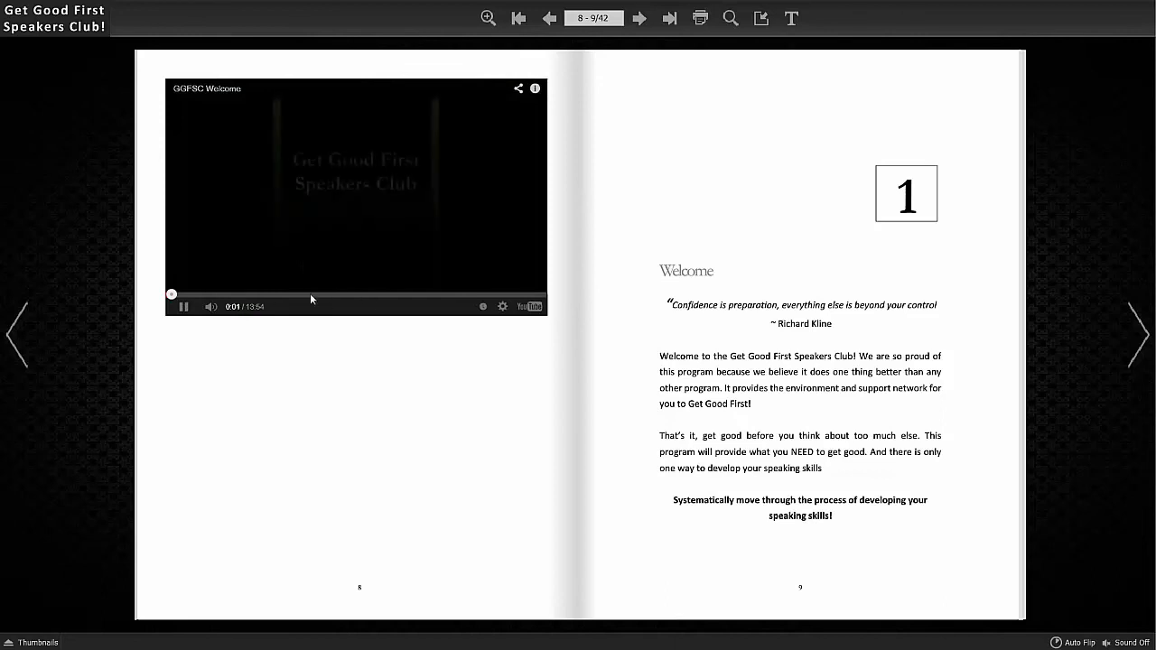
Lower the GGFSC Welcome video's volume and skip playback ahead to near the end.
mouse_move(206, 307)
drag(255, 310, 235, 310)
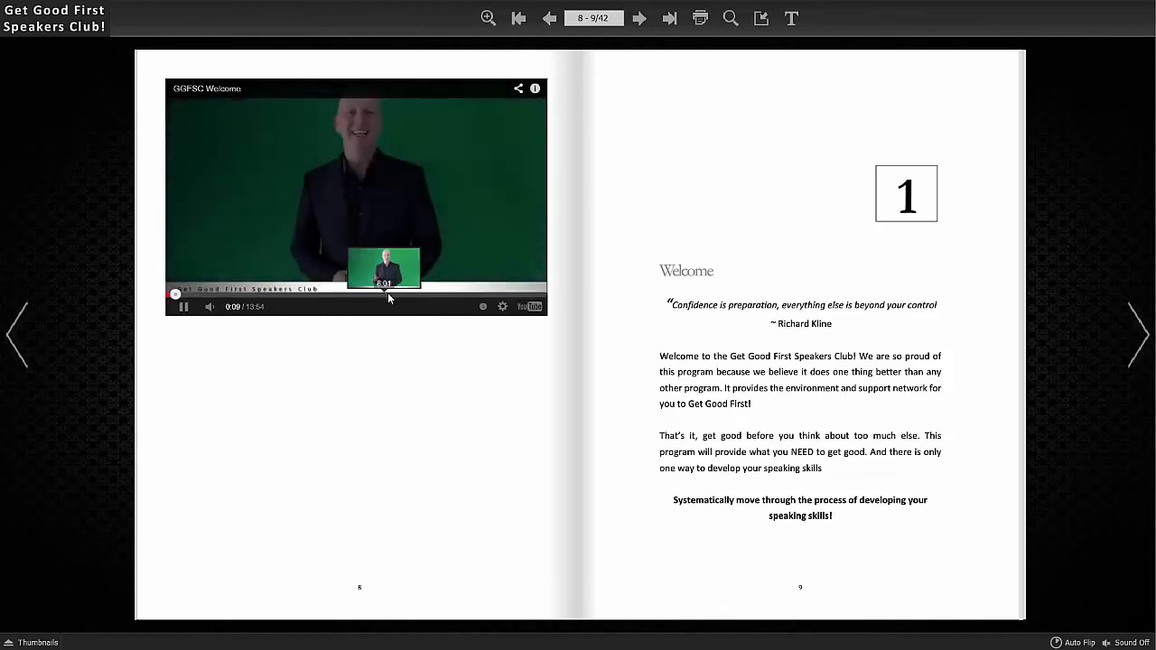
click(506, 294)
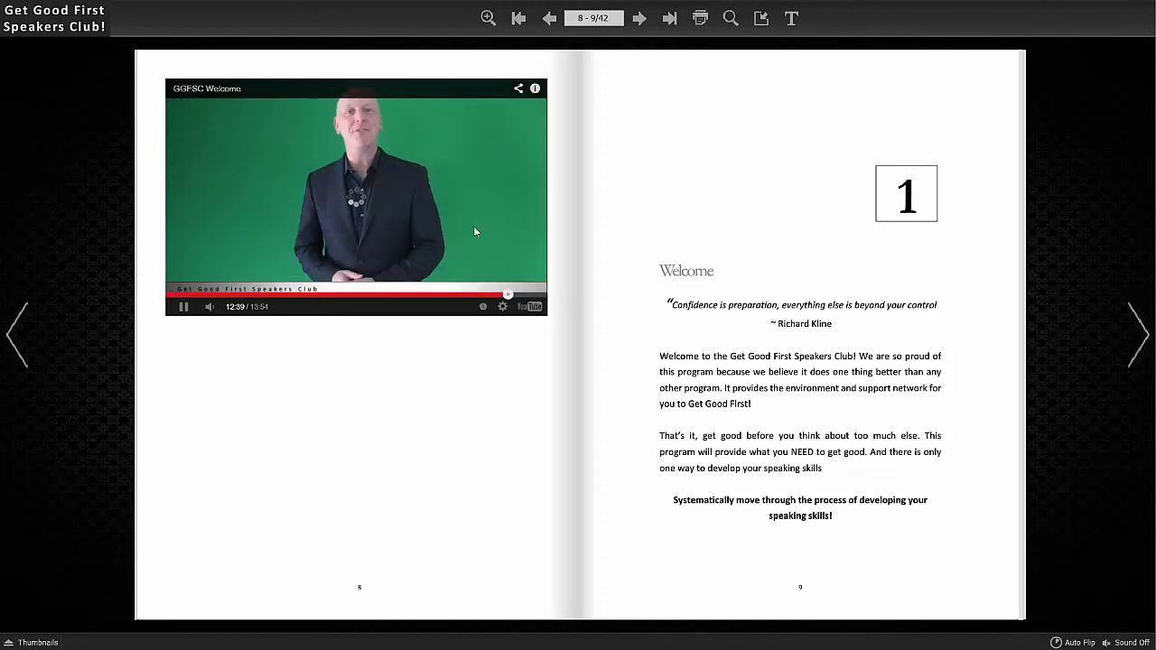
Open the GGFSC Welcome video on YouTube, then close that page and return the published book to its cover.
click(531, 308)
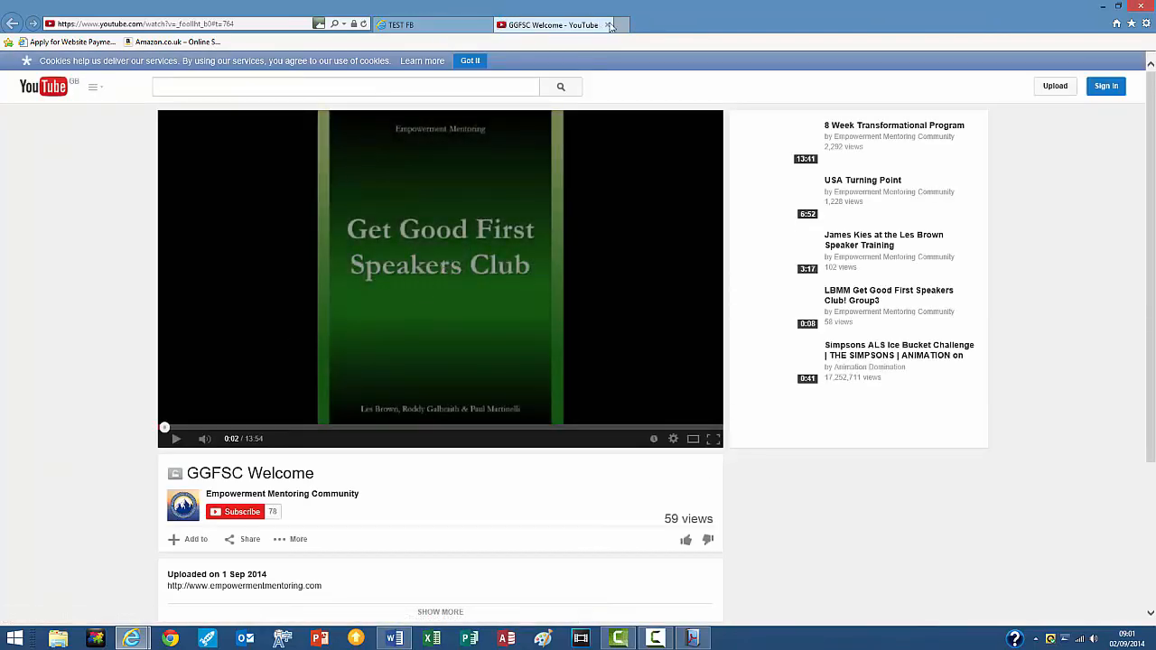
click(608, 25)
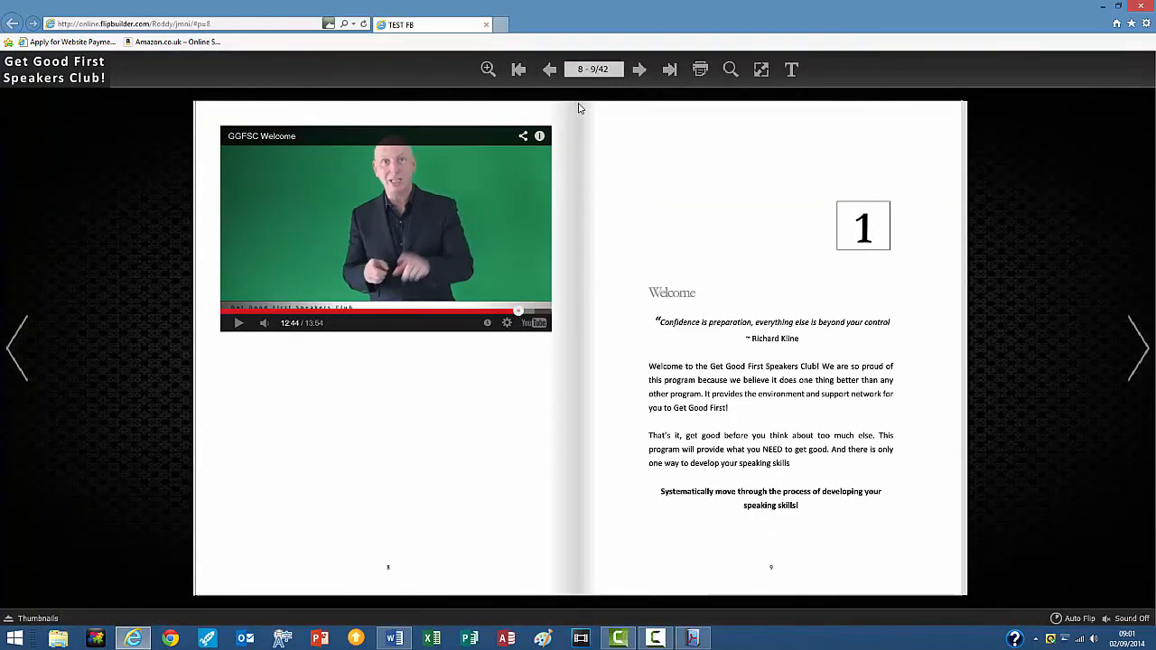
click(519, 69)
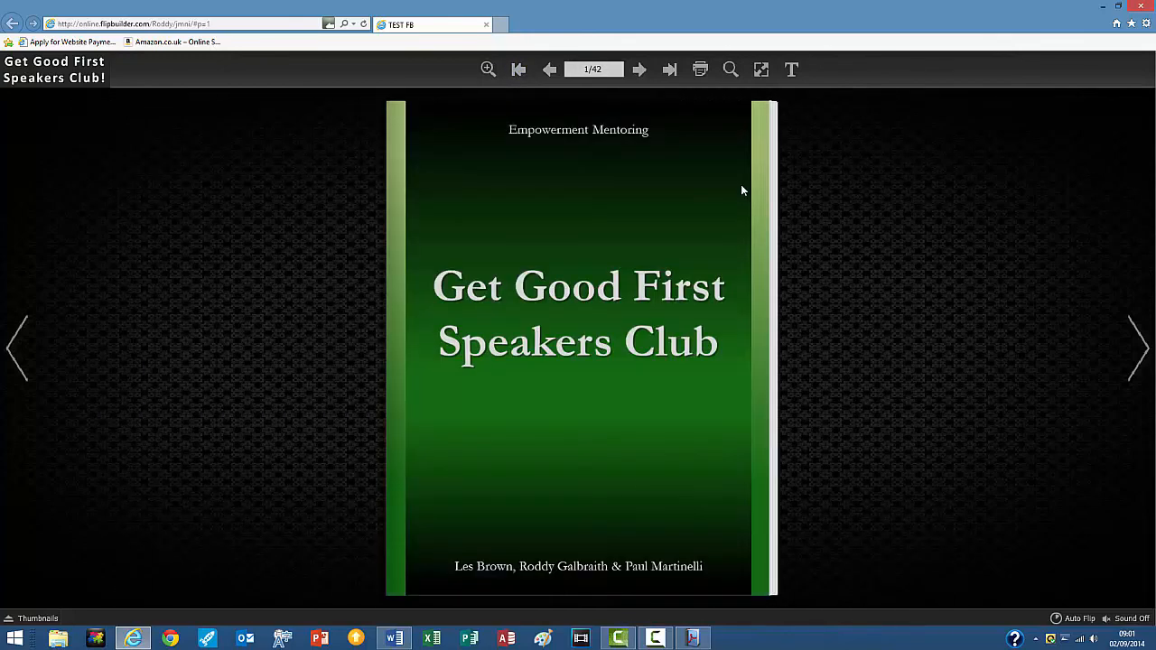